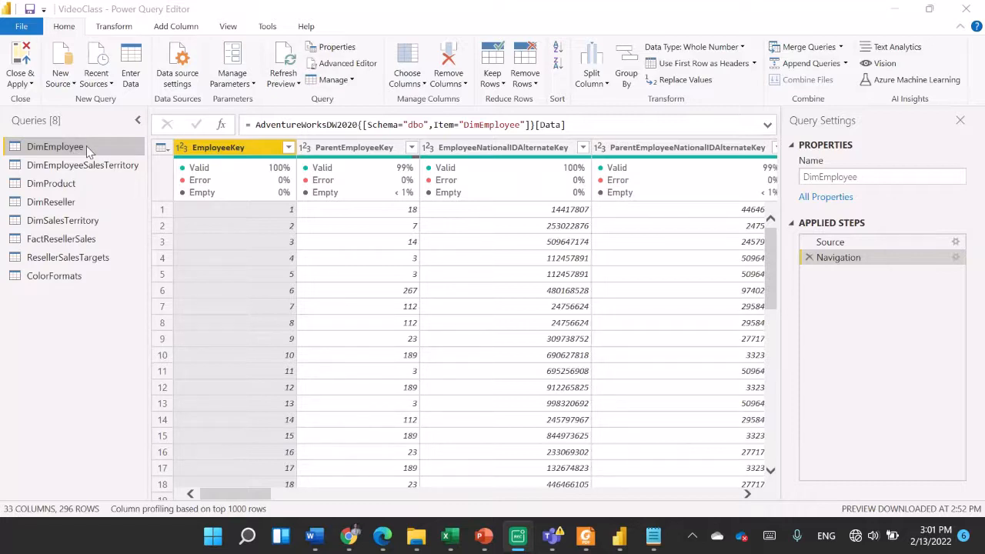
Rename the DimEmployee query to Salesperson.
right_click(88, 151)
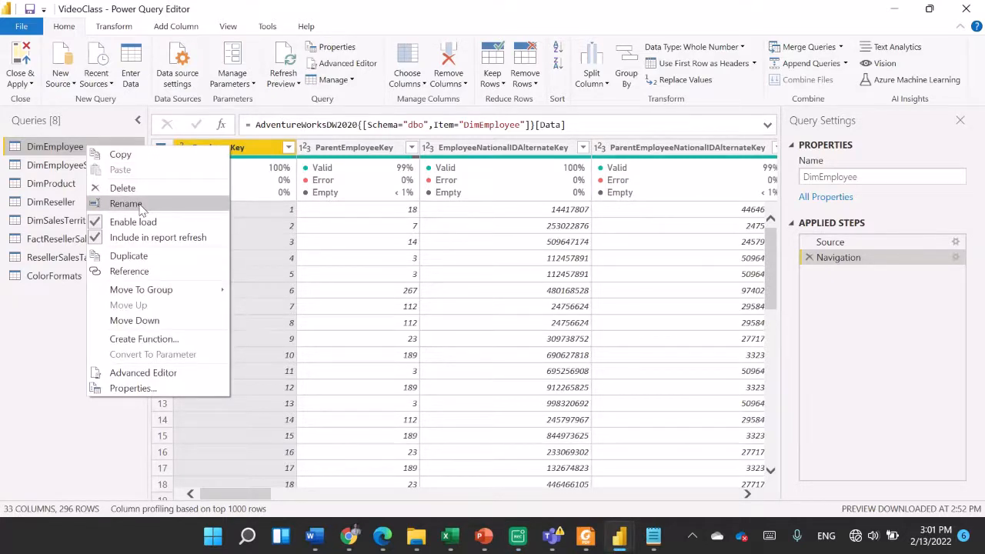
left_click(873, 178)
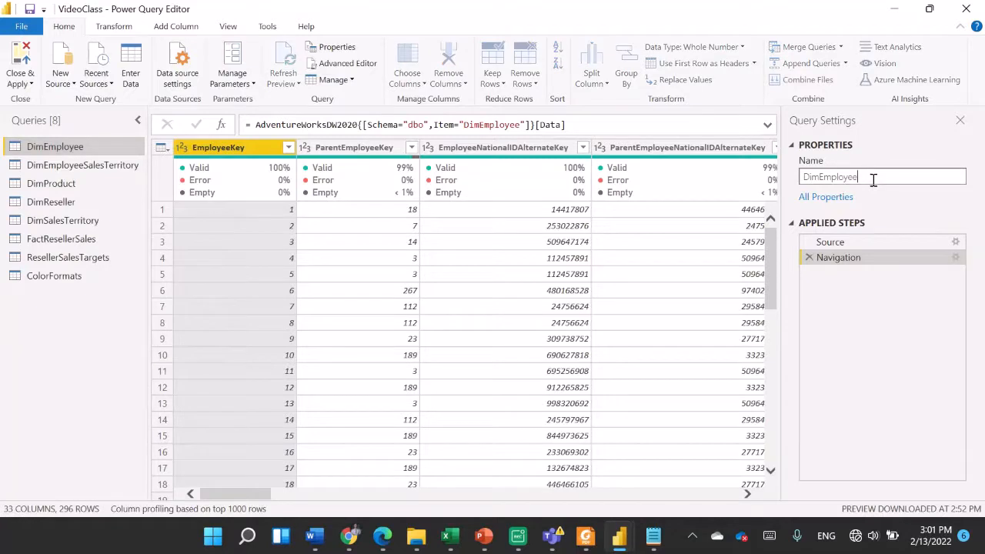
key("ctrl+a")
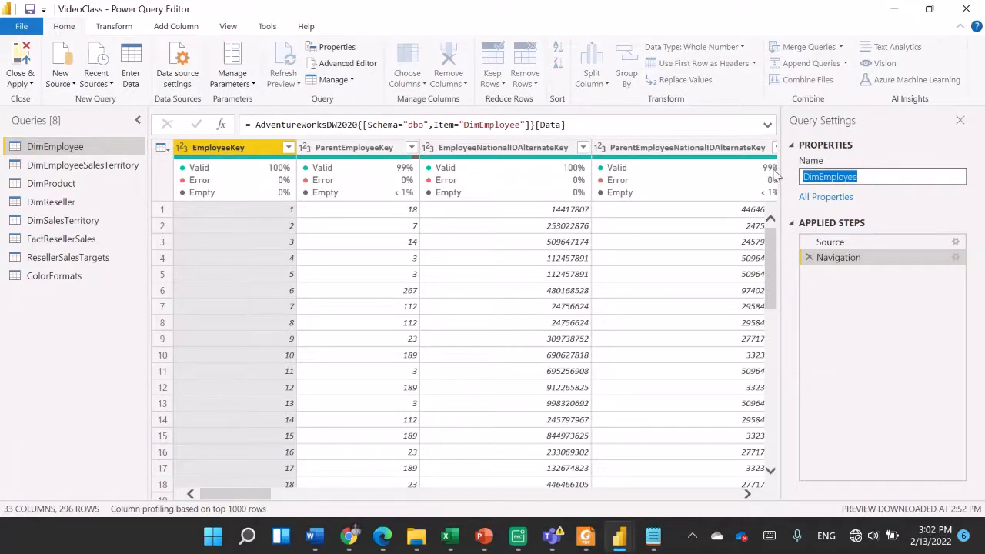
type("Sale")
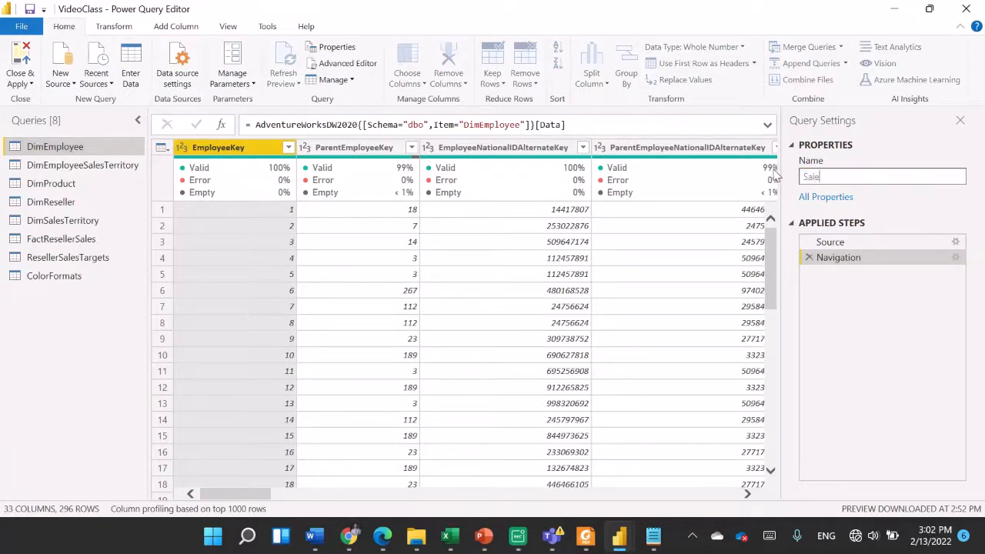
type("sperson")
key("Return")
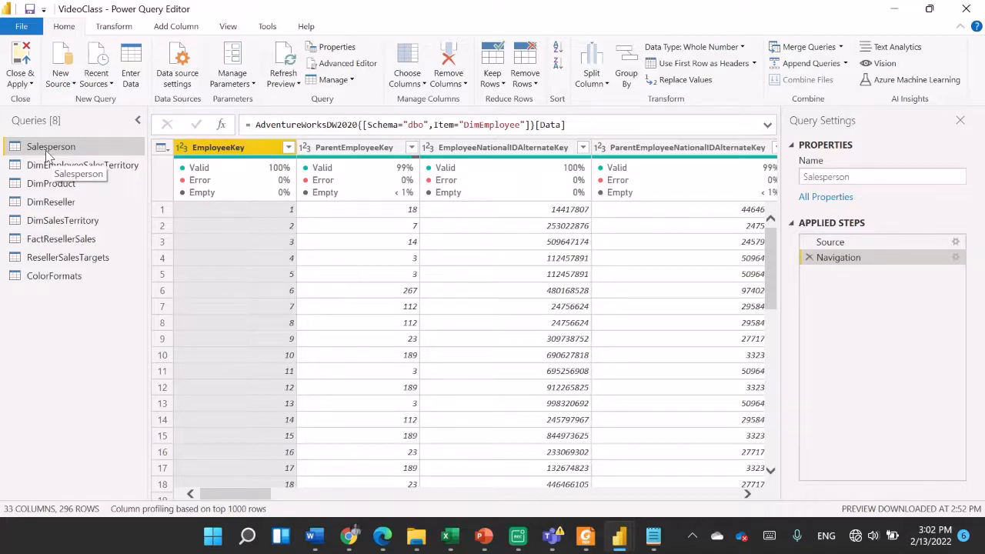
Sort the Go to Column list by name and jump to the SalesPersonFlag column of the Salesperson query.
left_click(424, 85)
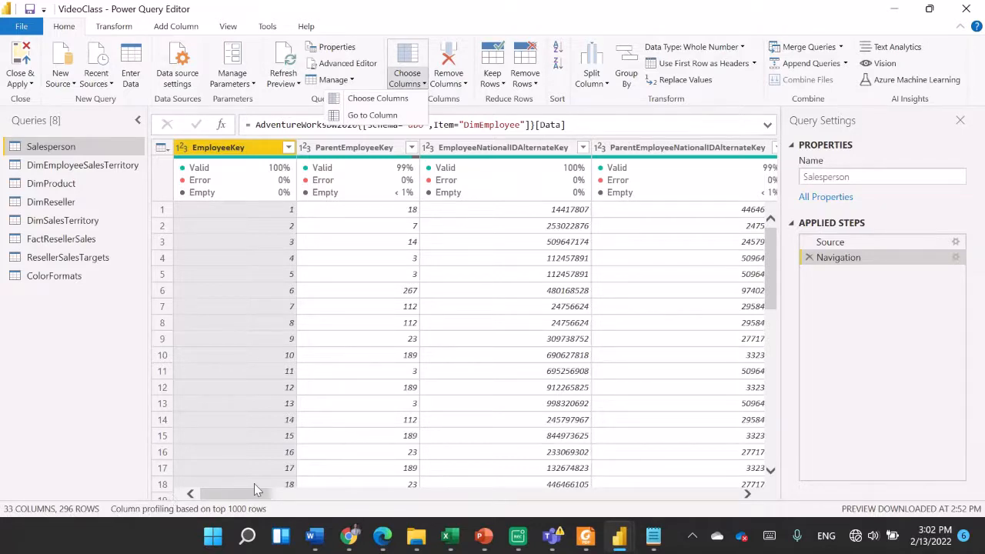
left_click_drag(247, 497, 212, 498)
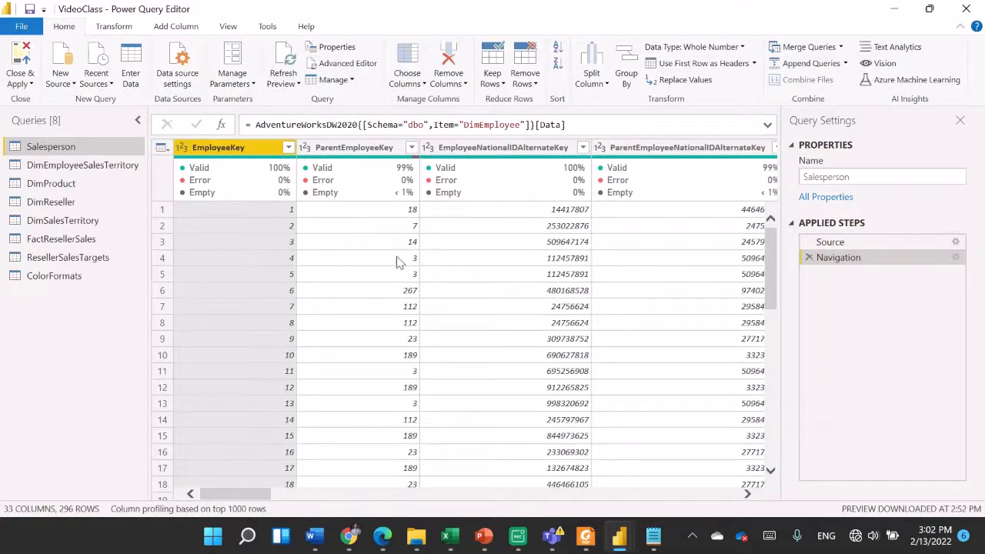
left_click(422, 85)
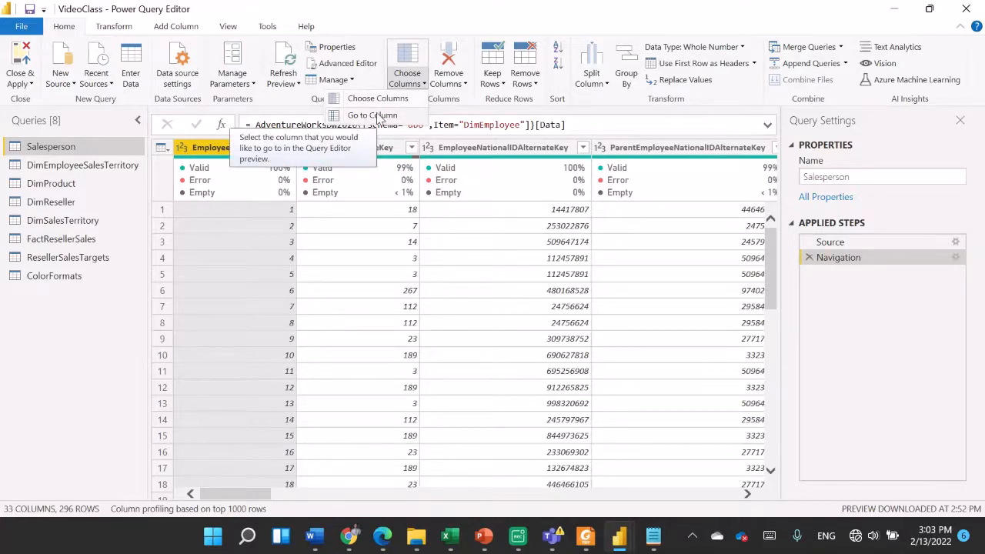
left_click(381, 116)
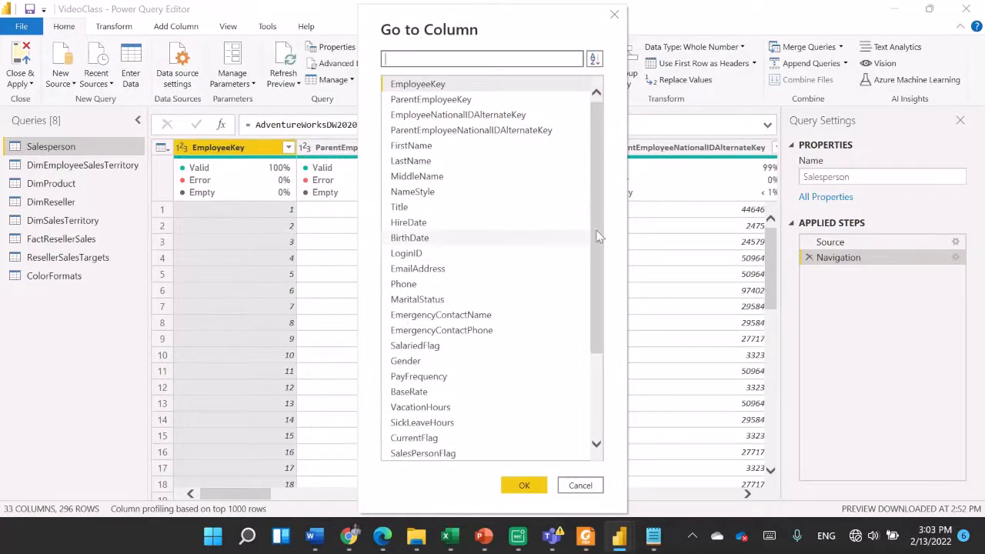
left_click_drag(600, 236, 593, 176)
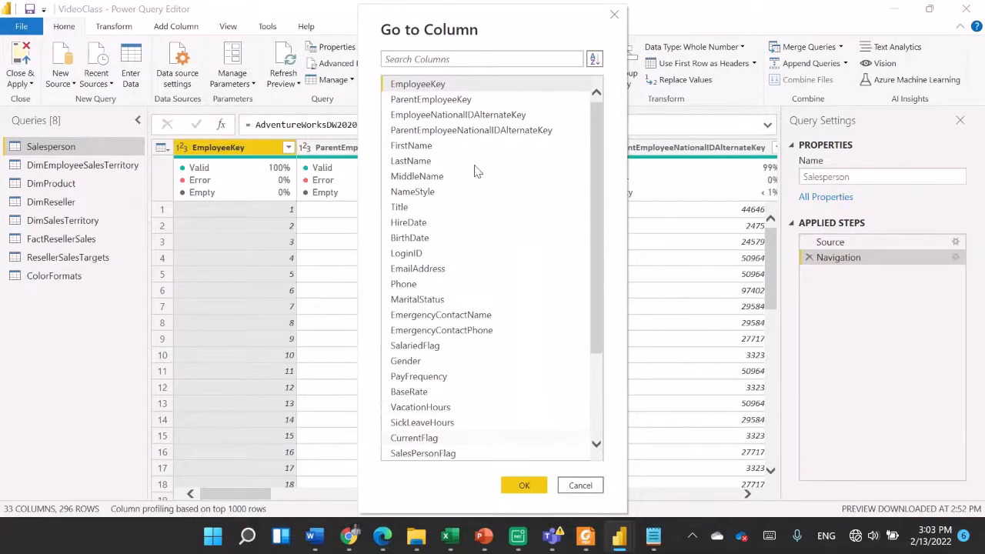
left_click_drag(599, 154, 596, 125)
left_click(594, 60)
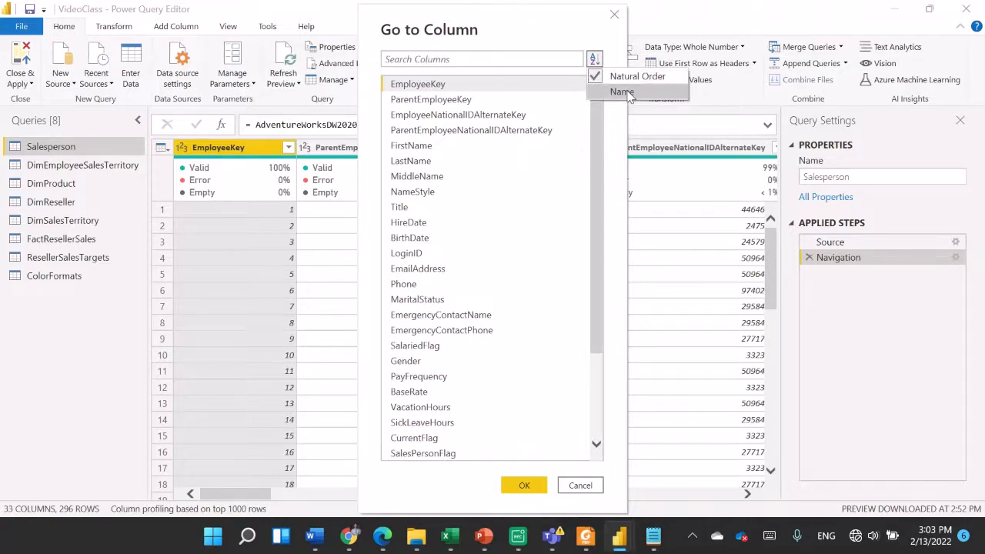
left_click(623, 92)
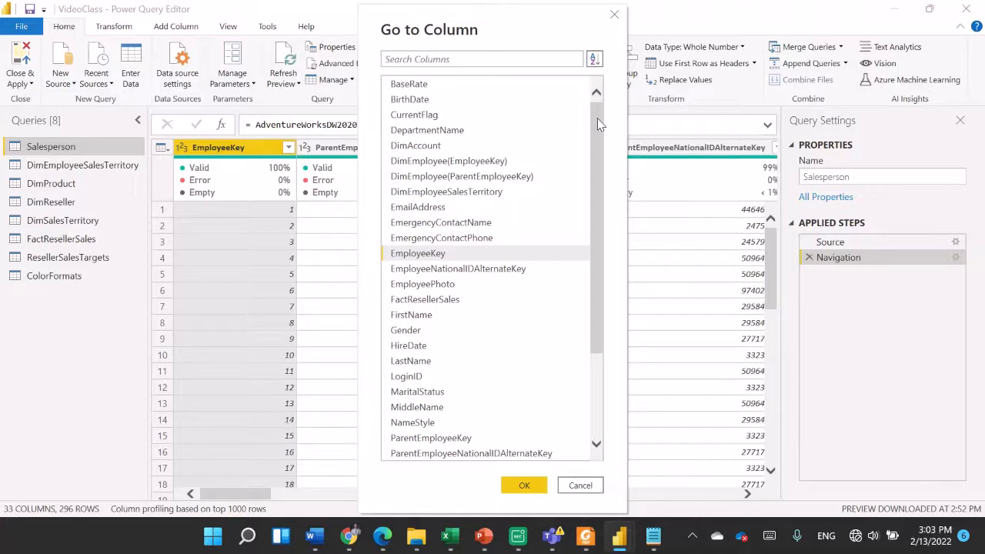
left_click_drag(599, 124, 599, 264)
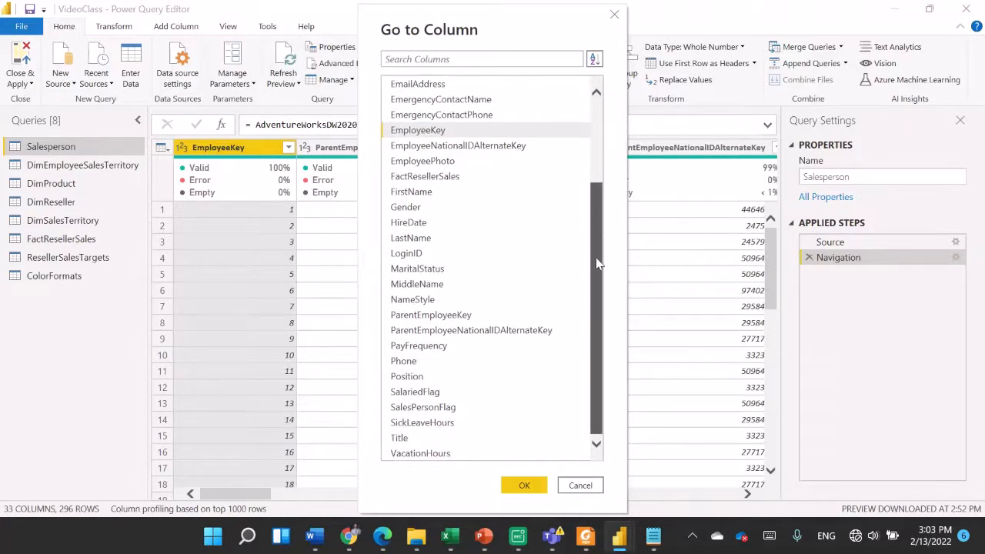
left_click(450, 407)
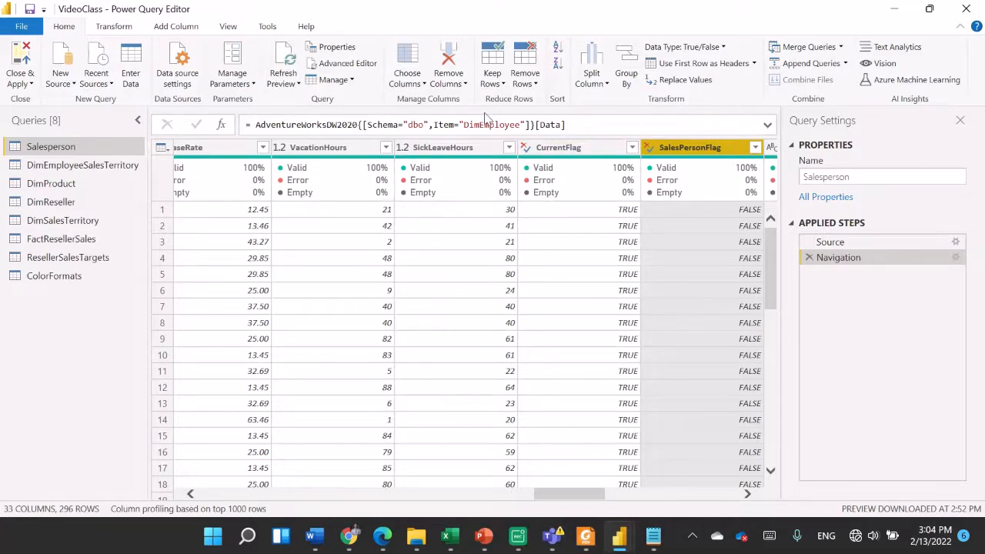
Filter the SalesPersonFlag column to keep only the TRUE rows.
left_click(424, 85)
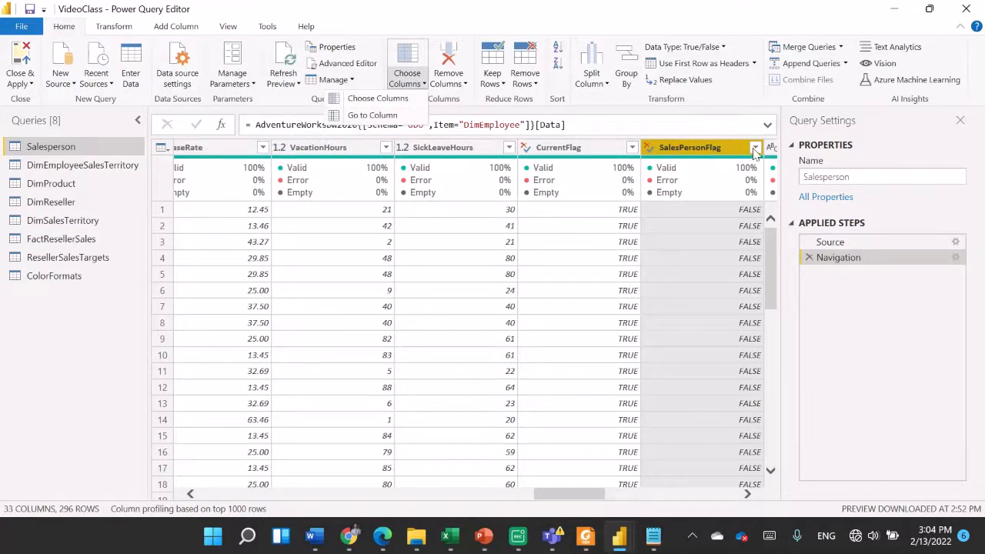
left_click(770, 239)
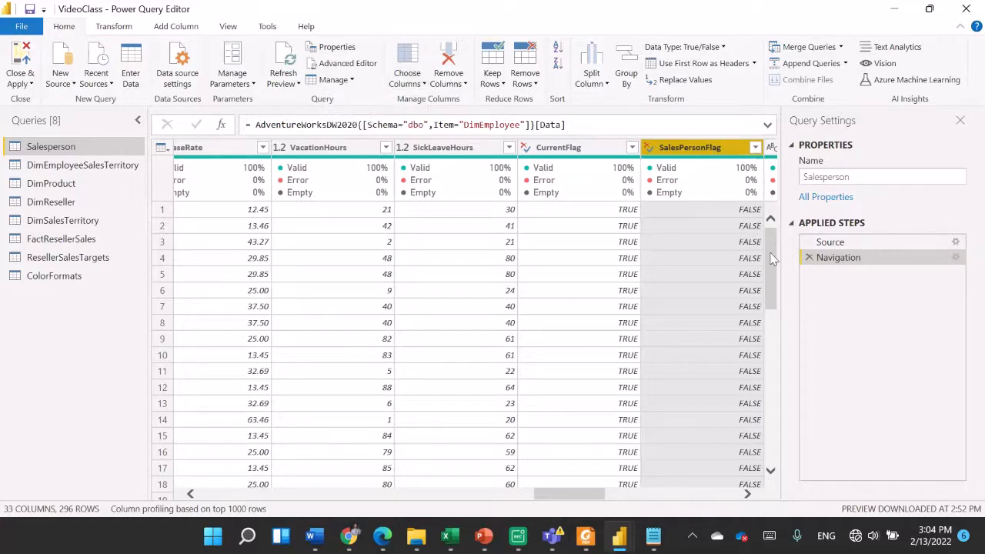
mouse_move(771, 254)
left_mouse_down()
mouse_move(774, 414)
mouse_move(771, 248)
left_mouse_up()
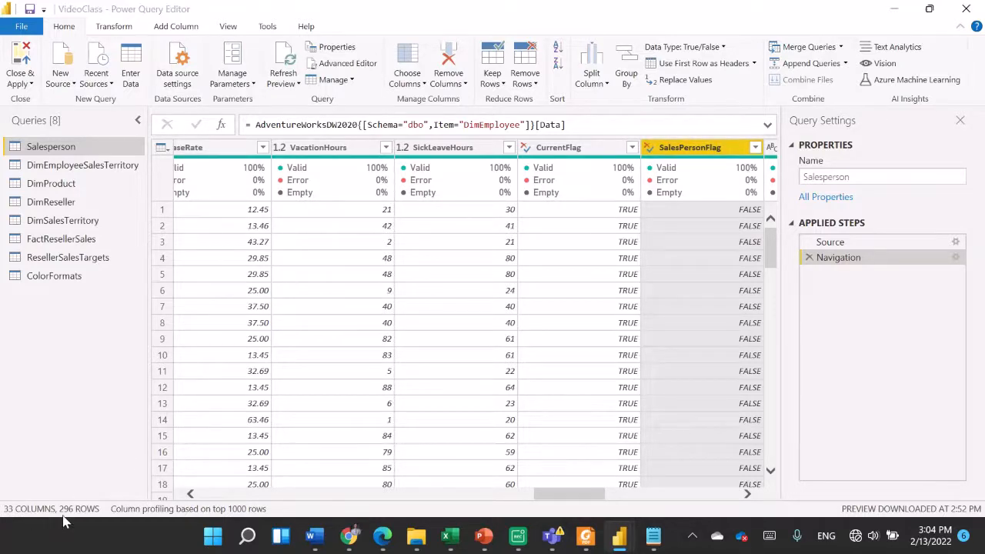
left_click(755, 149)
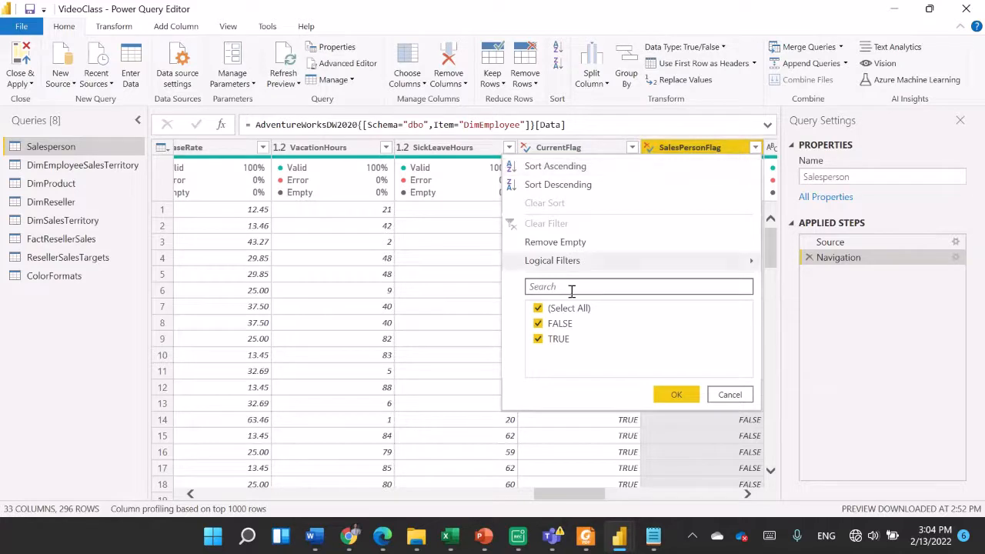
left_click(539, 324)
left_click(538, 324)
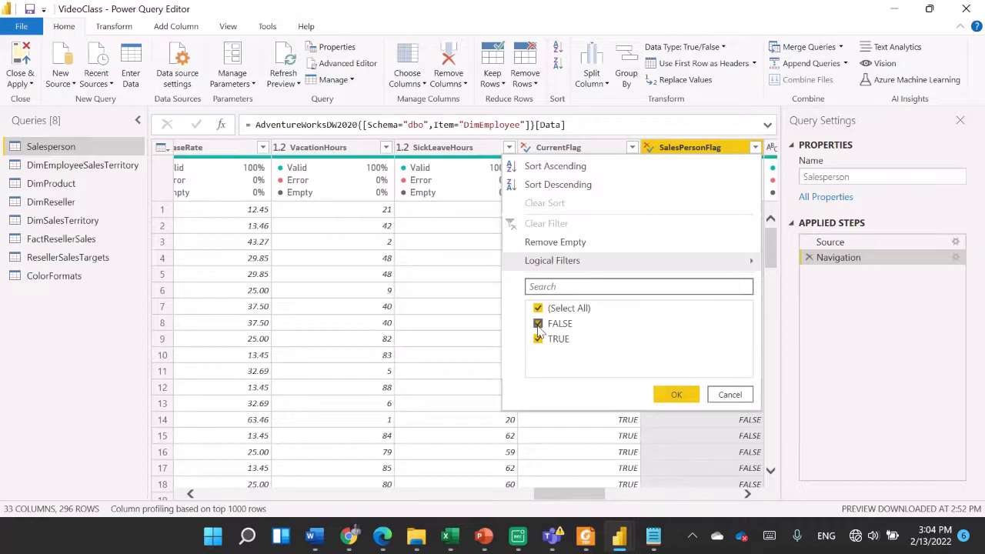
left_click(539, 324)
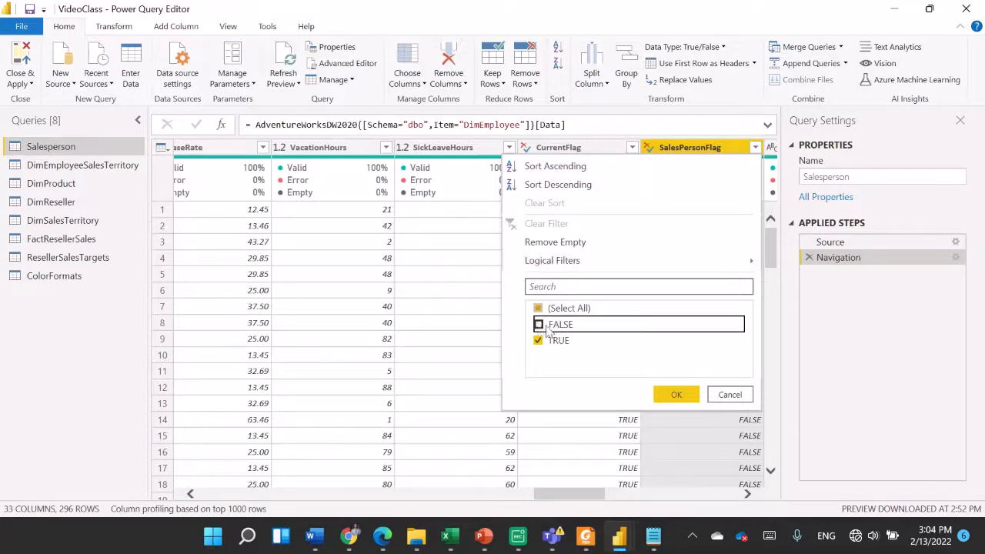
left_click(675, 395)
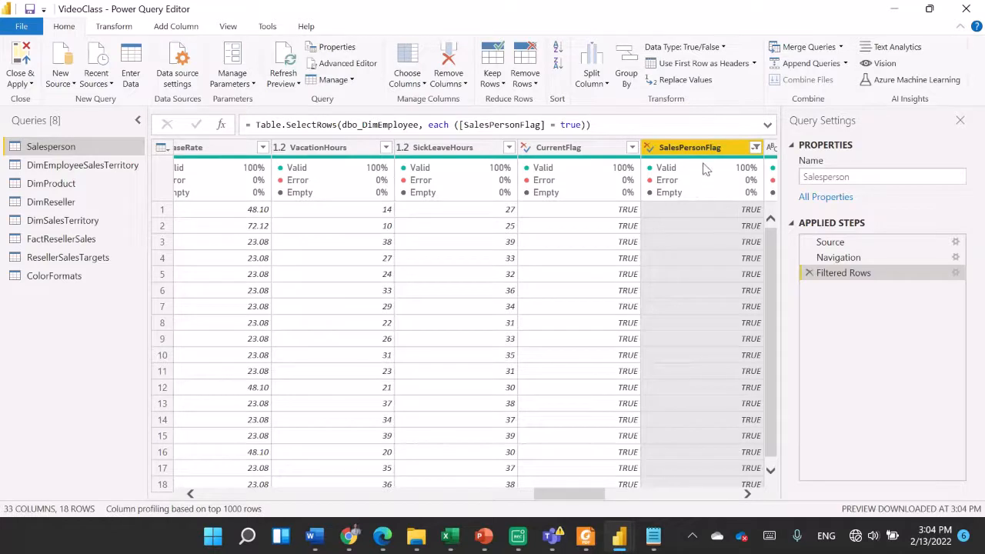
Start choosing the Salesperson columns to keep, with all columns deselected and the list sorted by name.
mouse_move(721, 163)
left_click(423, 84)
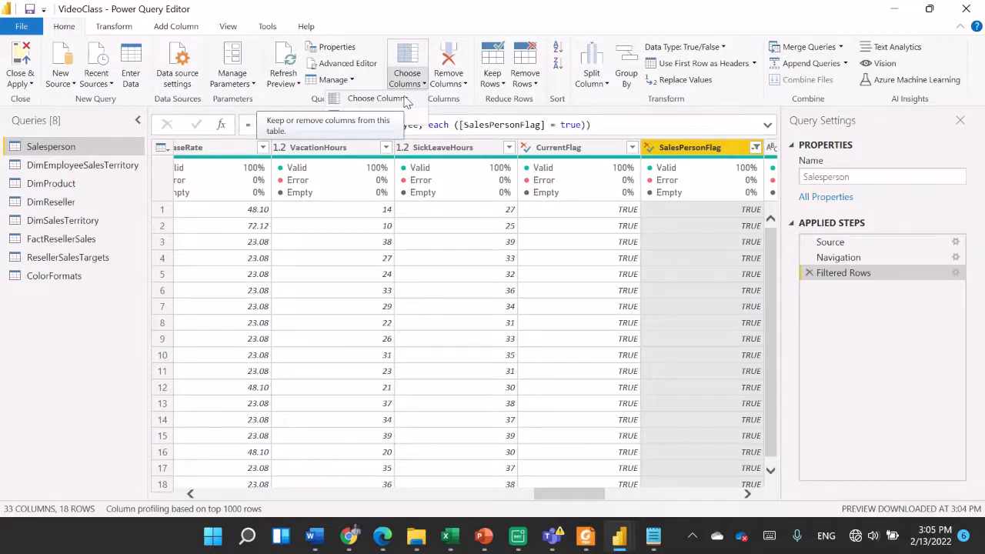
left_click(404, 99)
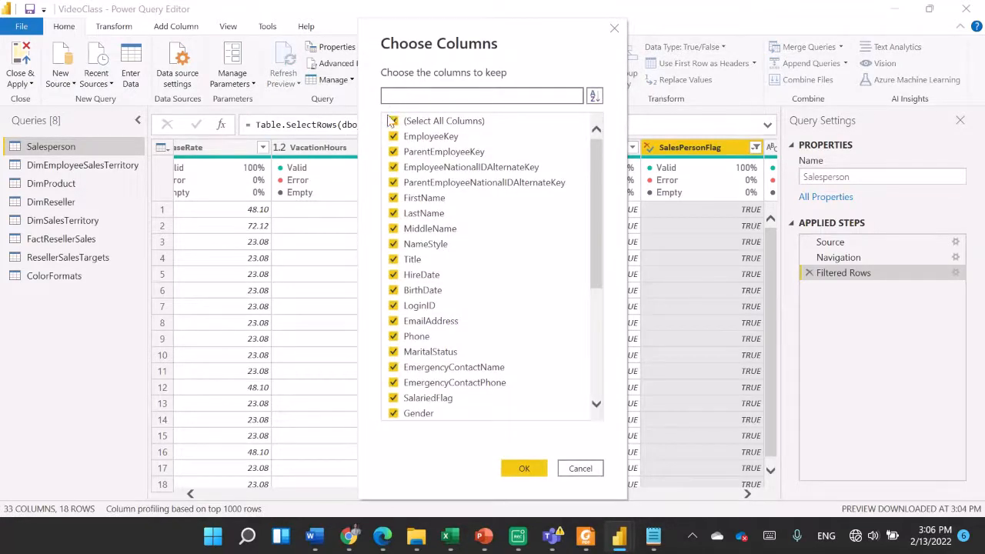
left_click(394, 122)
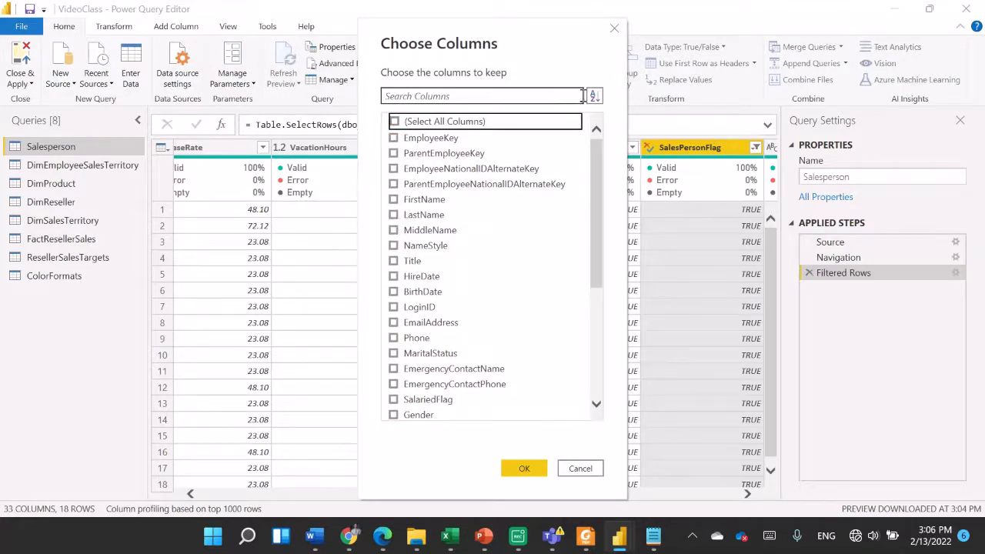
left_click(594, 97)
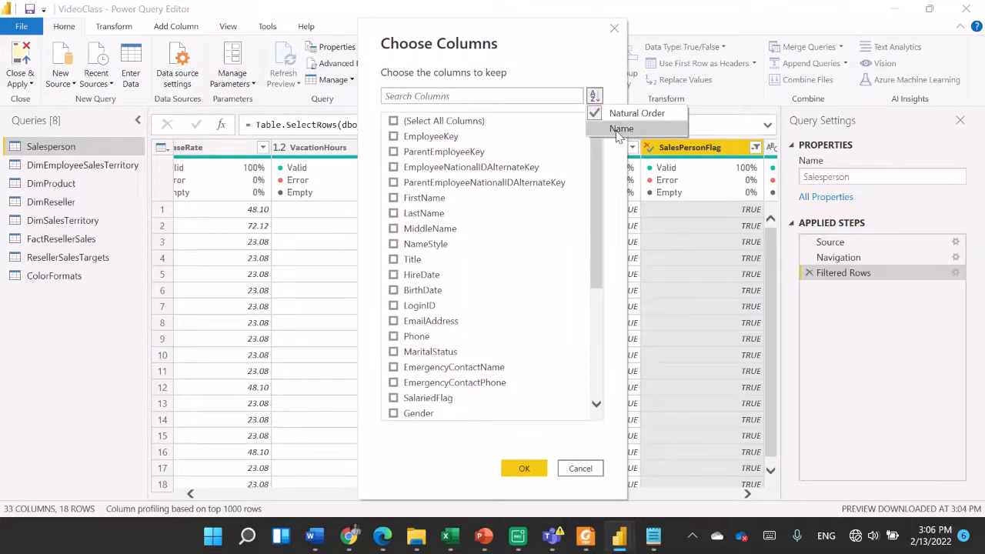
left_click(620, 128)
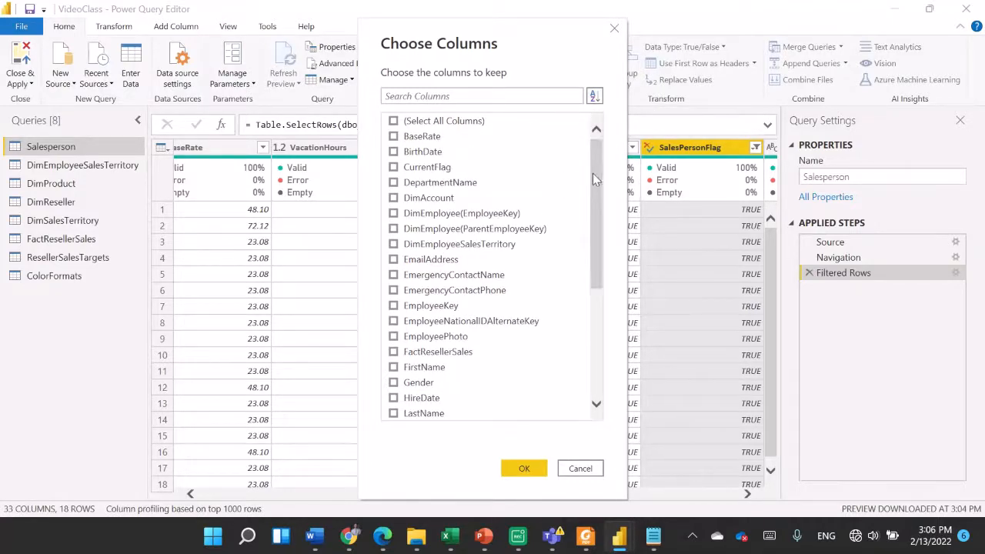
Keep only the EmployeeKey, EmployeeNationalIDAlternateKey, FirstName, LastName, Title and EmailAddress columns in the Salesperson query.
left_click(393, 307)
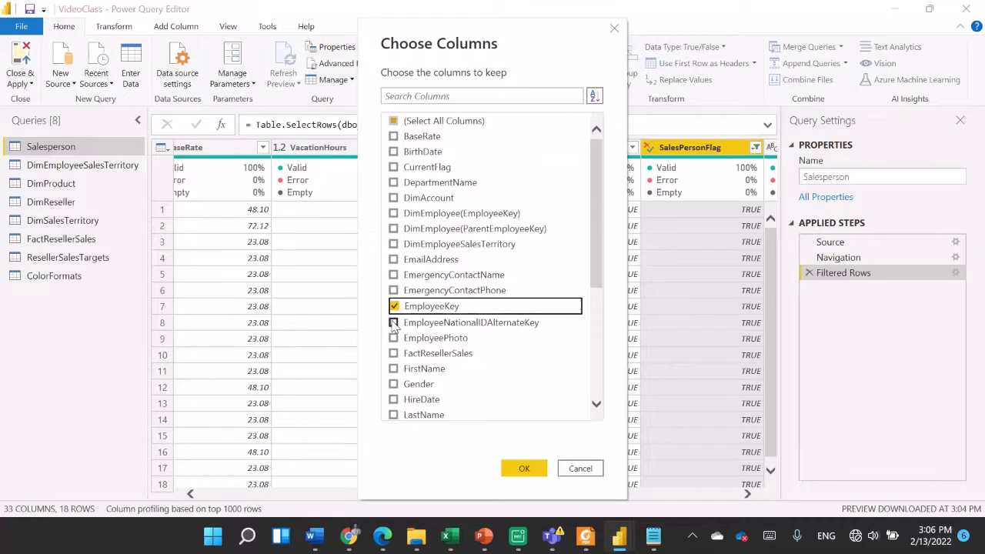
left_click(393, 323)
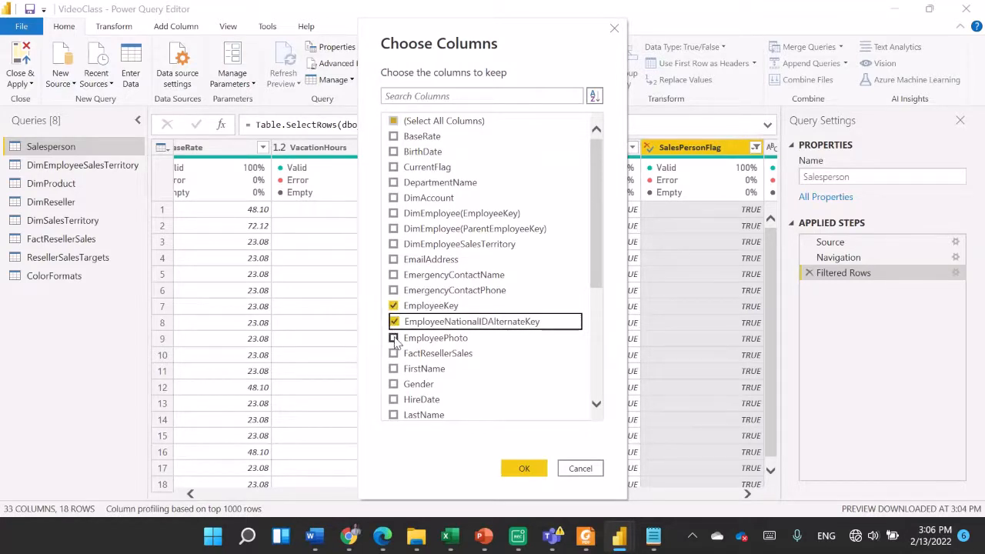
left_click(393, 369)
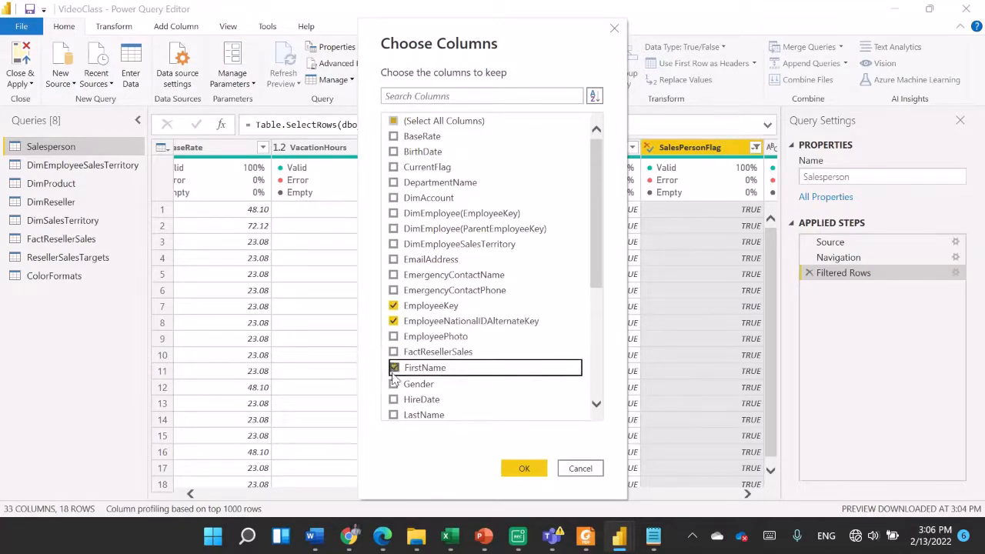
left_click(393, 415)
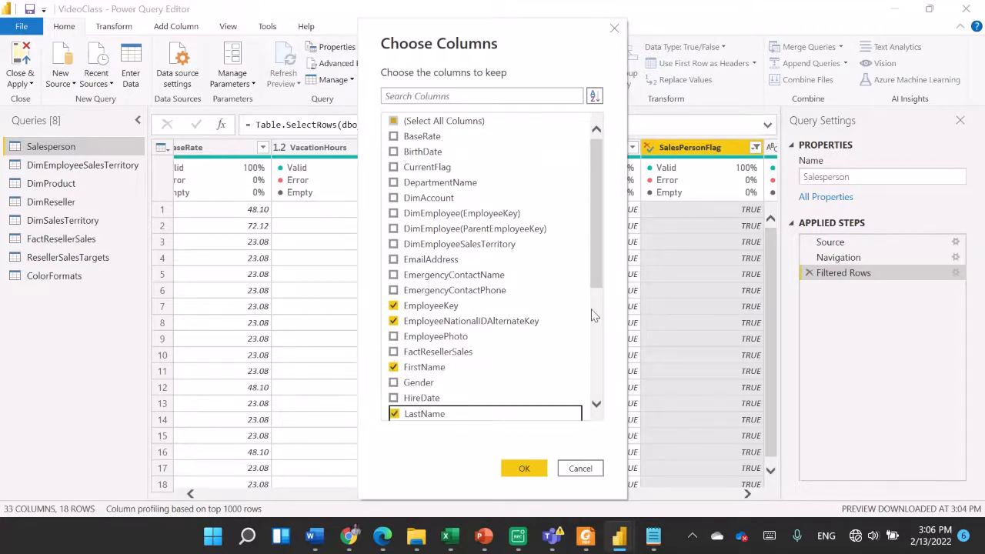
left_click_drag(603, 263, 598, 342)
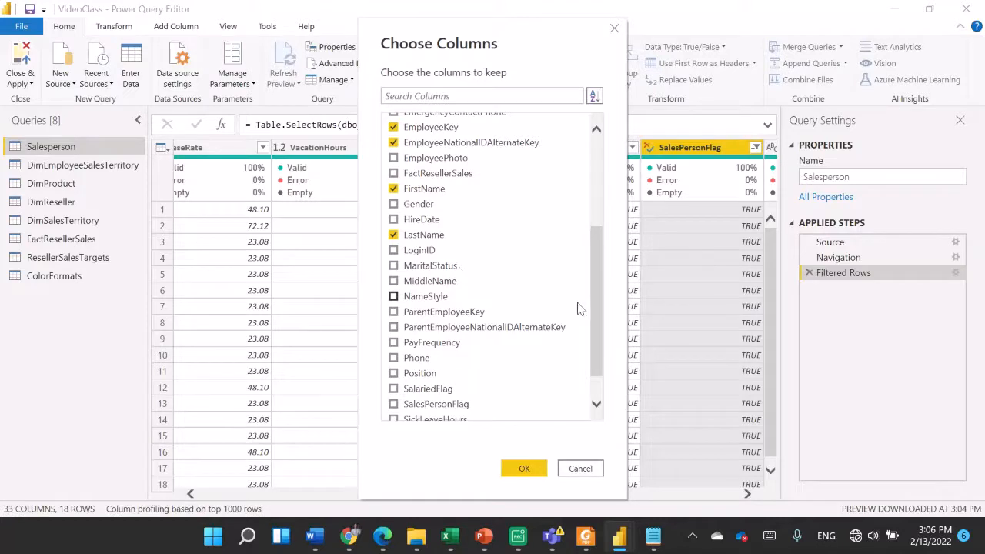
left_click_drag(593, 306, 592, 326)
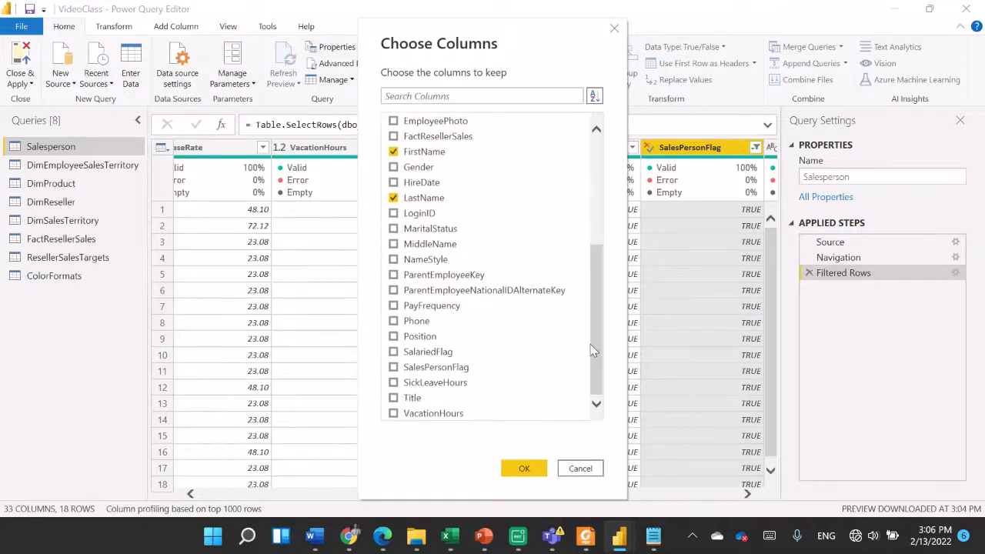
left_click(396, 399)
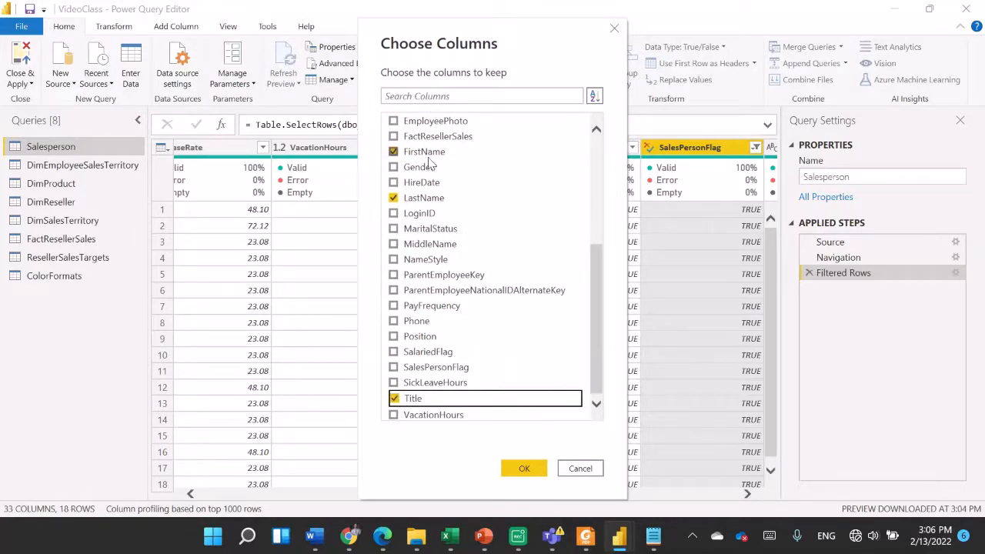
scroll(585, 243, "up", 4)
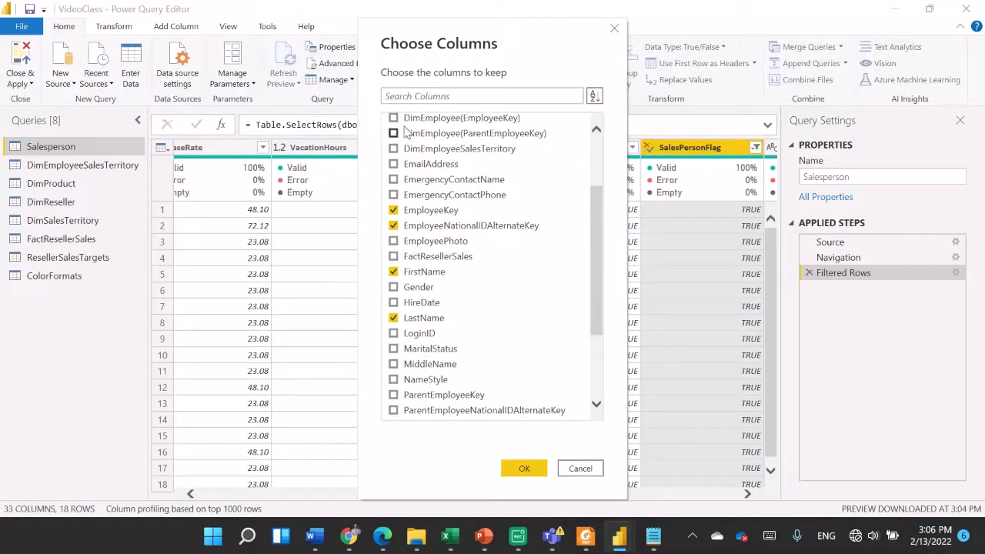
left_click(394, 164)
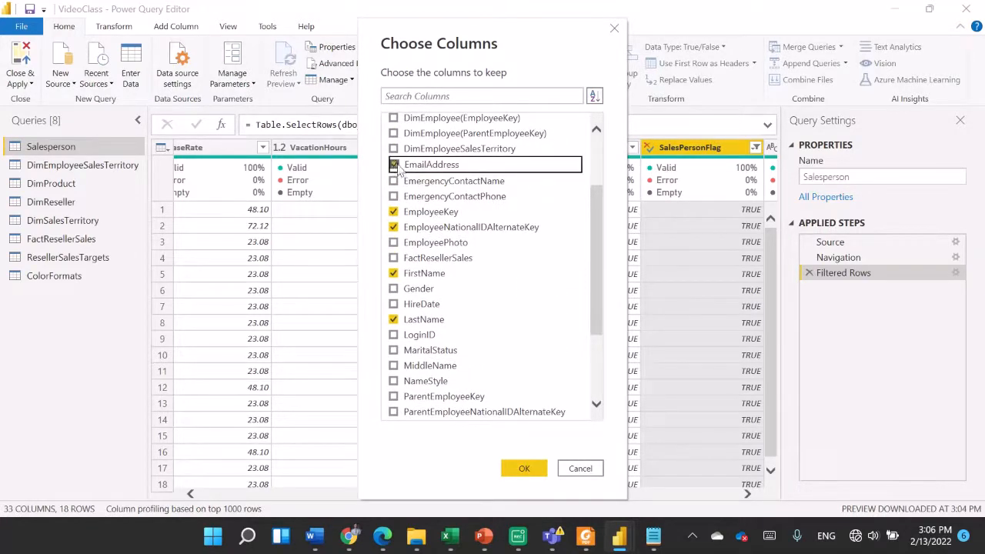
left_click(524, 468)
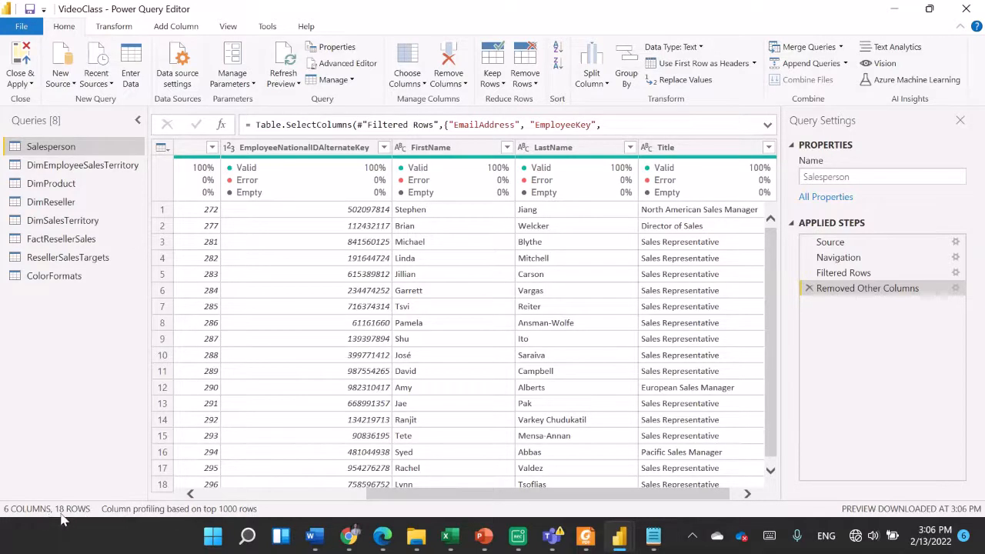
Try setting up a merge of the FirstName and LastName columns with Space as the separator.
left_click_drag(369, 496, 198, 494)
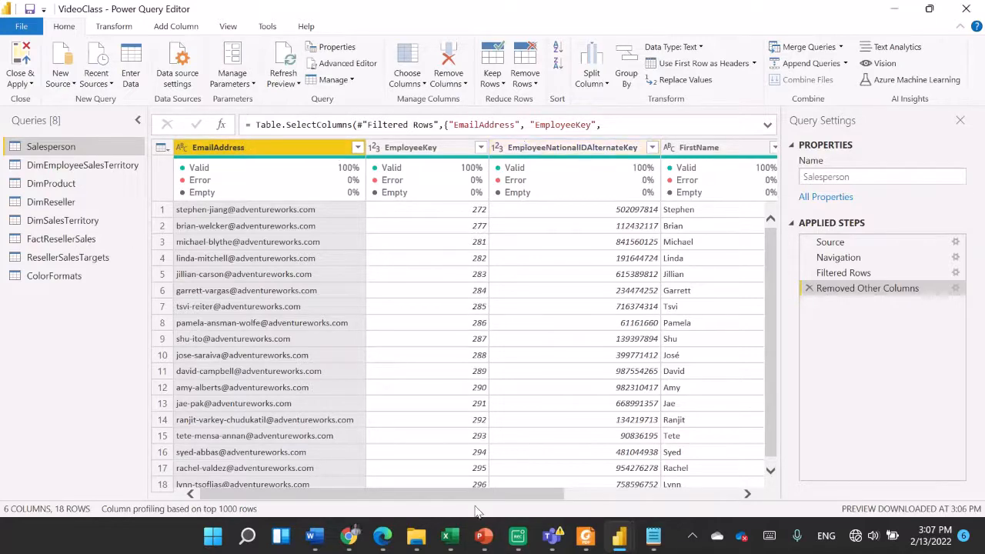
left_click_drag(614, 507, 626, 510)
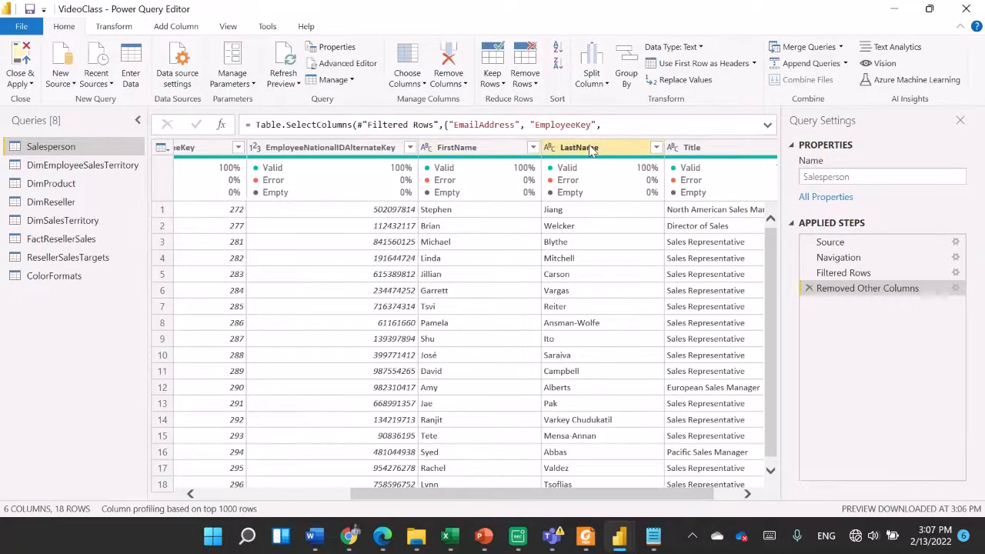
left_click(504, 152)
left_click(574, 152, "ctrl")
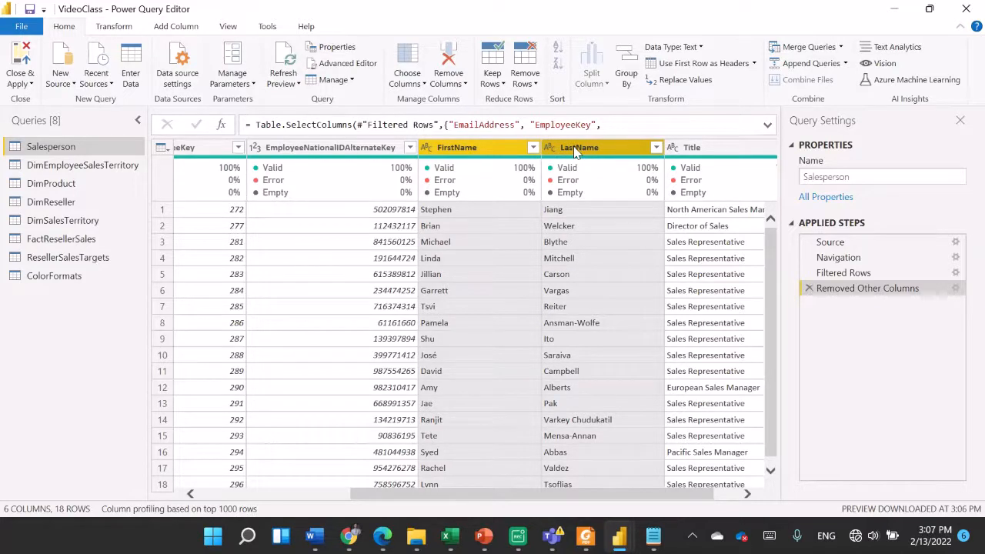
right_click(574, 152)
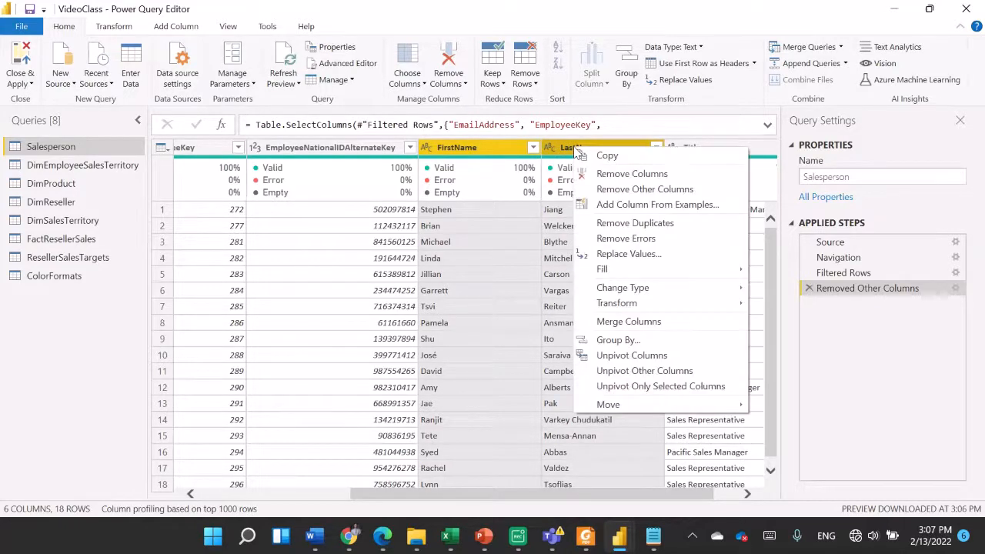
left_click(643, 325)
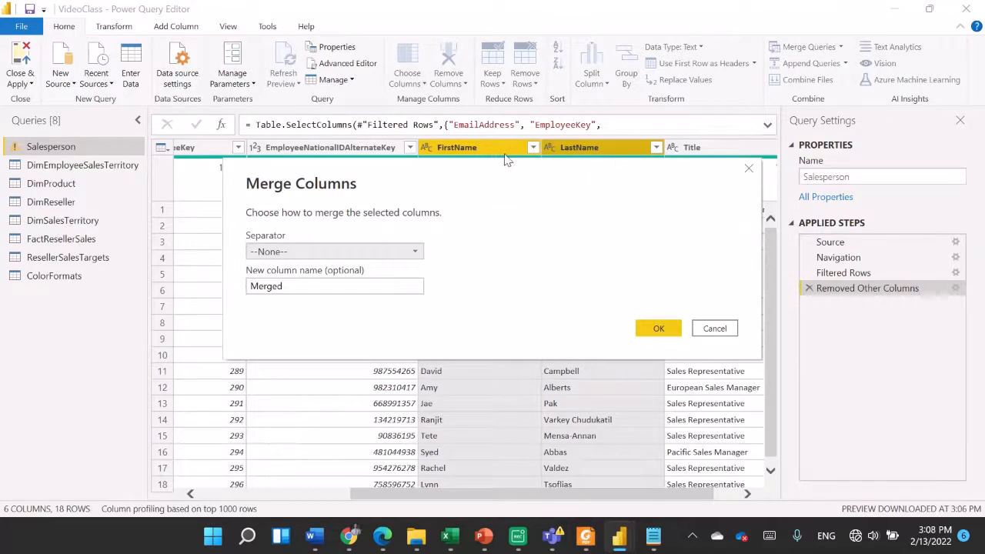
left_click(408, 254)
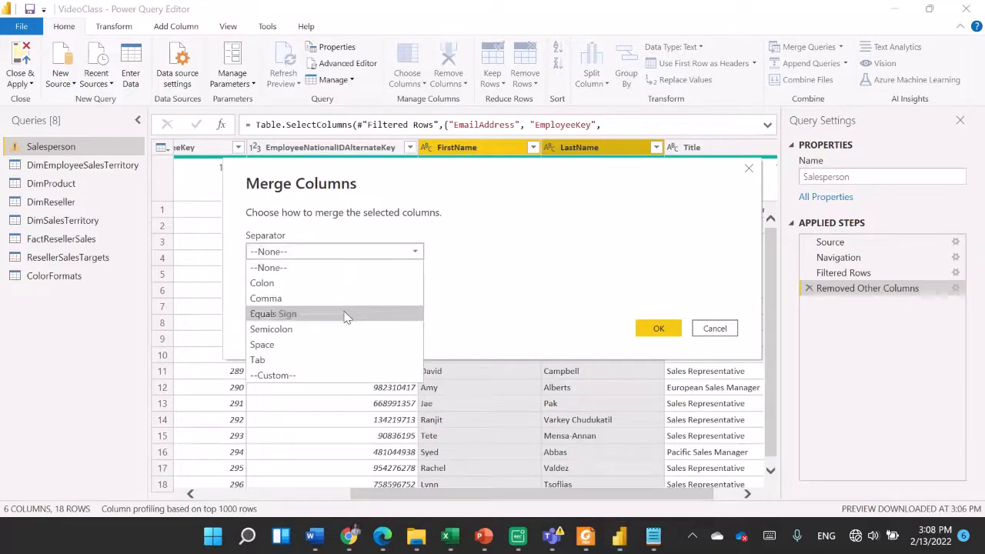
left_click(336, 346)
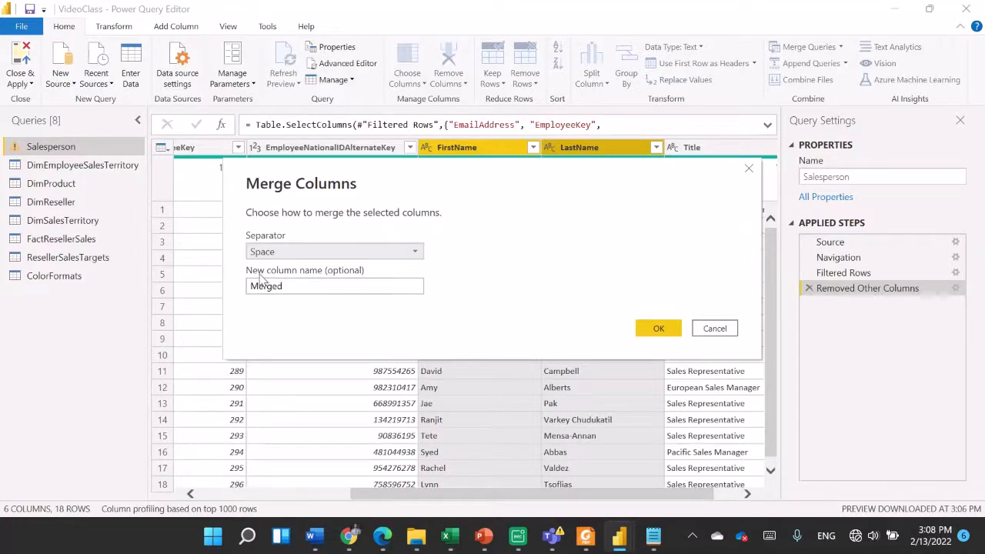
Name the new merged column Salesperson and apply the merge.
left_click(293, 285)
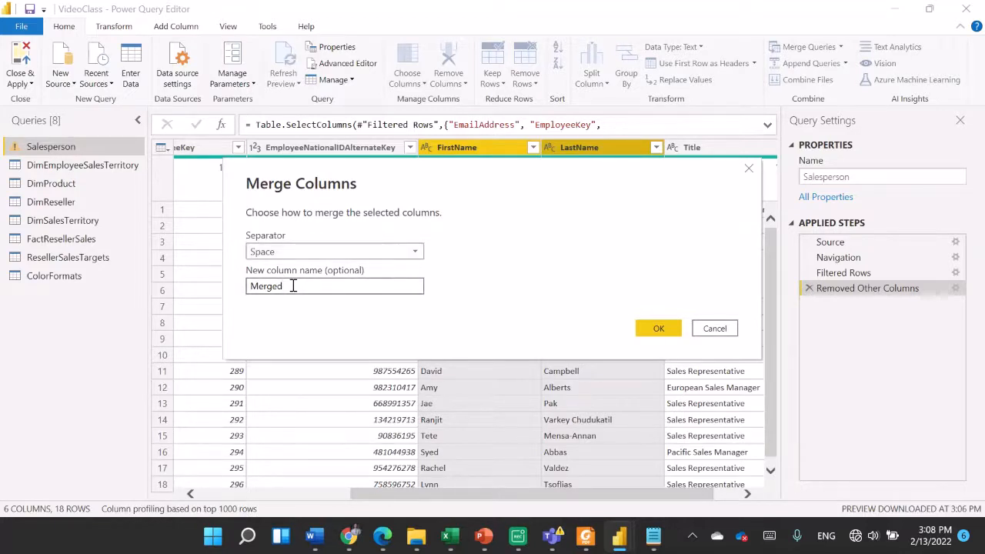
key("BackSpace")
key("BackSpace")
key("BackSpace")
key("BackSpace")
key("BackSpace")
key("BackSpace")
type("Salesperson")
left_click(651, 328)
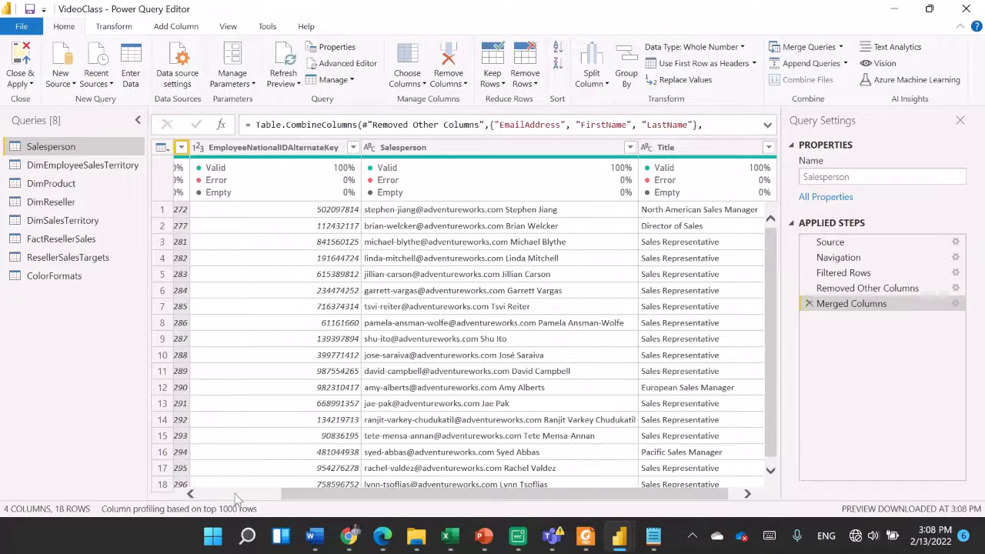
Check the merged column's contents and delete the Merged Columns step from the Salesperson query.
left_click_drag(300, 495, 325, 504)
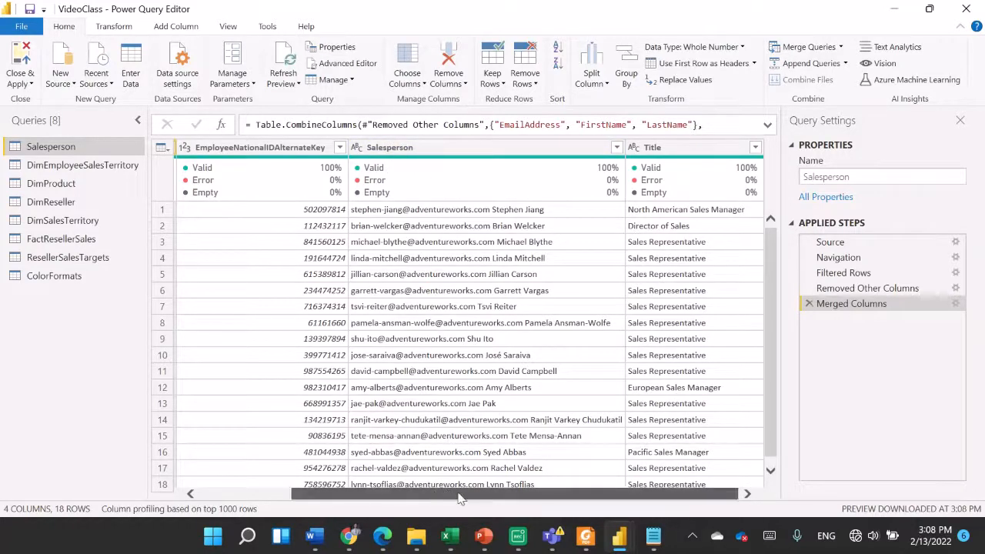
left_click_drag(551, 499, 347, 502)
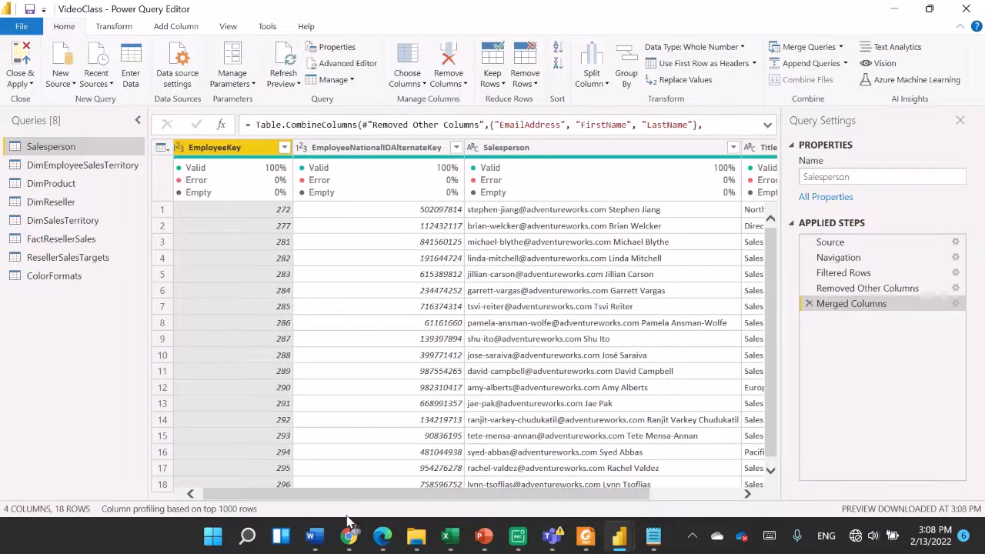
left_click(809, 304)
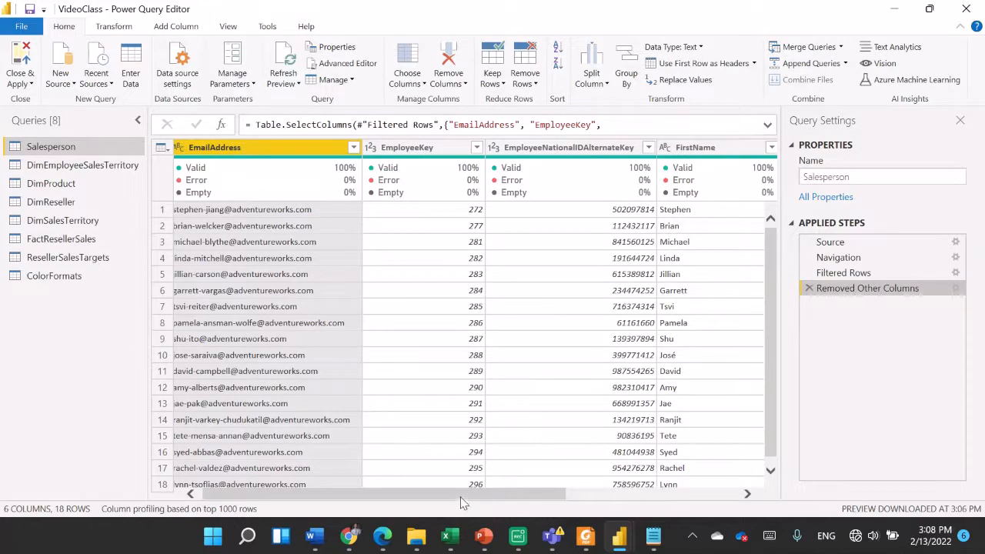
Set up a merge of only the FirstName and LastName columns, using Space as the separator.
left_click_drag(460, 495, 361, 494)
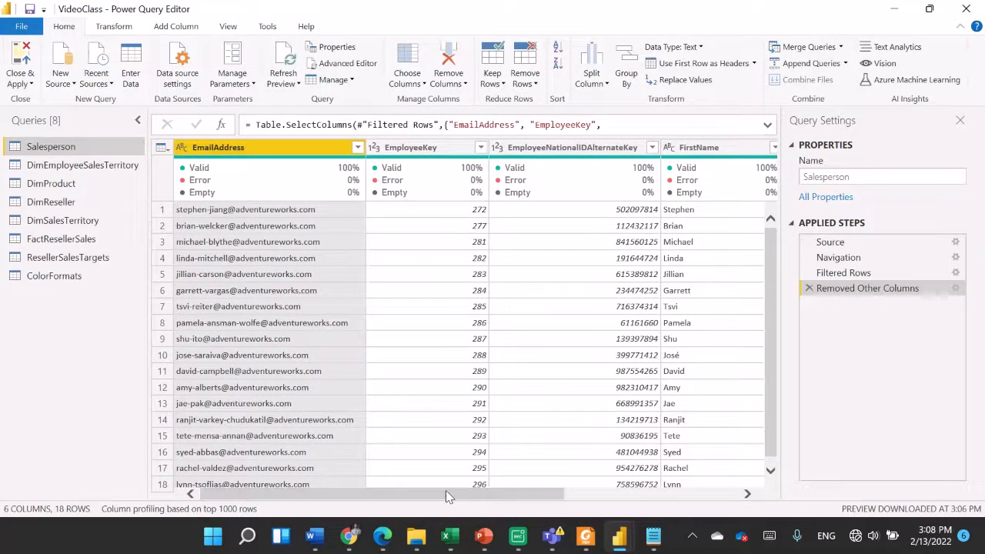
left_click(696, 148)
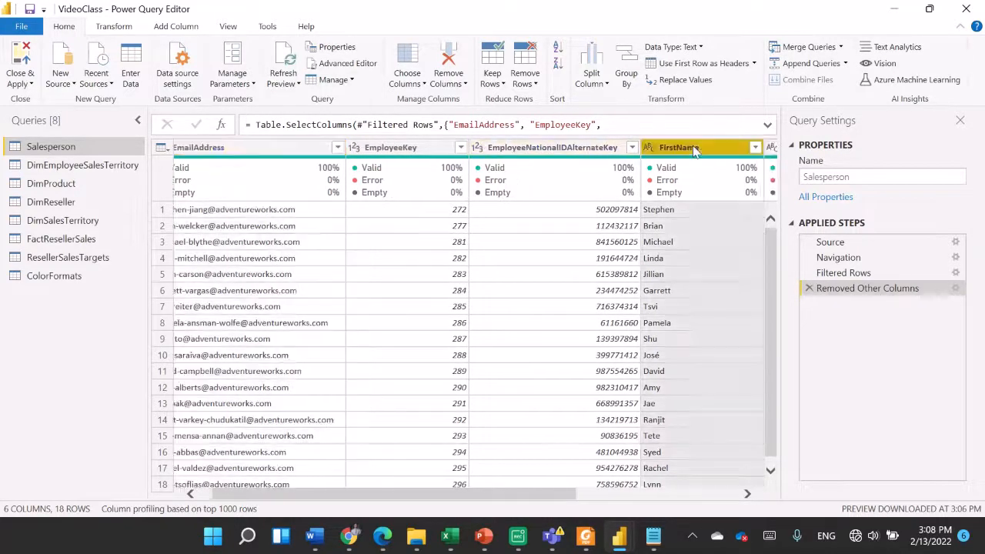
left_click_drag(553, 496, 636, 497)
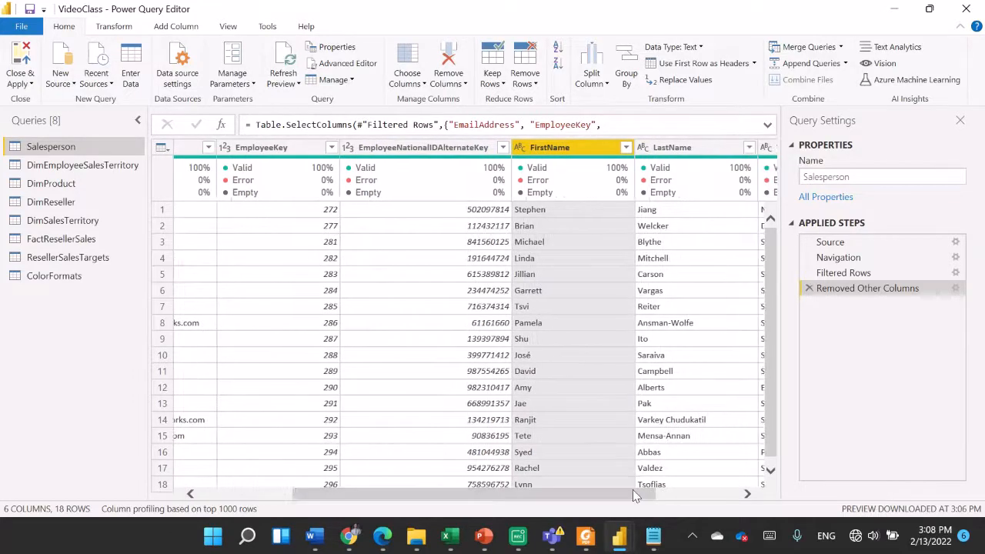
left_click(671, 151, "ctrl")
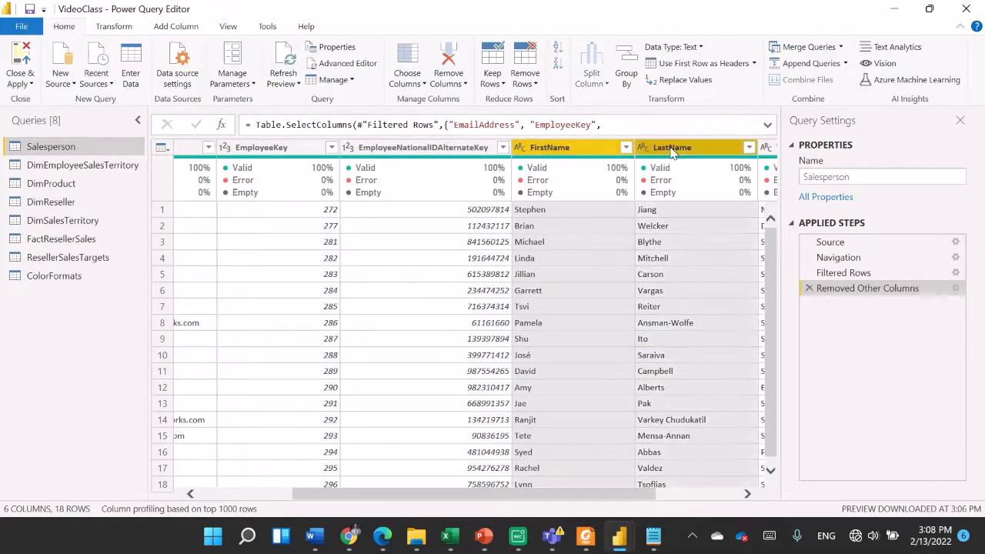
right_click(671, 152)
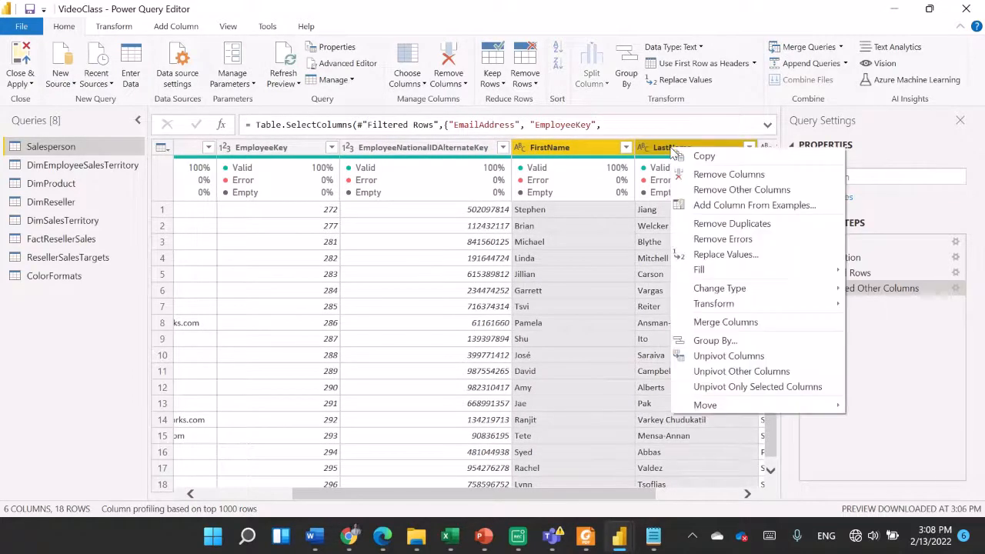
left_click(718, 322)
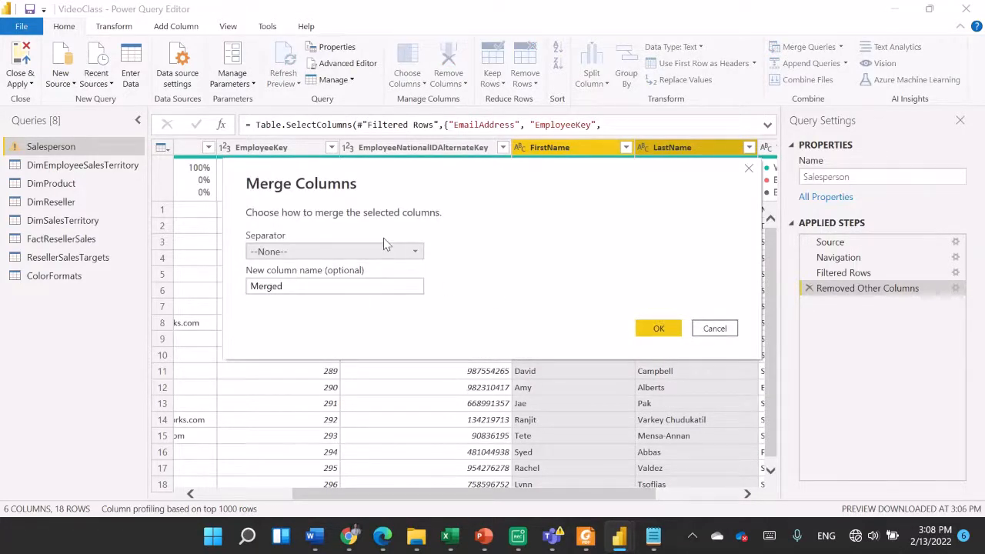
left_click(388, 256)
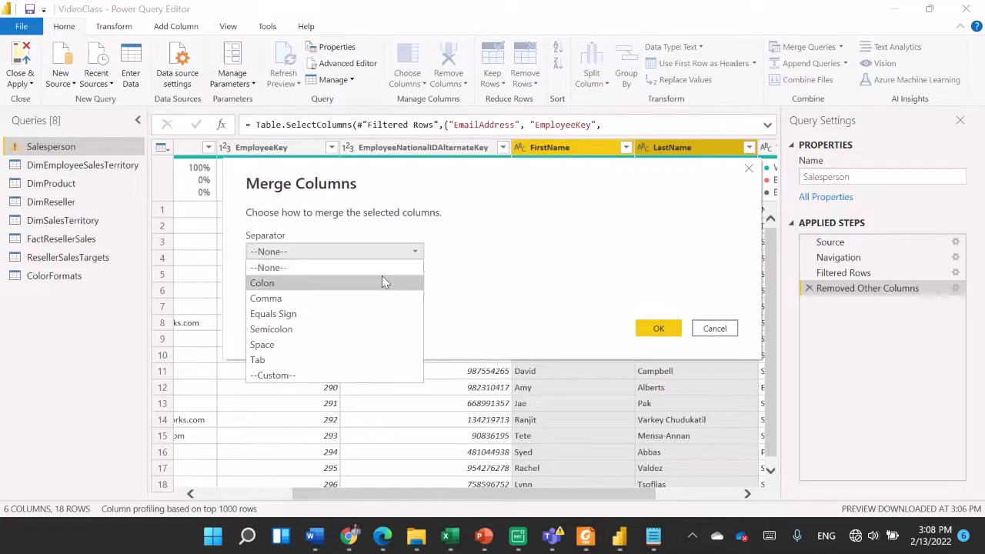
left_click(353, 344)
Name the column combining first and last names Salesperson and complete the merge.
left_click(305, 286)
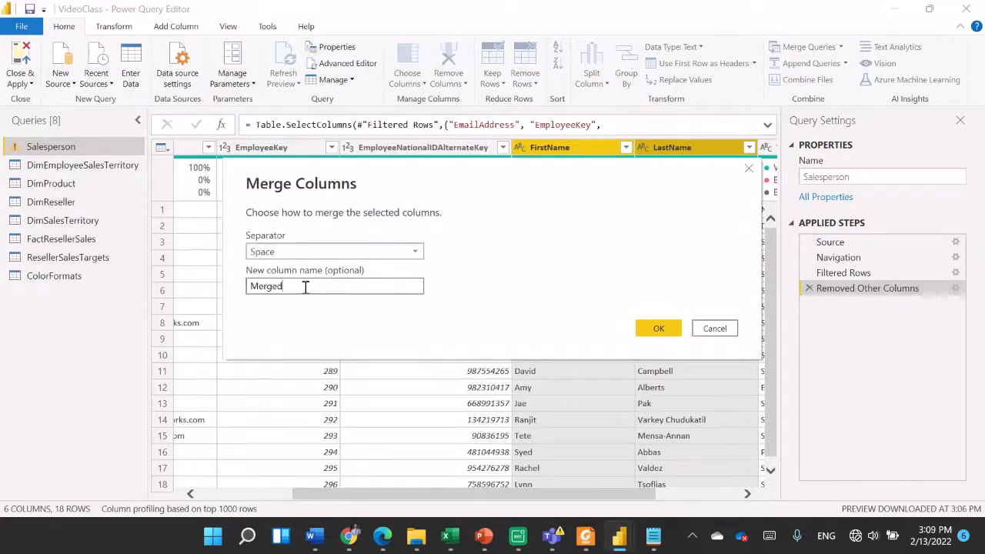
key("BackSpace")
key("BackSpace")
key("BackSpace")
key("BackSpace")
key("BackSpace")
key("BackSpace")
type("Sale")
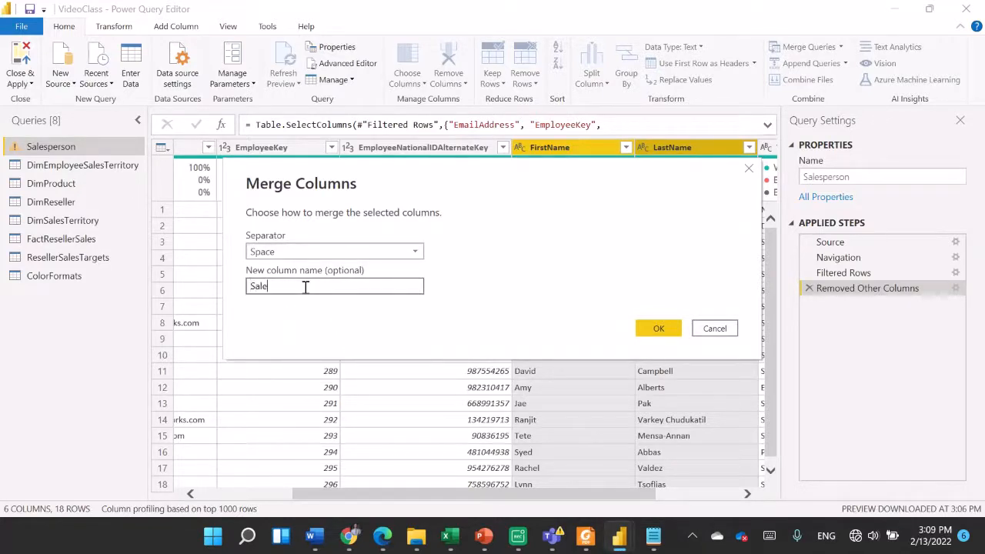
type("sperson")
left_click(662, 330)
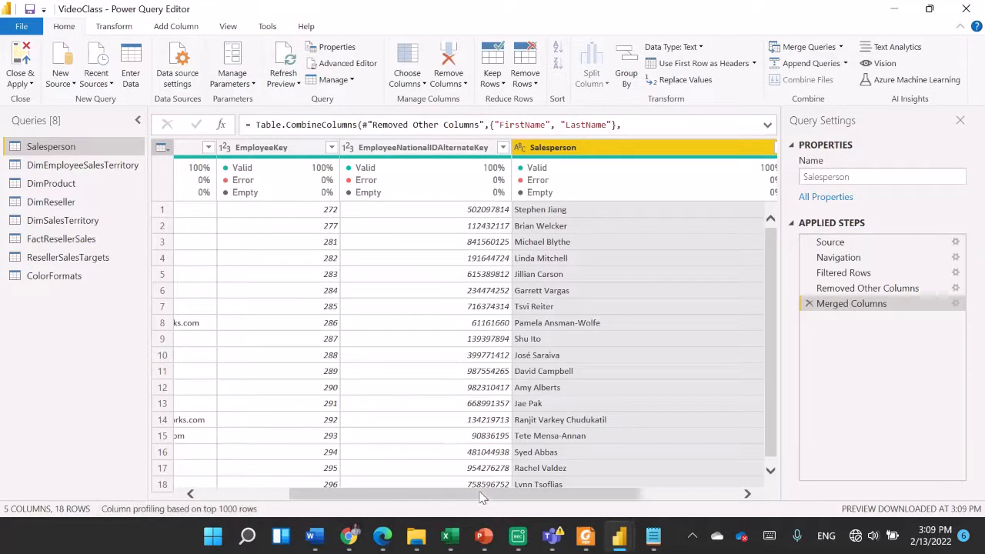
Rename the EmployeeNationalIDAlternateKey column in the Salesperson query to EmployeeID.
left_click_drag(480, 498, 561, 497)
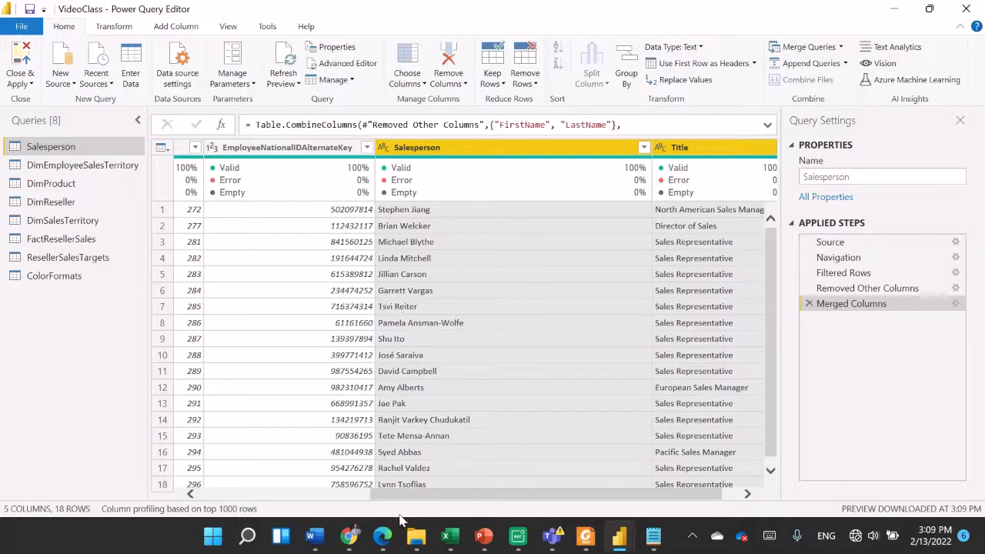
left_click_drag(393, 493, 293, 489)
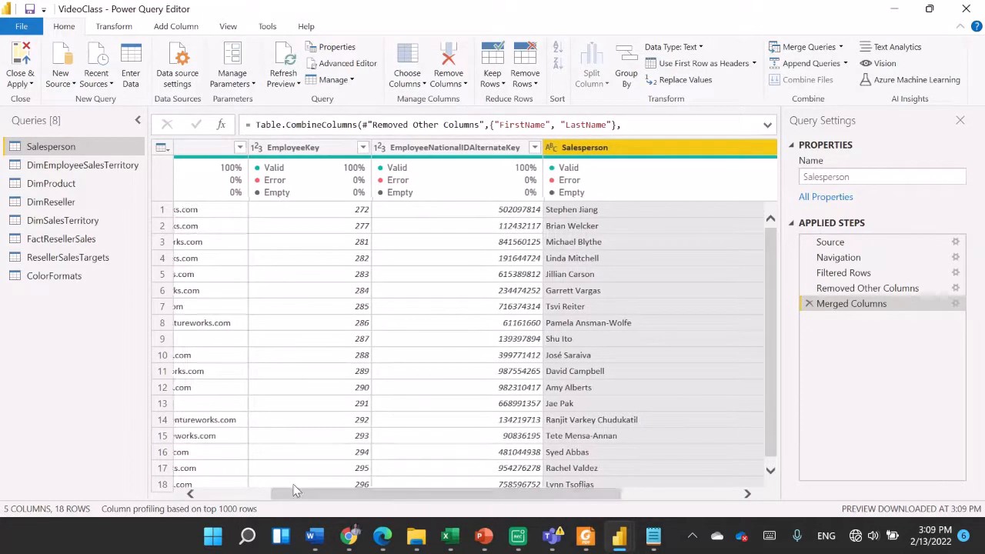
double_click(459, 148)
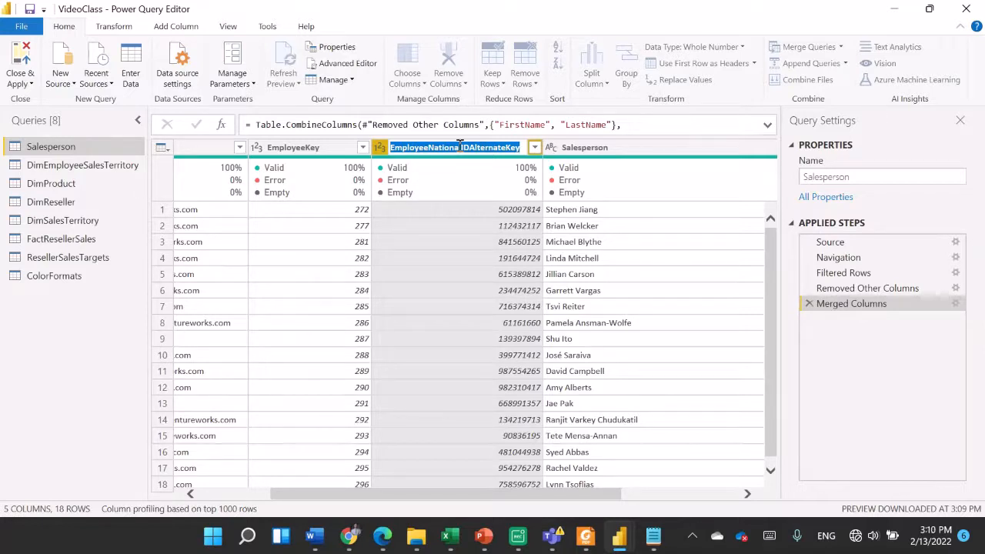
type("EmployeeID")
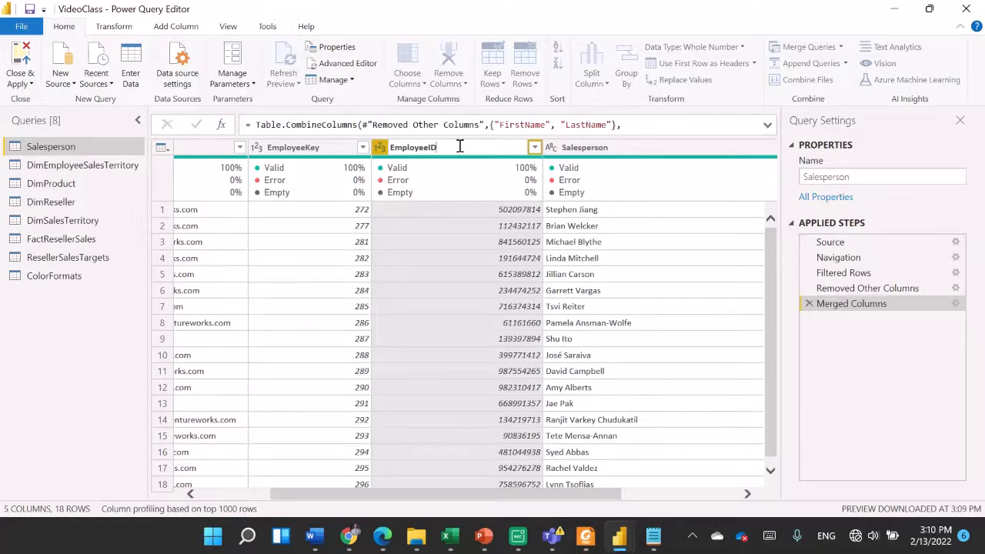
key("Return")
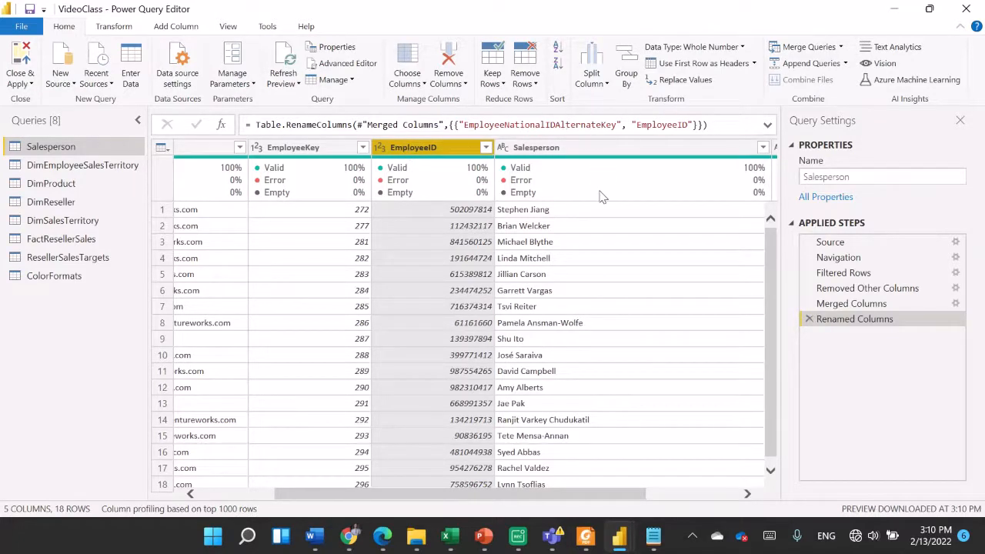
Rename the EmailAddress column in the Salesperson query to UPN.
left_click_drag(490, 495, 377, 481)
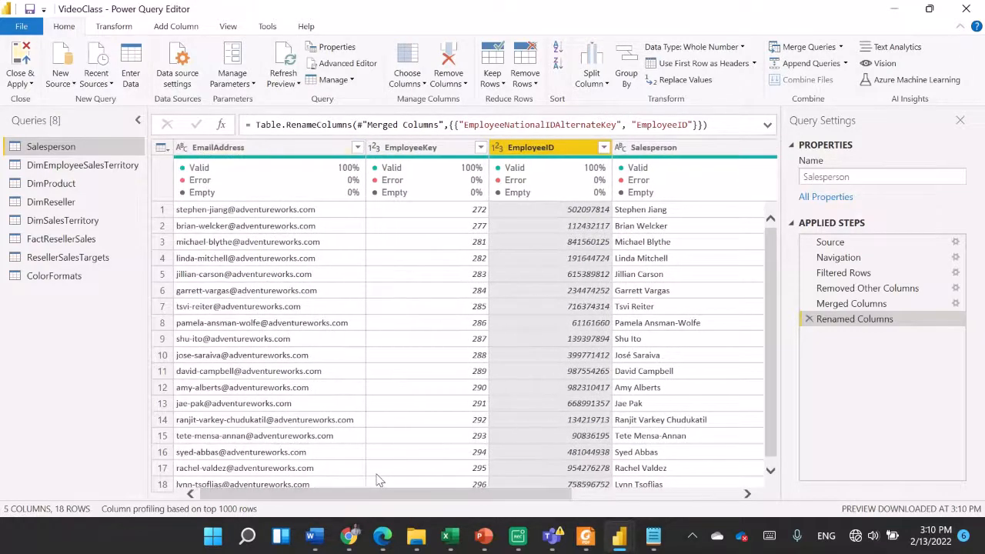
double_click(301, 147)
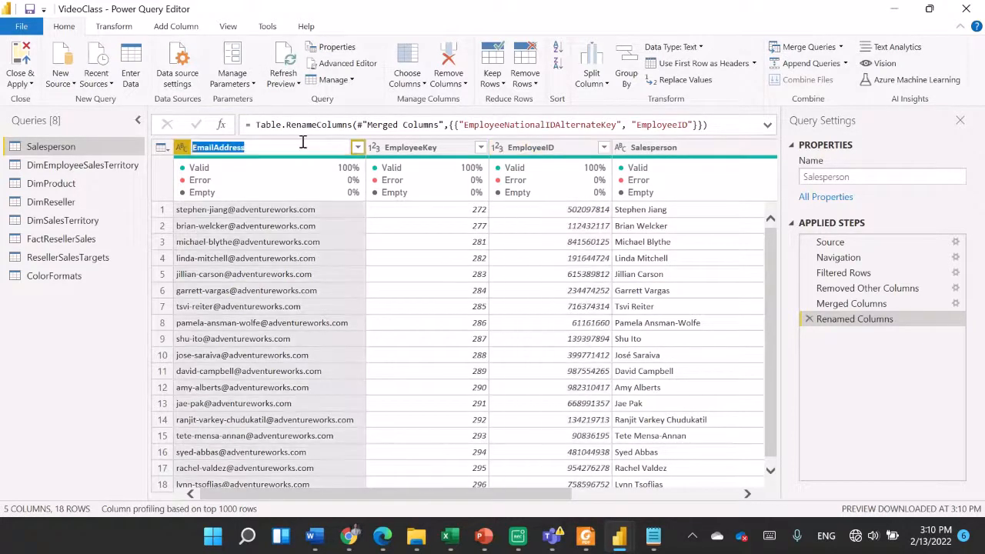
type("U")
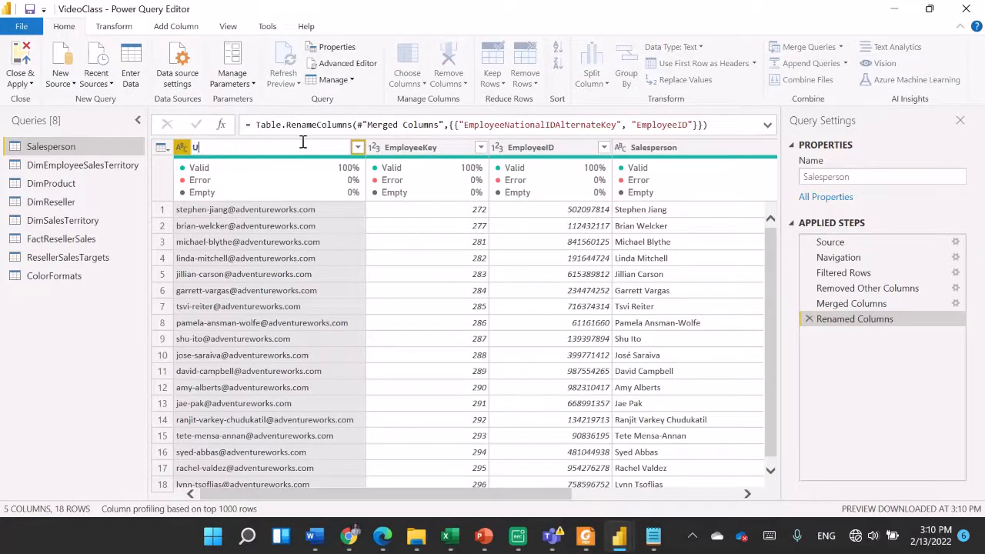
type("PN")
key("Return")
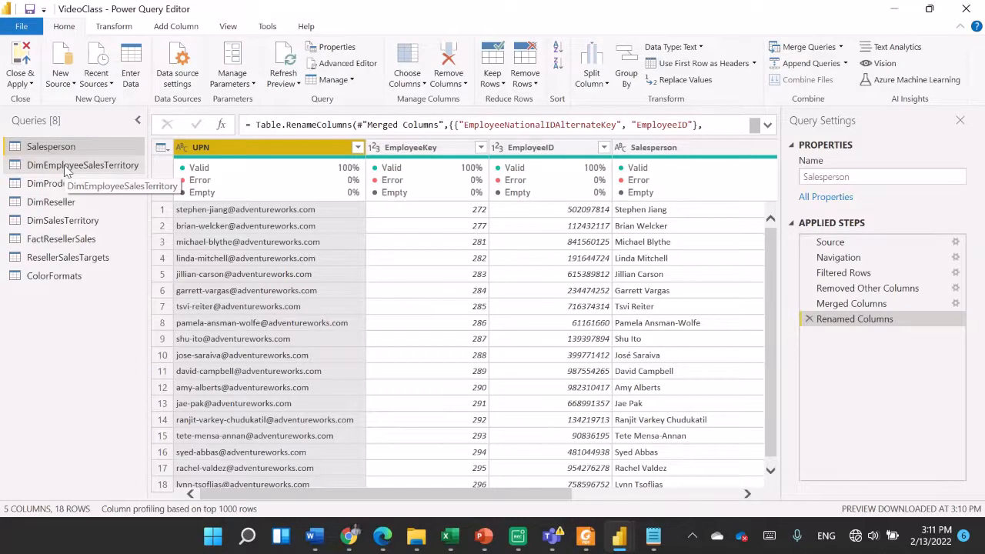
Rename the DimEmployeeSalesTerritory query to SalespersonRegion.
left_click(66, 168)
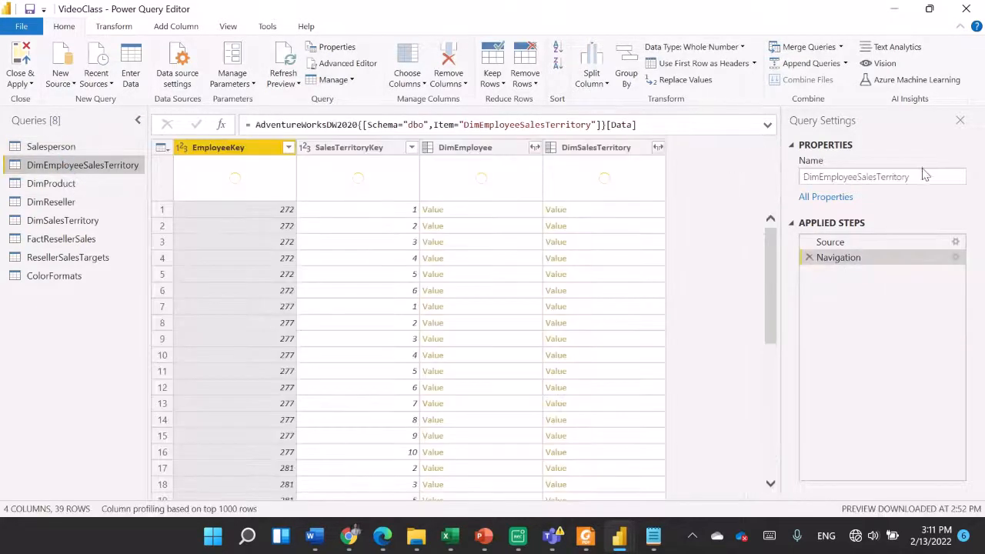
double_click(923, 176)
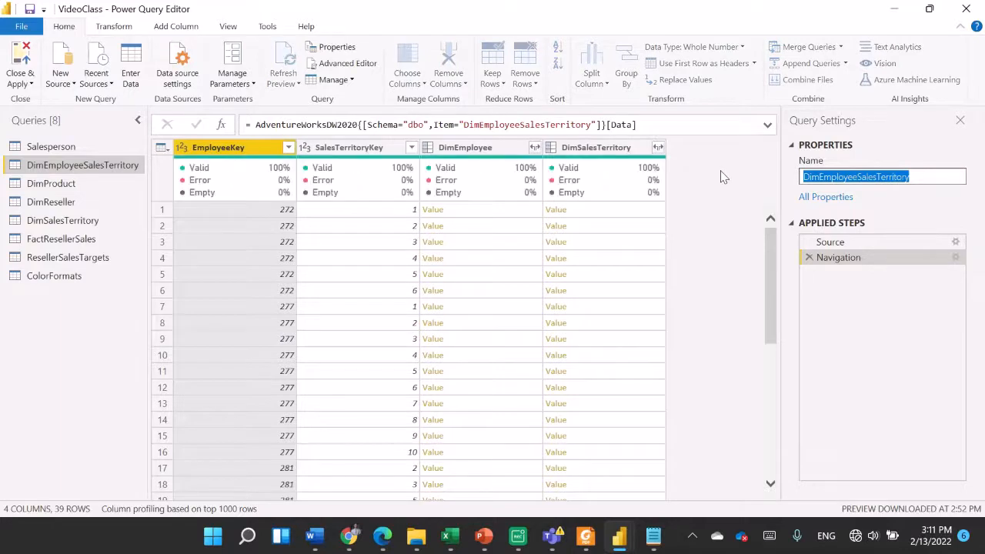
type("Sales")
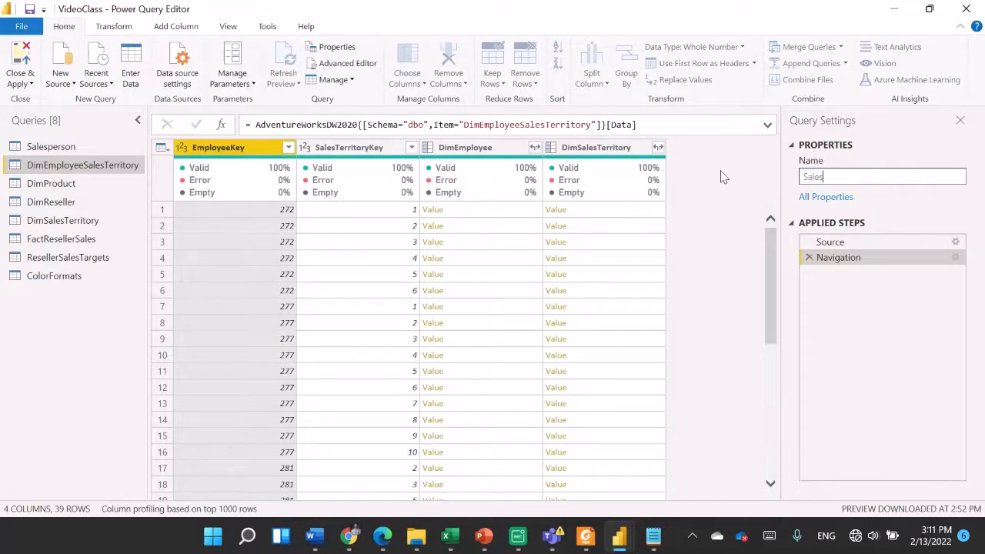
type("personRegion")
key("Return")
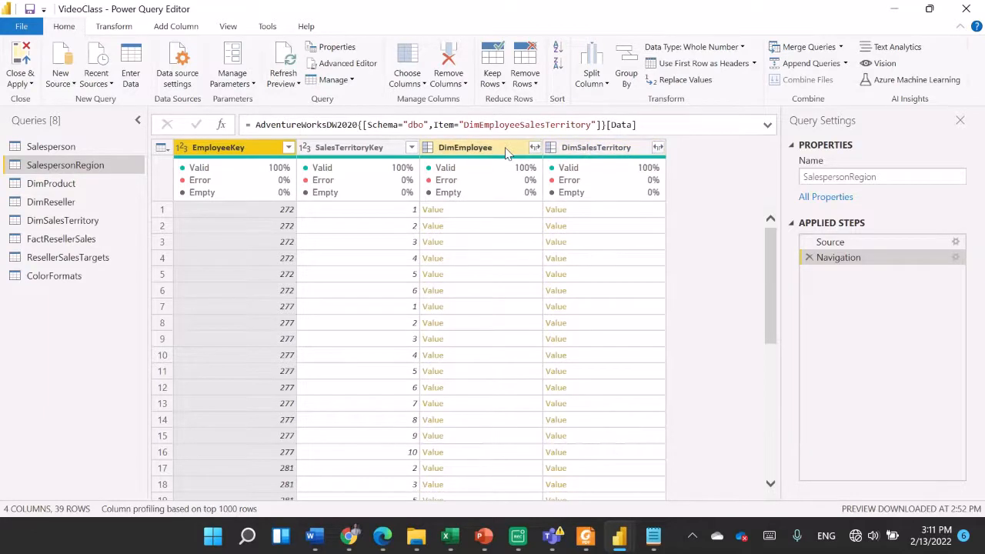
Keep only the EmployeeKey and SalesTerritoryKey columns in the SalespersonRegion query, excluding DimEmployee and DimSalesTerritory.
mouse_move(333, 159)
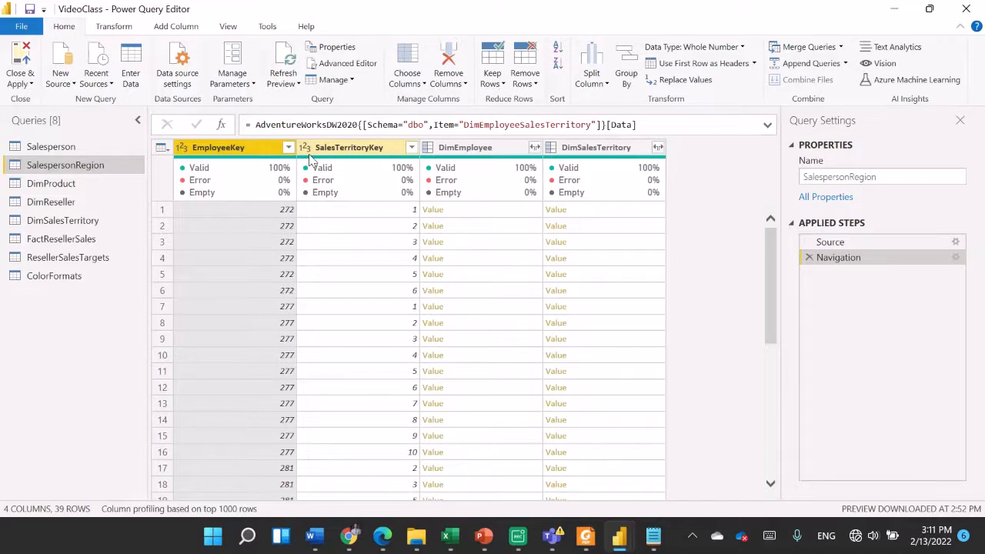
left_click(421, 87)
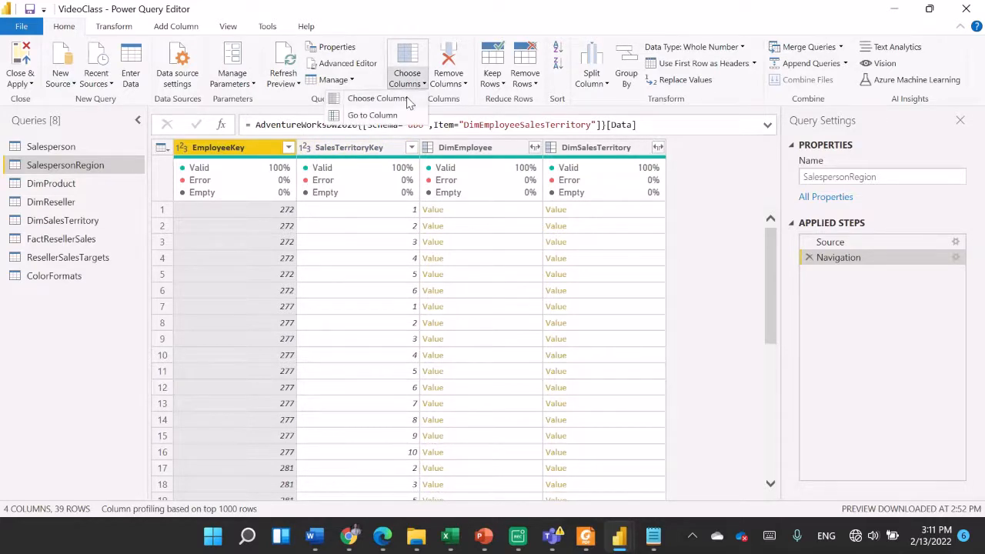
left_click(407, 99)
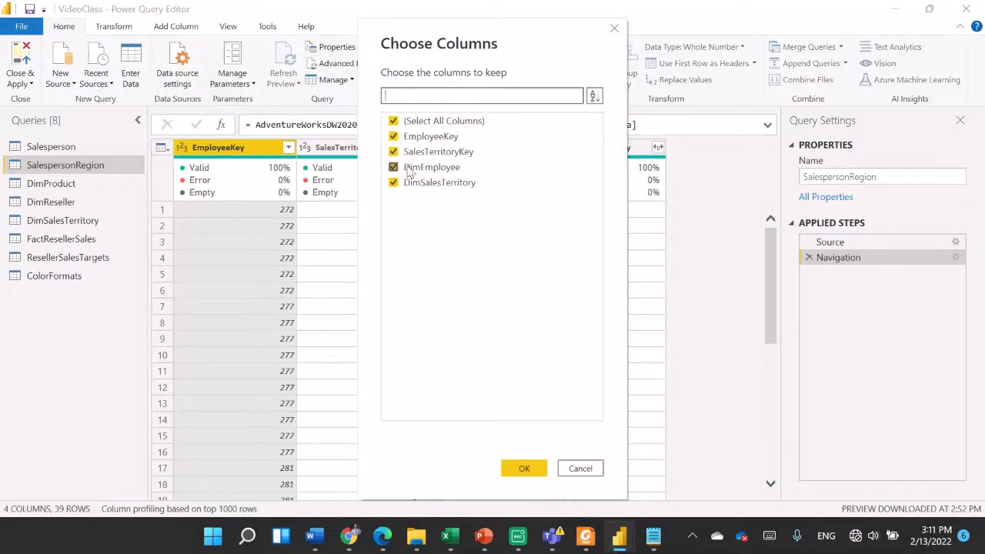
left_click_drag(464, 34, 757, 58)
left_click(686, 190)
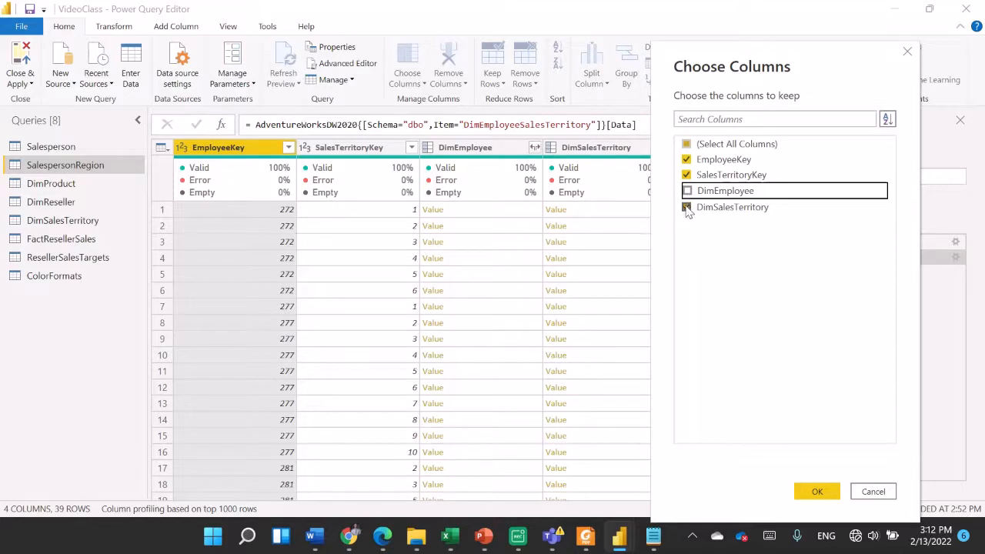
left_click(687, 208)
left_click(804, 492)
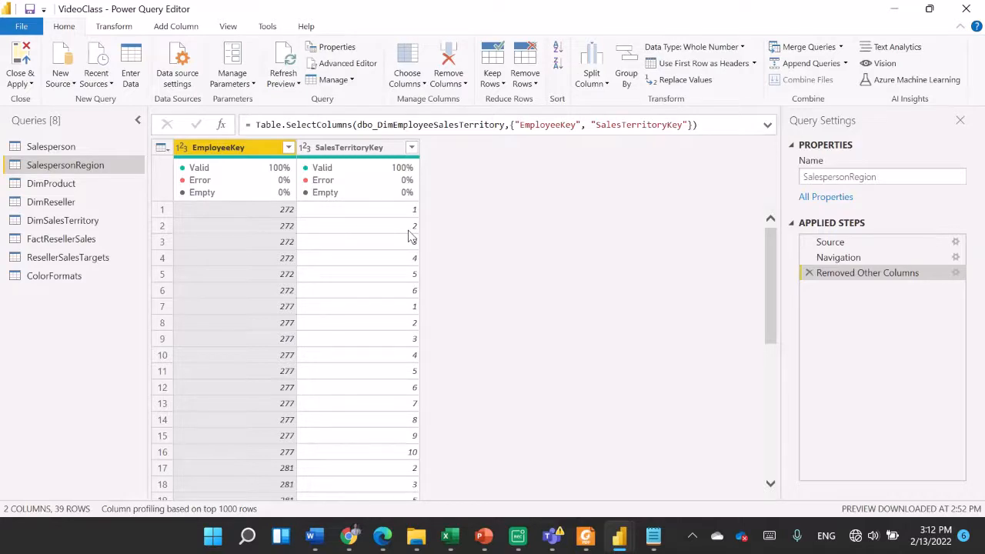
double_click(252, 149)
key("Escape")
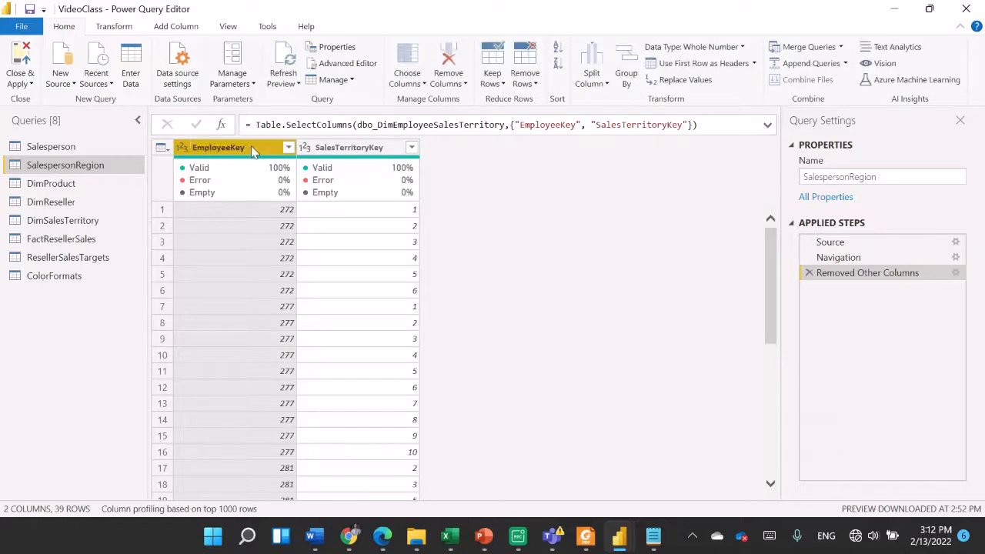
mouse_move(289, 166)
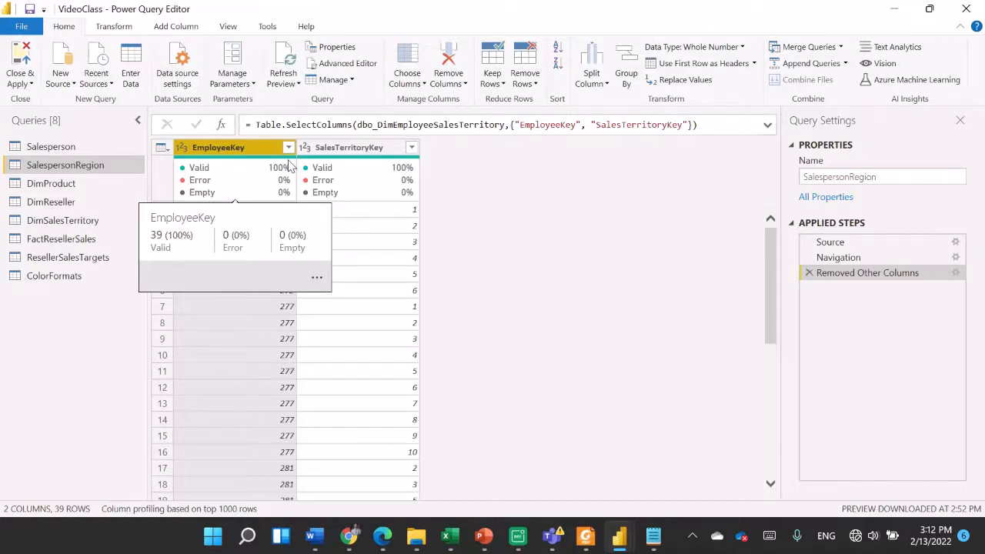
Rename the DimProduct query to Product.
left_click(75, 187)
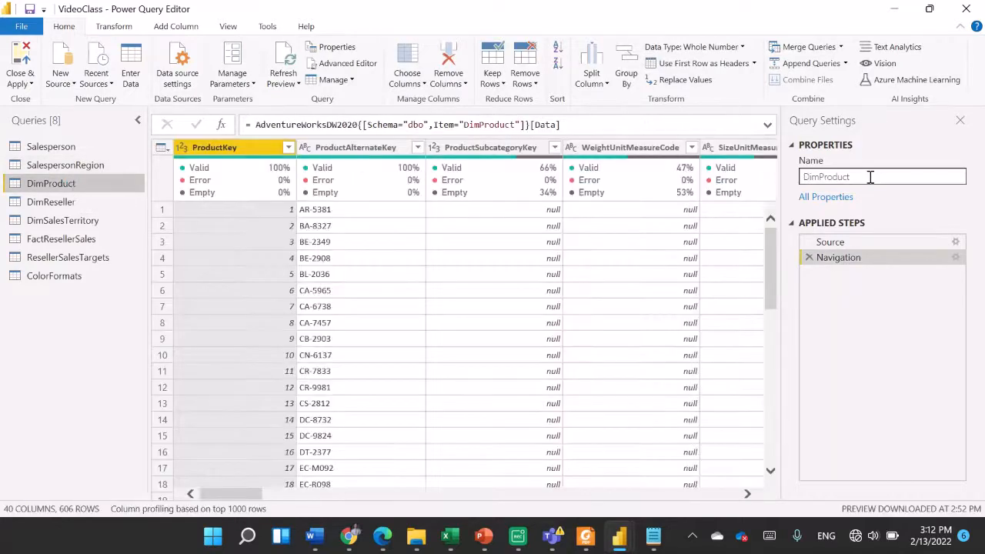
left_click(868, 177)
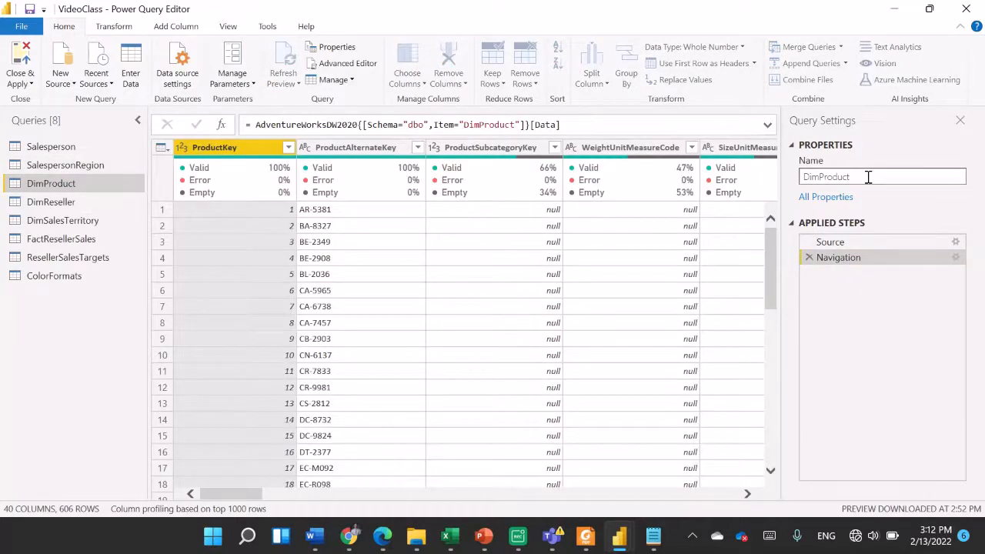
key("BackSpace")
key("BackSpace")
key("BackSpace")
key("BackSpace")
key("BackSpace")
key("BackSpace")
key("BackSpace")
key("BackSpace")
key("BackSpace")
type("Product")
key("Return")
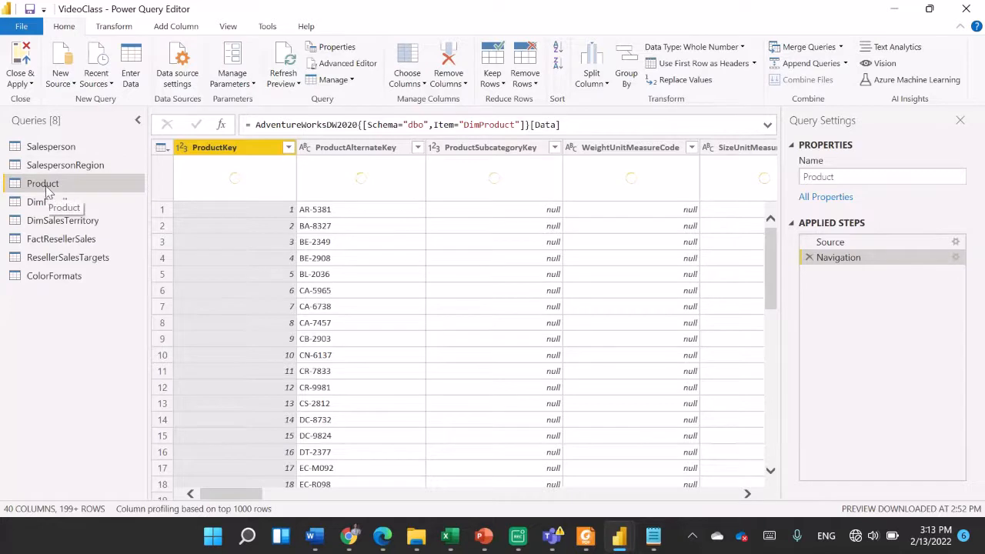
left_click(518, 544)
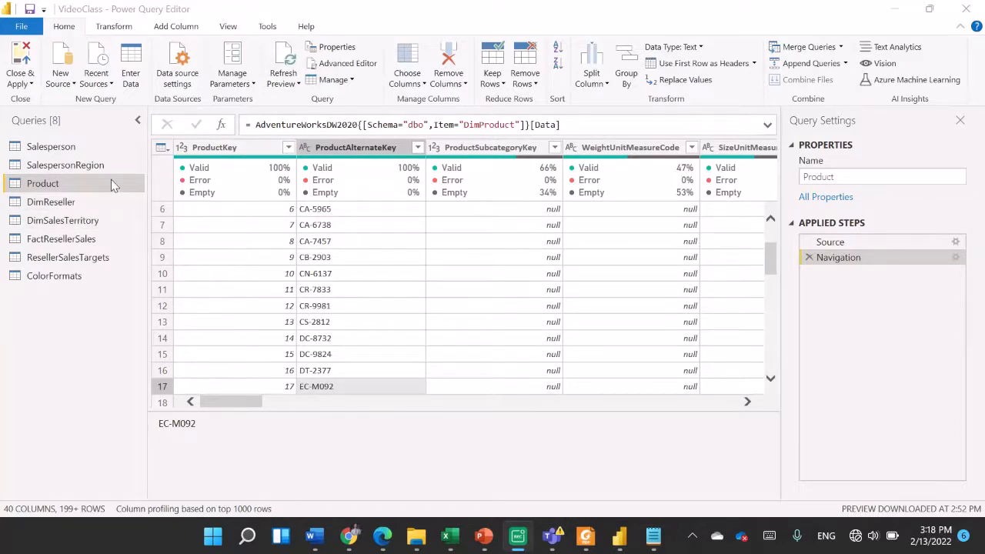
left_click(860, 176)
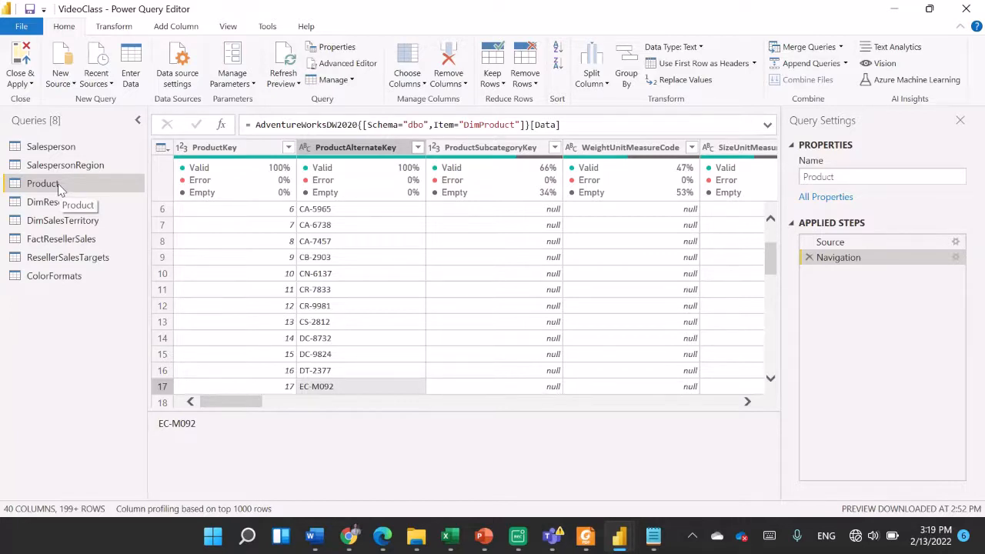
Find the FinishedGoodsFlag column in the Product query and filter it to keep only TRUE rows.
left_click(422, 84)
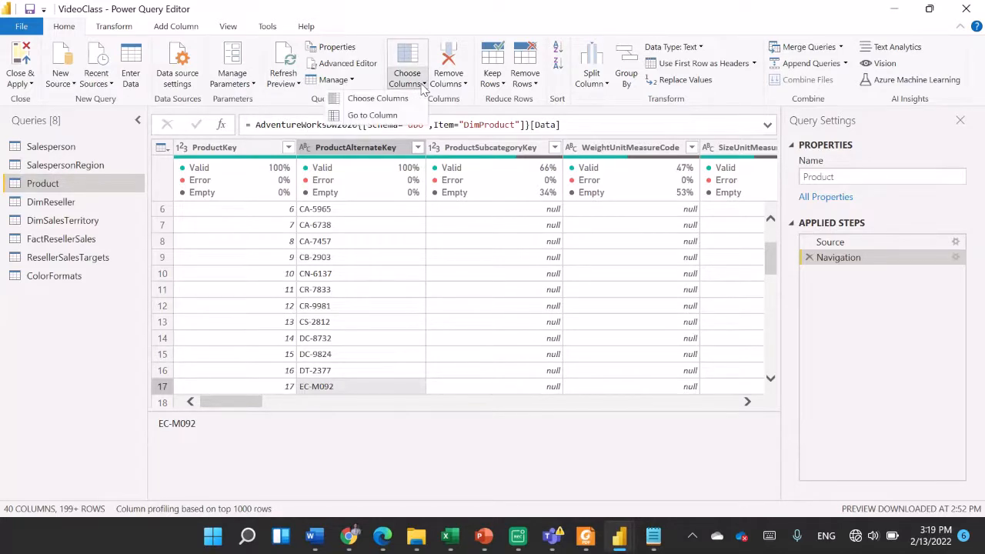
left_click(392, 116)
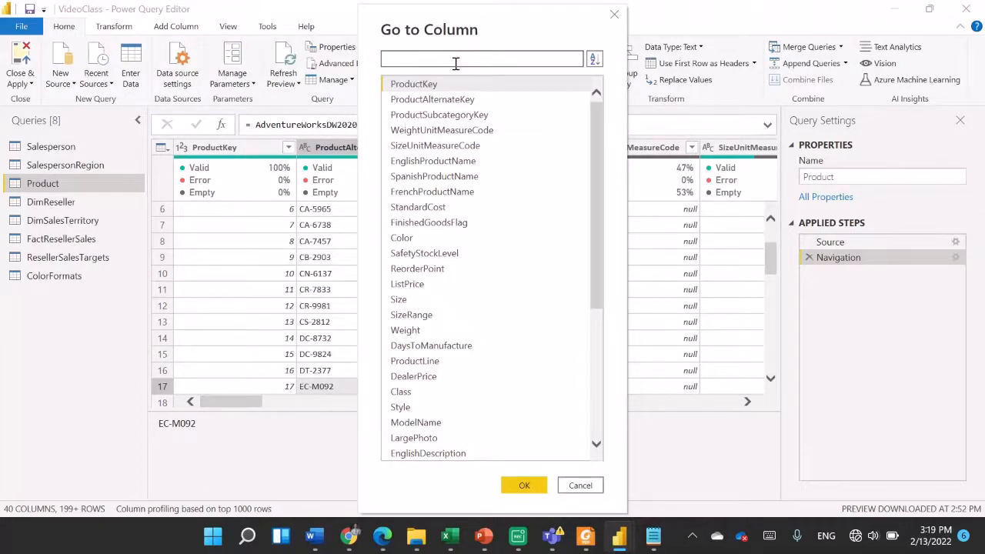
type("finishe")
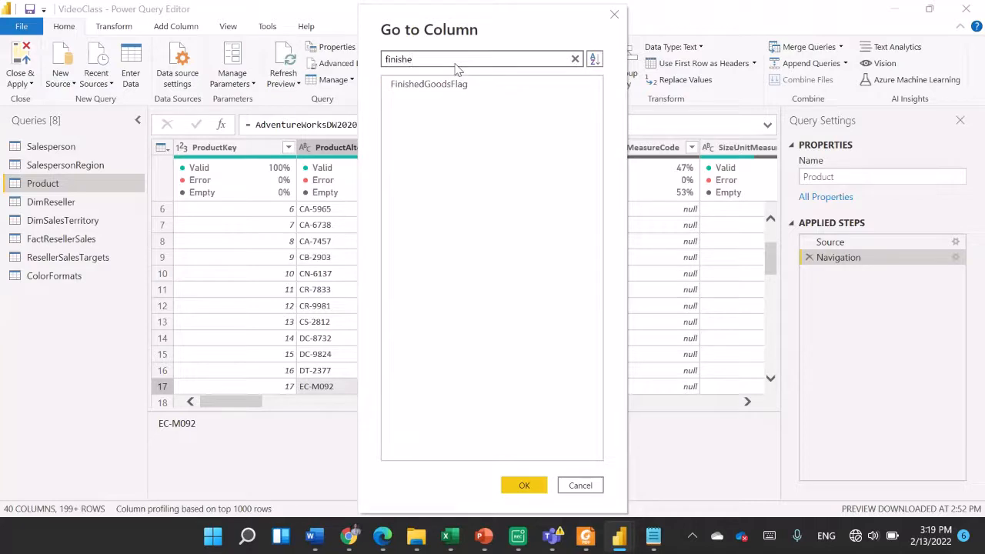
left_click(449, 84)
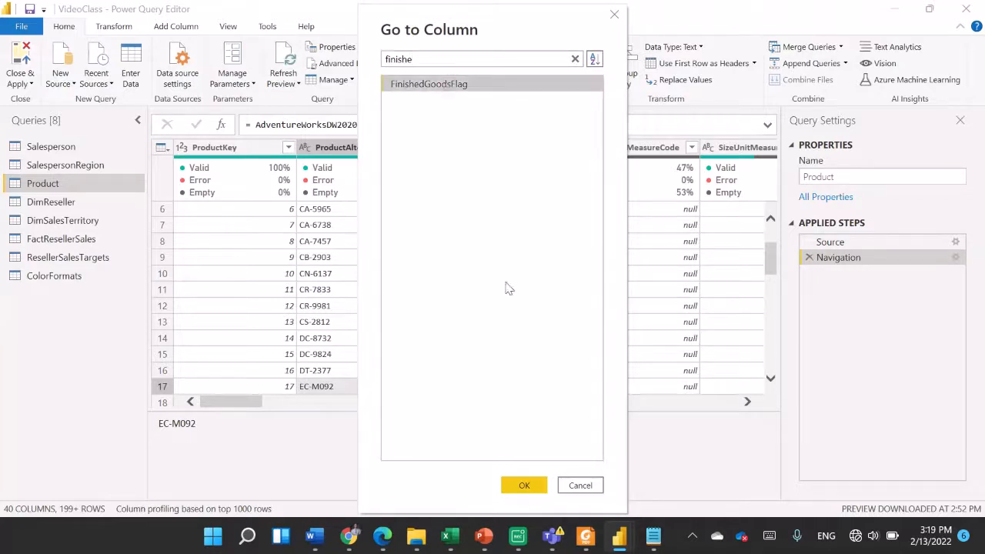
left_click(528, 485)
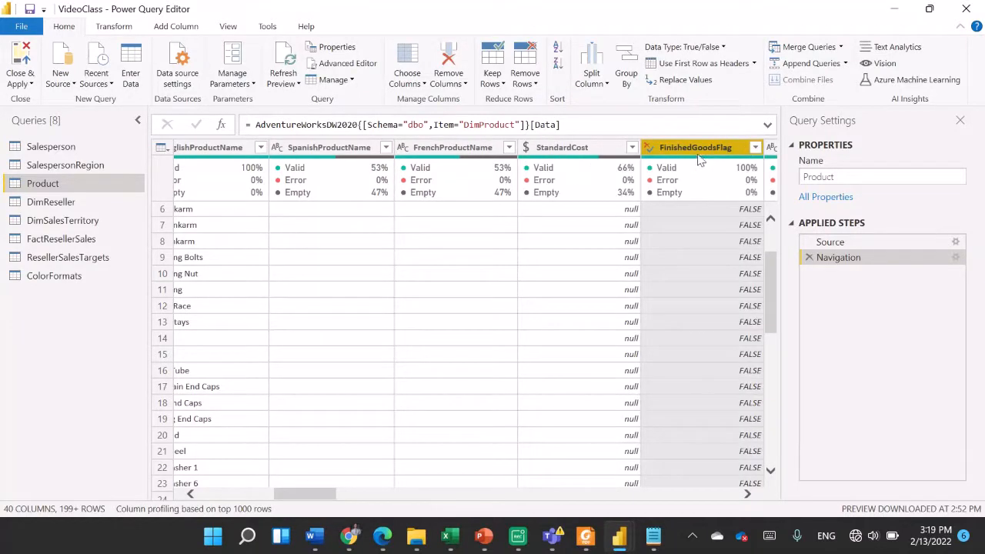
left_click(755, 148)
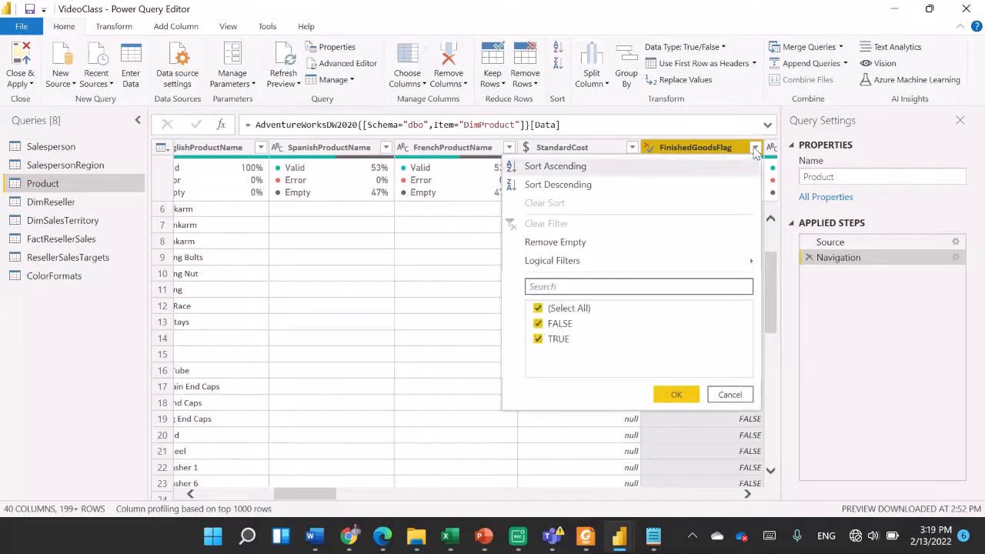
left_click(538, 324)
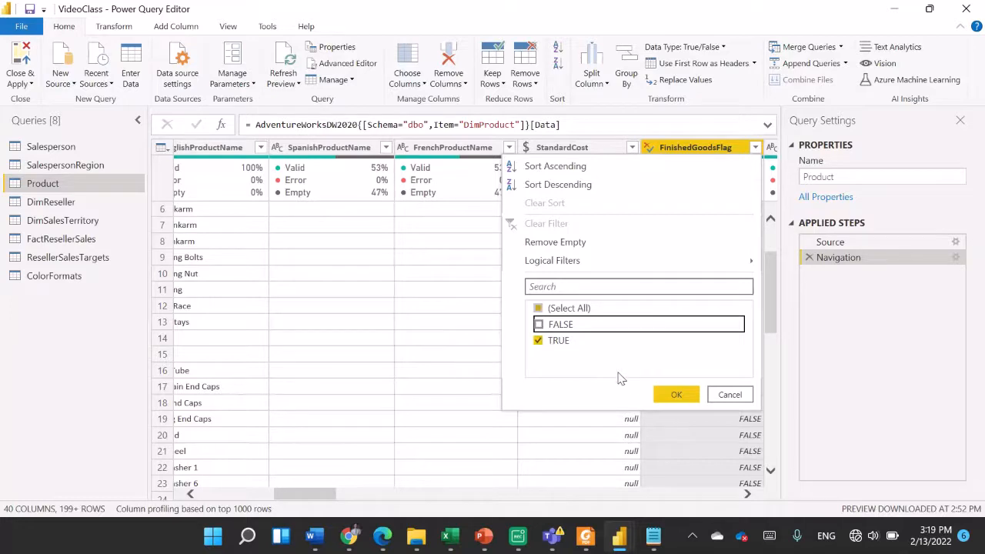
left_click(669, 395)
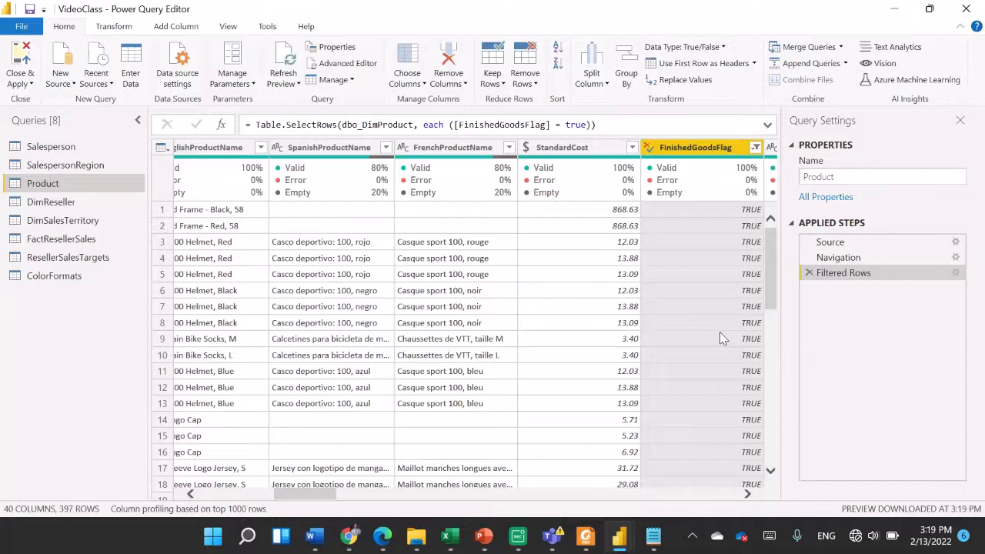
Start choosing the columns to keep in the Product query, with all columns deselected and the list sorted by name.
left_click(421, 89)
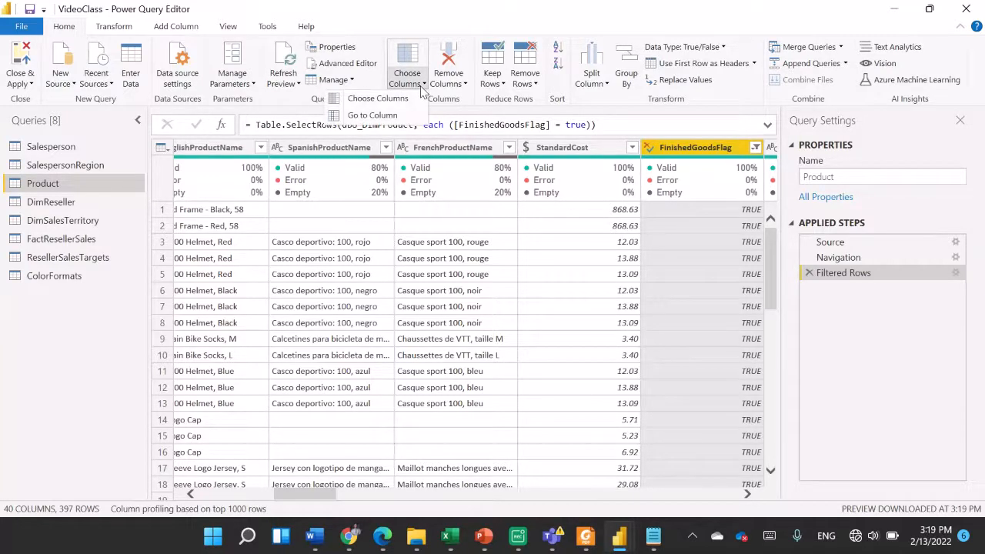
left_click(339, 98)
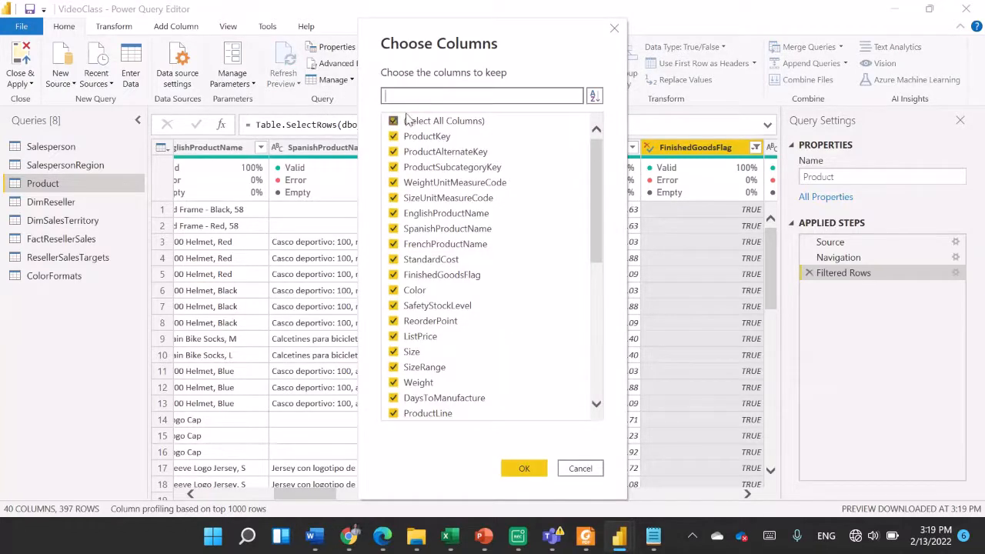
left_click(394, 122)
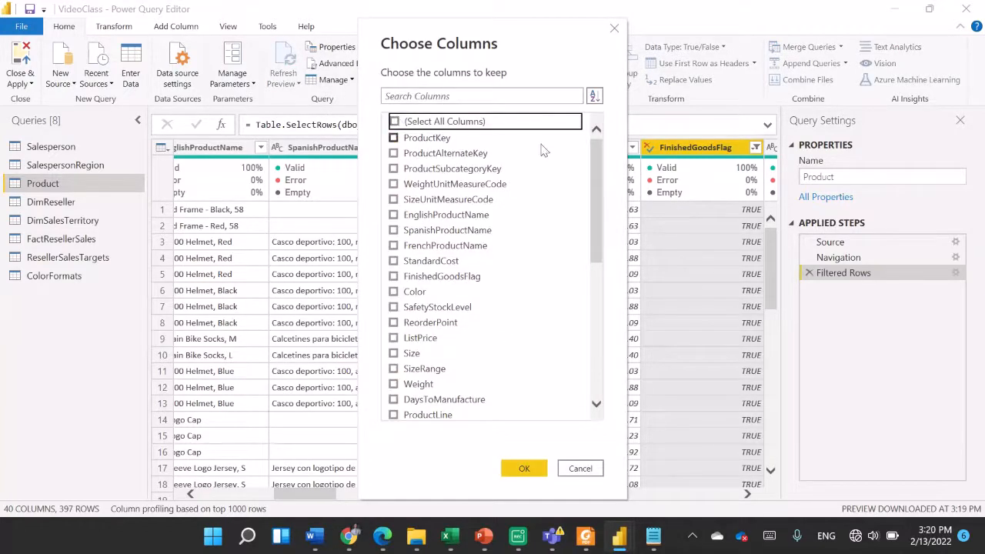
left_click(596, 104)
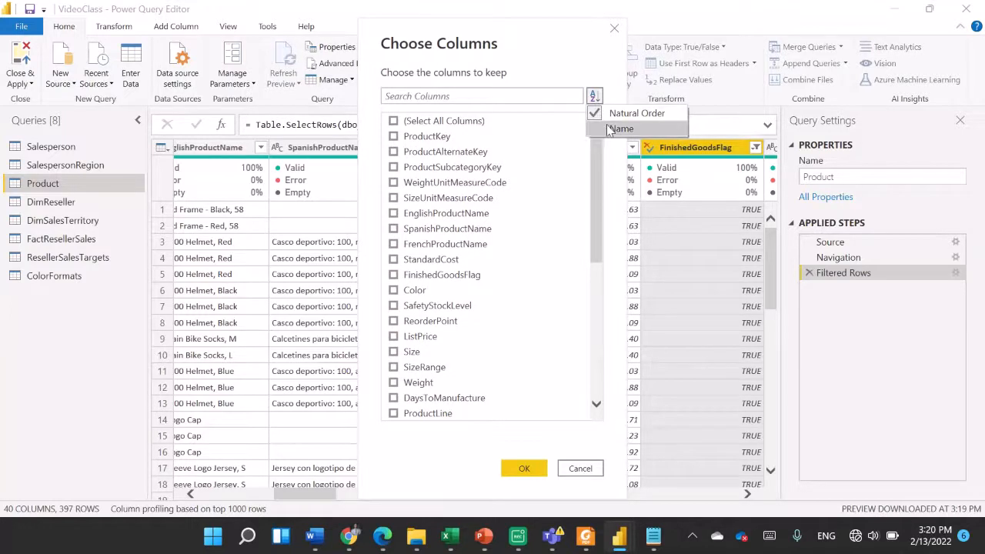
left_click(622, 128)
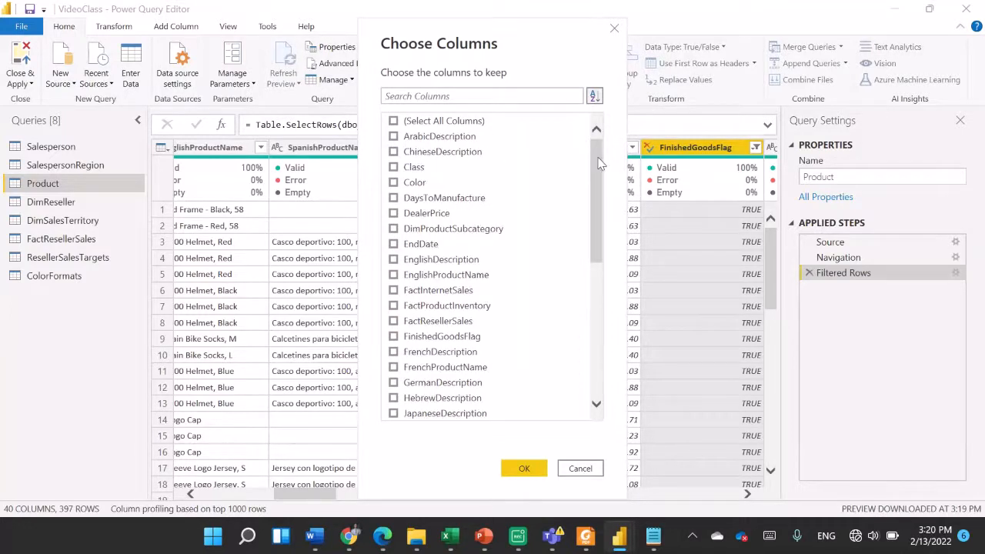
Keep only the ProductKey, EnglishProductName, StandardCost, Color and DimProductSubcategory columns in the Product query.
left_click_drag(599, 164, 600, 237)
left_click(394, 315)
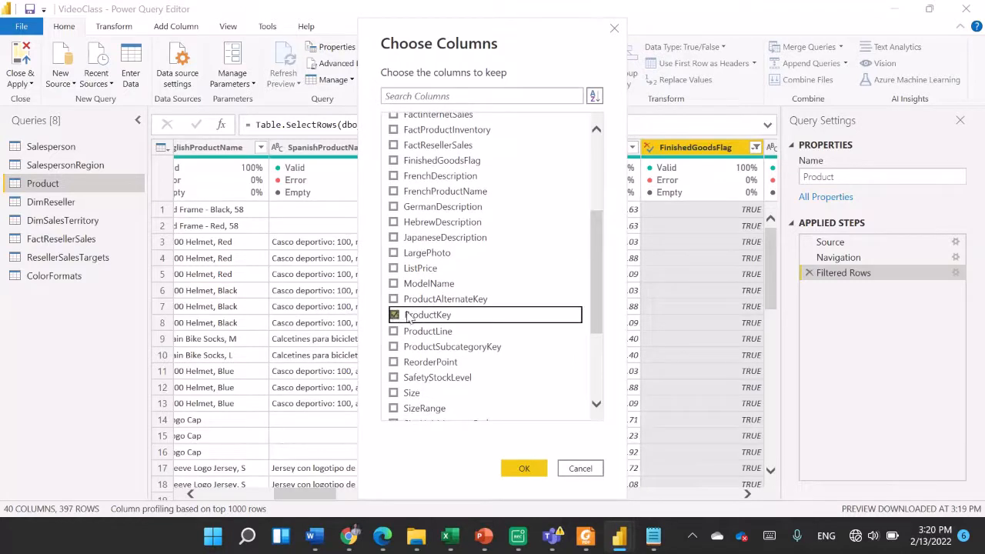
left_click_drag(598, 220, 597, 170)
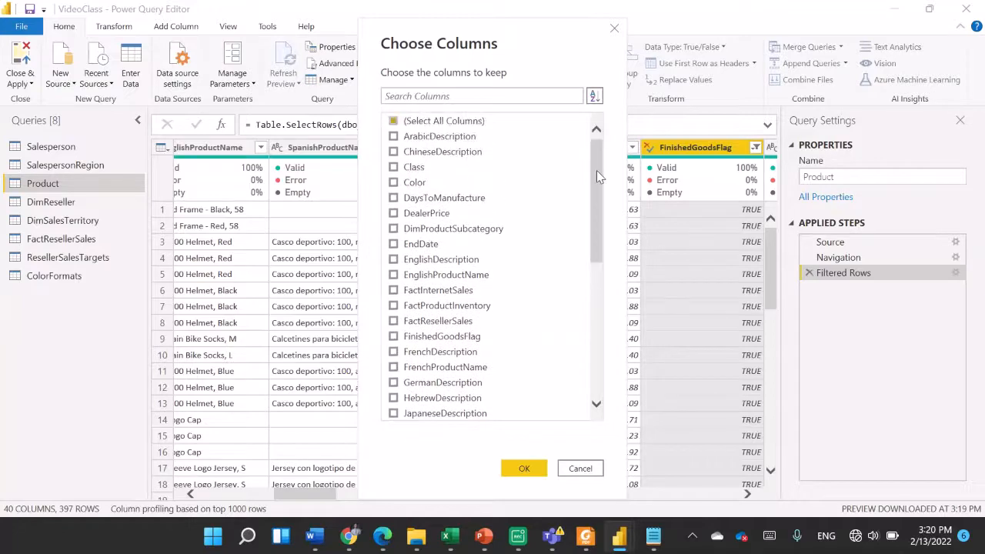
left_click(394, 276)
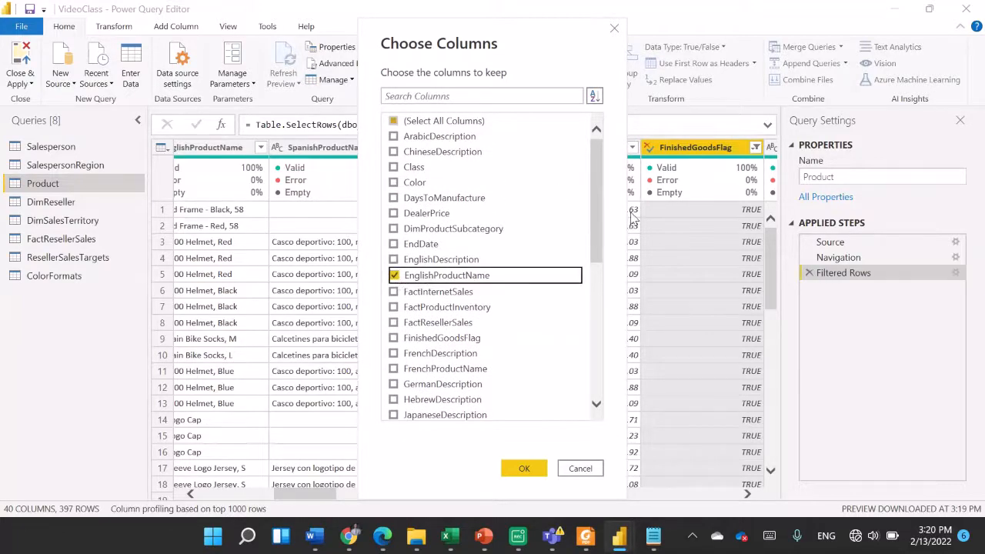
left_click_drag(596, 218, 597, 357)
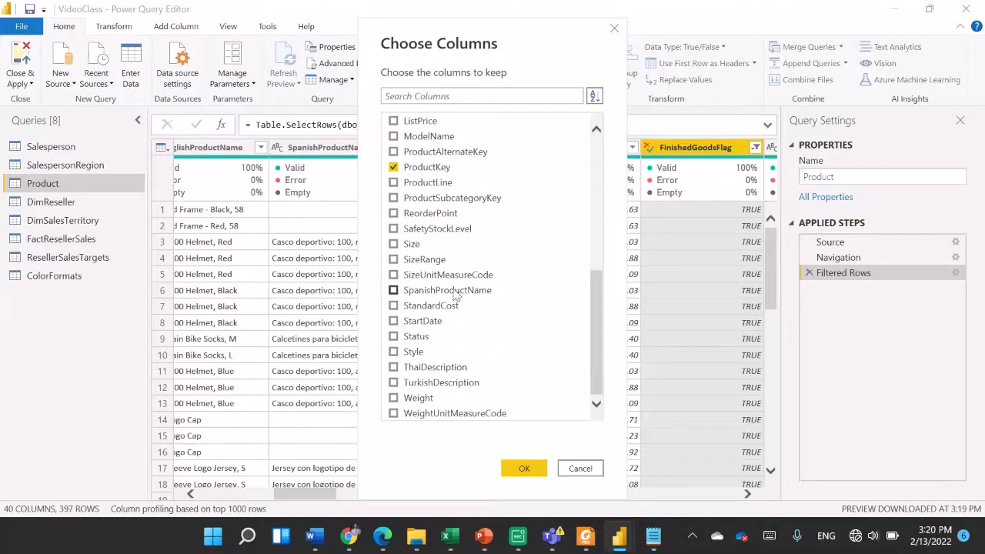
left_click(394, 308)
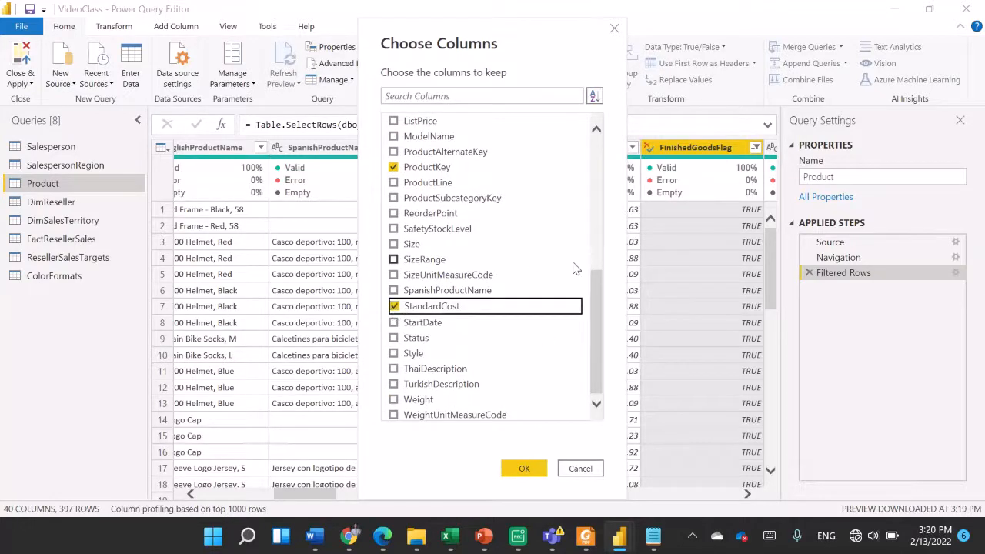
left_click_drag(601, 296, 594, 153)
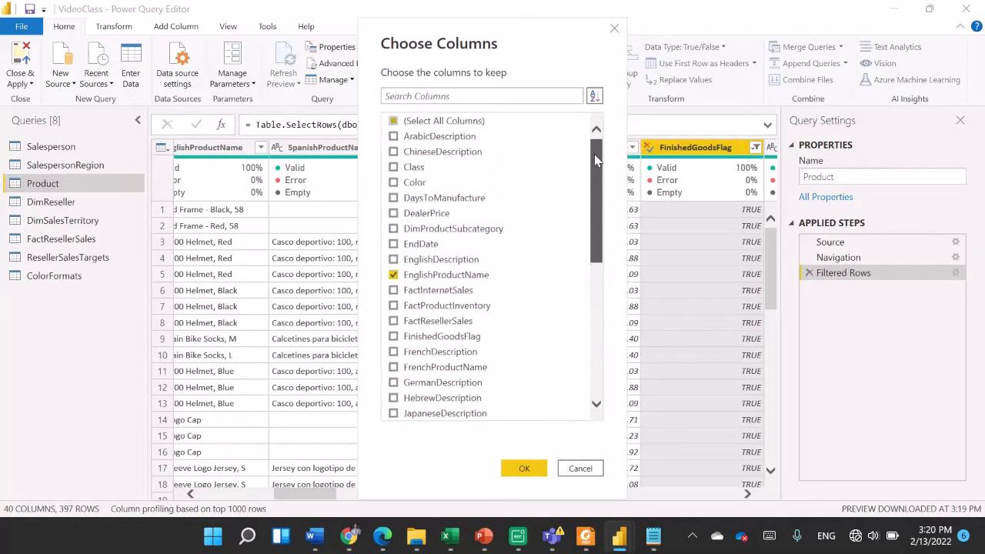
left_click(393, 183)
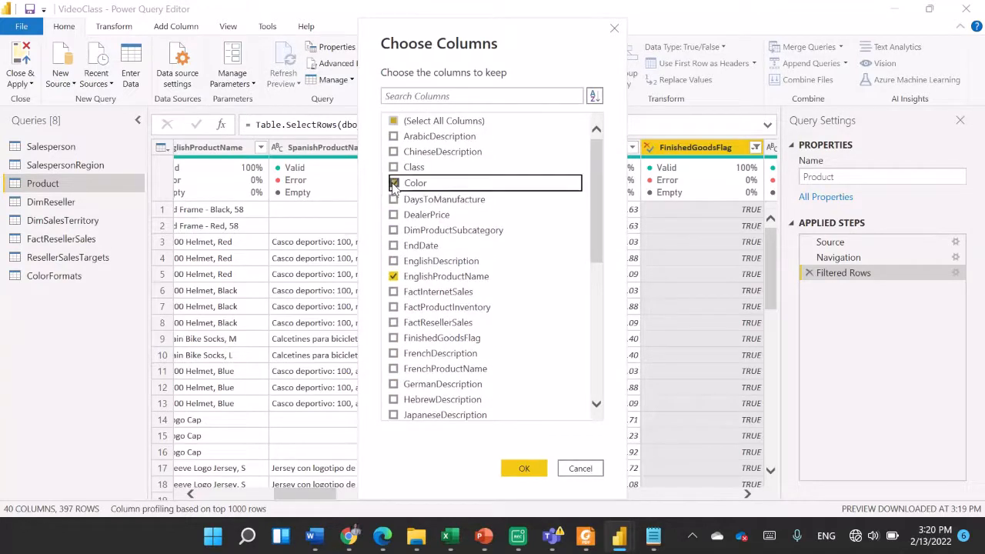
left_click(394, 230)
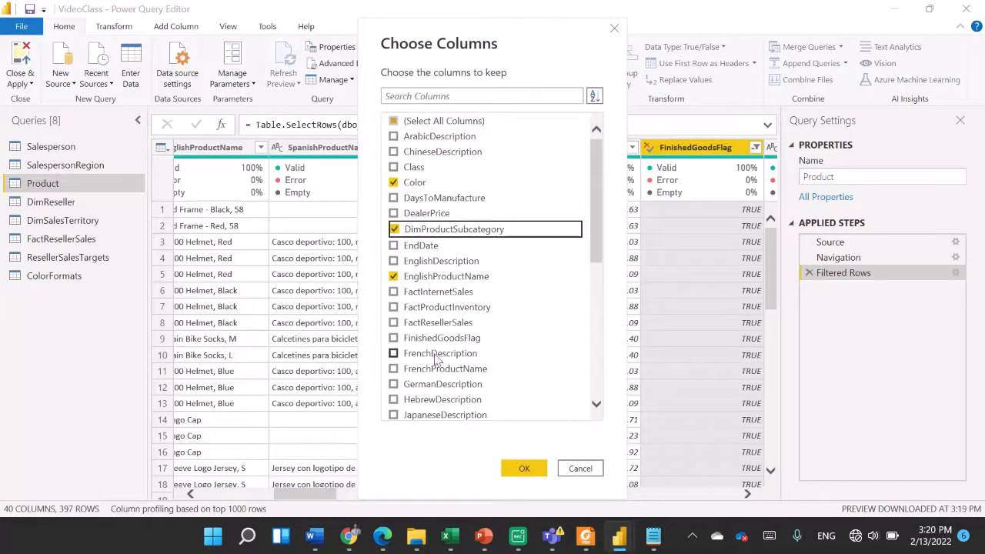
left_click(525, 471)
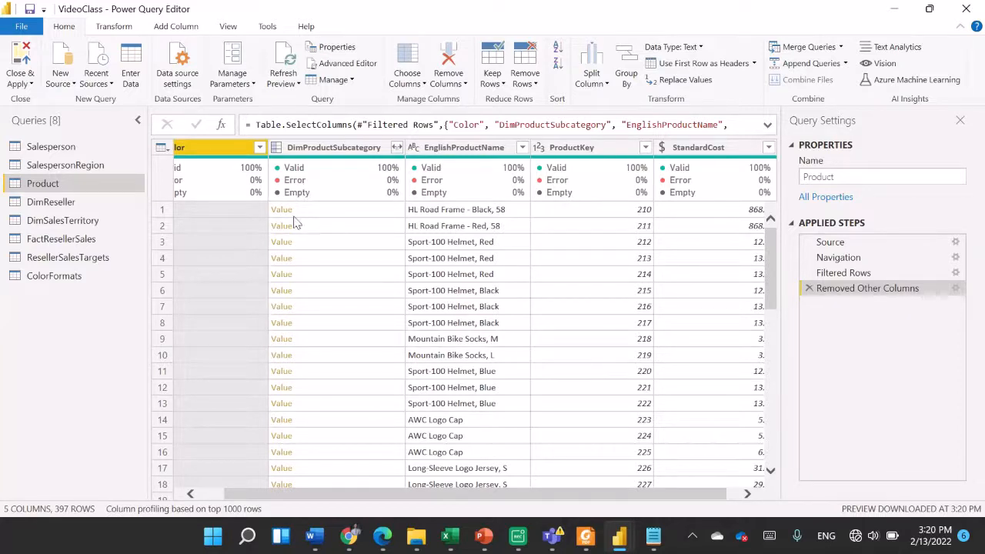
Expand the DimProductSubcategory column to EnglishProductSubcategoryName and DimProductCategory, without the original column name as prefix.
mouse_move(321, 170)
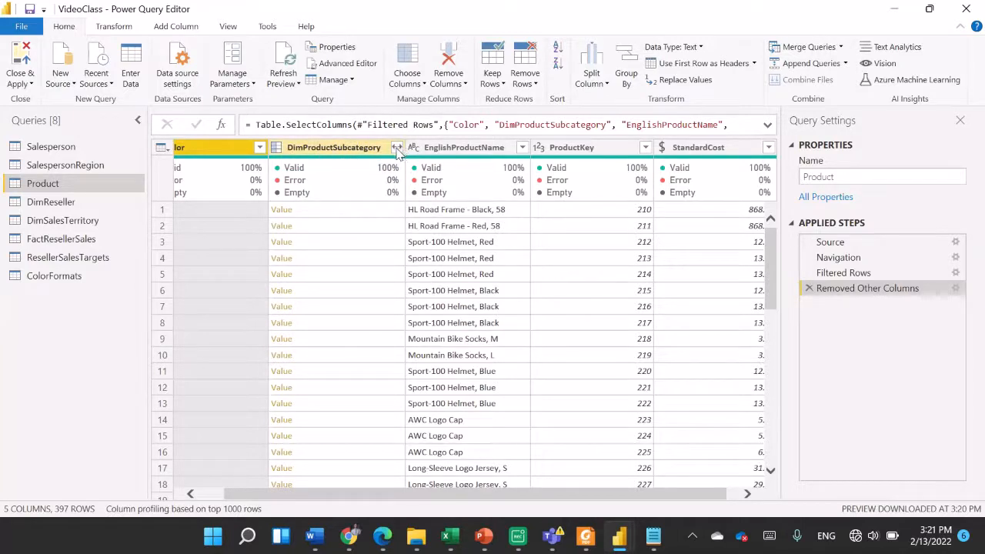
left_click(398, 148)
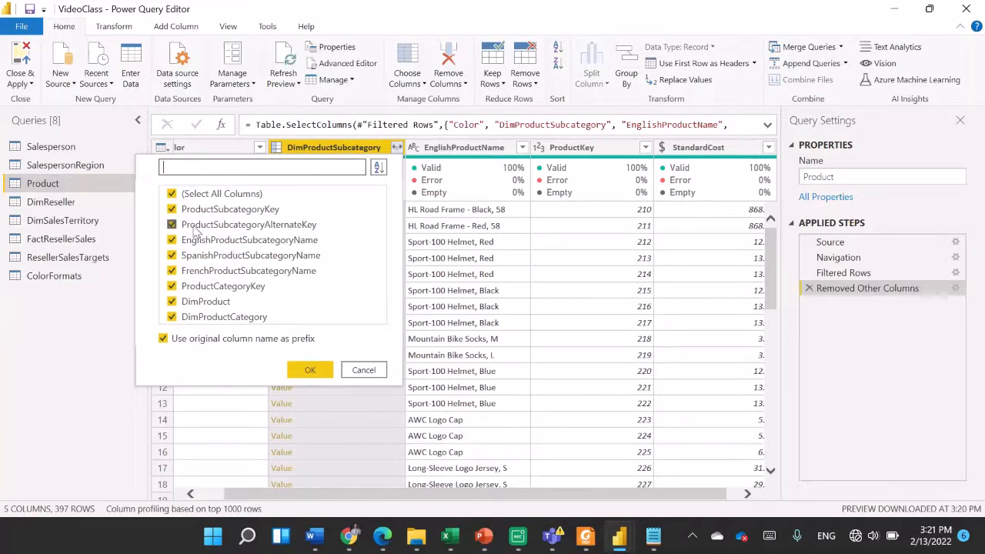
left_click(173, 195)
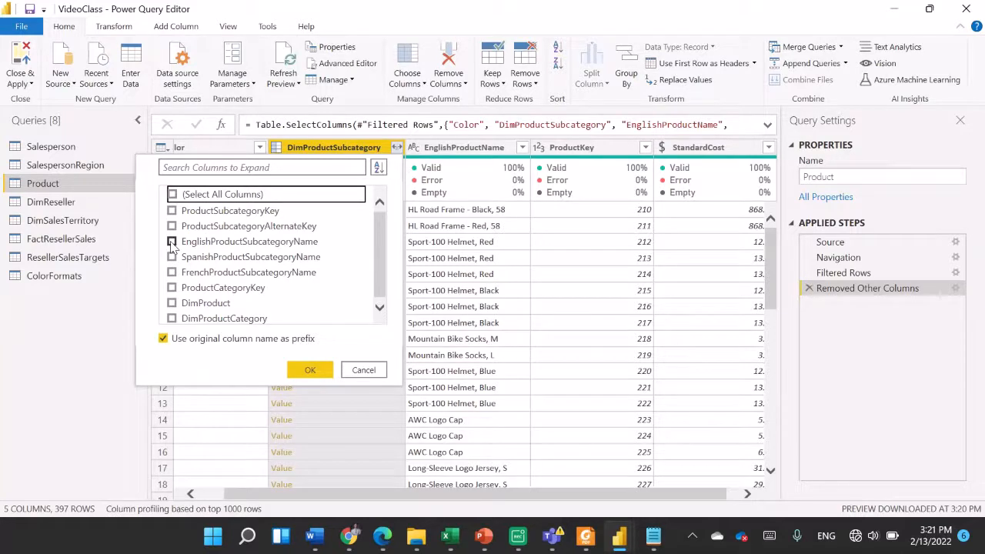
left_click(172, 242)
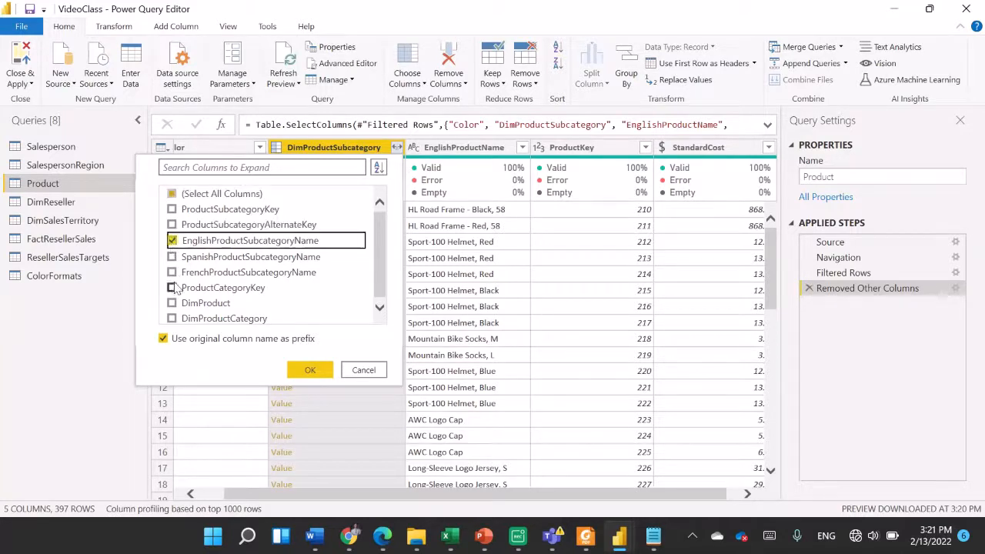
left_click(172, 320)
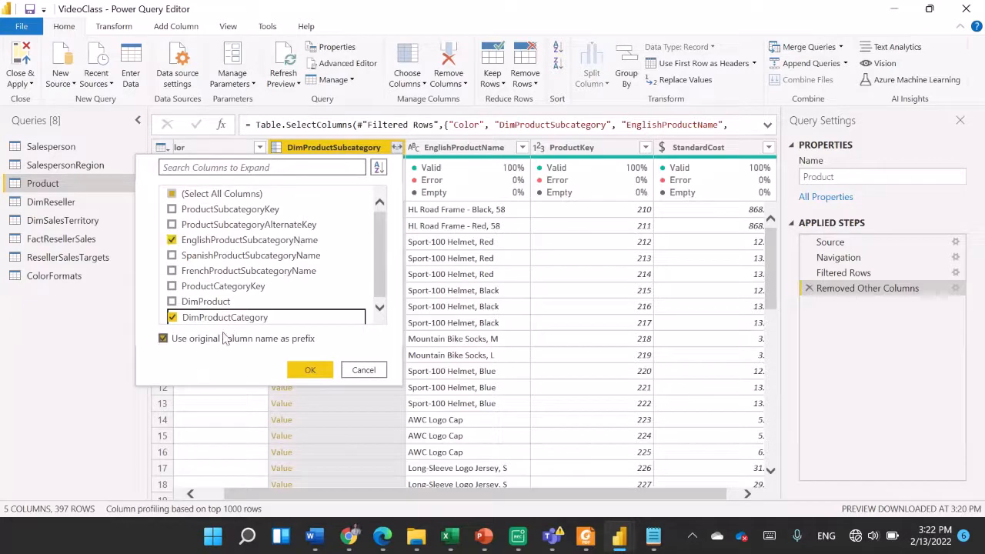
left_click(164, 339)
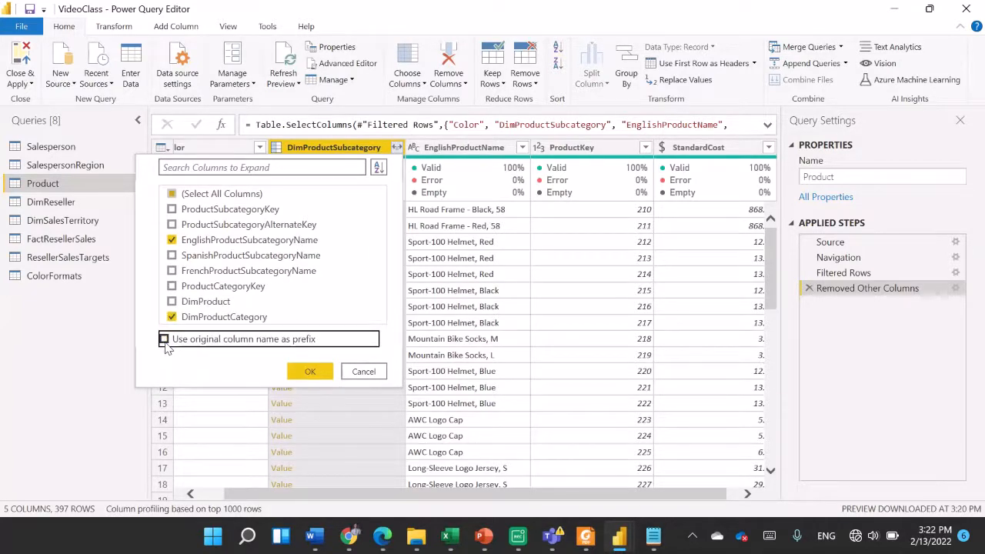
left_click(310, 372)
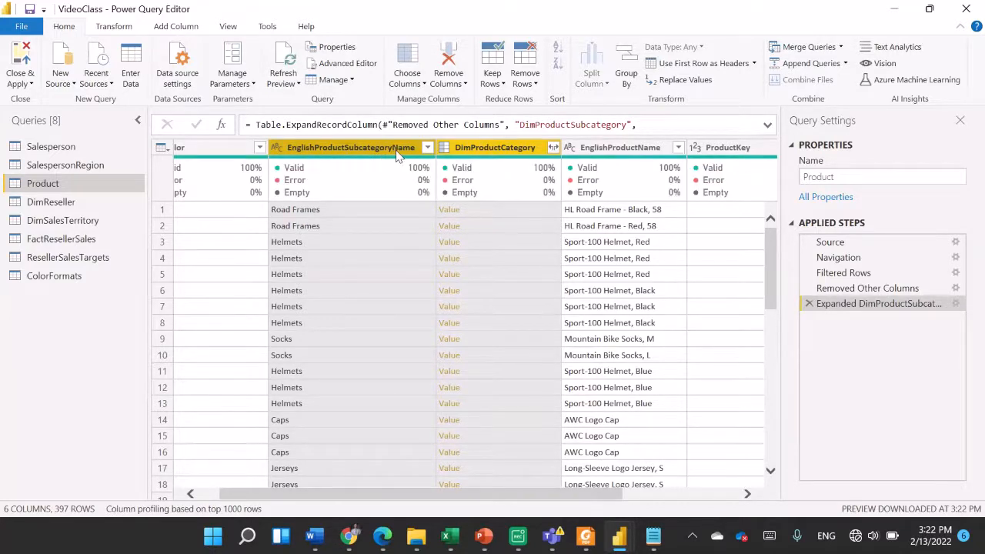
Expand the DimProductCategory column to only its DimProductSubcategory field, without the original column name as prefix.
left_click(496, 154, "ctrl")
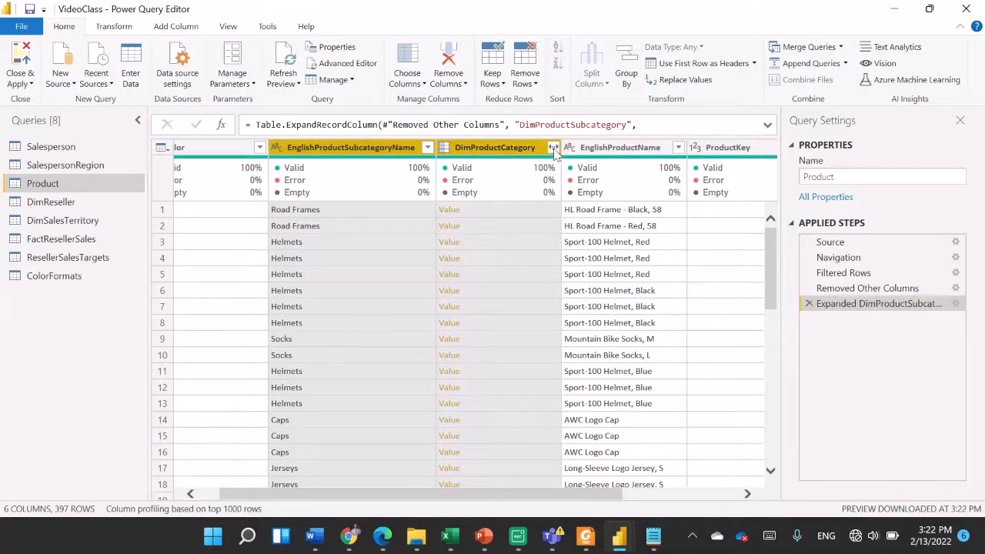
left_click(553, 148)
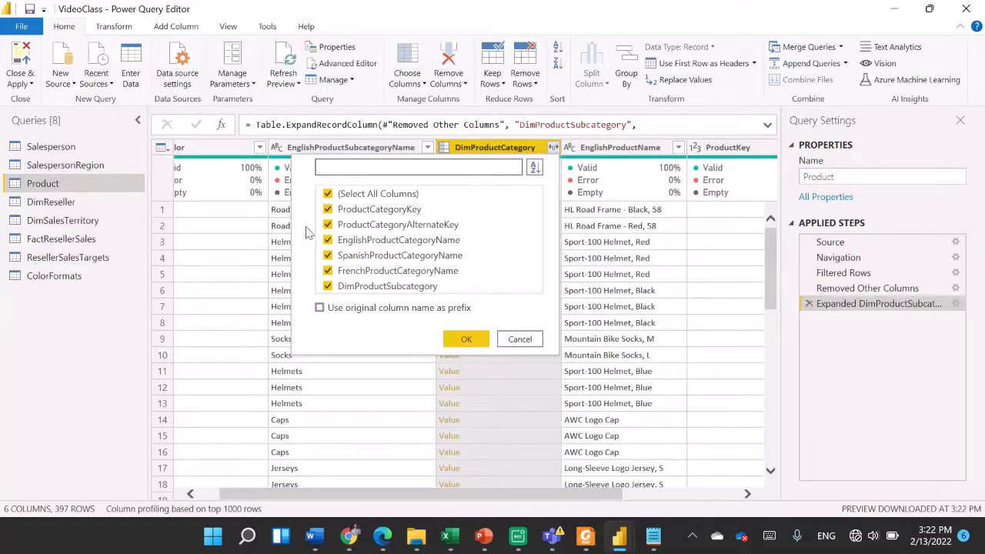
left_click(328, 195)
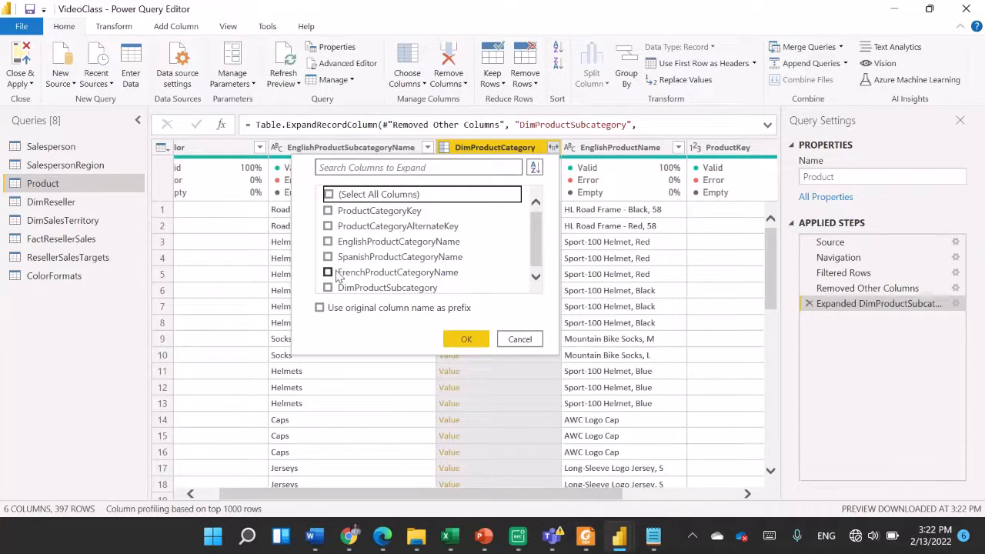
left_click(535, 225)
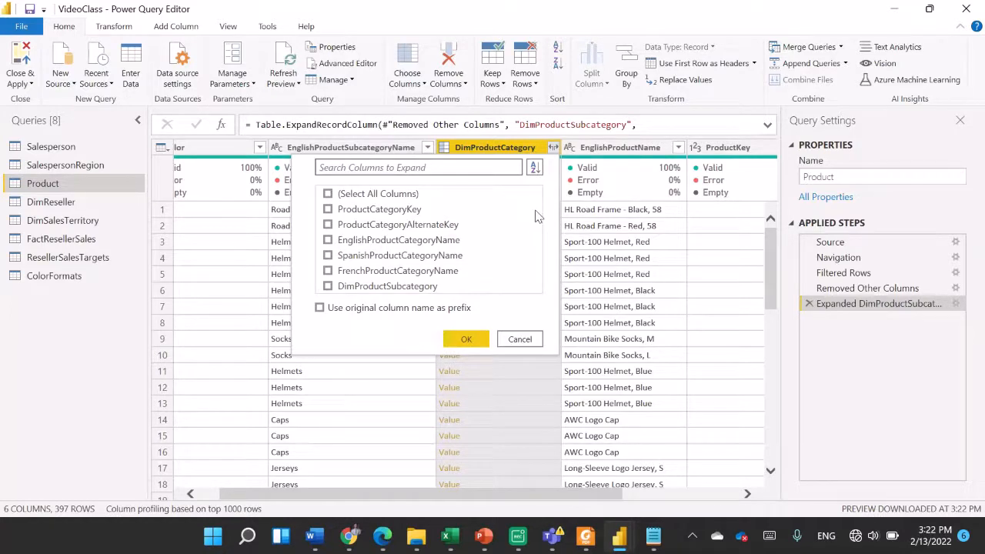
left_click(329, 288)
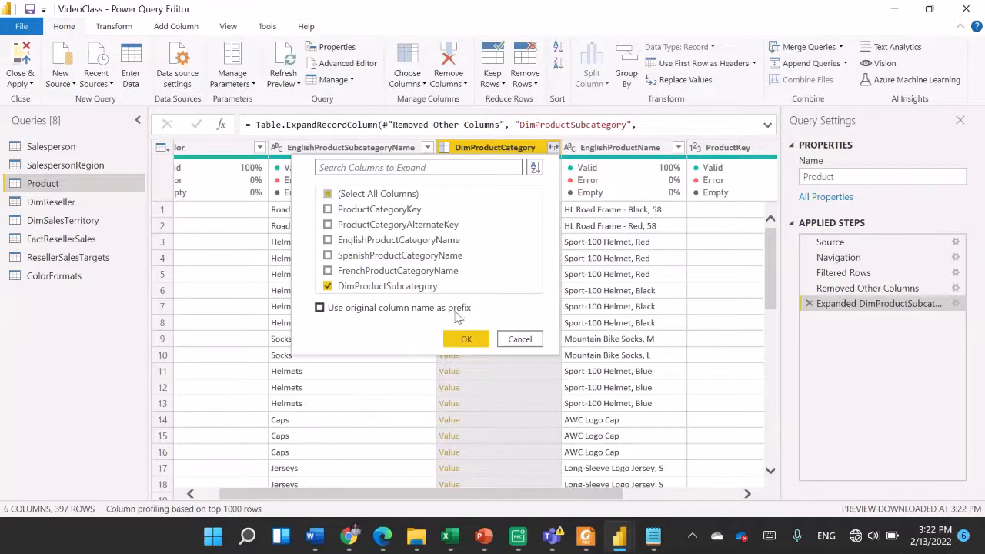
left_click(455, 339)
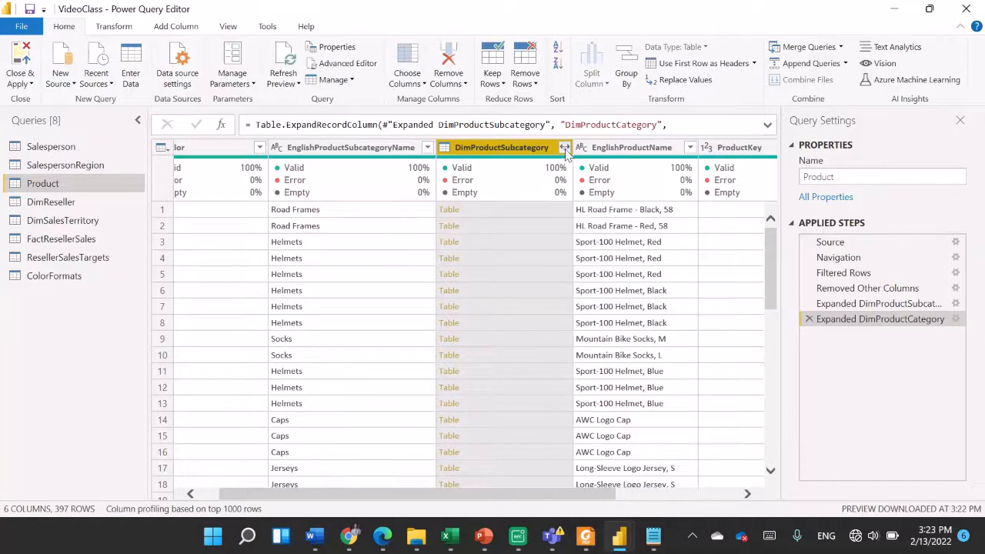
Expand the nested DimProductSubcategory table column to only its ProductCategoryKey field, without a prefix.
left_click(564, 148)
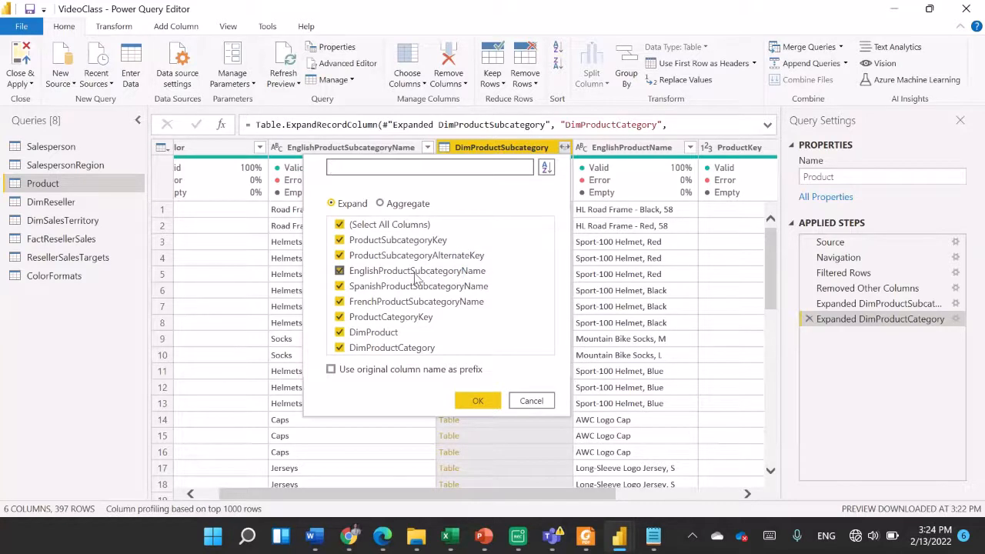
left_click(341, 225)
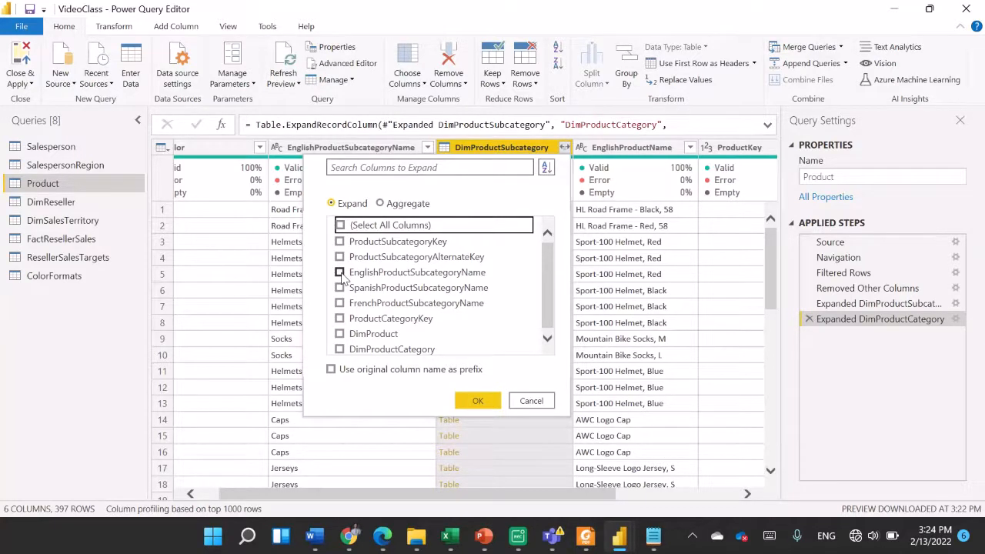
left_click_drag(549, 289, 549, 323)
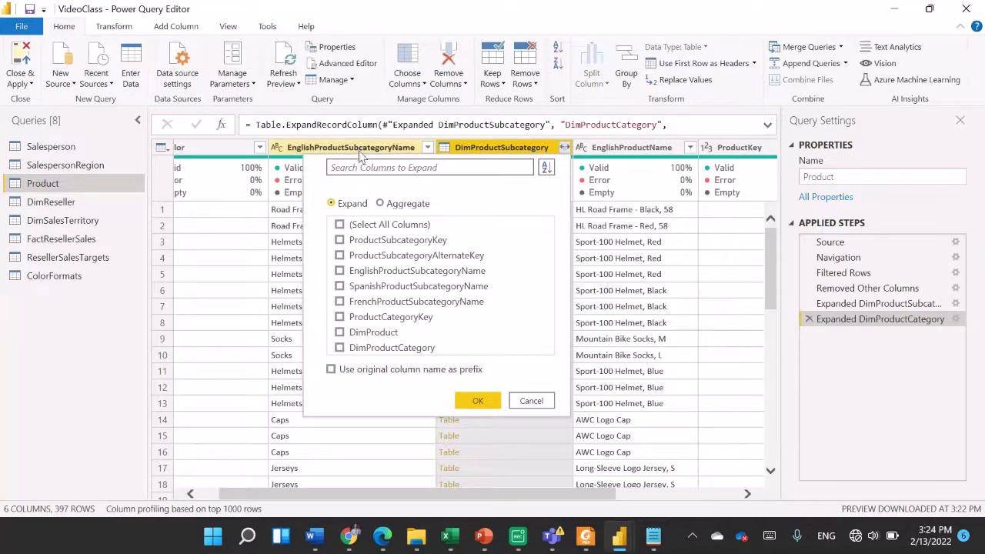
left_click(339, 317)
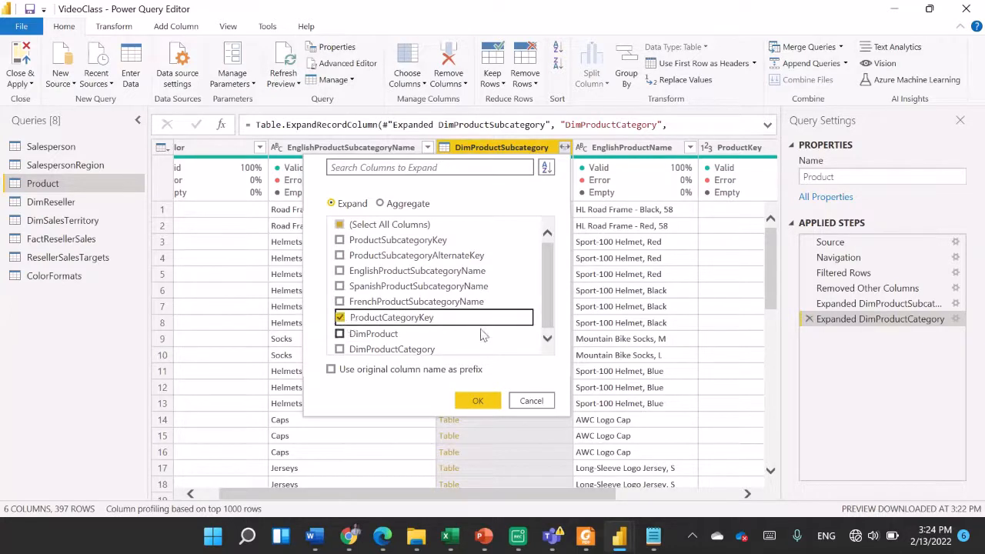
left_click(487, 405)
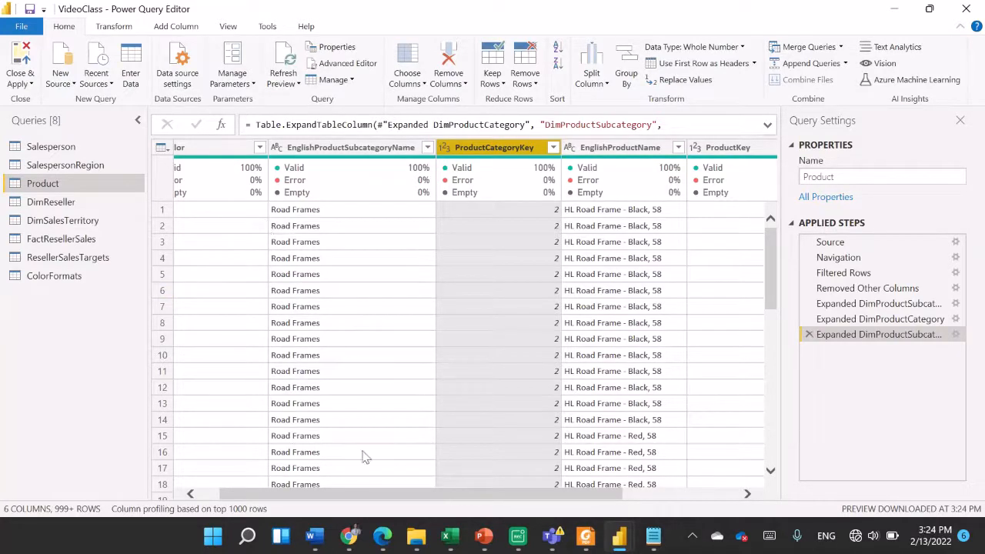
Rename the EnglishProductName column of the Product query to Product.
left_click_drag(349, 496, 275, 492)
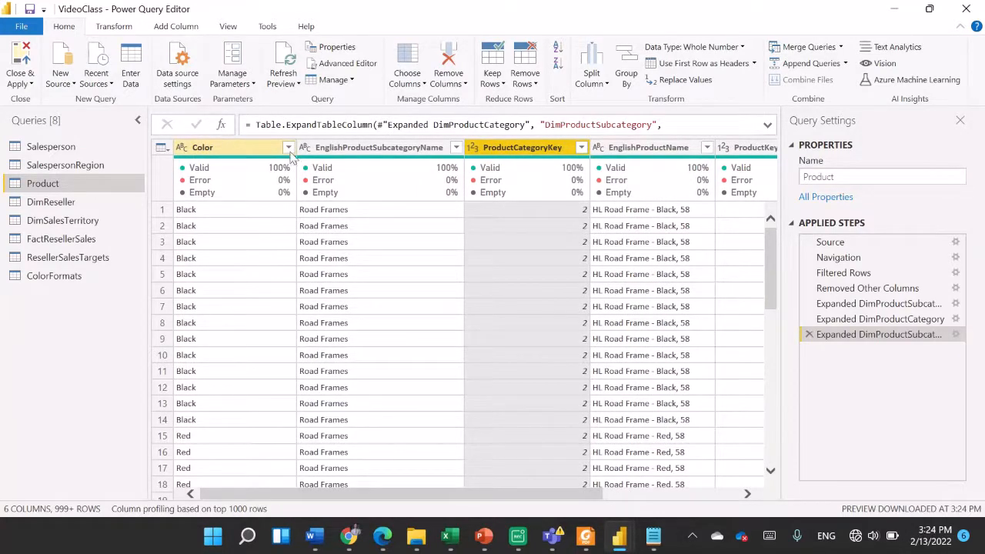
left_click(661, 148)
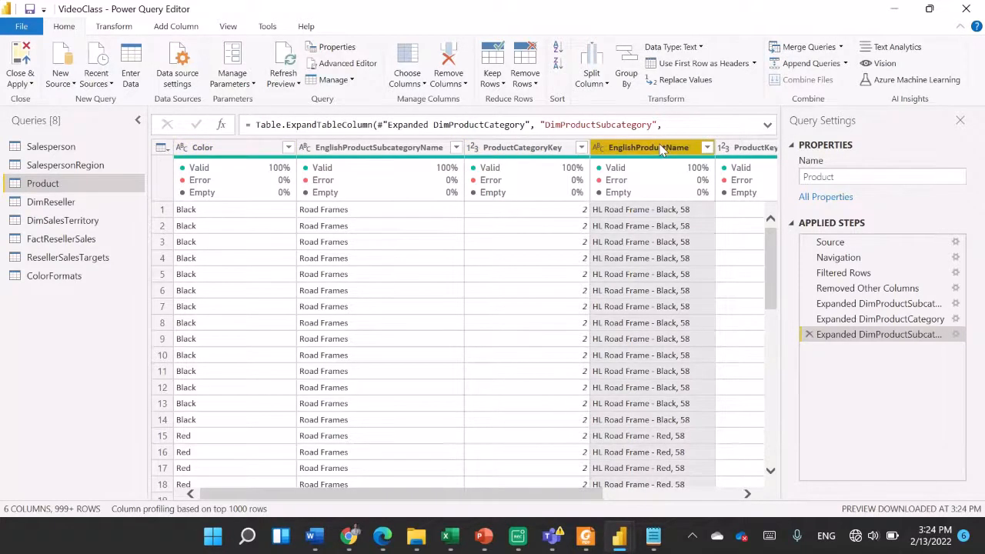
double_click(661, 147)
type("Product")
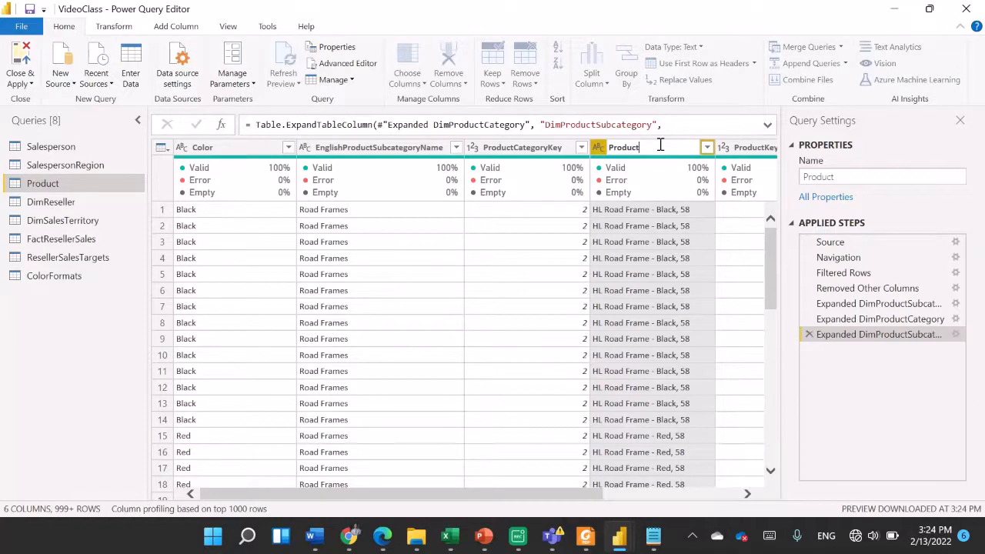
key("Return")
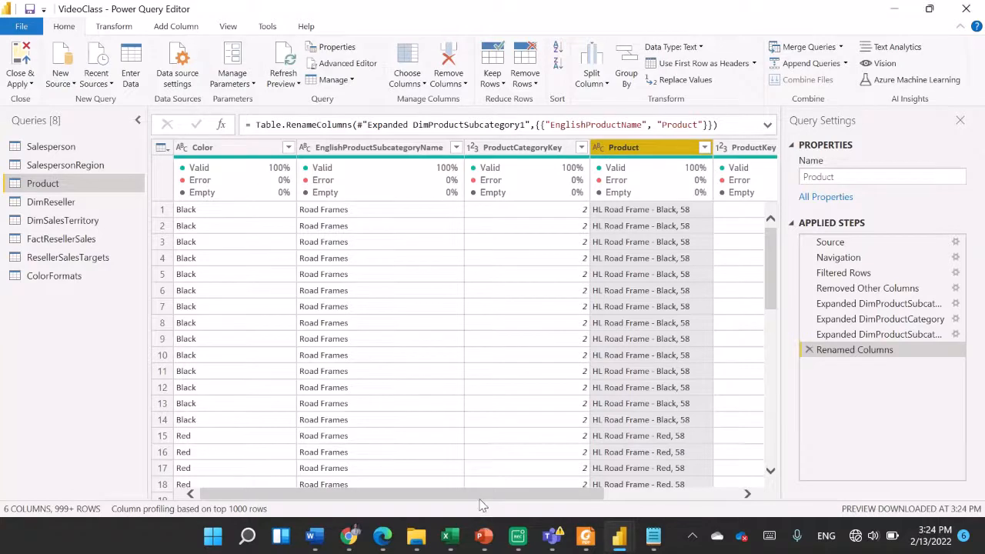
Rename the StandardCost column to Standard Cost, with a space between the words.
left_click_drag(505, 493, 659, 496)
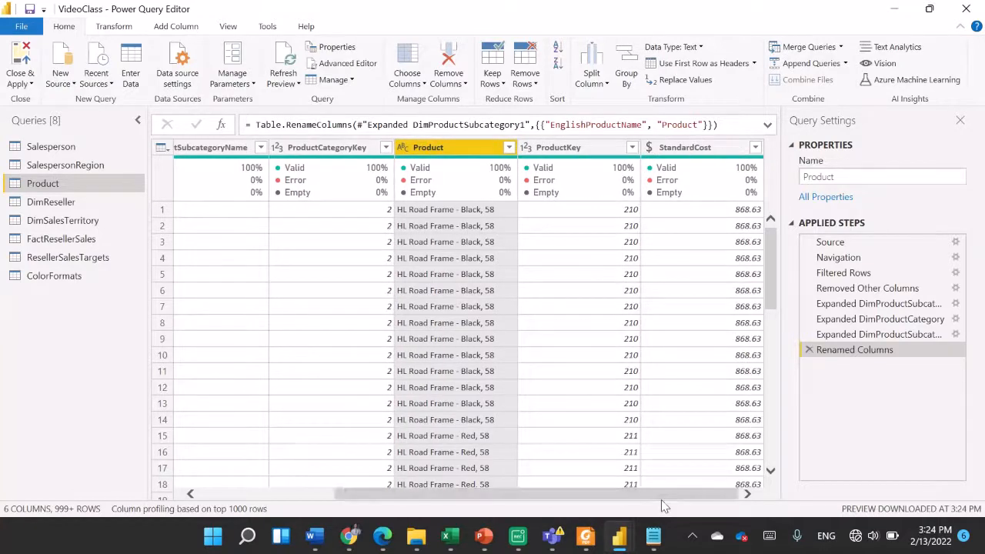
left_click(693, 150)
double_click(695, 148)
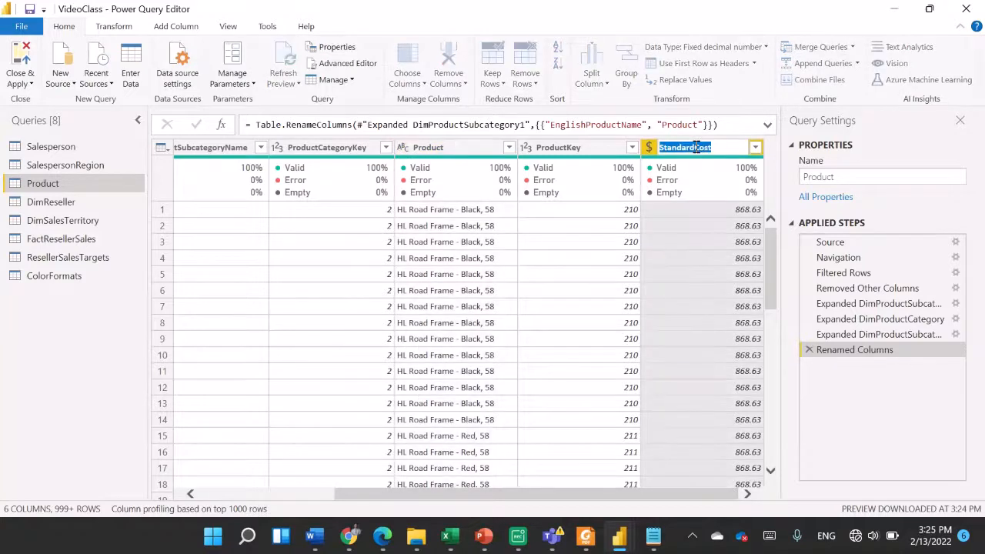
left_click(697, 147)
key("Return")
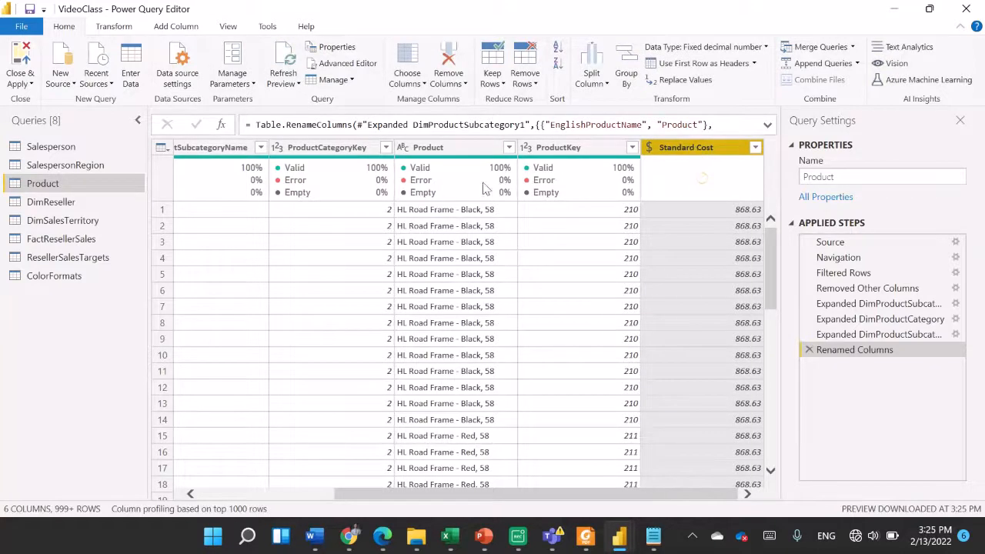
Rename the EnglishProductSubcategoryName column to Subcategory.
mouse_move(387, 201)
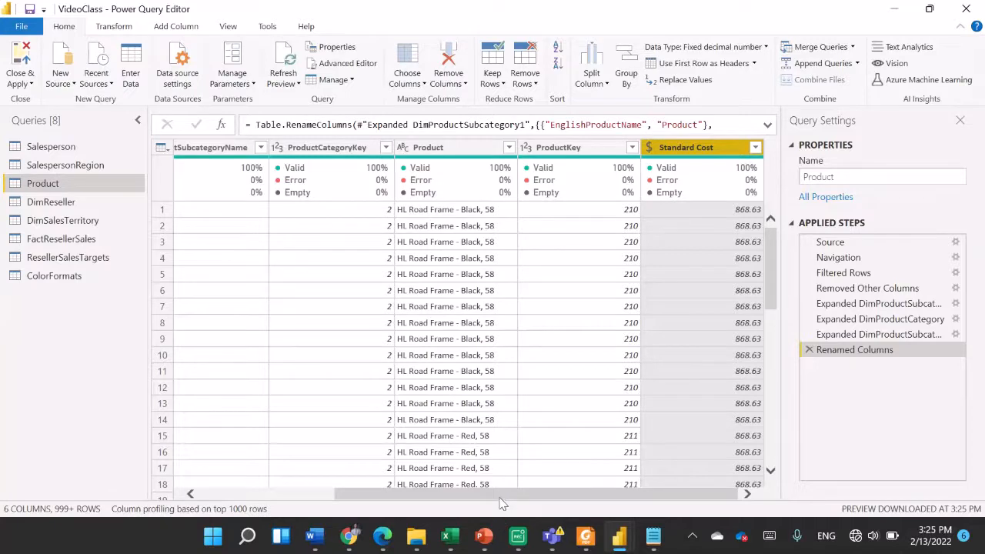
left_click_drag(501, 497, 365, 497)
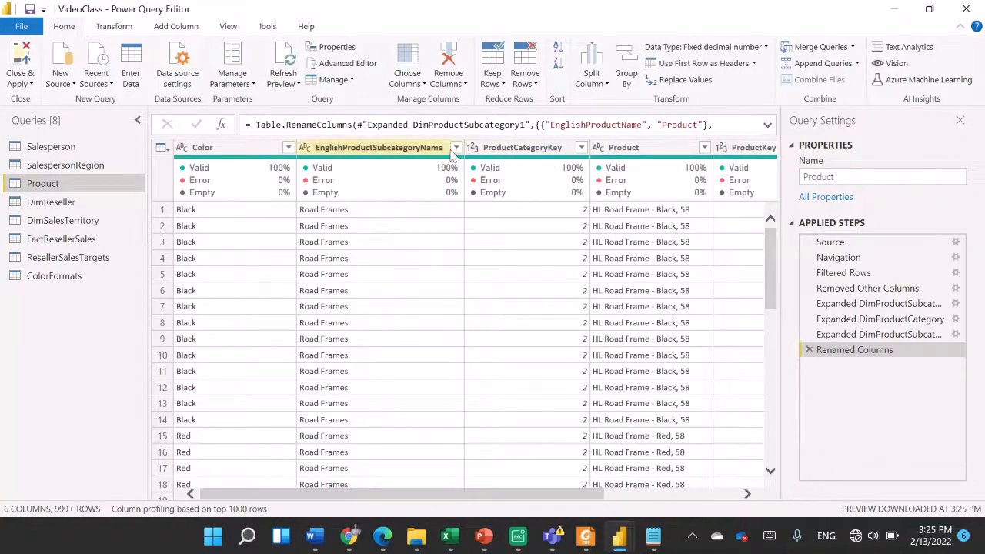
double_click(419, 148)
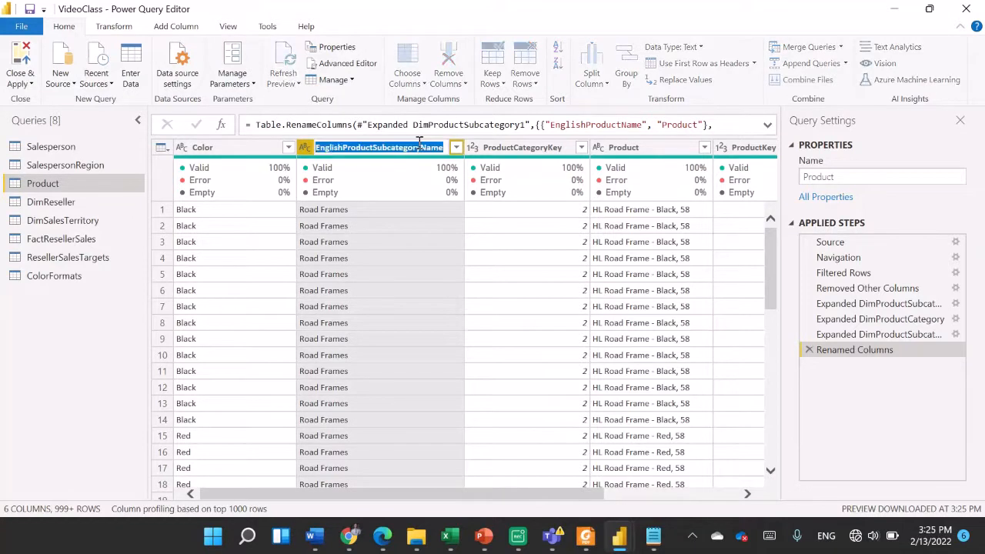
type("Sub")
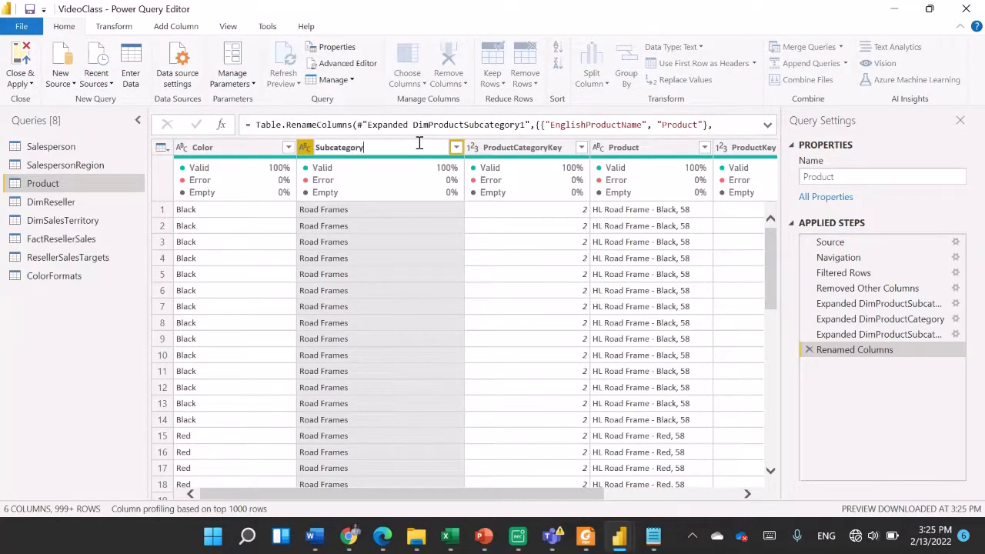
type("category")
key("Return")
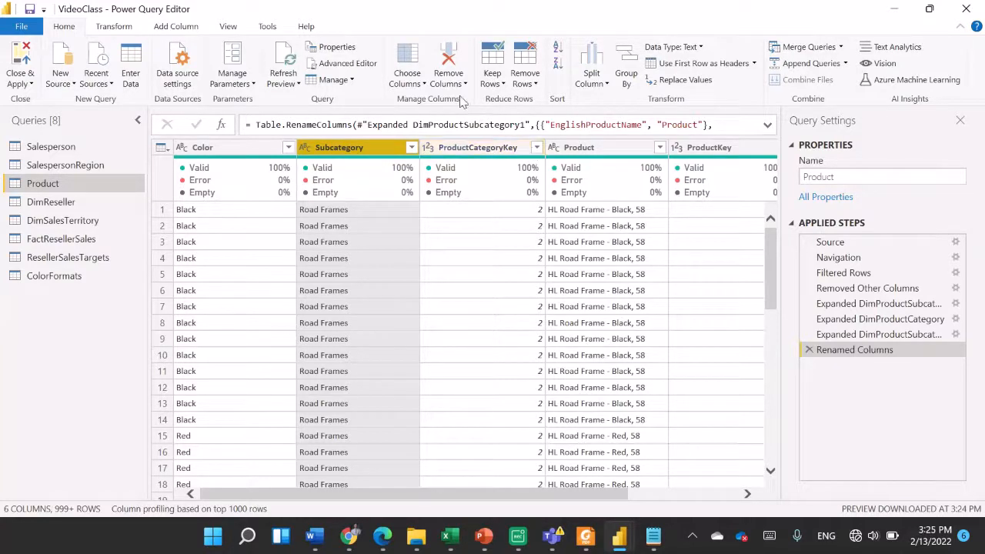
left_click(424, 84)
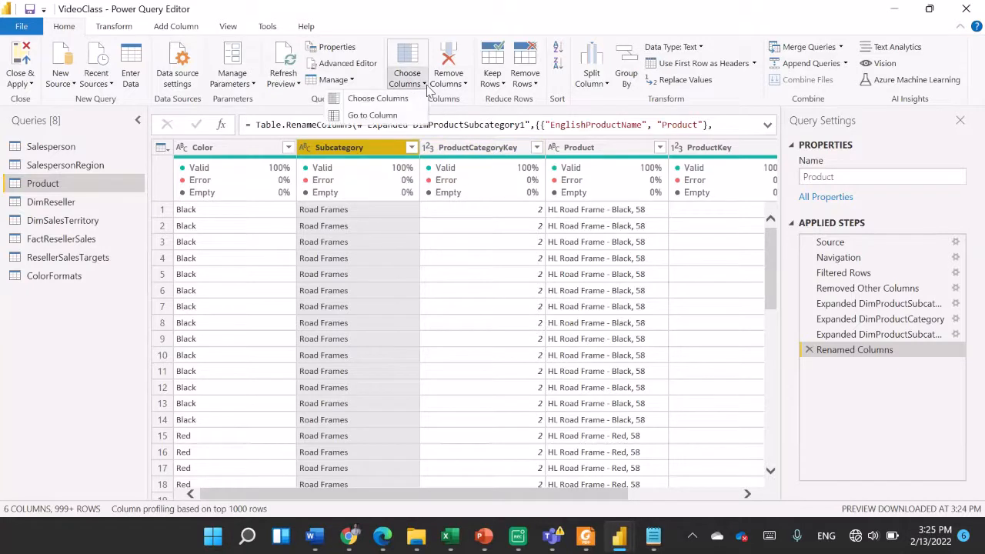
left_click(412, 100)
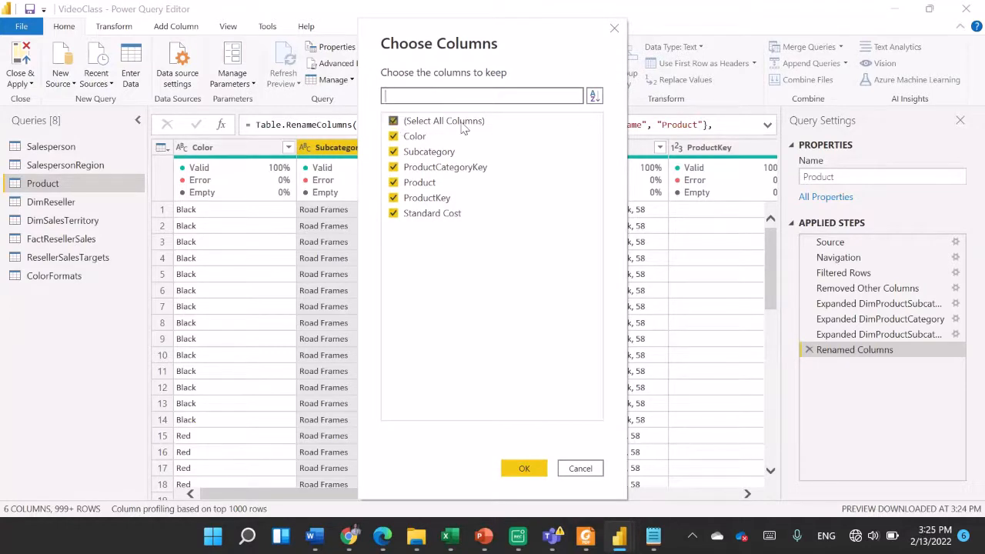
left_click(581, 474)
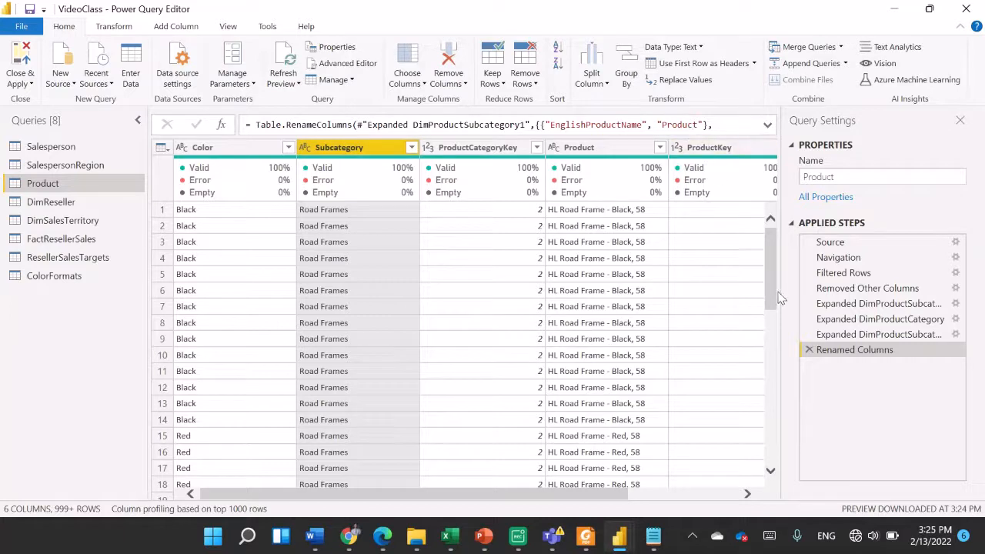
Delete the second DimProductSubcategory expansion and the DimProductCategory expansion from the Product query's applied steps.
left_click(808, 335)
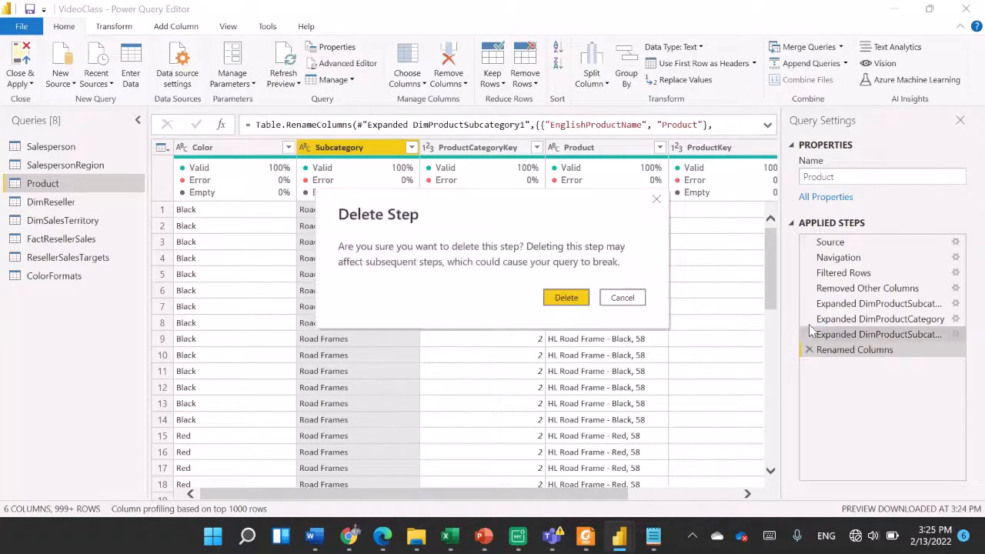
left_click(567, 299)
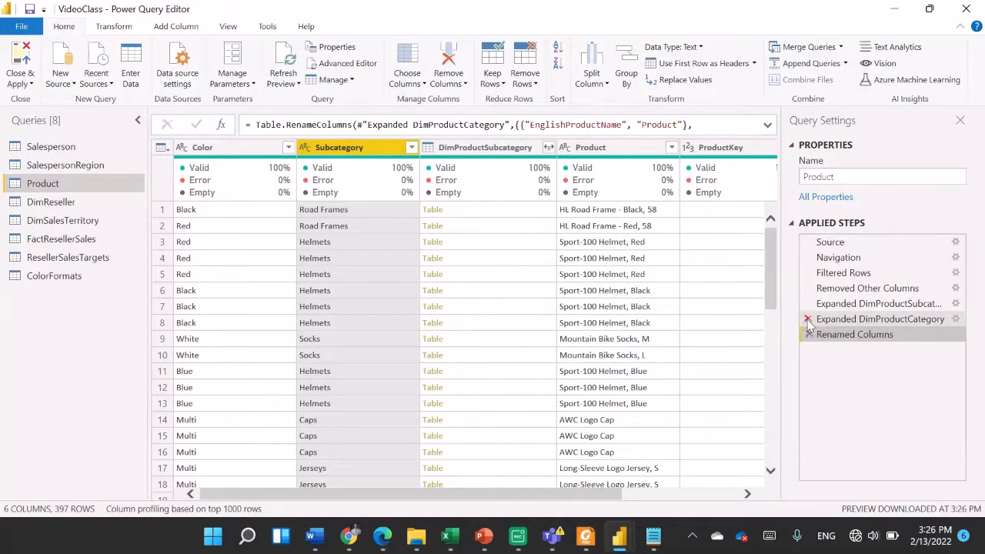
left_click(807, 319)
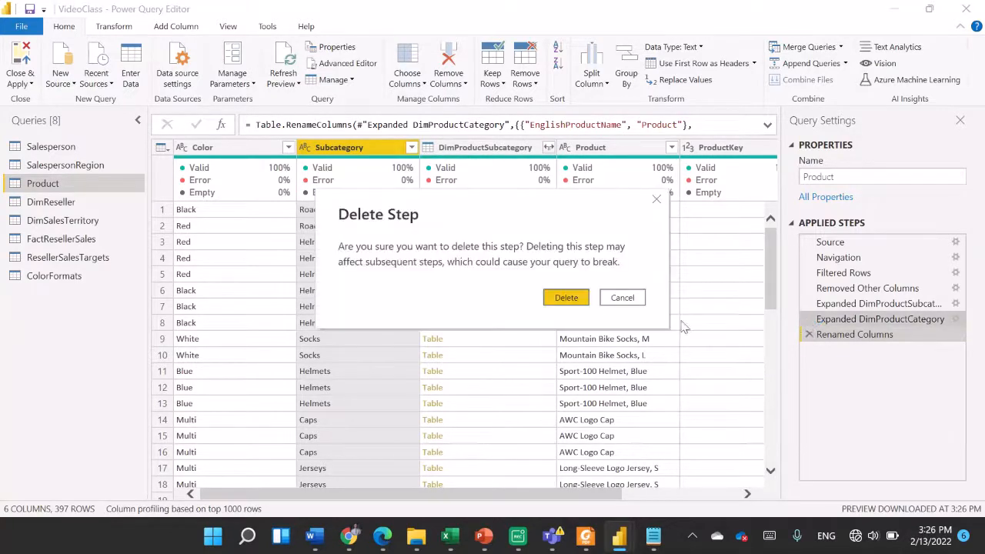
left_click(578, 300)
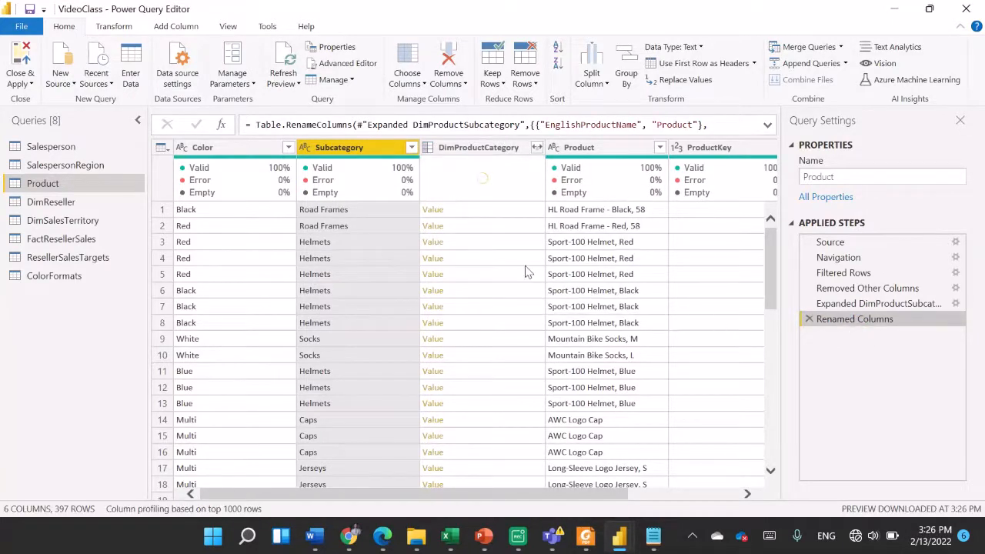
Expand the DimProductCategory column to only its EnglishProductCategoryName field, without the original column name as prefix.
left_click(537, 147)
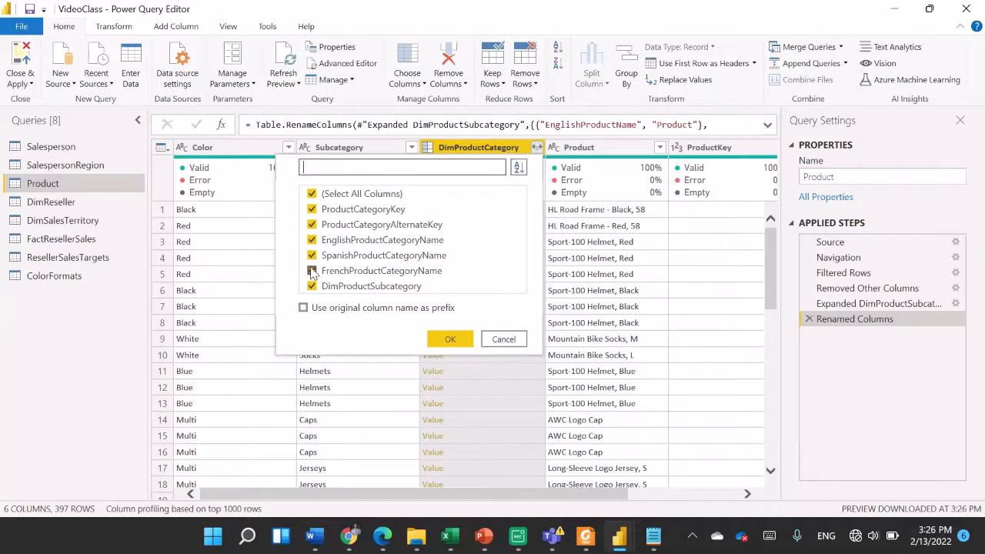
left_click(311, 194)
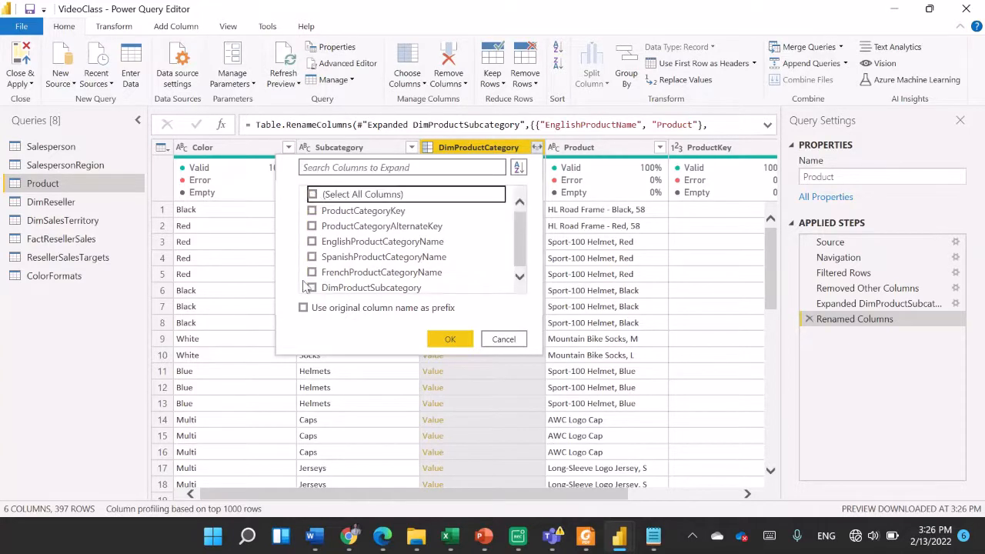
left_click(312, 242)
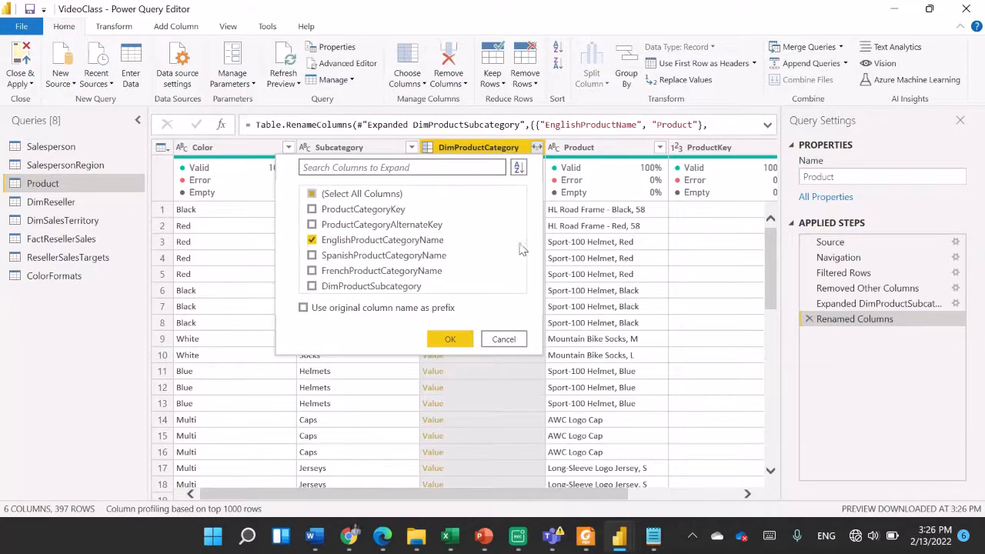
left_click(451, 341)
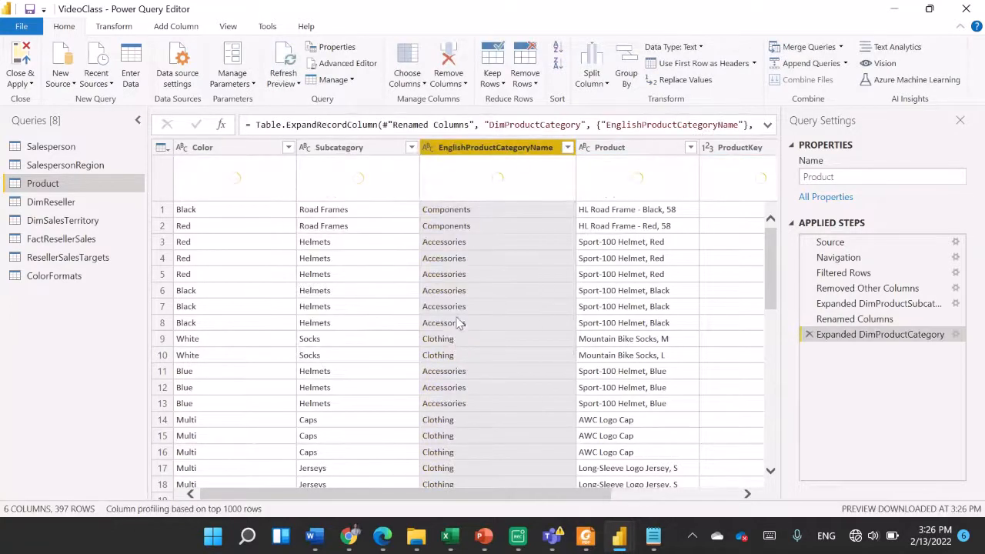
Rename the EnglishProductCategoryName column to Category.
double_click(506, 151)
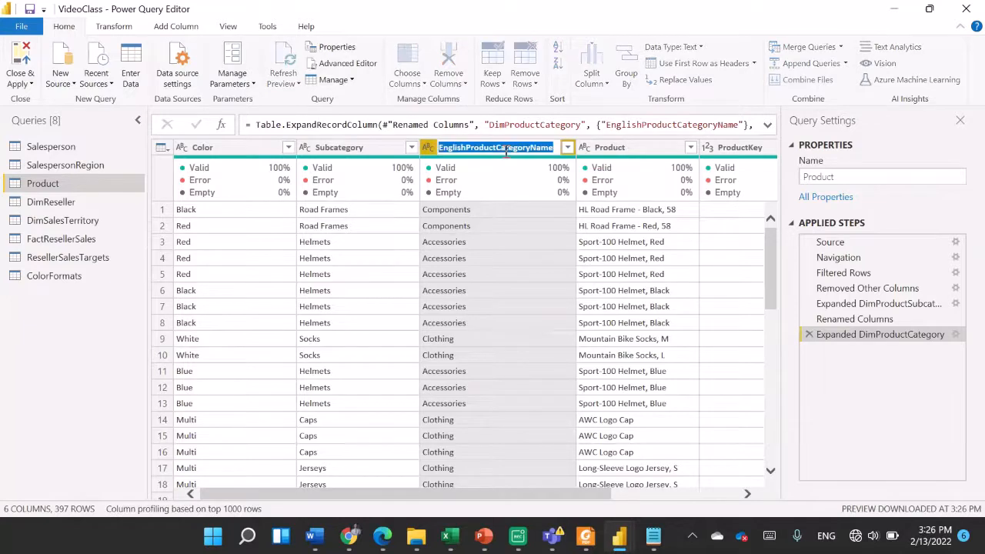
type("Category")
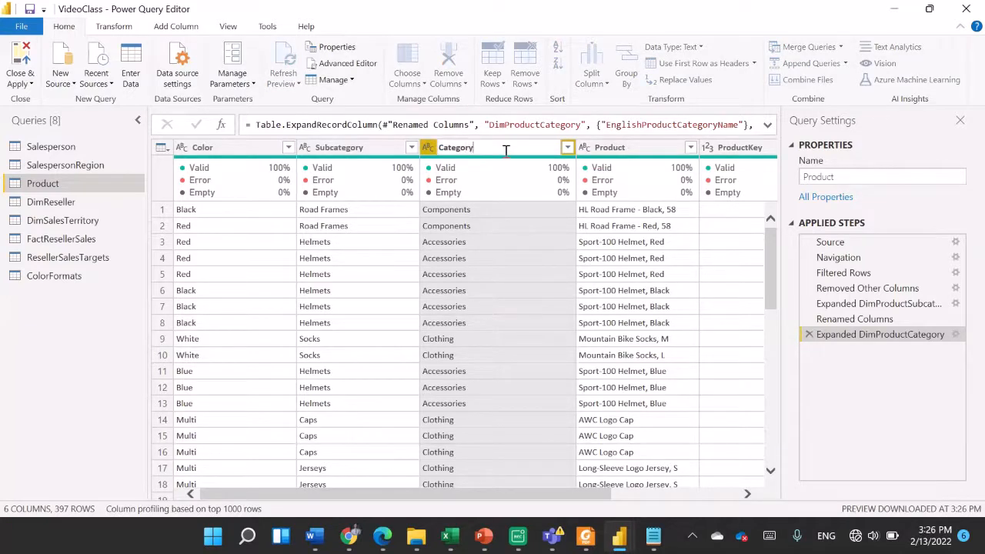
key("Return")
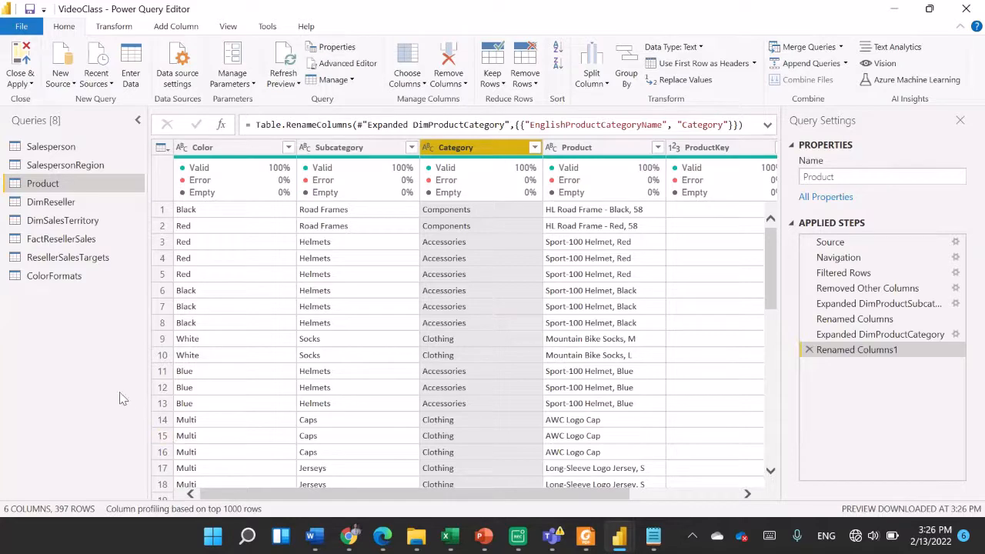
Rename the DimReseller query to Reseller.
left_click(60, 204)
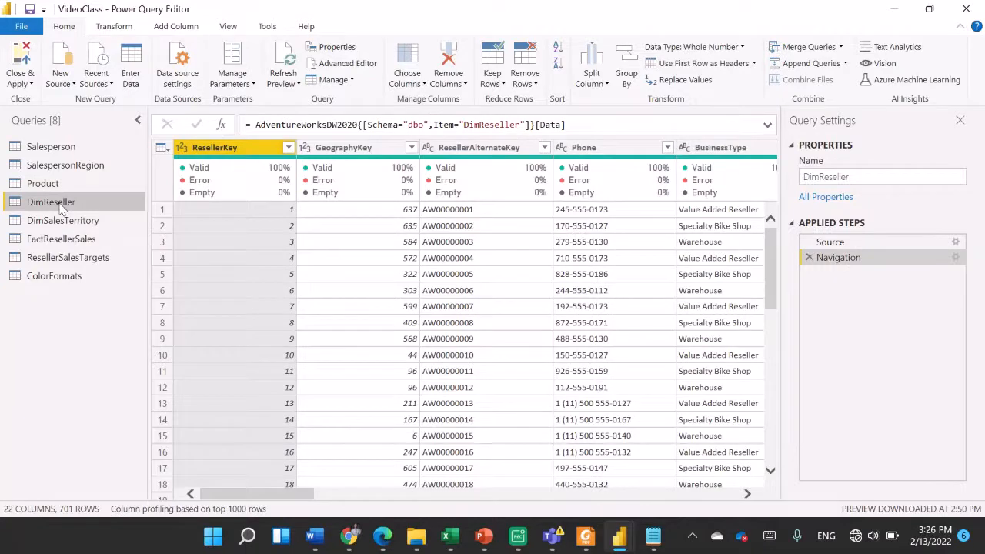
right_click(60, 204)
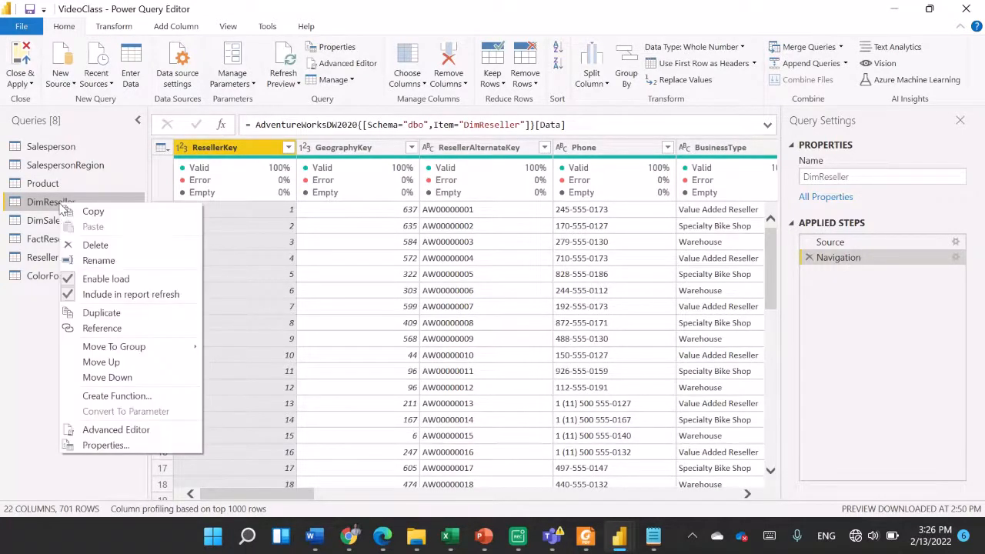
left_click(103, 260)
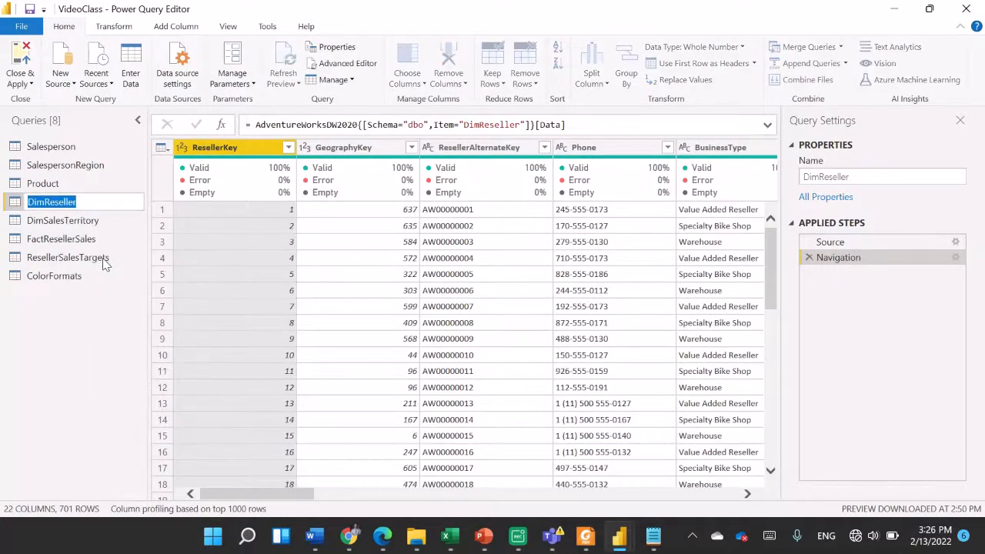
left_click(47, 202)
key("BackSpace")
key("BackSpace")
key("BackSpace")
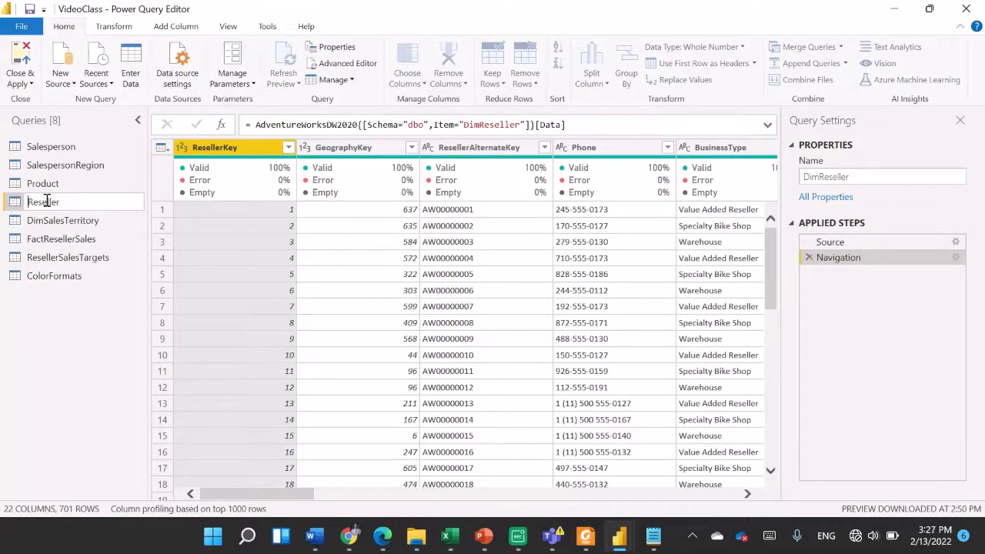
key("Return")
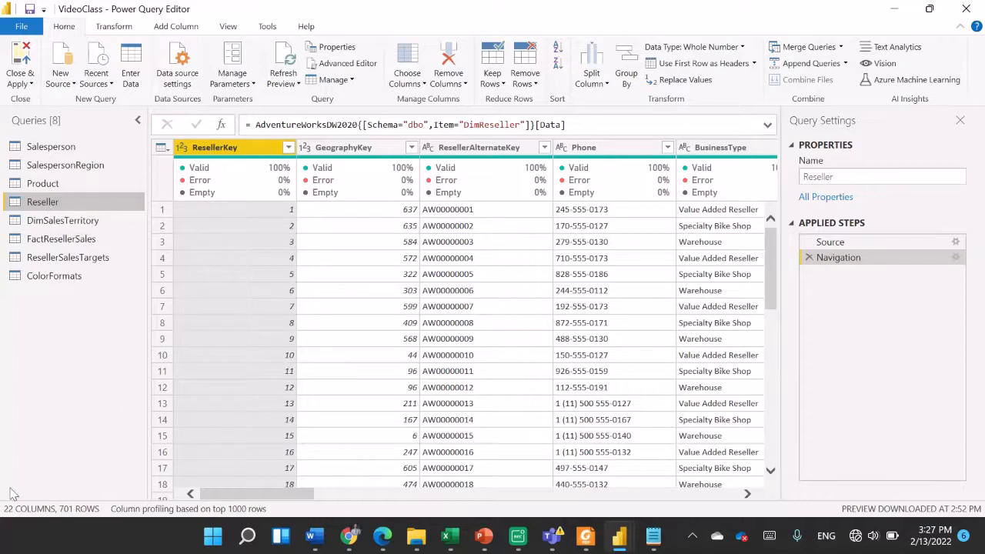
Keep only the ResellerKey, BusinessType, ResellerName and DimGeography columns in the Reseller query.
left_click(424, 85)
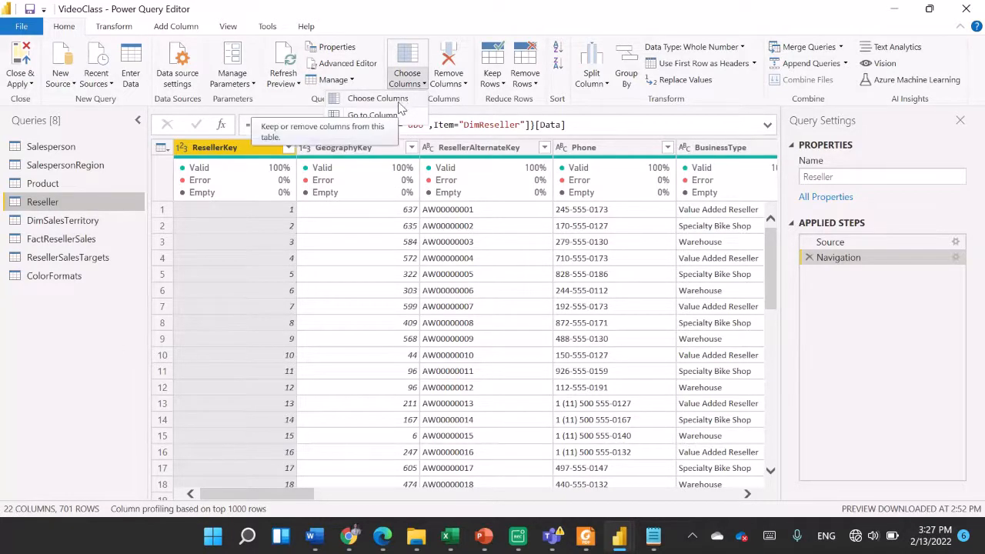
left_click(399, 101)
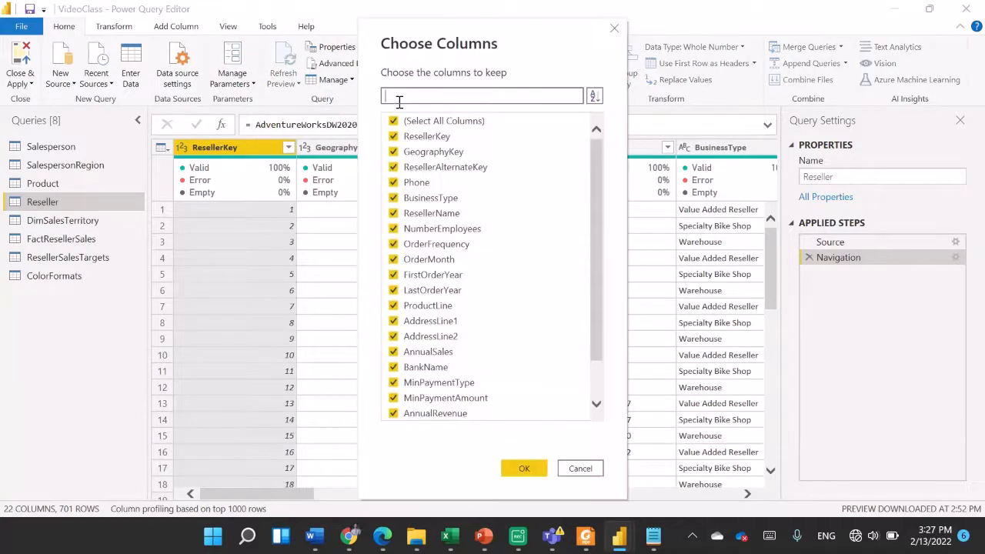
left_click(395, 122)
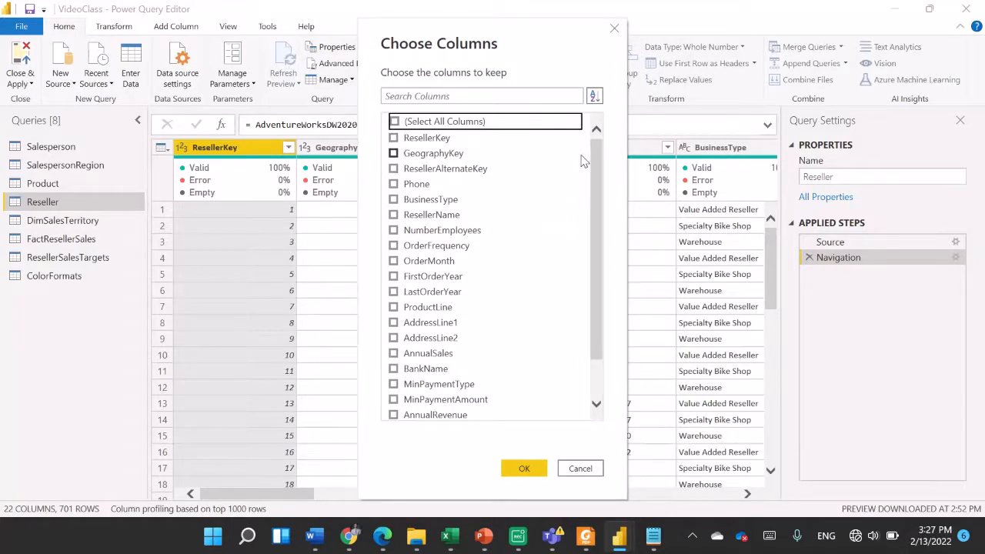
left_click(394, 138)
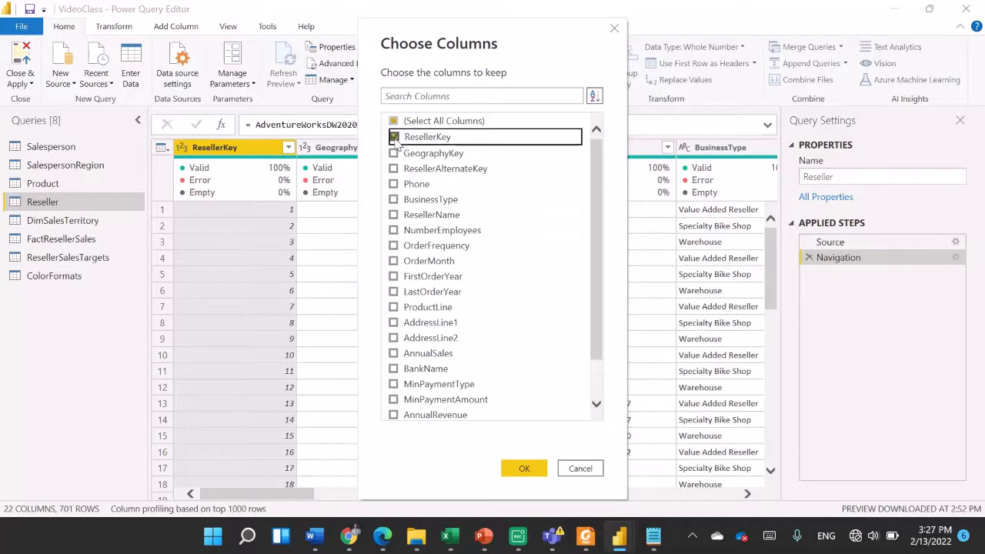
left_click(393, 200)
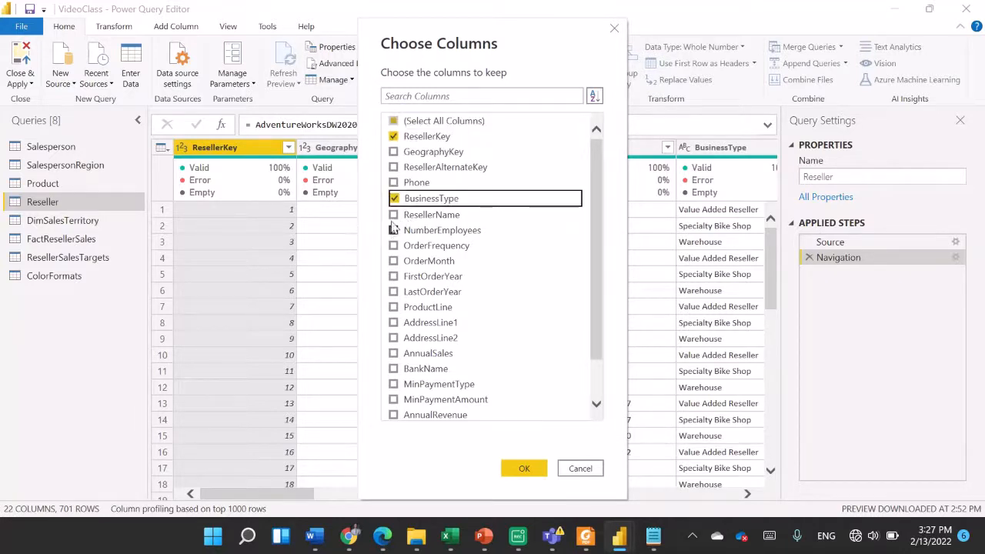
left_click(394, 216)
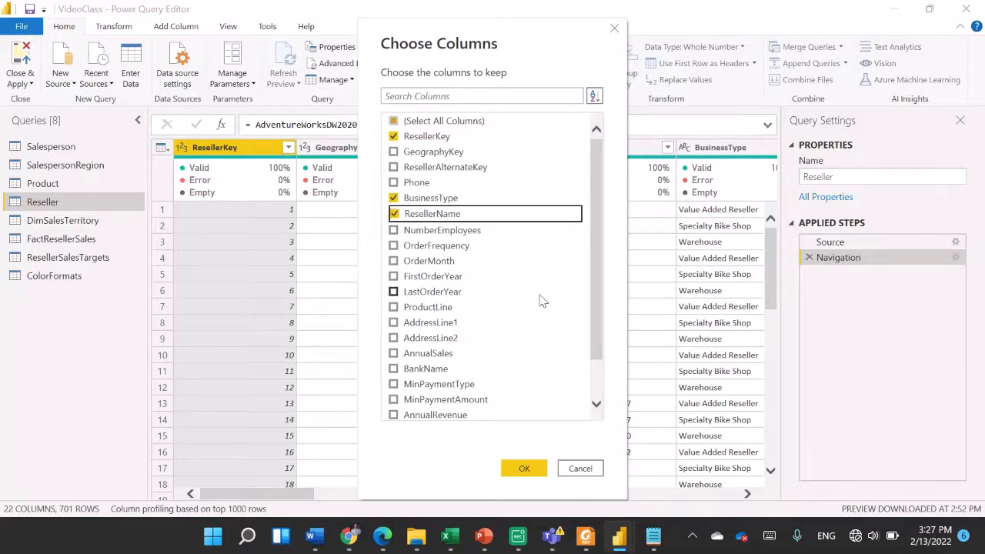
scroll(596, 286, "down", 1)
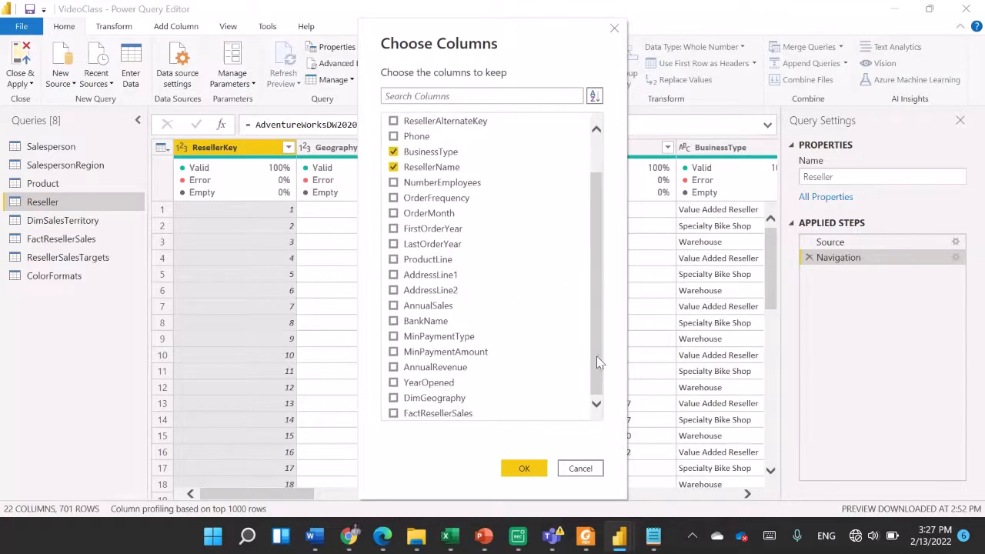
left_click(393, 398)
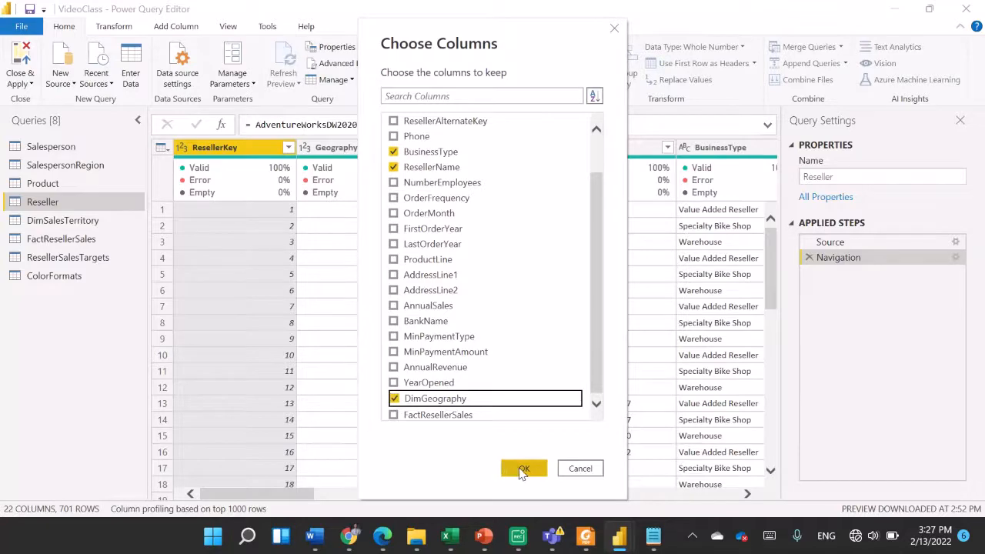
left_click(517, 468)
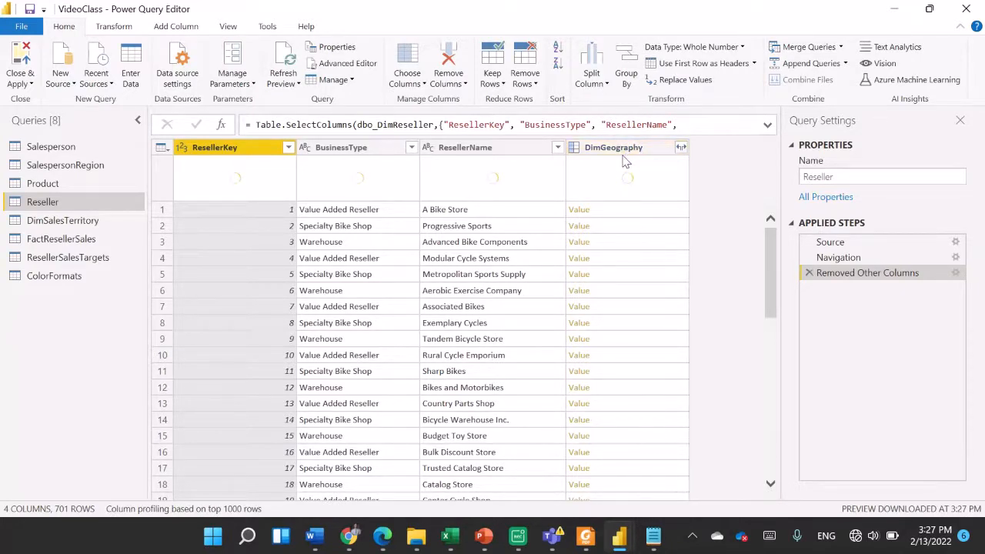
Expand the DimGeography column to only City, StateProvinceName and EnglishCountryRegionName, without the original column name as prefix.
left_click(682, 149)
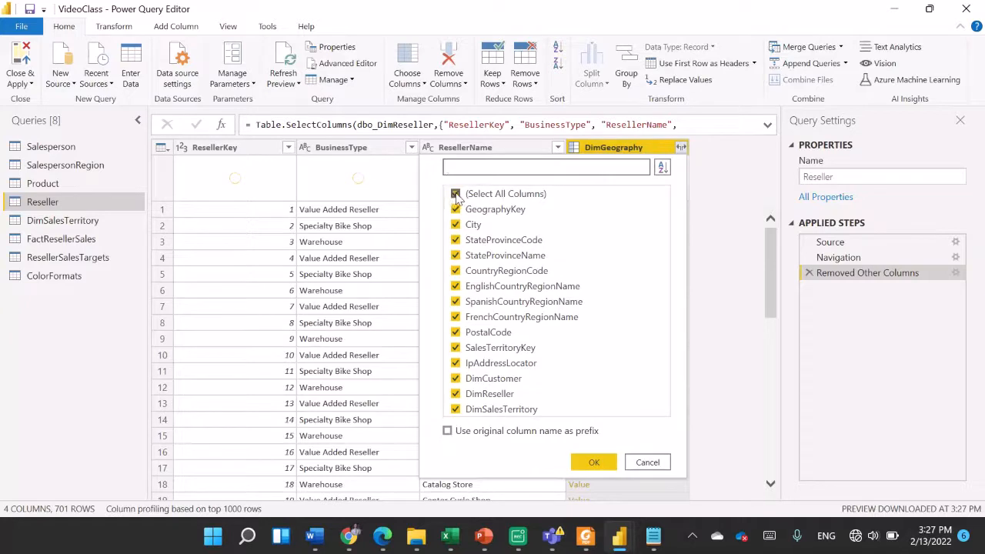
left_click(455, 194)
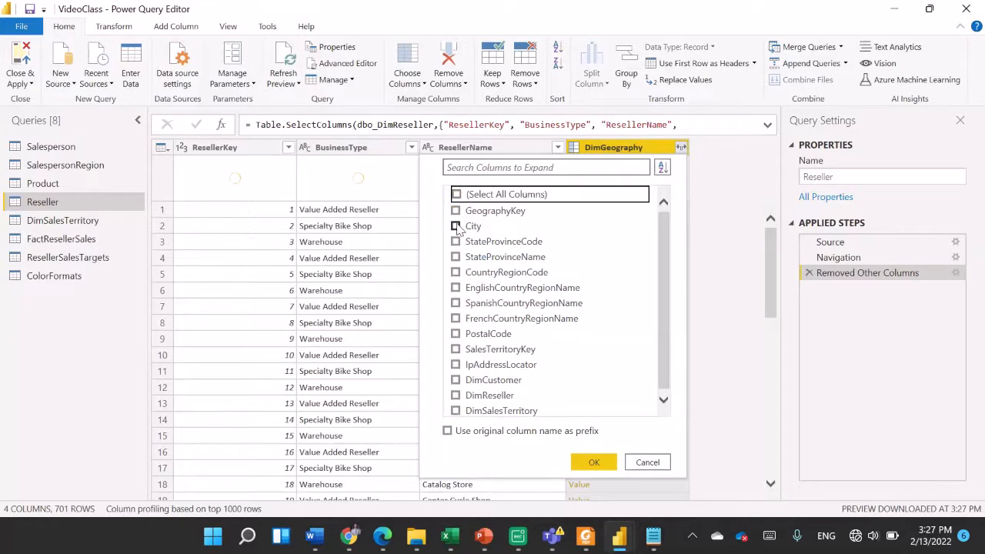
left_click(456, 226)
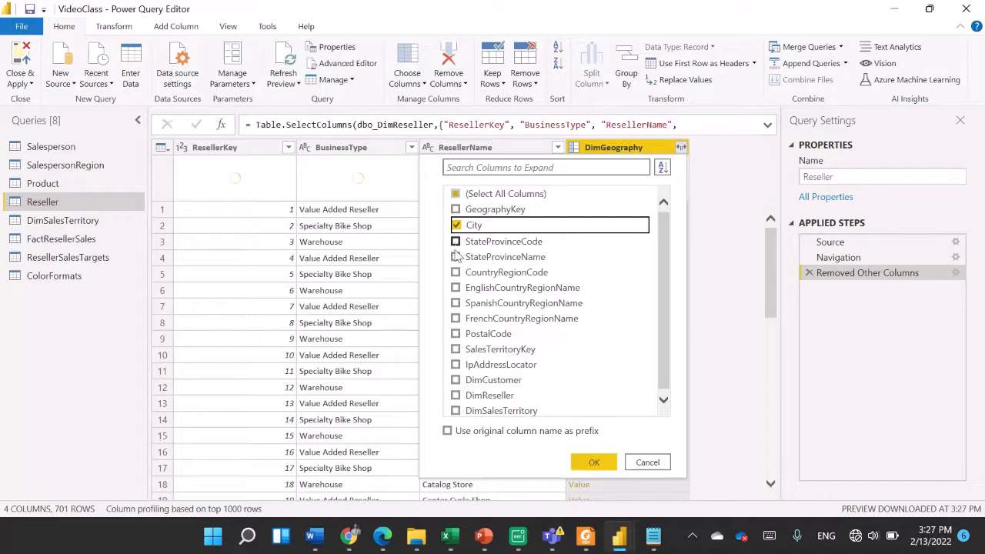
left_click(456, 256)
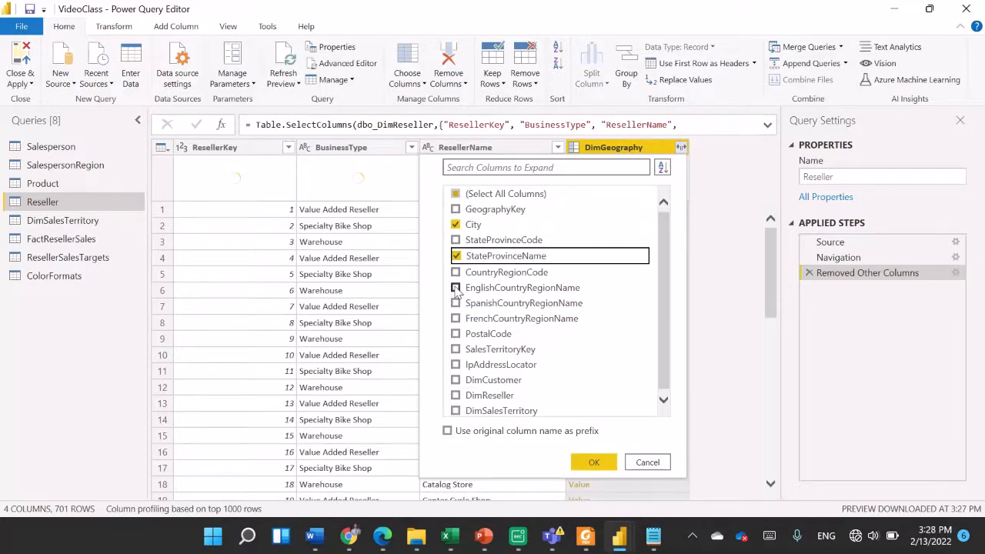
left_click(455, 288)
left_click(591, 466)
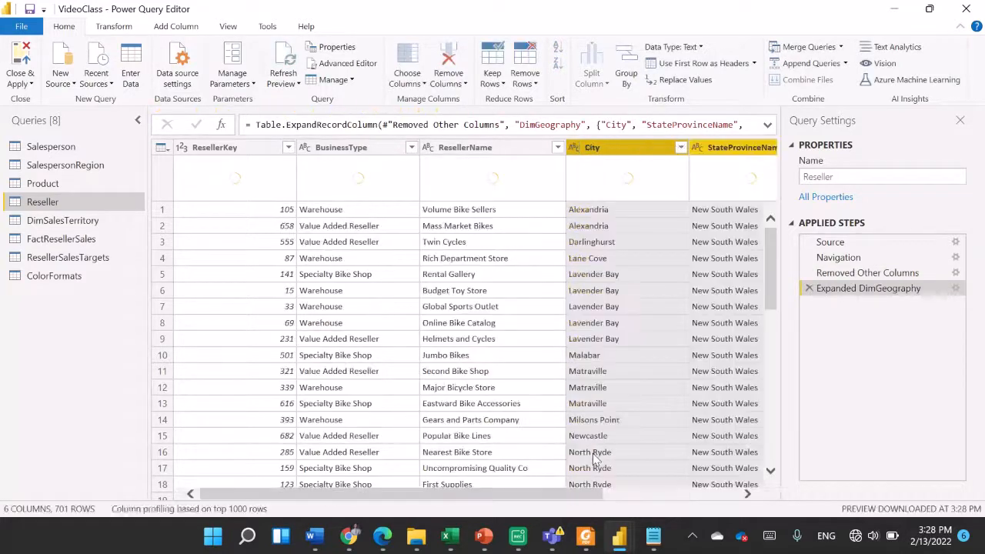
Examine the distinct values in the BusinessType column for inconsistent spellings, leaving its filter unchanged.
left_click_drag(554, 499, 517, 500)
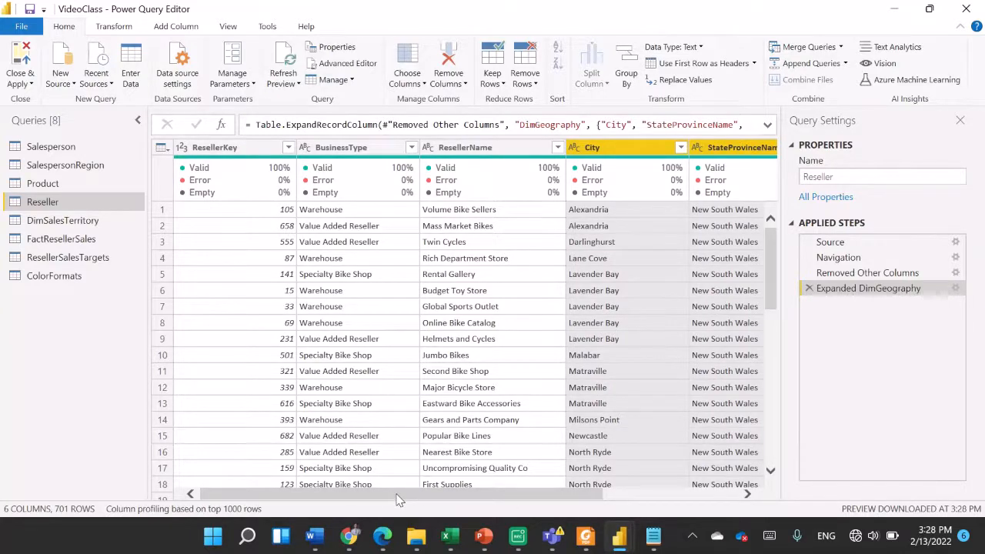
mouse_move(391, 501)
left_mouse_down()
mouse_move(508, 498)
mouse_move(381, 501)
left_mouse_up()
left_click_drag(776, 256, 767, 216)
left_click(398, 148)
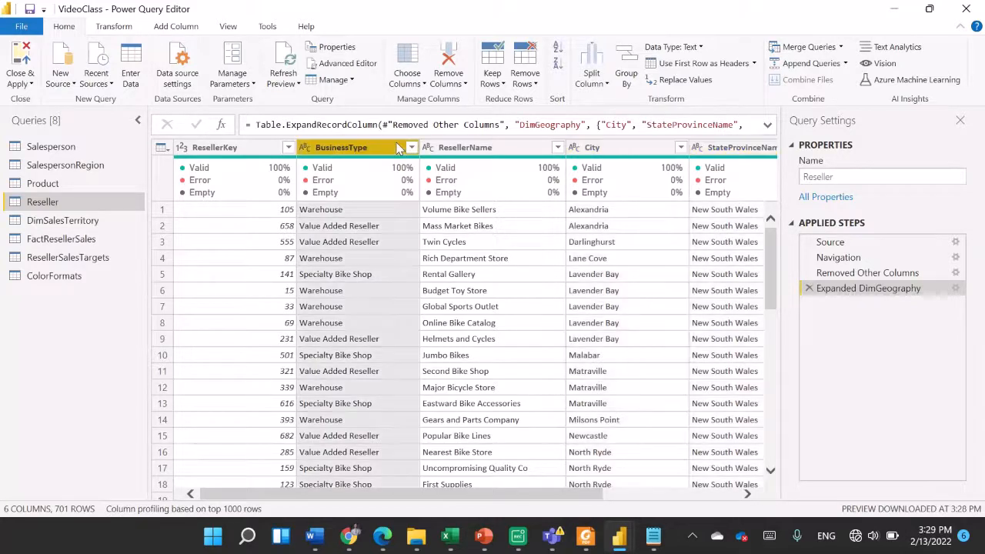
left_click(413, 148)
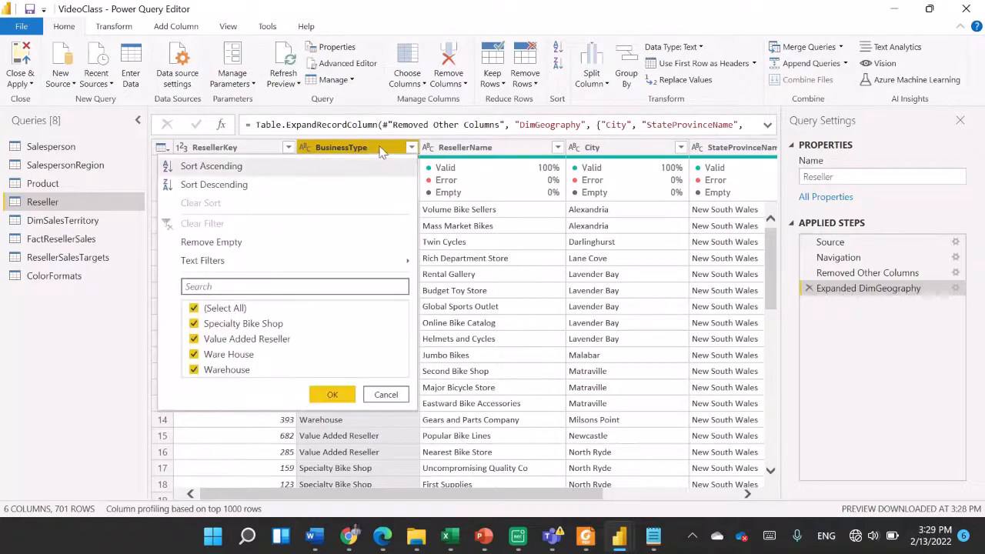
right_click(382, 152)
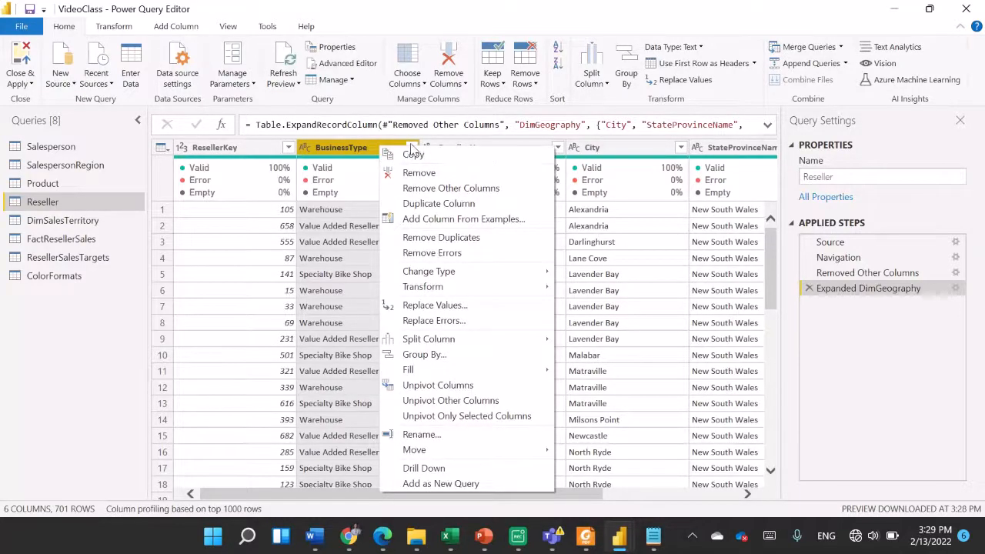
left_click(412, 146)
left_click(413, 149)
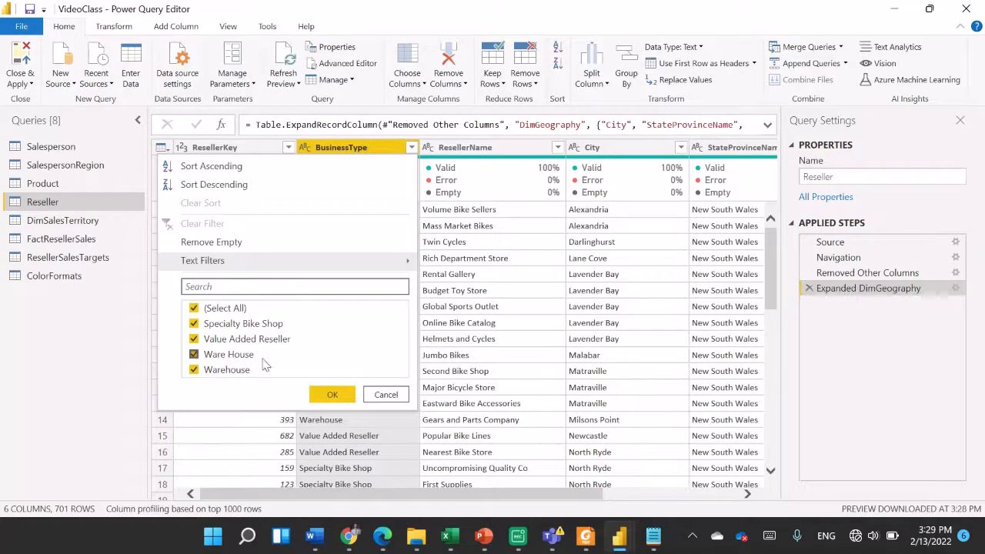
left_click(386, 395)
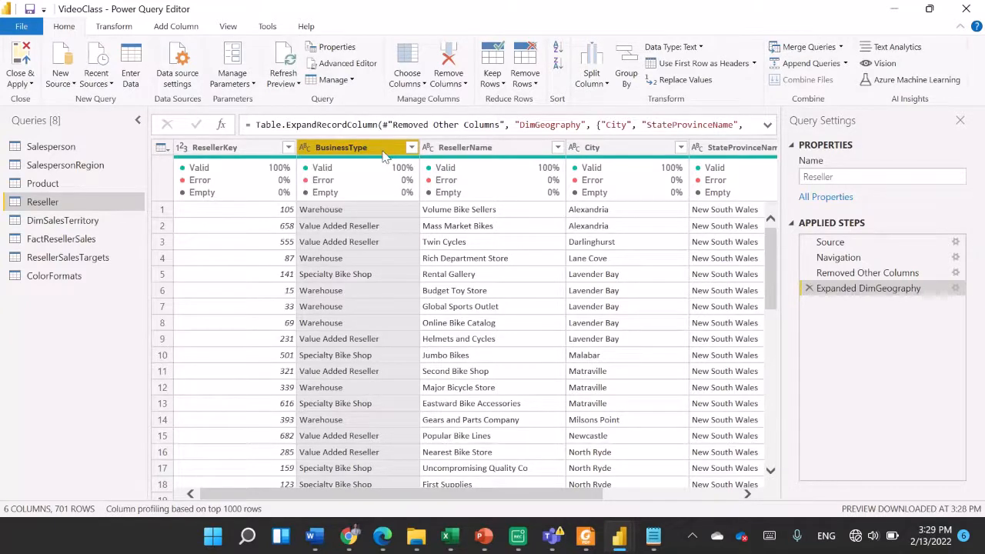
Replace the value Ware House with Warehouse in the BusinessType column and check the column's distinct values.
right_click(386, 155)
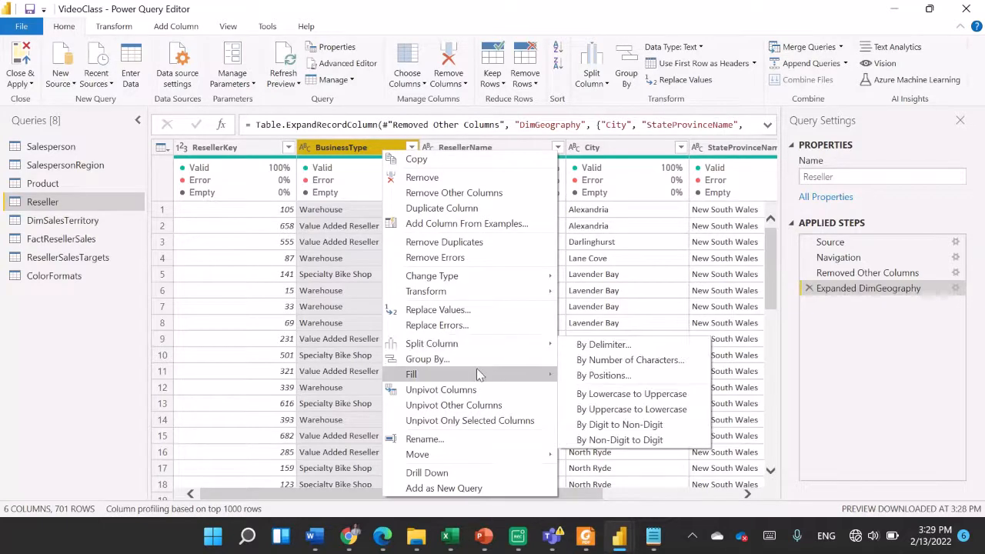
mouse_move(477, 374)
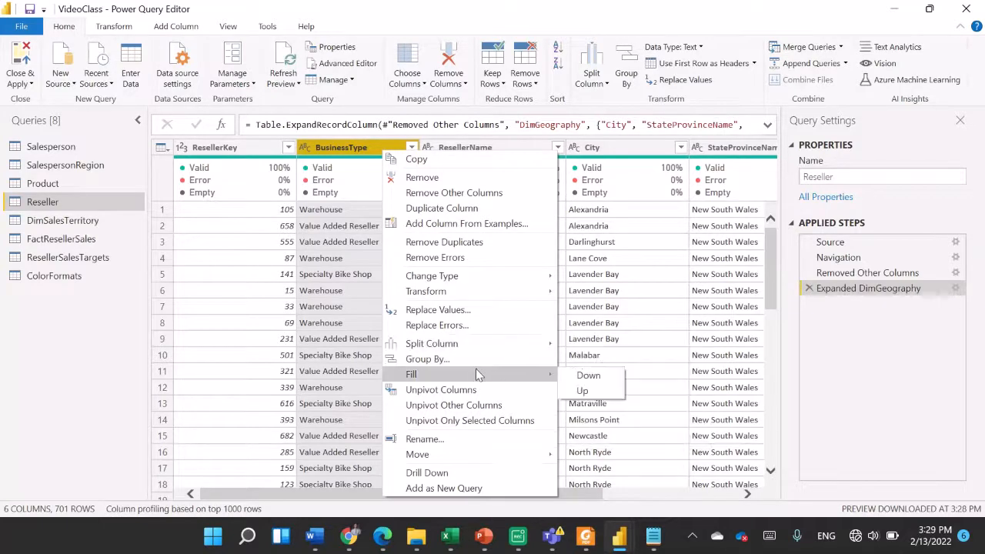
left_click(463, 309)
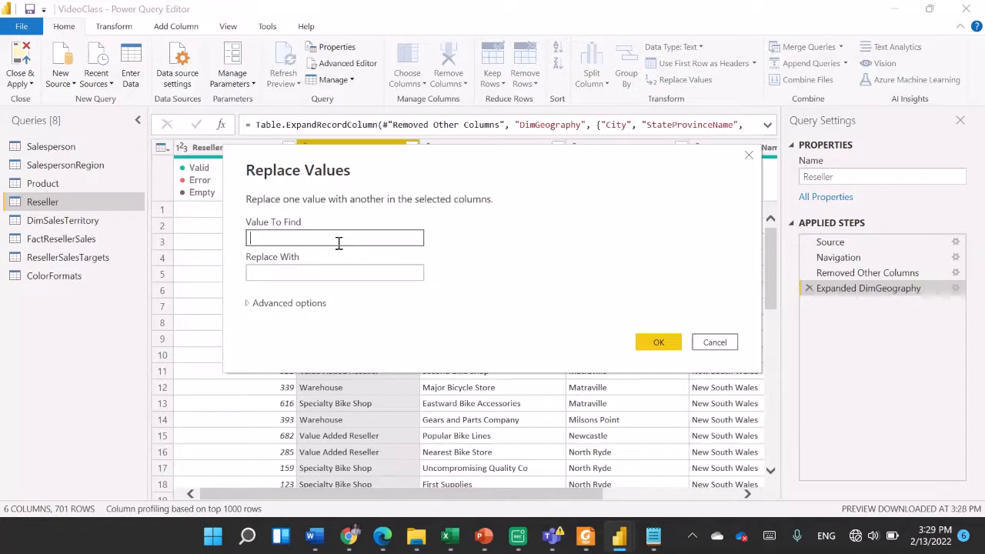
type("Ware House")
left_click(321, 272)
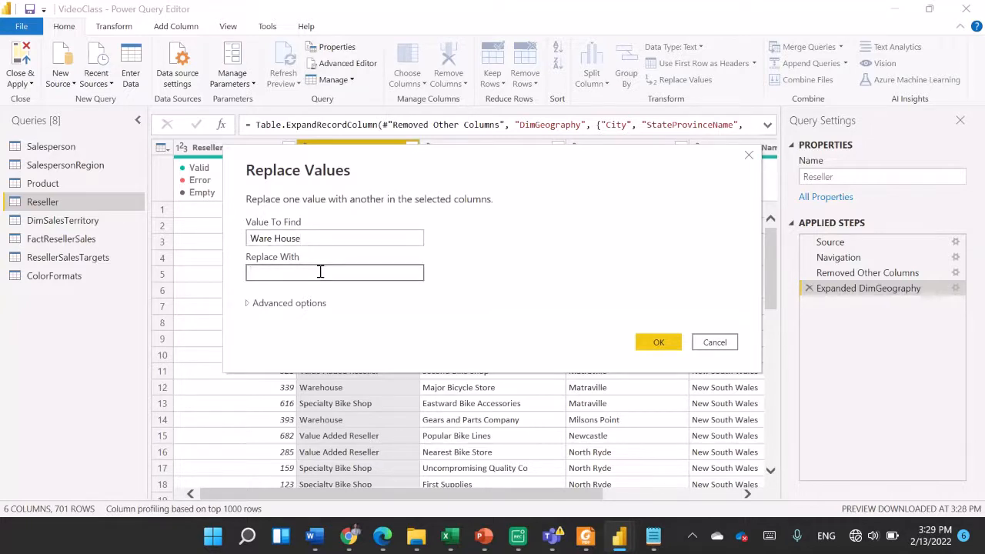
type("Warehouse")
left_click(660, 344)
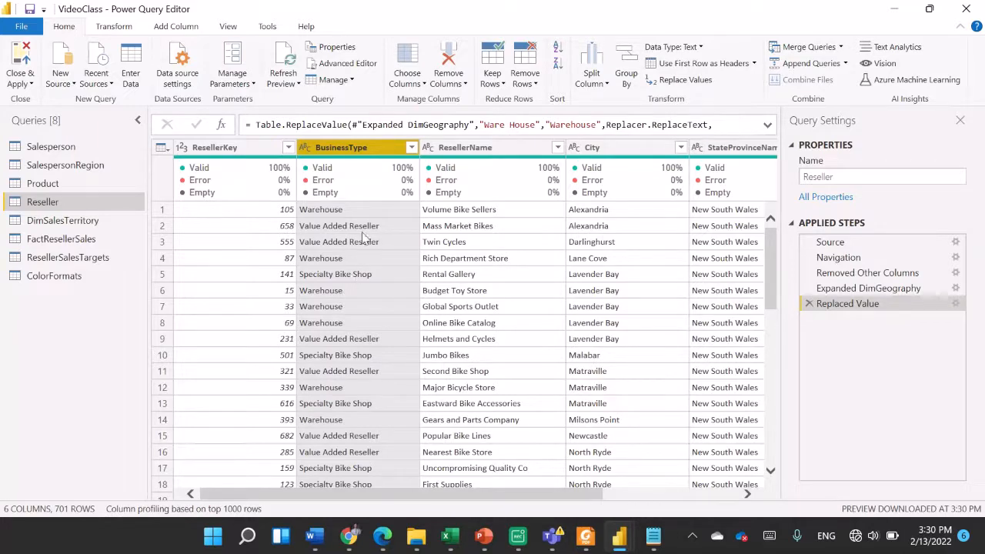
left_click(412, 147)
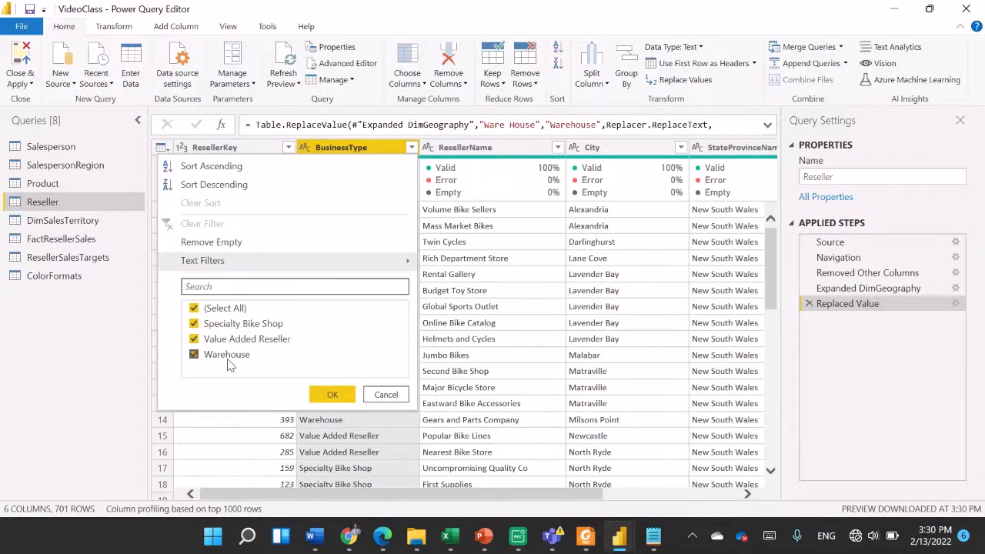
left_click(385, 395)
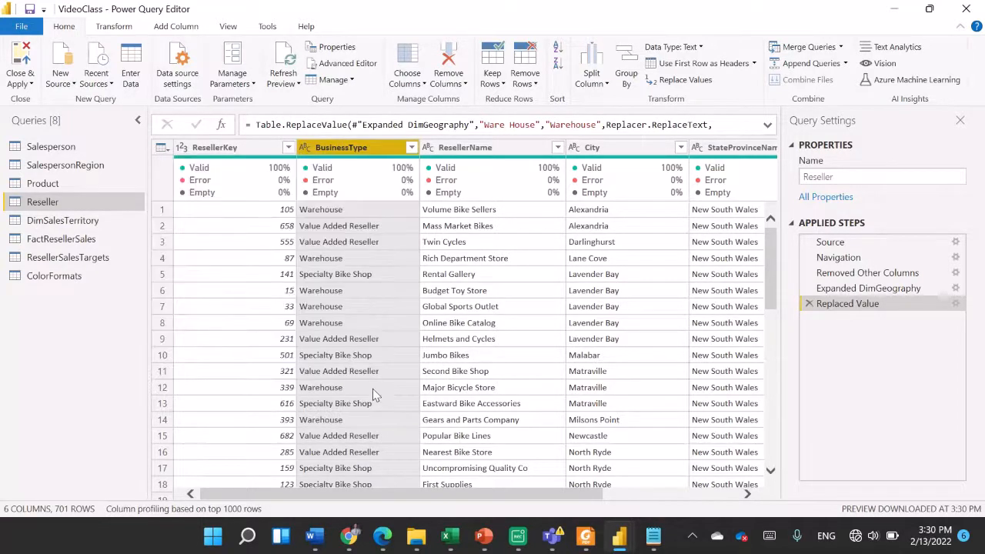
Rename the BusinessType column to Business Type.
double_click(356, 150)
left_click(351, 147)
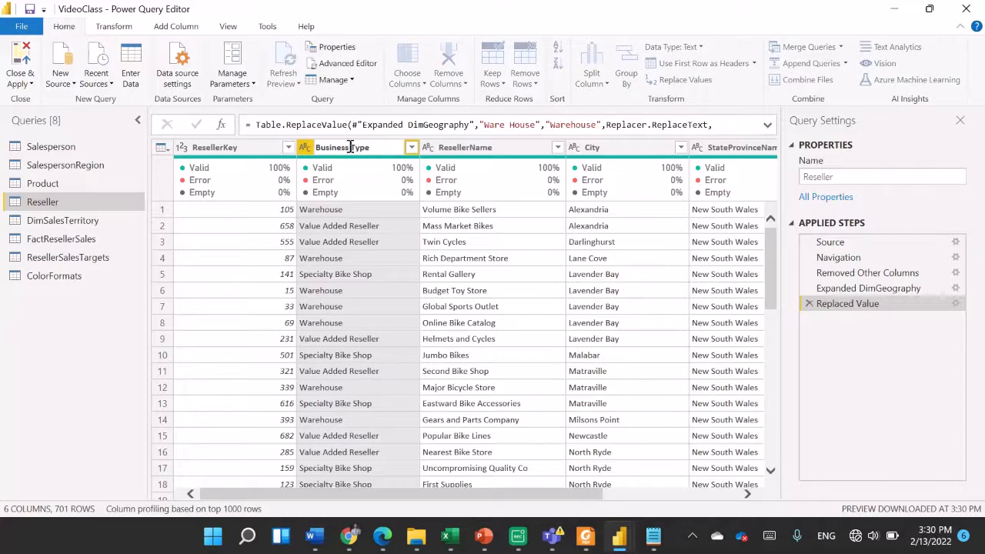
key("Return")
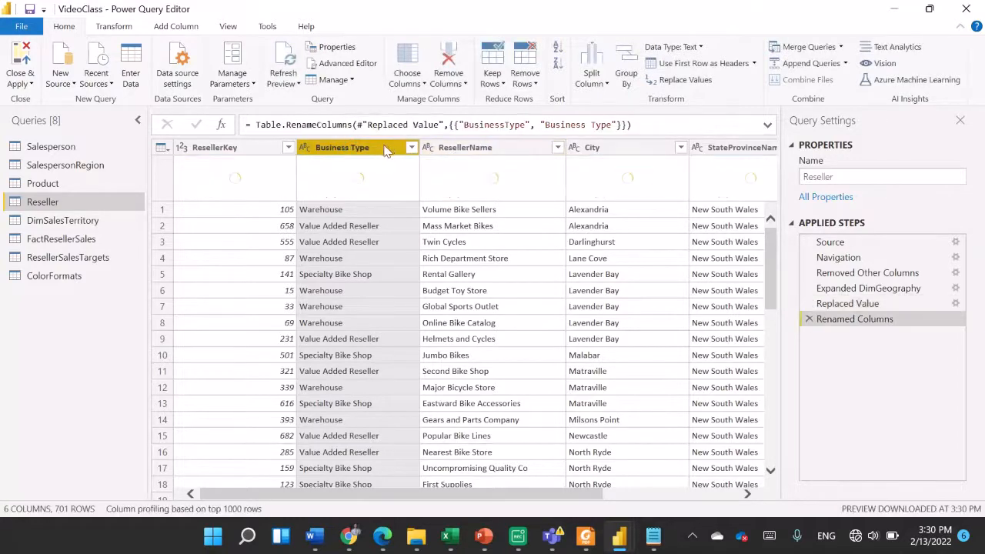
Rename the ResellerName column to Reseller.
double_click(471, 147)
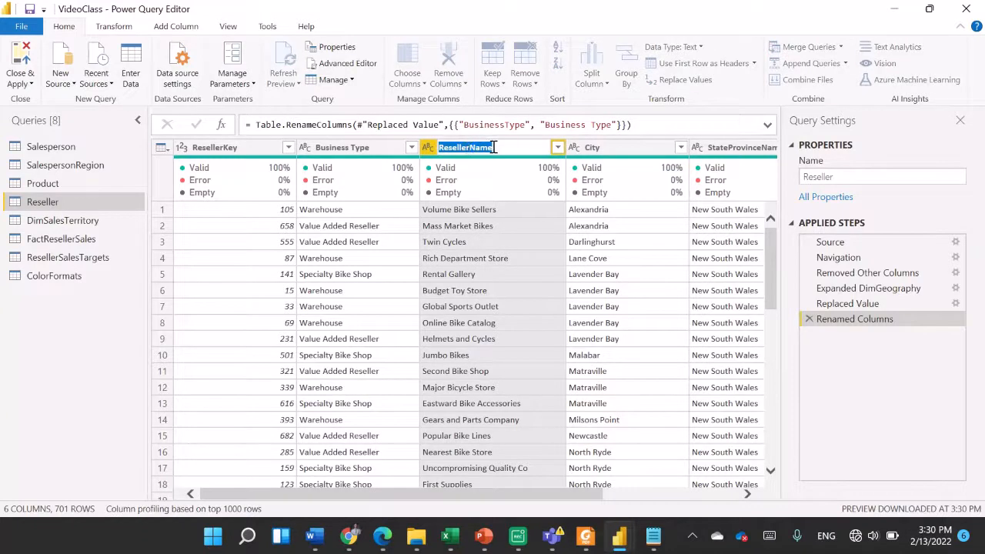
left_click(496, 148)
key("BackSpace")
key("BackSpace")
key("BackSpace")
key("BackSpace")
key("Return")
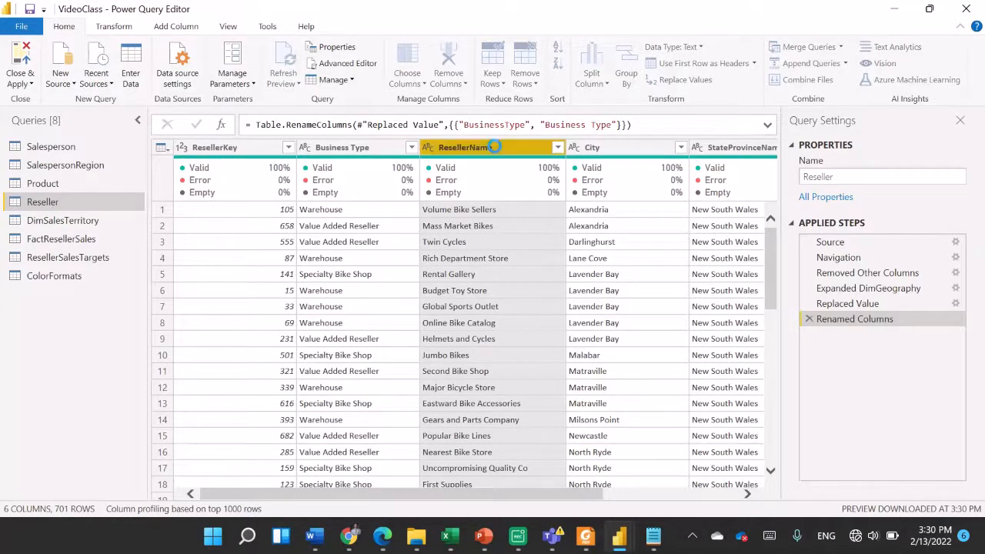
Rename the StateProvinceName column to State-Province.
double_click(738, 151)
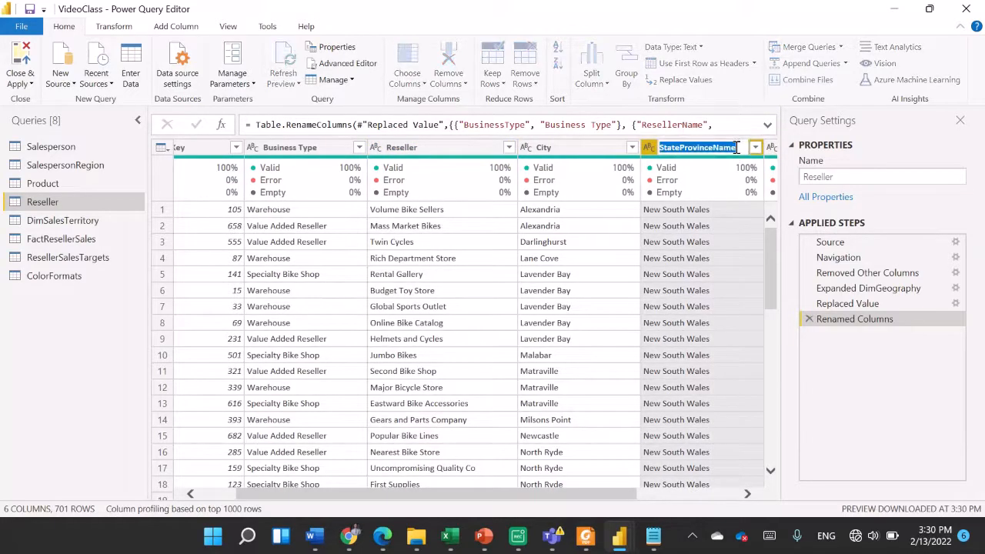
left_click(739, 148)
key("BackSpace")
key("BackSpace")
key("BackSpace")
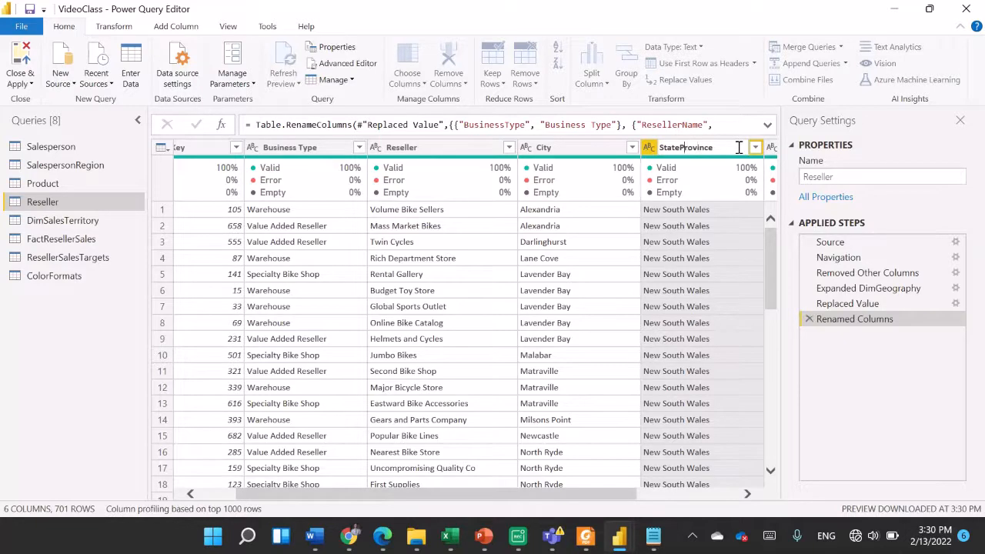
key("Left")
key("Left")
key("Left")
key("Left")
key("Left")
key("Left")
key("Left")
key("Left")
type("-")
key("Return")
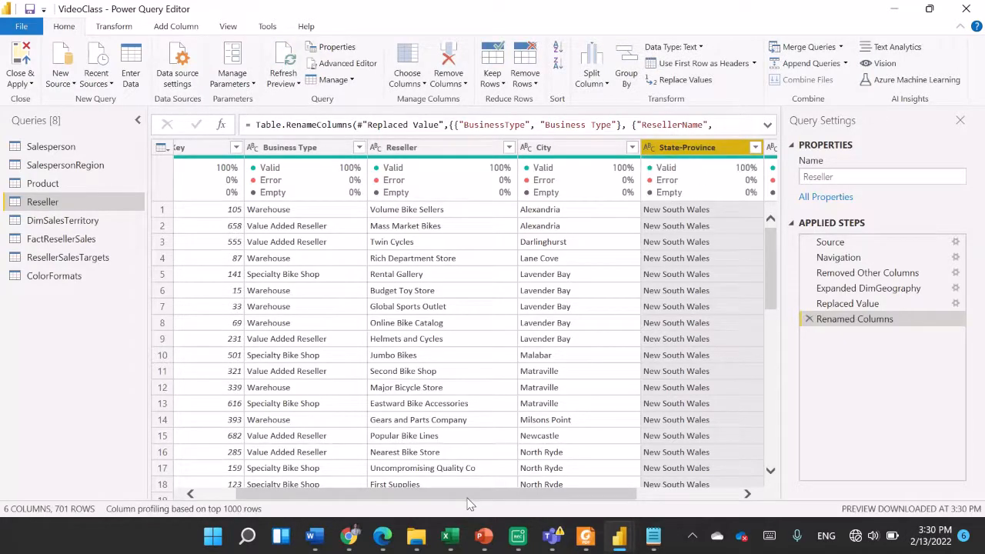
left_click_drag(471, 497, 600, 494)
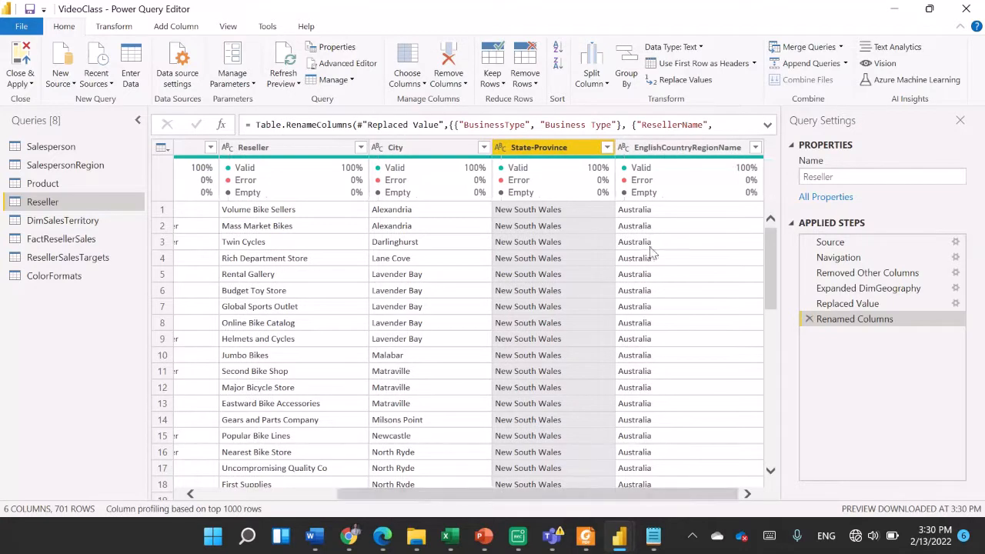
Rename the EnglishCountryRegionName column to Country-Region.
double_click(681, 153)
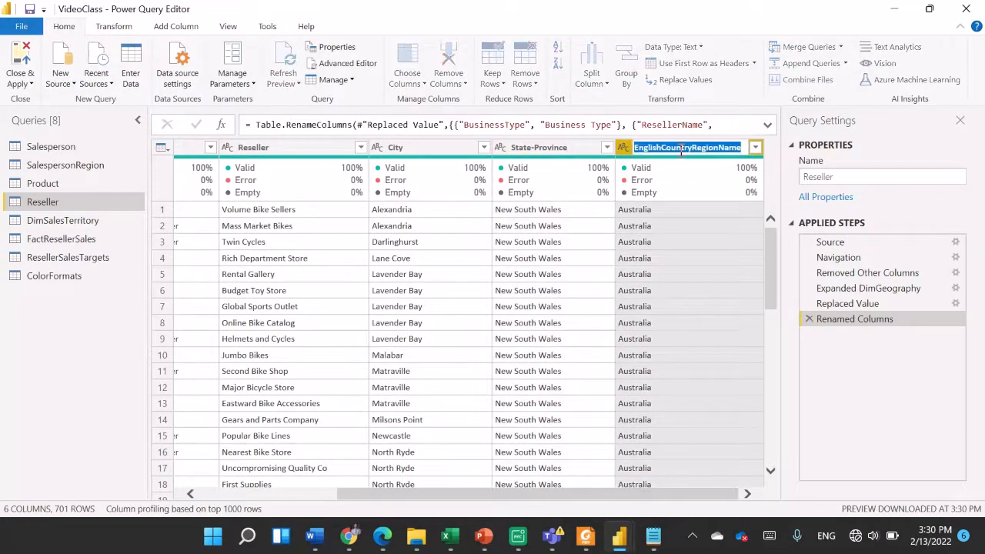
left_click(661, 150)
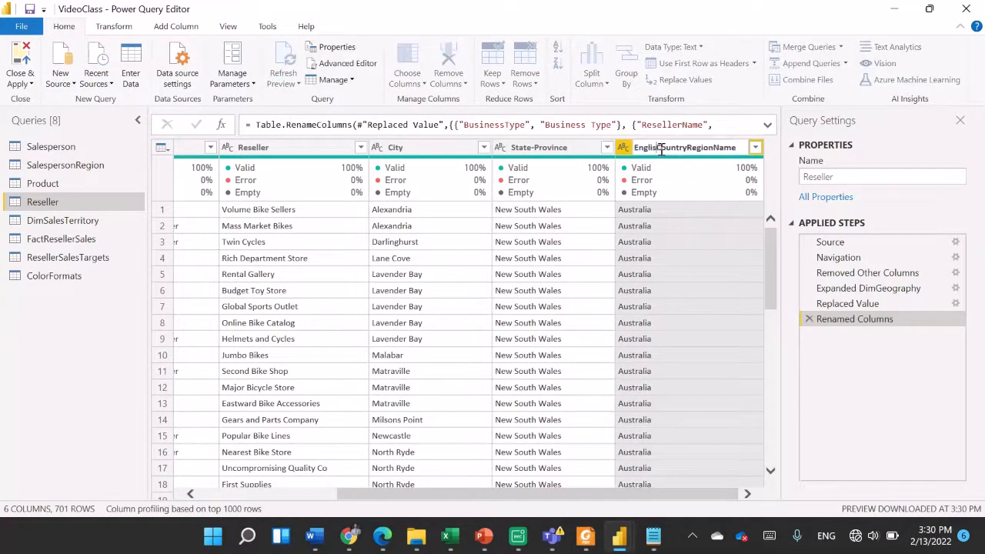
key("BackSpace")
key("BackSpace")
key("BackSpace")
key("BackSpace")
key("BackSpace")
key("BackSpace")
key("BackSpace")
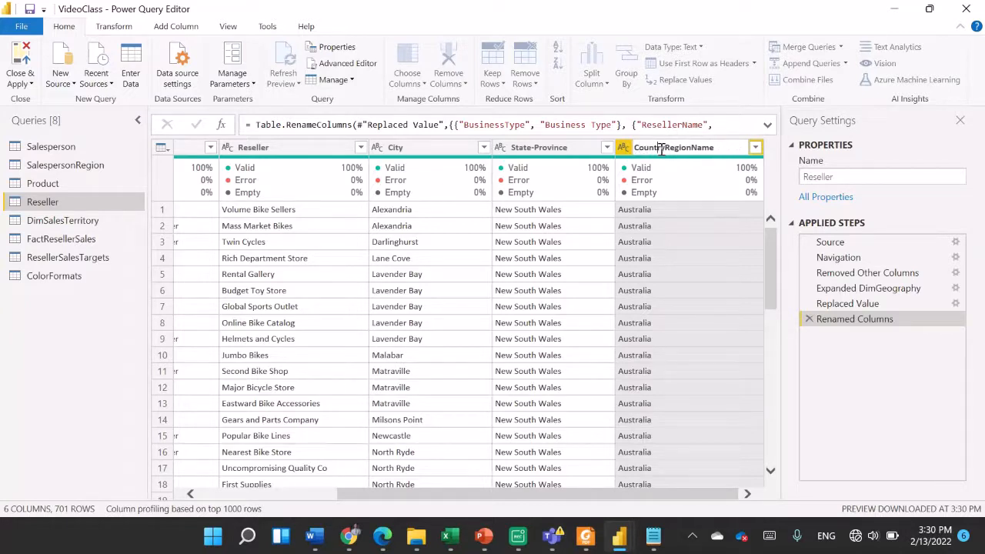
left_click(662, 150)
key("BackSpace")
key("BackSpace")
key("BackSpace")
key("BackSpace")
key("Return")
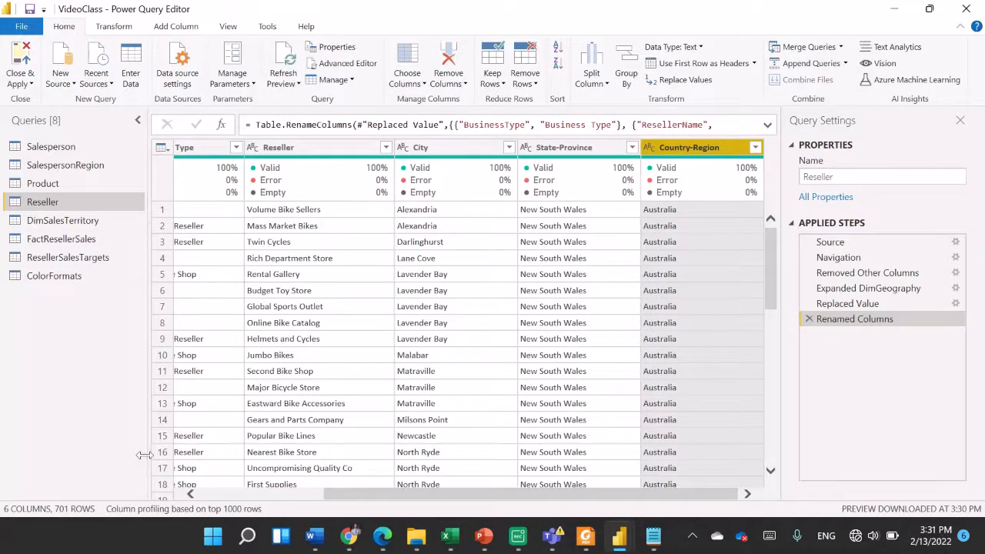
Rename the DimSalesTerritory query as Region.
right_click(63, 223)
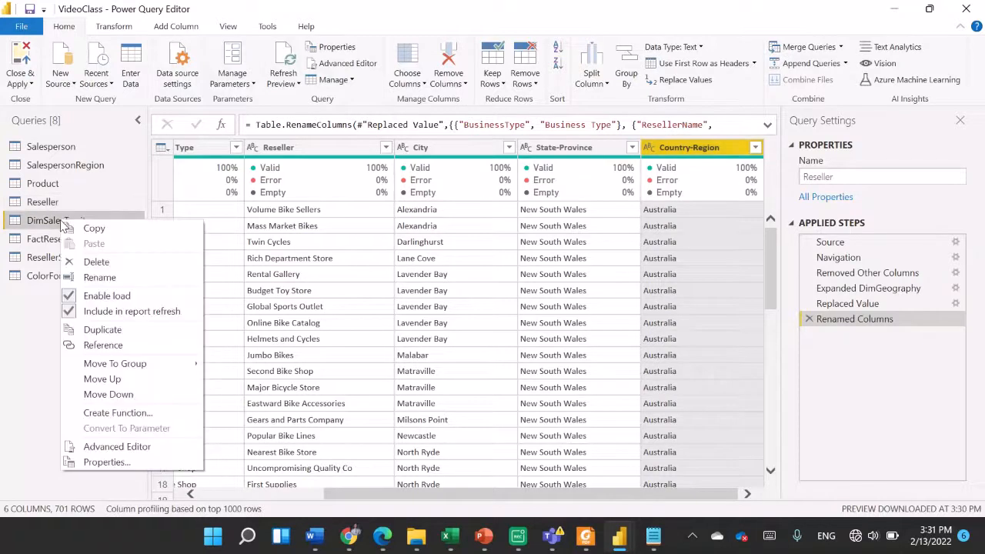
left_click(100, 278)
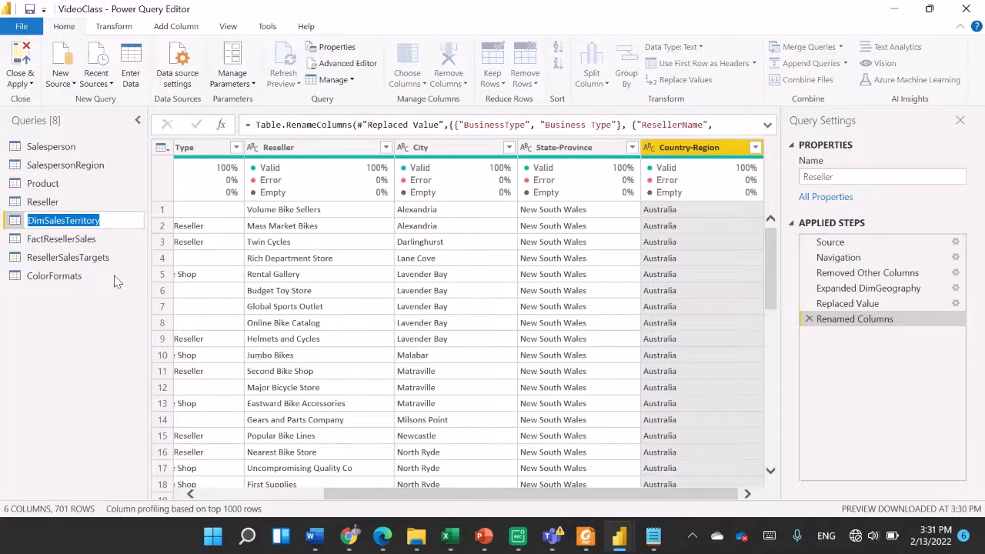
type("Region")
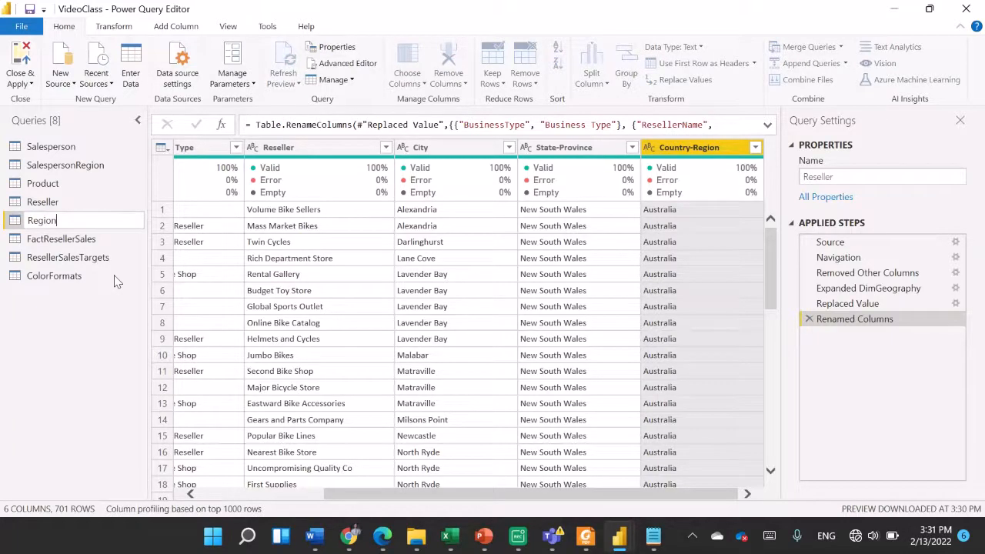
key("Return")
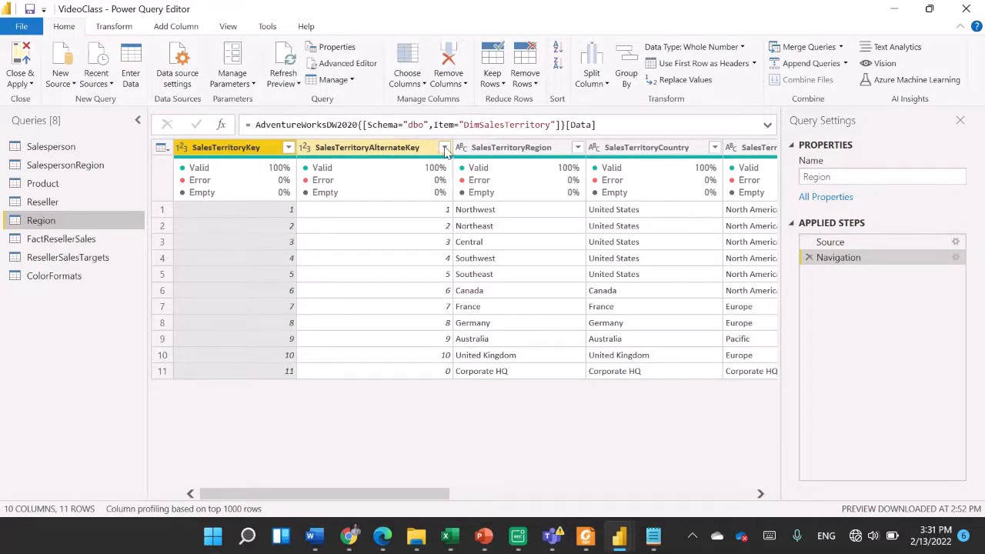
Filter the SalesTerritoryAlternateKey column of the Region query to exclude the value 0.
left_click(445, 148)
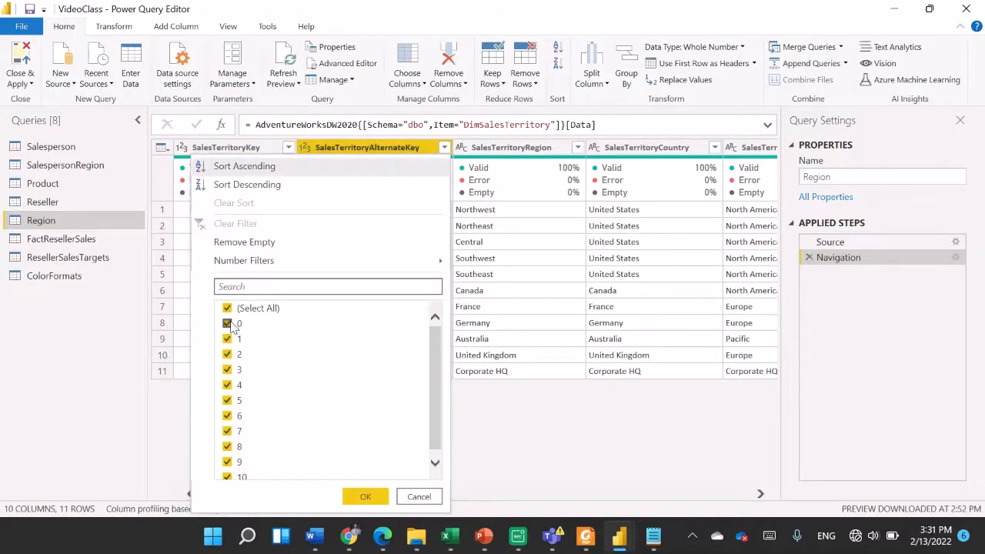
left_click(230, 325)
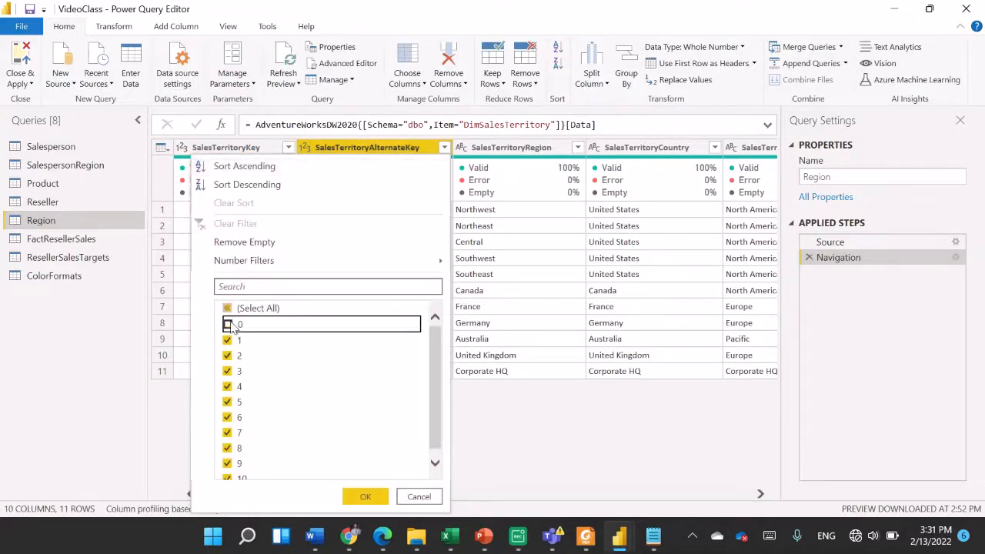
left_click(352, 496)
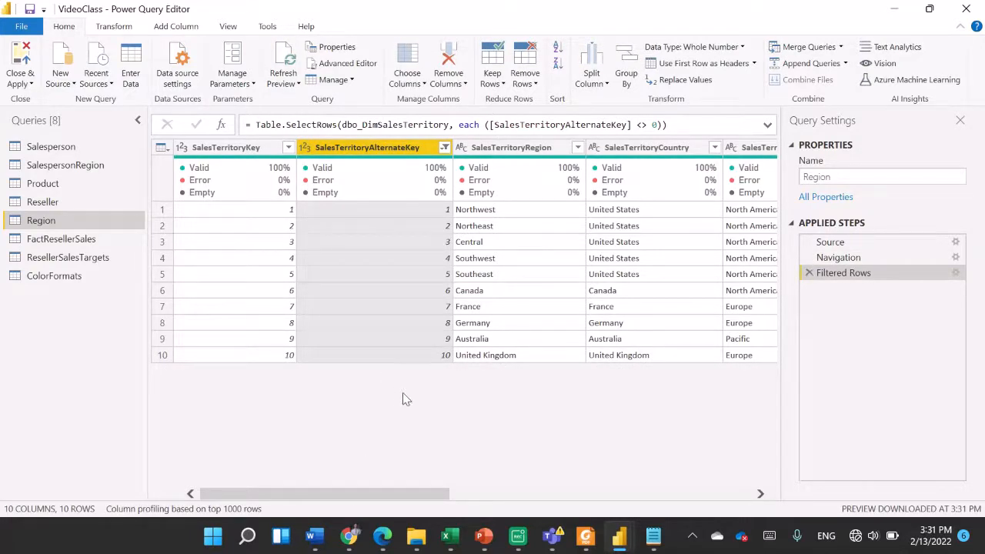
left_click(423, 85)
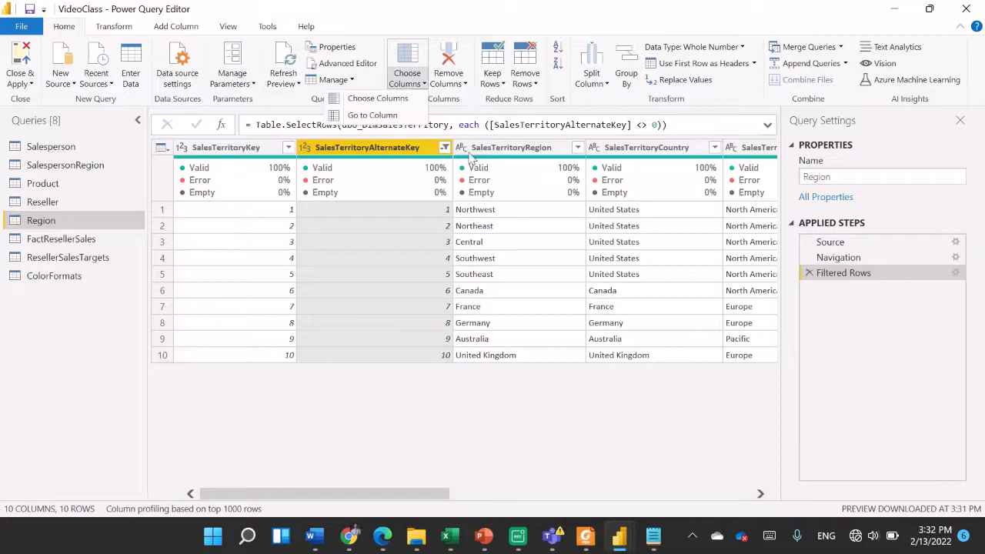
left_click(350, 447)
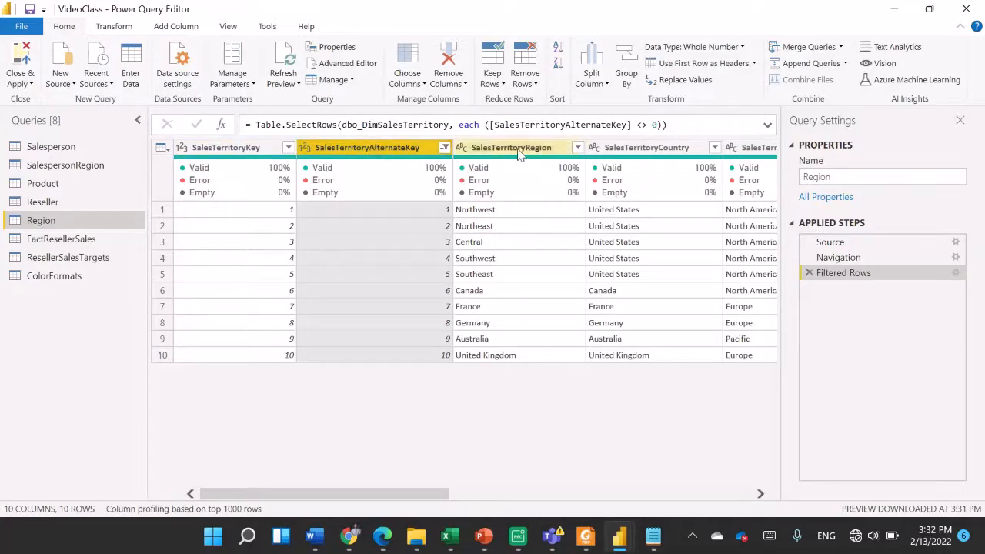
right_click(380, 151)
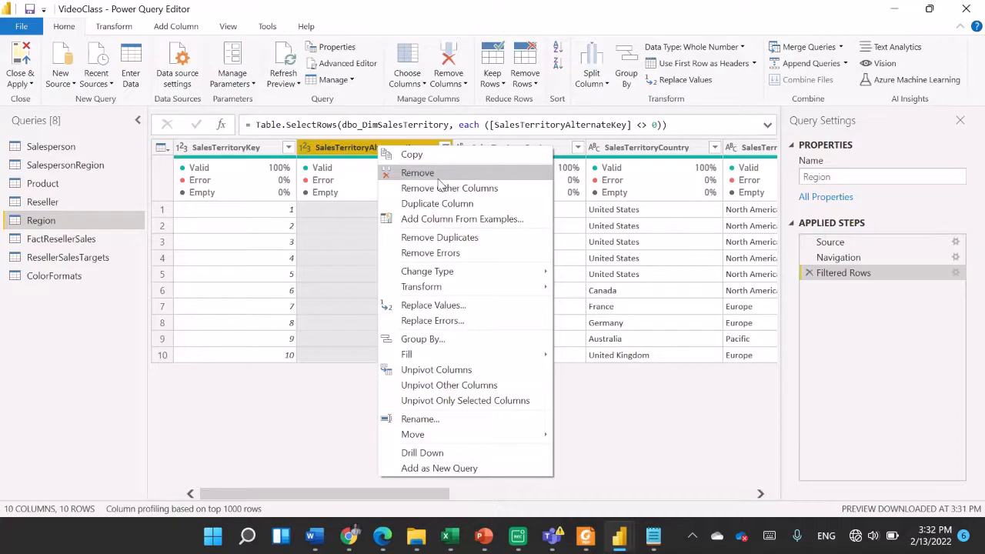
left_click(421, 89)
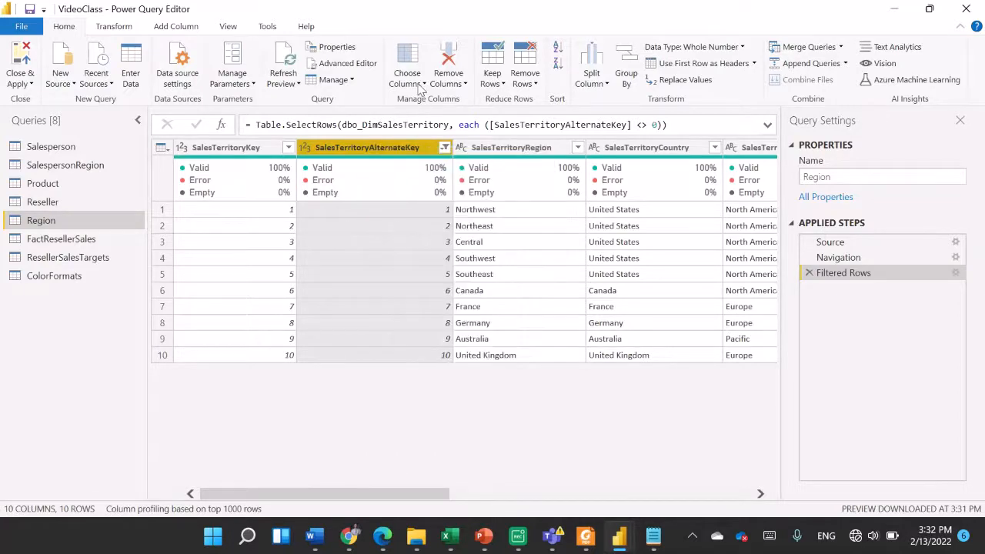
Try keeping only the SalesTerritoryKey, SalesTerritoryRegion and SalesTerritoryCountry columns, and delete that applied step from the Region query.
left_click(421, 89)
left_click(401, 102)
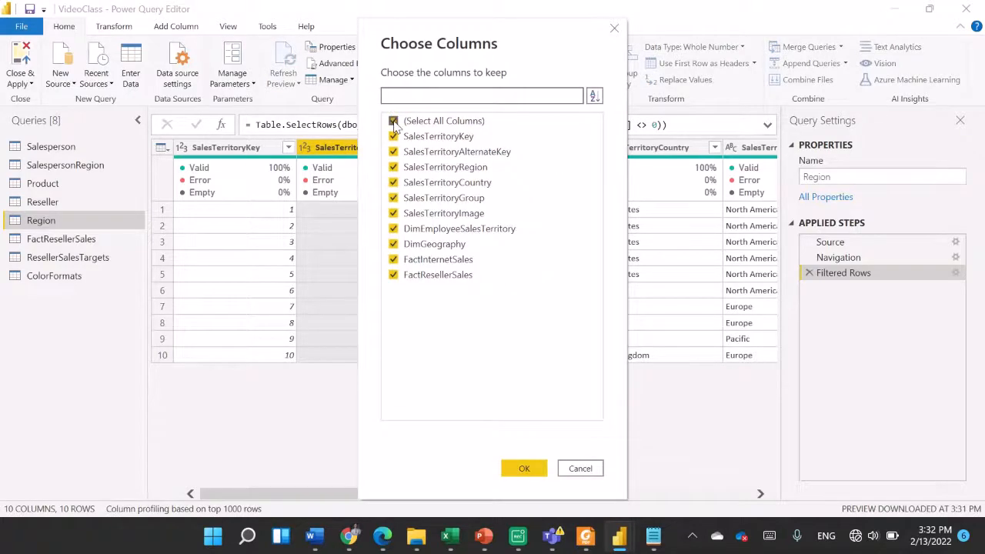
left_click(393, 121)
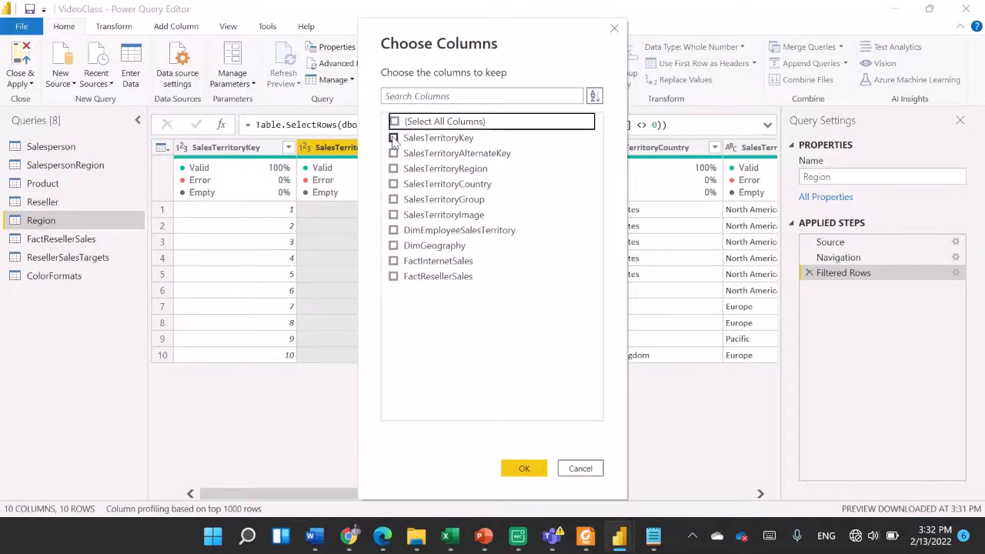
left_click(394, 138)
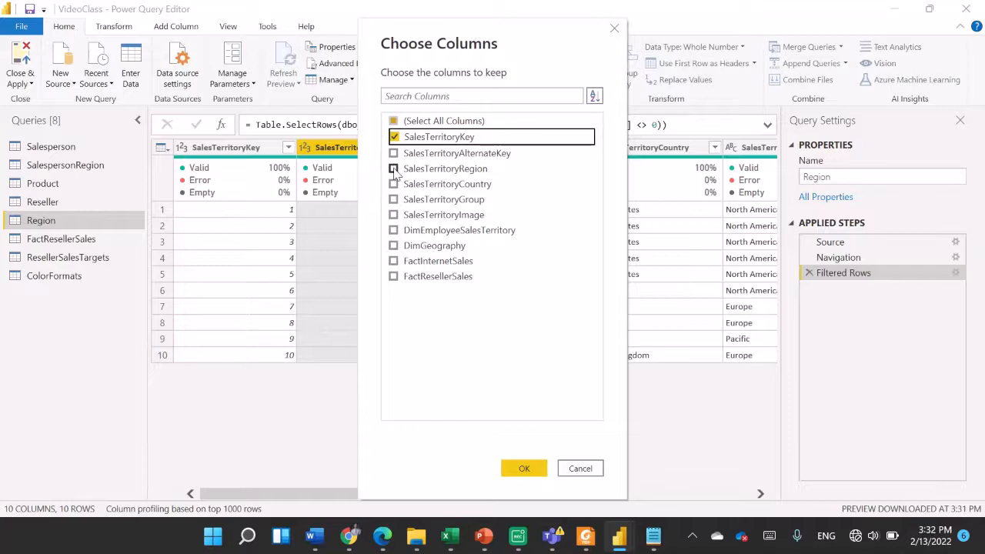
left_click(393, 170)
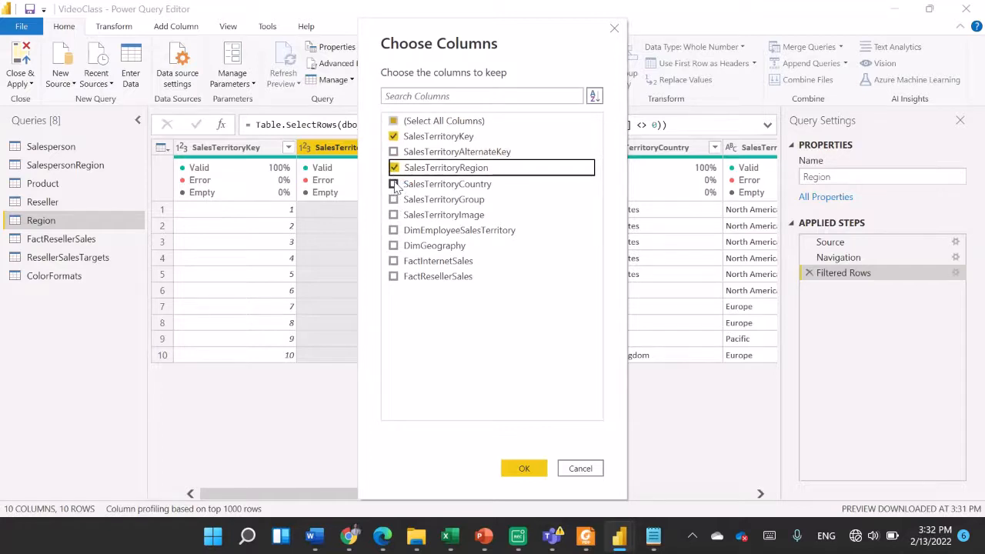
left_click(394, 185)
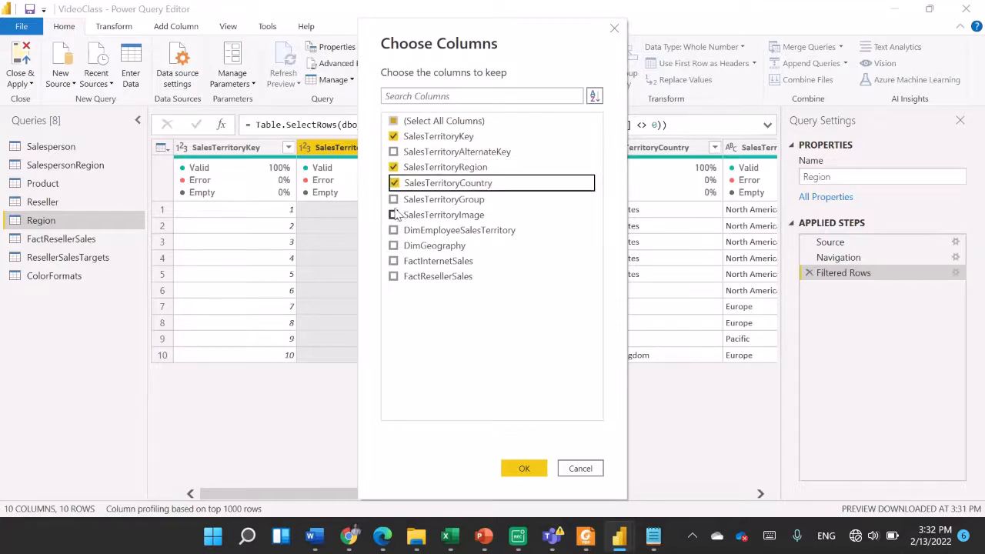
left_click(523, 468)
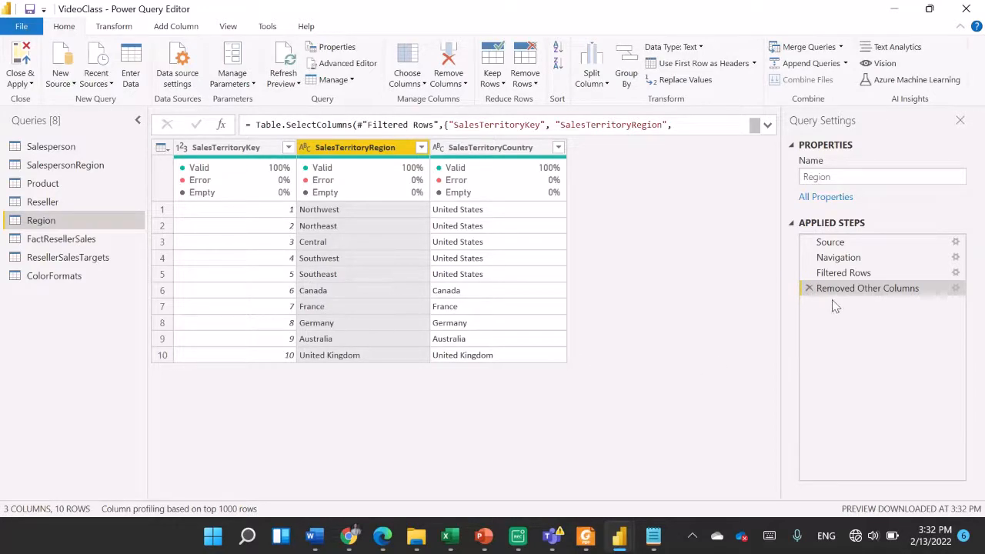
left_click(808, 288)
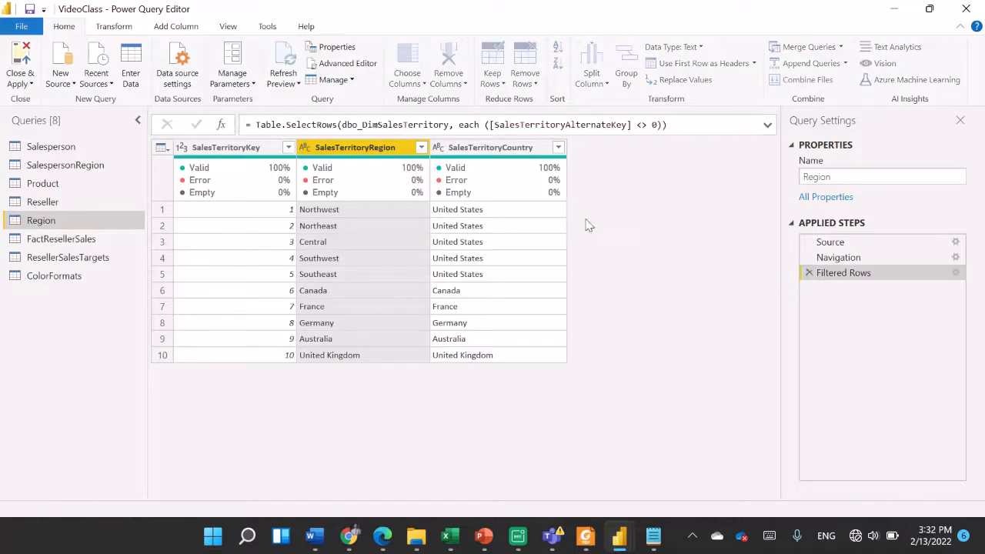
Keep only the SalesTerritoryKey, SalesTerritoryRegion, SalesTerritoryCountry and SalesTerritoryGroup columns in the Region query.
left_click(423, 87)
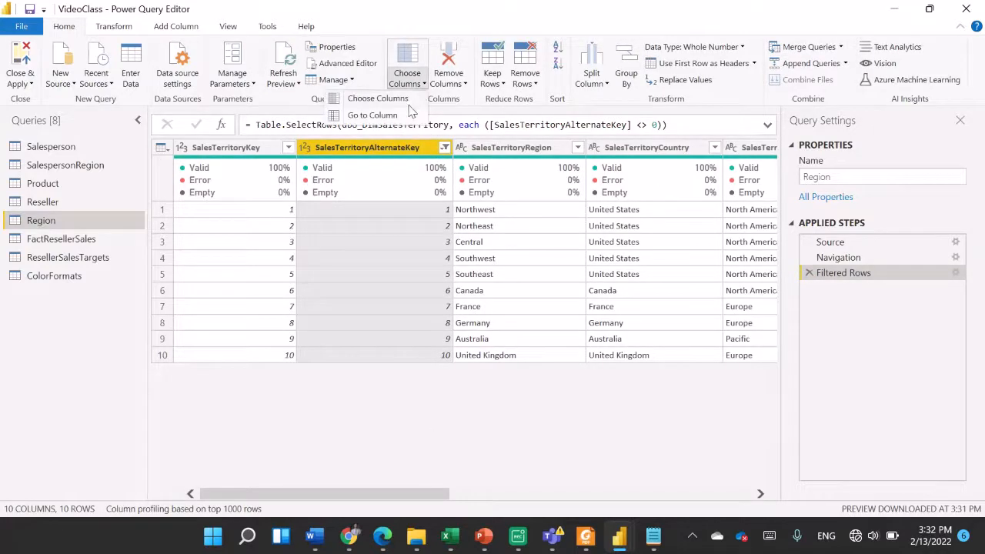
left_click(403, 102)
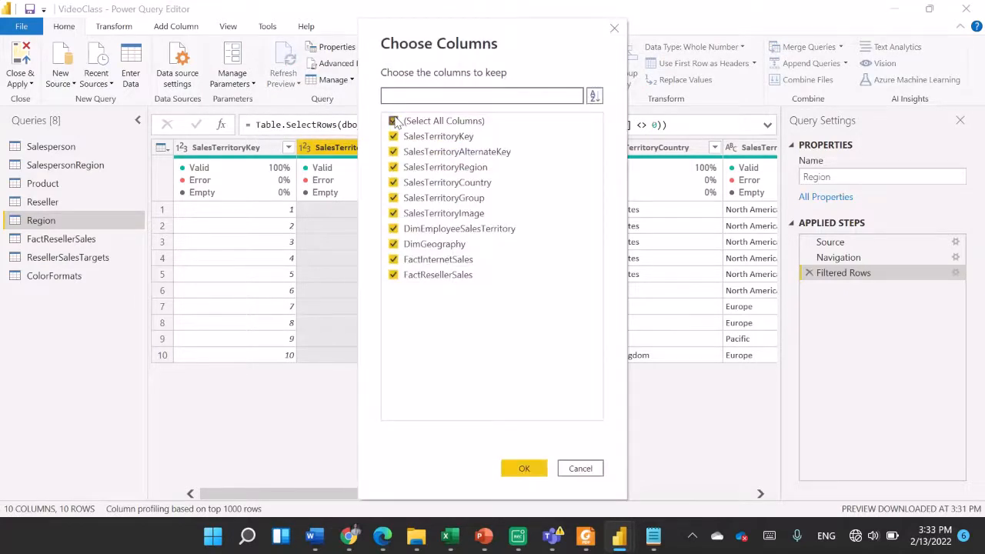
left_click(394, 121)
left_click(394, 136)
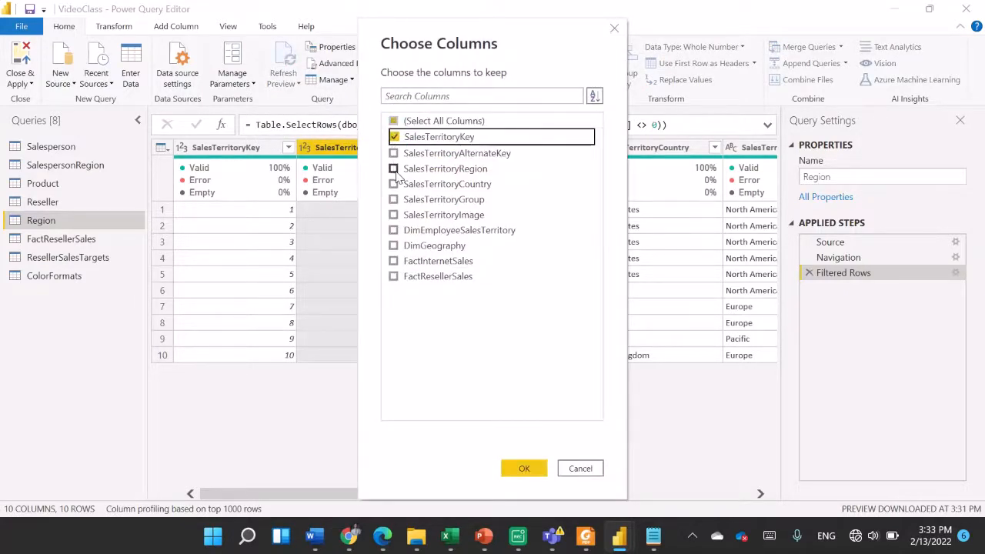
left_click(394, 169)
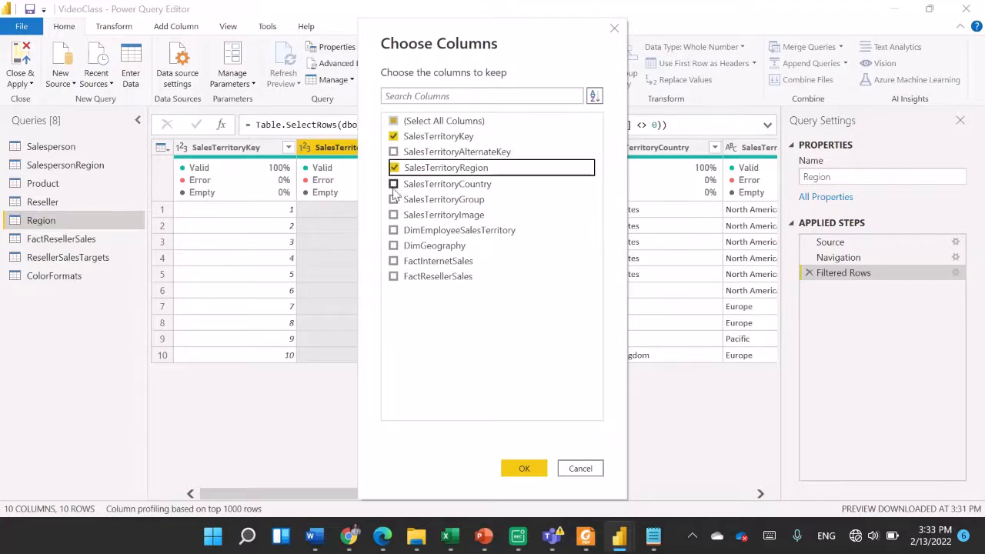
left_click(394, 185)
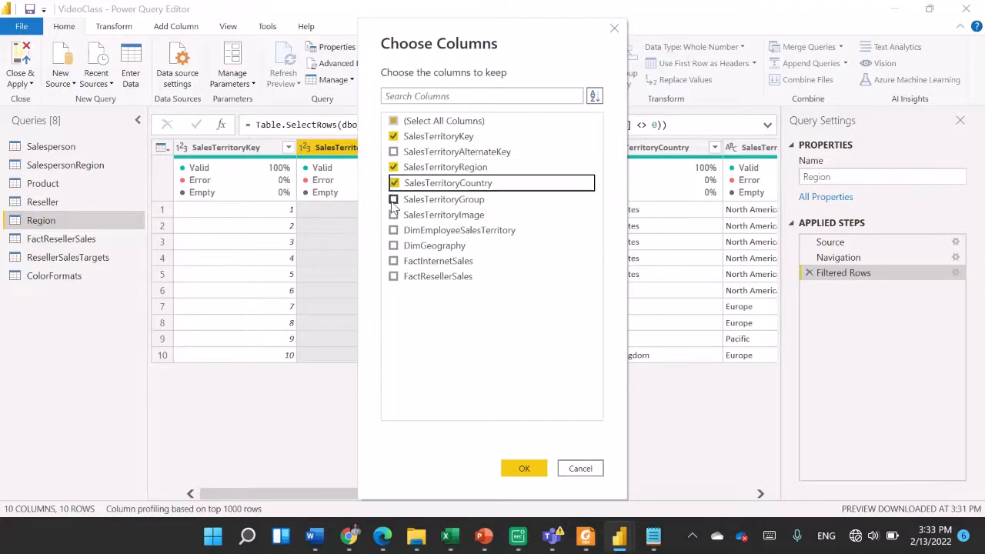
left_click(393, 200)
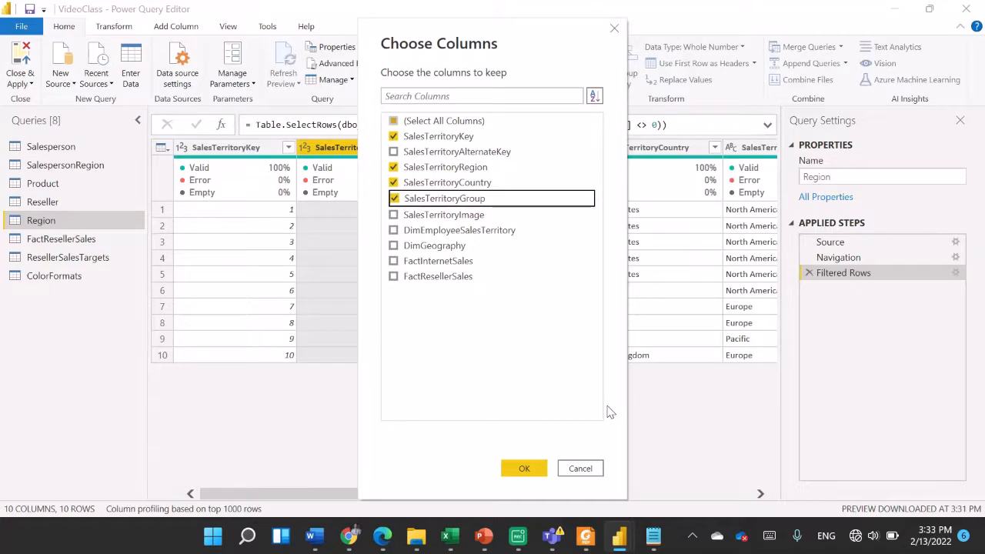
left_click(525, 470)
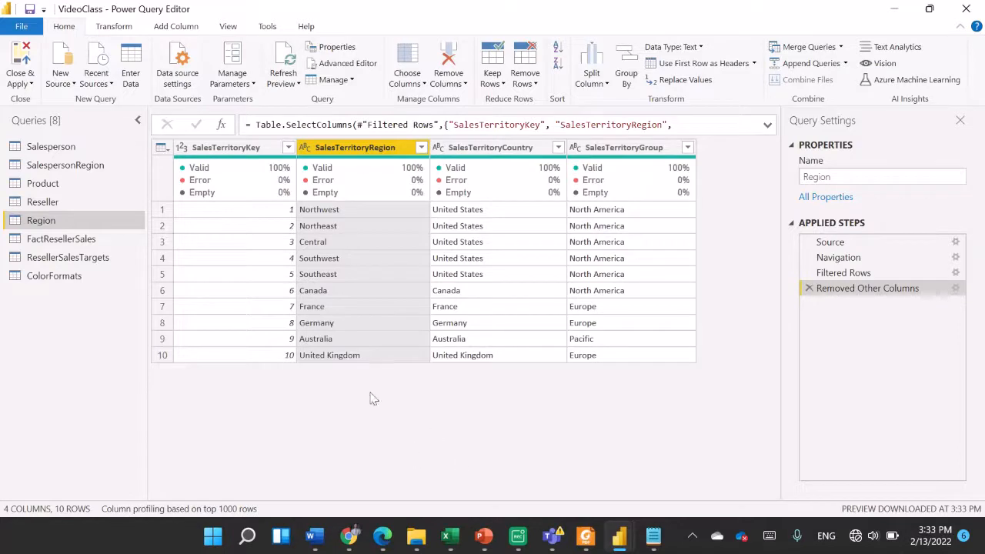
Rename the SalesTerritoryRegion column to Region.
double_click(373, 148)
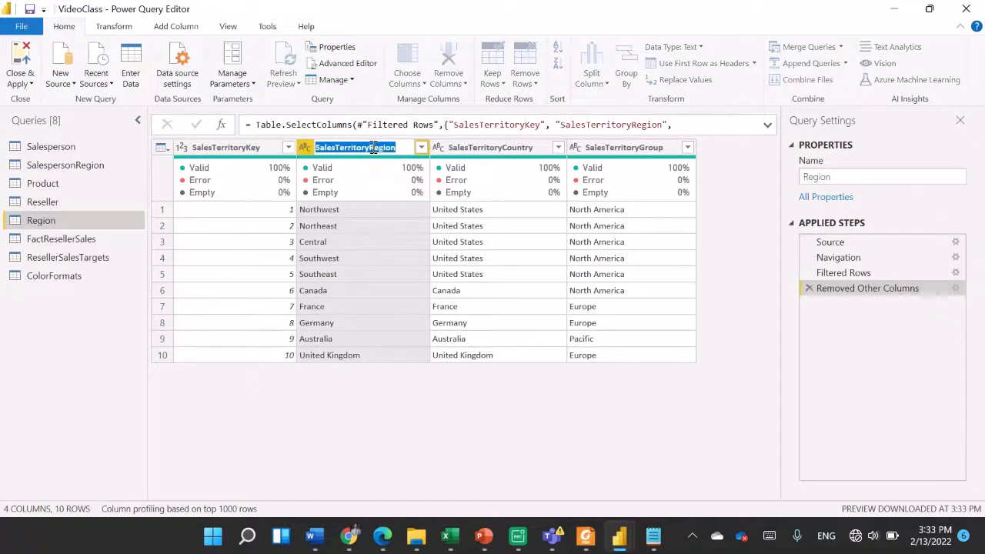
left_click(370, 148)
key("BackSpace")
key("BackSpace")
key("BackSpace")
key("BackSpace")
key("BackSpace")
key("BackSpace")
key("BackSpace")
key("BackSpace")
key("BackSpace")
key("BackSpace")
key("BackSpace")
key("BackSpace")
key("BackSpace")
key("BackSpace")
key("Return")
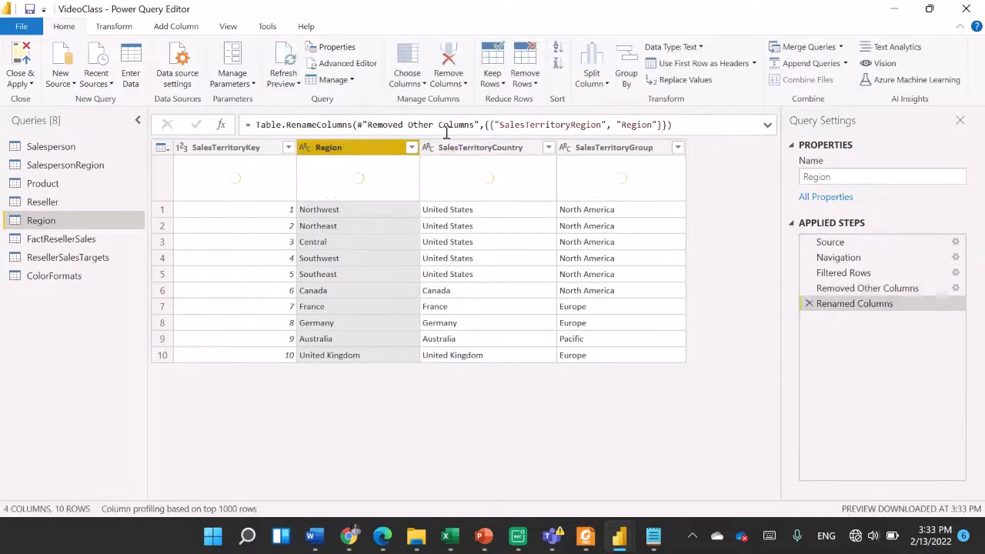
Rename the SalesTerritoryCountry column to Country.
double_click(484, 148)
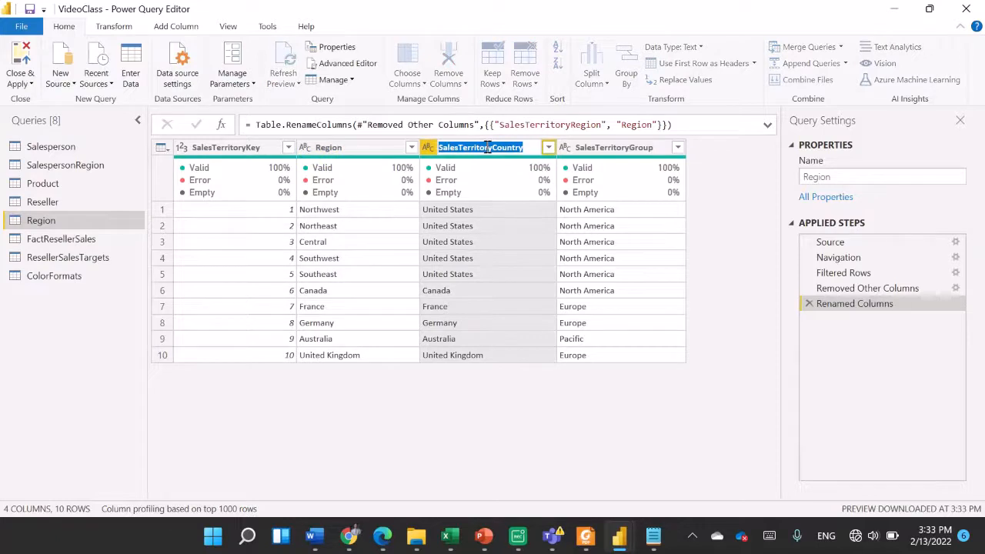
left_click(491, 148)
key("BackSpace")
key("BackSpace")
key("BackSpace")
key("BackSpace")
key("BackSpace")
key("BackSpace")
key("BackSpace")
key("BackSpace")
key("BackSpace")
key("BackSpace")
key("BackSpace")
key("BackSpace")
key("BackSpace")
key("BackSpace")
key("Return")
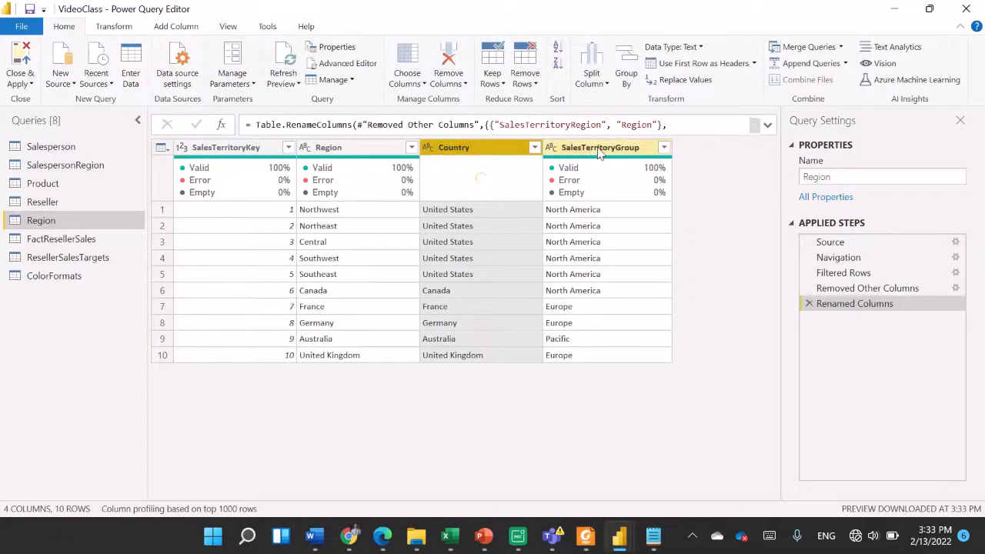
Rename the SalesTerritoryGroup column to Group.
double_click(602, 148)
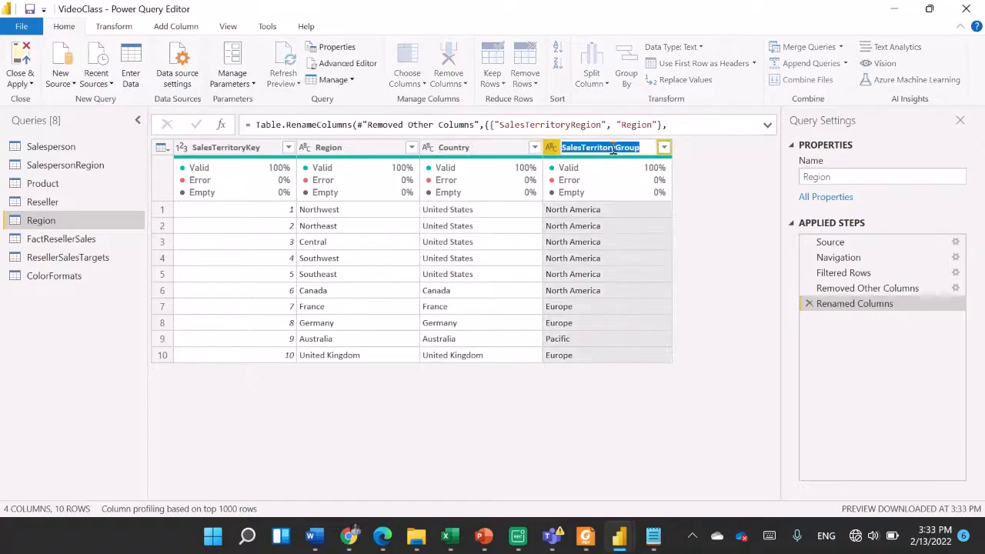
left_click(614, 148)
key("BackSpace")
key("BackSpace")
key("BackSpace")
key("BackSpace")
key("BackSpace")
key("BackSpace")
key("BackSpace")
key("BackSpace")
key("BackSpace")
key("BackSpace")
key("BackSpace")
key("BackSpace")
key("BackSpace")
key("BackSpace")
key("Return")
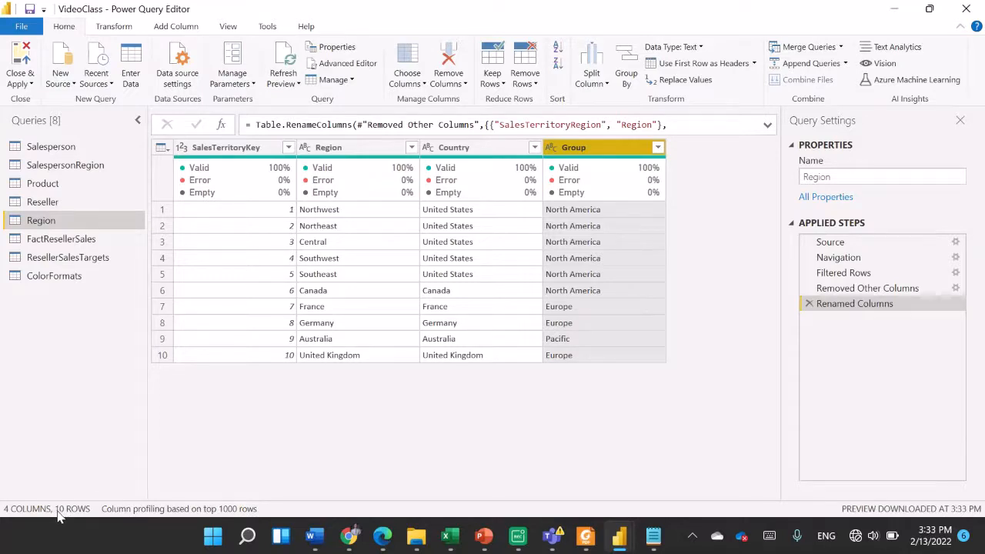
Rename the FactResellerSales query as Sales.
right_click(75, 246)
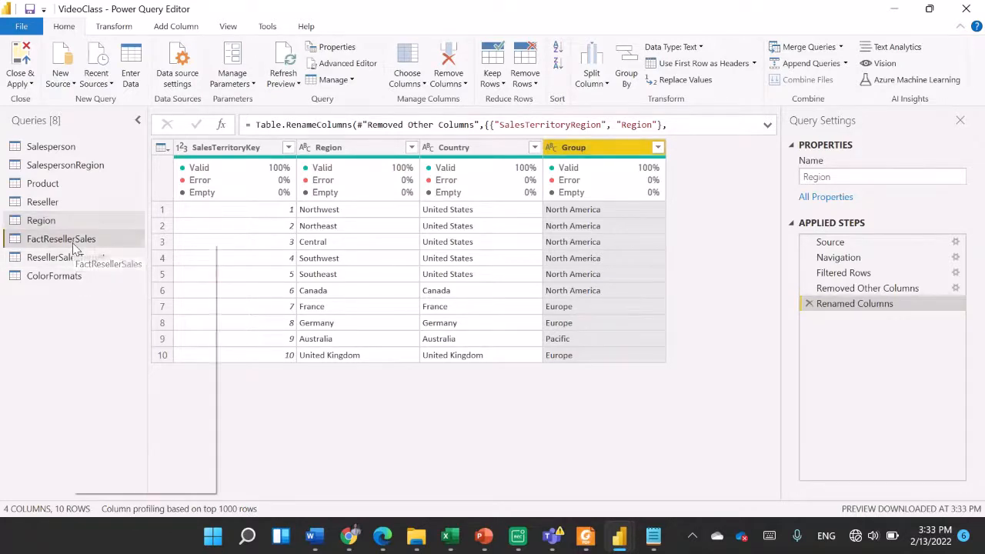
left_click(112, 301)
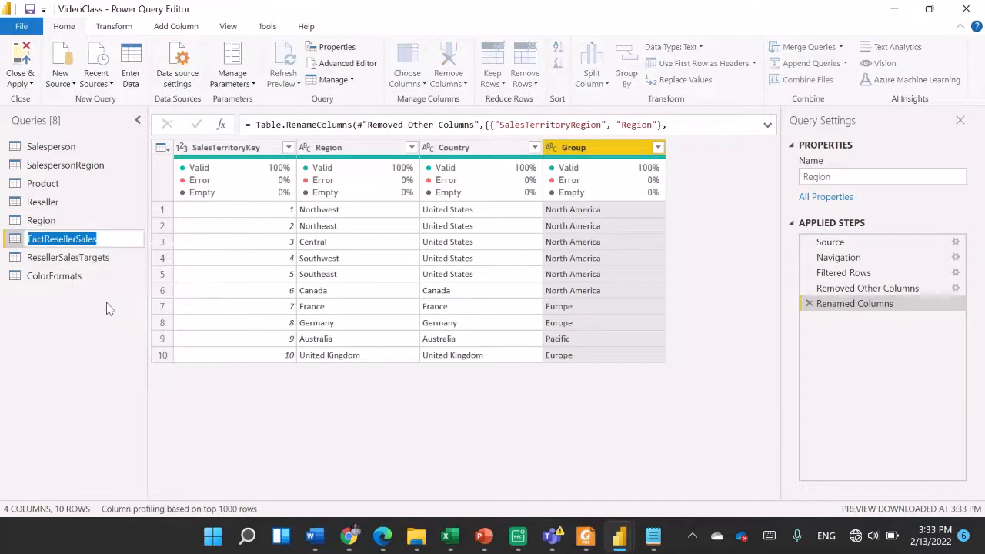
type("Sa")
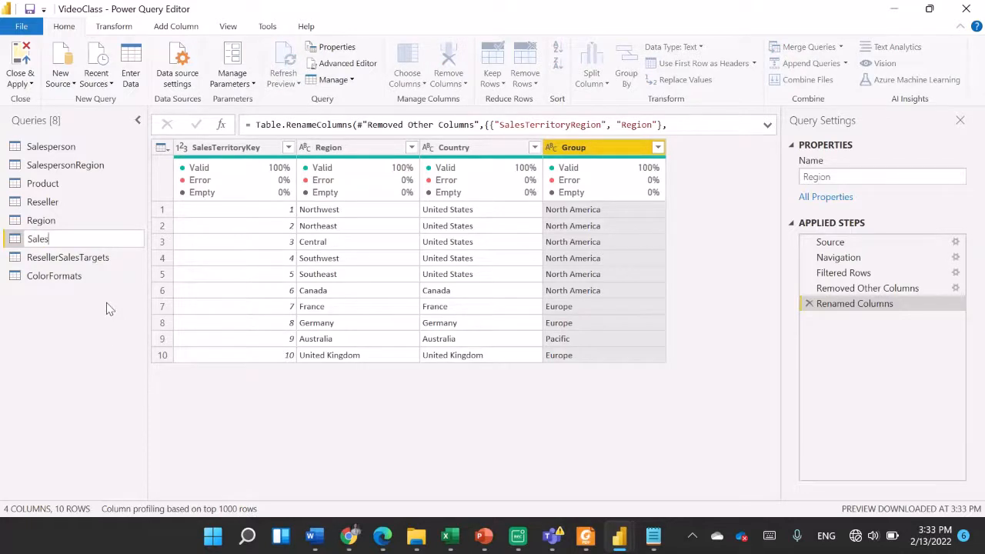
key("Return")
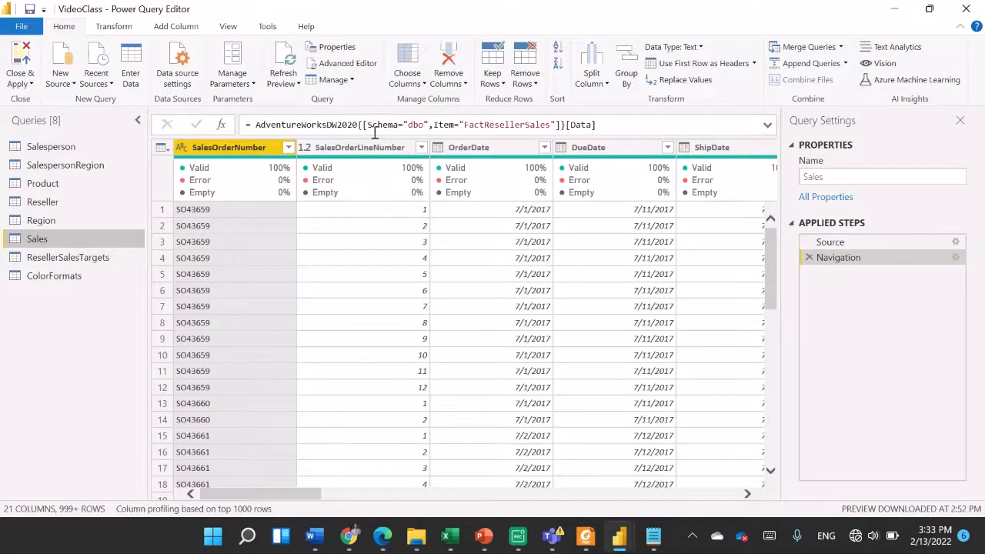
In the Sales query's column selection, clear all columns and select SalesOrderNumber, OrderDate, ProductKey, ResellerKey, EmployeeKey and SalesTerritoryKey.
left_click(412, 89)
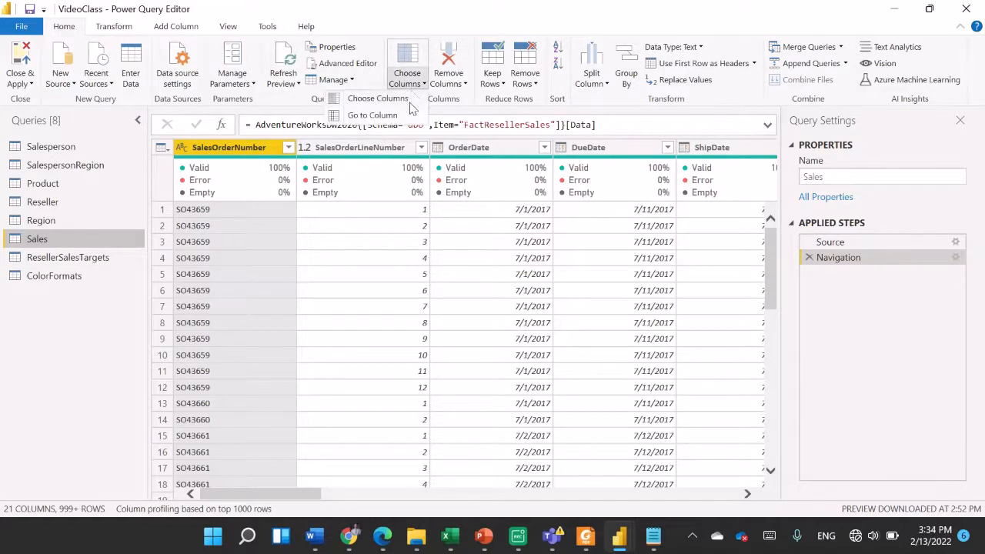
left_click(410, 101)
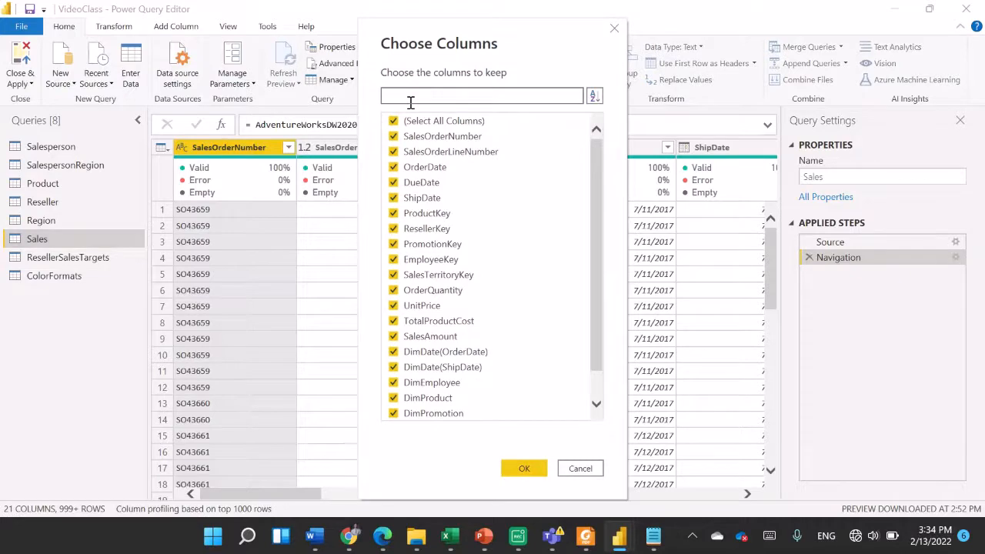
left_click(394, 121)
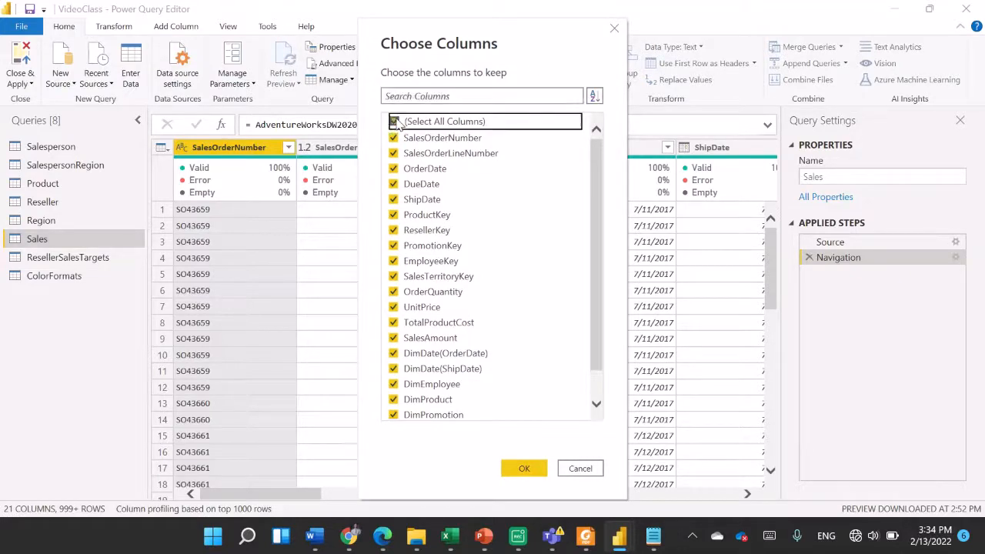
left_click(393, 138)
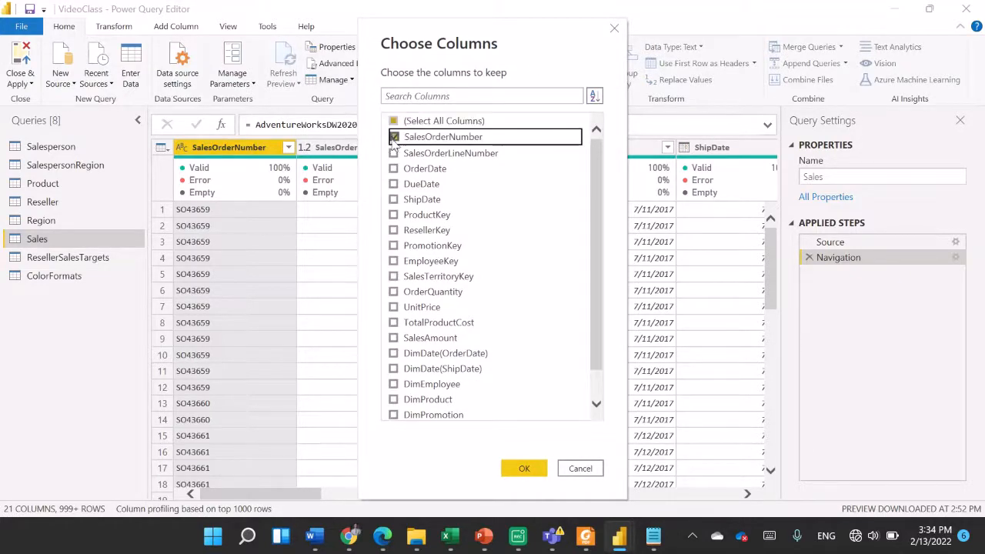
left_click(393, 168)
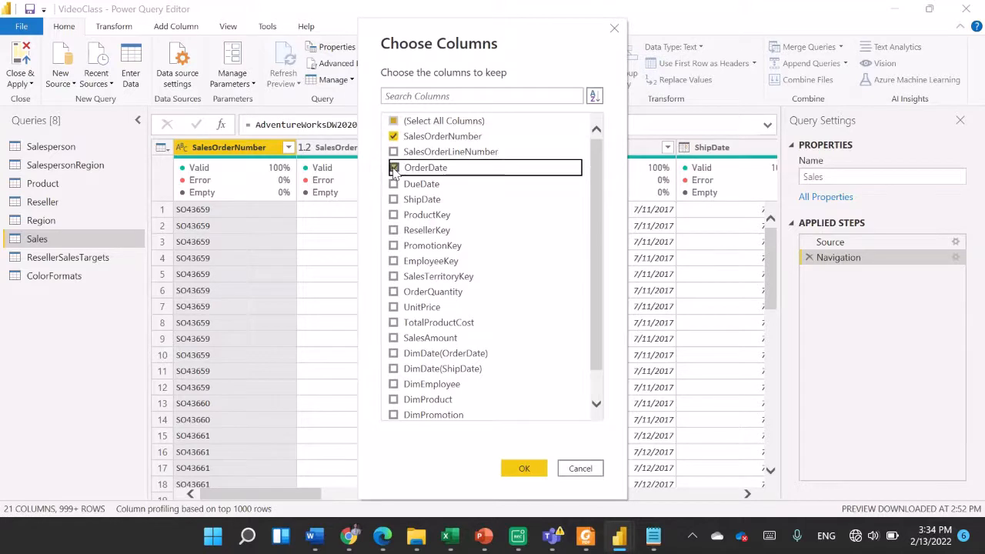
left_click(393, 216)
left_click(394, 230)
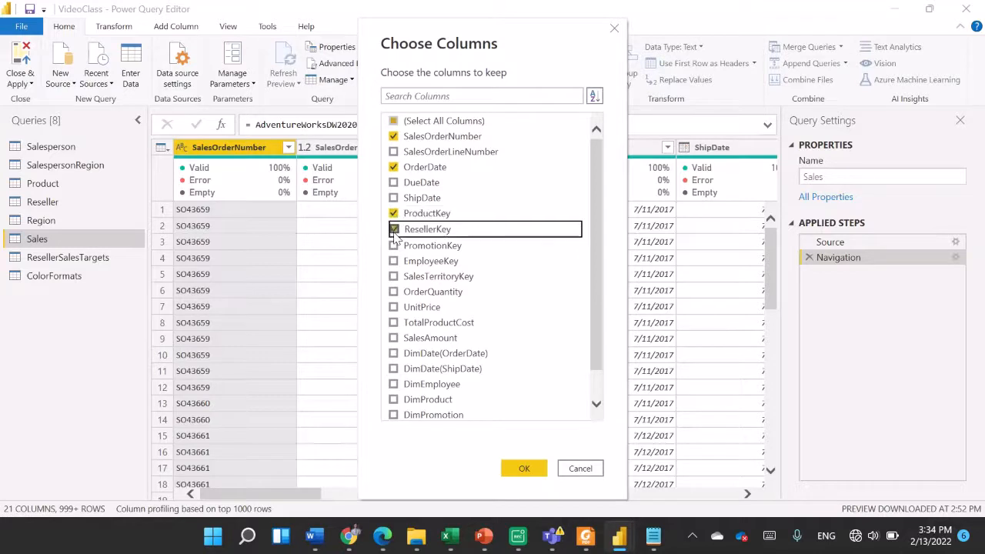
left_click(394, 261)
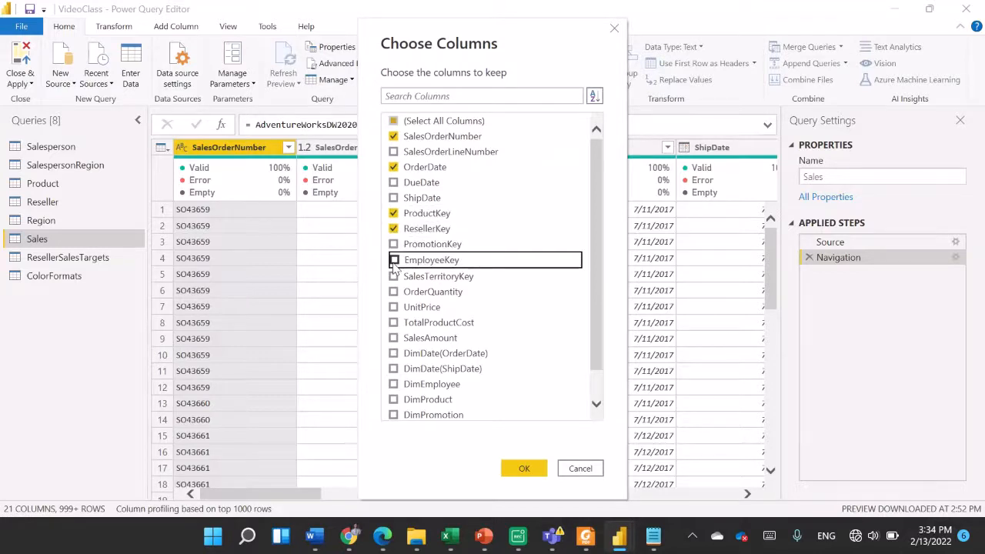
left_click(394, 278)
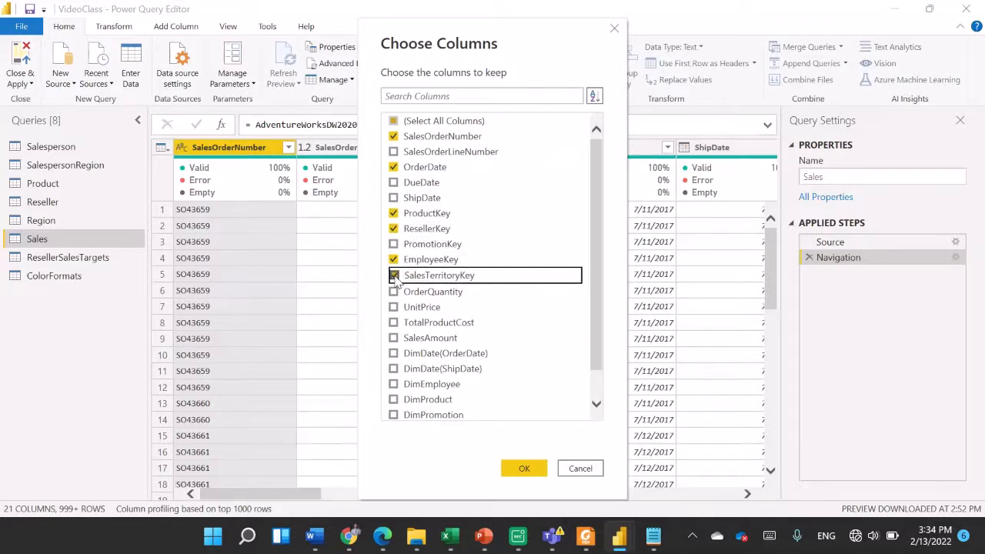
Add OrderQuantity, UnitPrice, TotalProductCost, SalesAmount and DimProduct to the columns to keep and apply the selection.
left_click(394, 293)
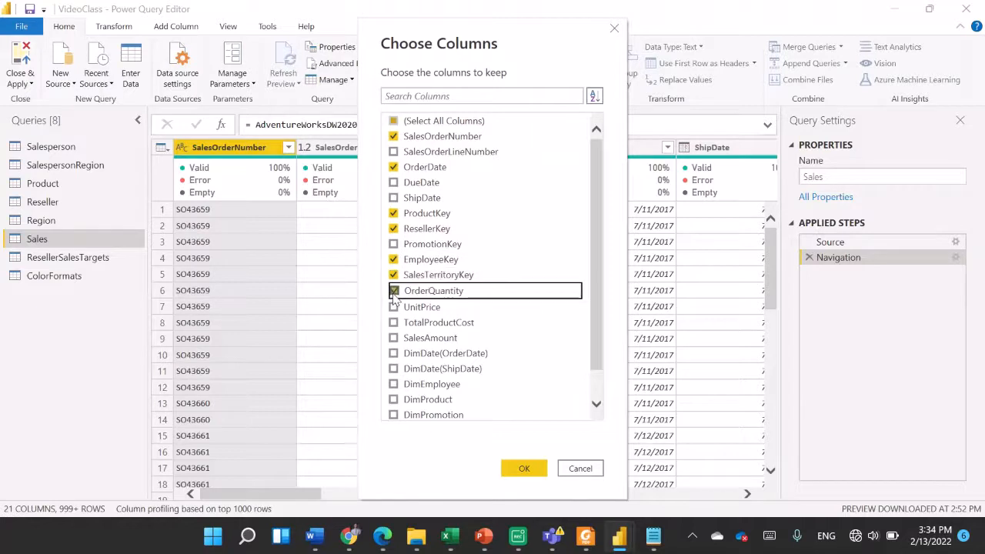
left_click(394, 307)
left_click(394, 308)
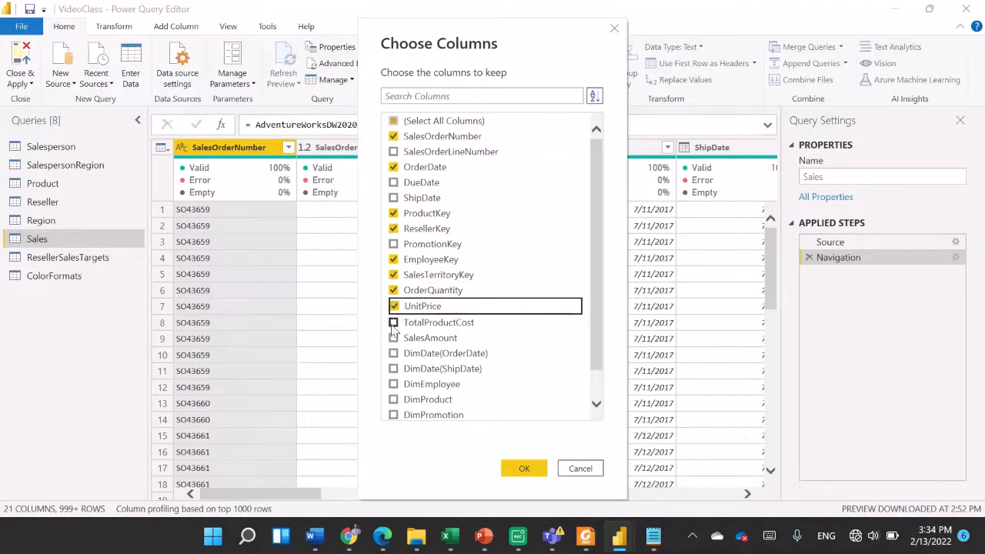
left_click(394, 324)
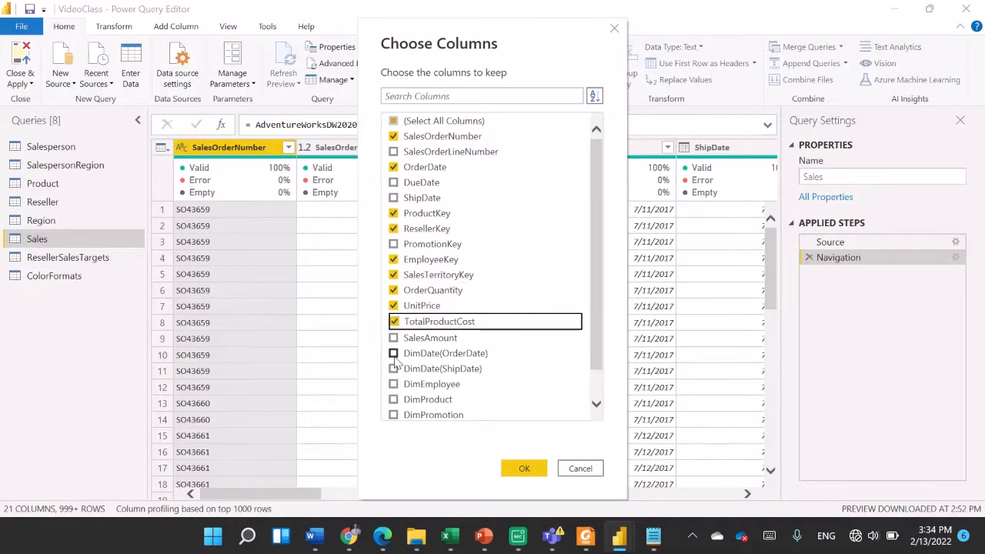
left_click(394, 338)
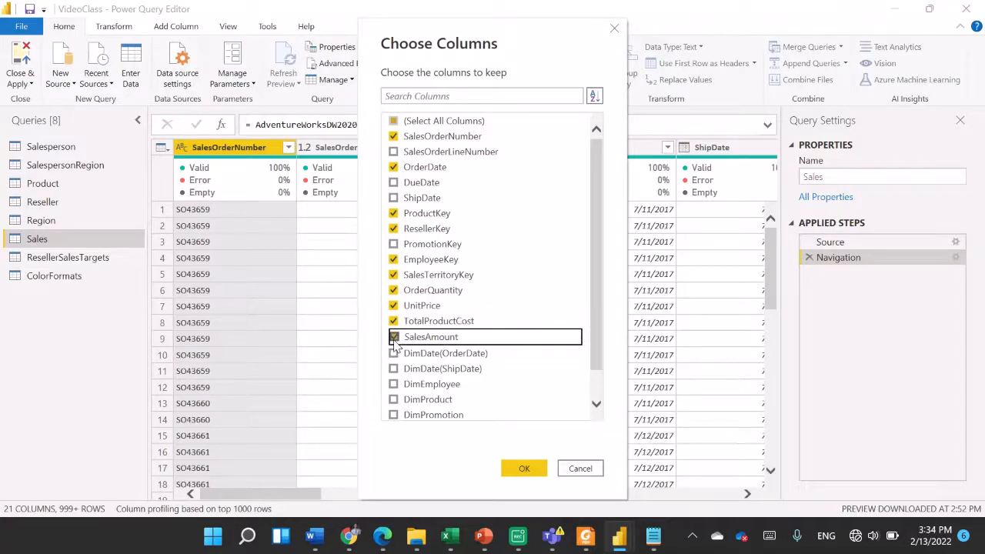
left_click(394, 401)
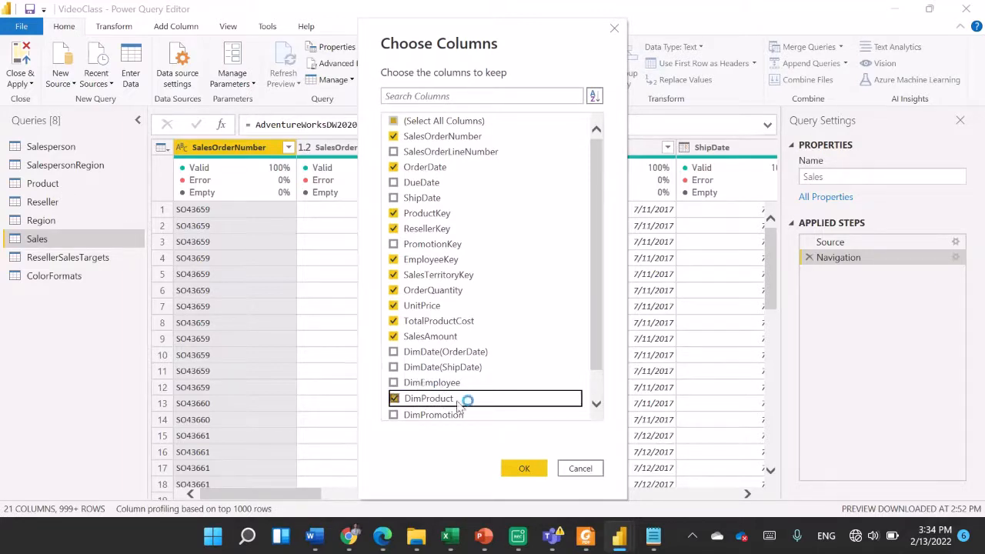
left_click(525, 469)
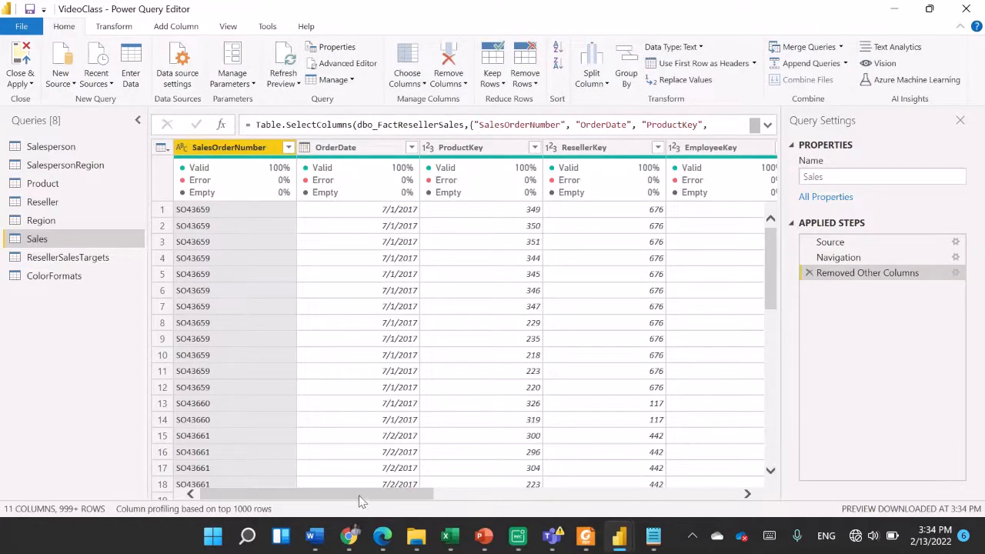
Expand the DimProduct column in the Sales query to include only StandardCost.
left_click_drag(358, 493, 690, 484)
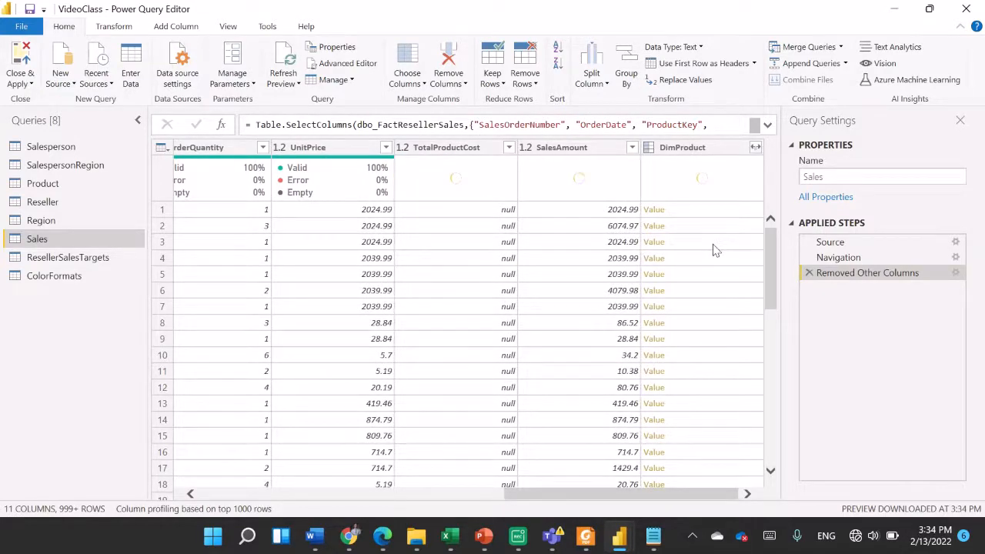
left_click(758, 152)
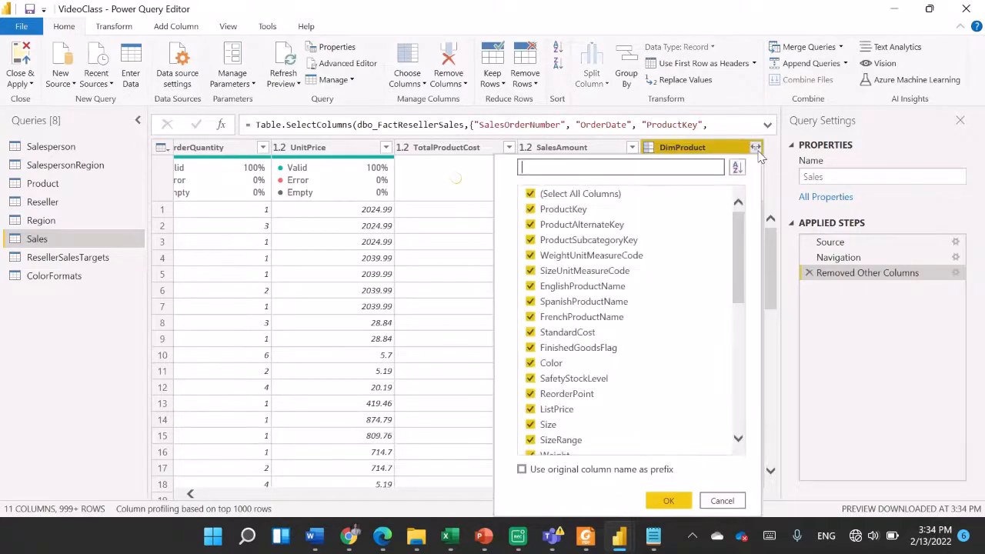
left_click(531, 195)
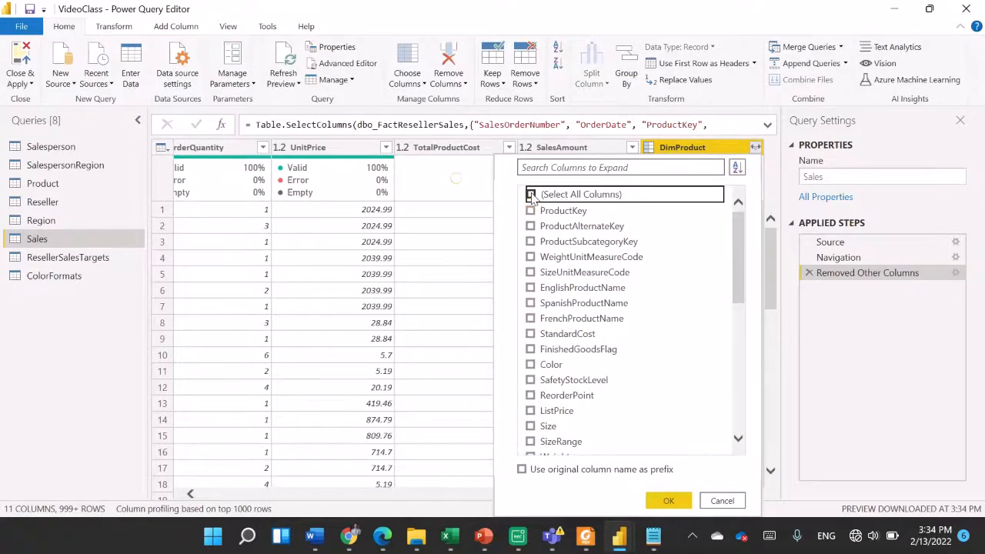
left_click(530, 334)
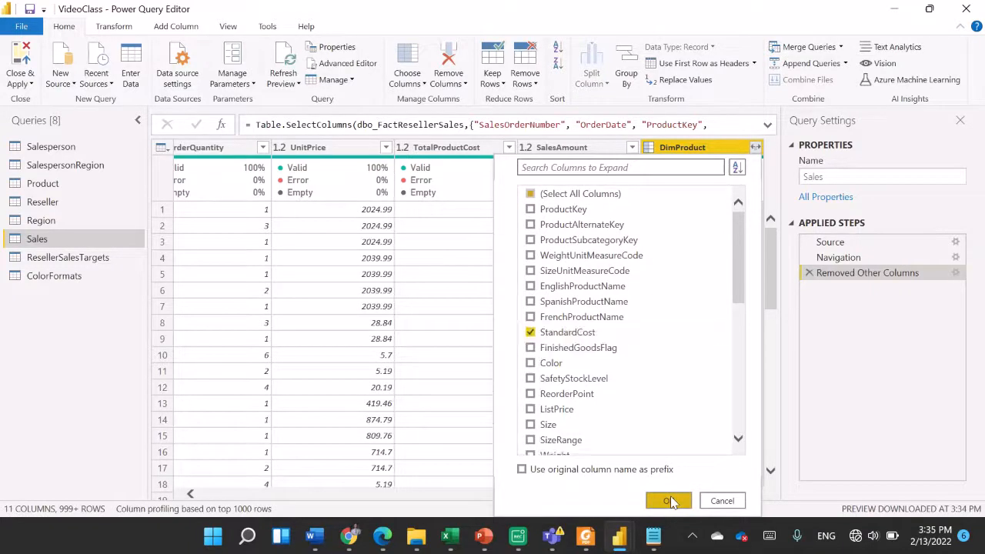
left_click(669, 501)
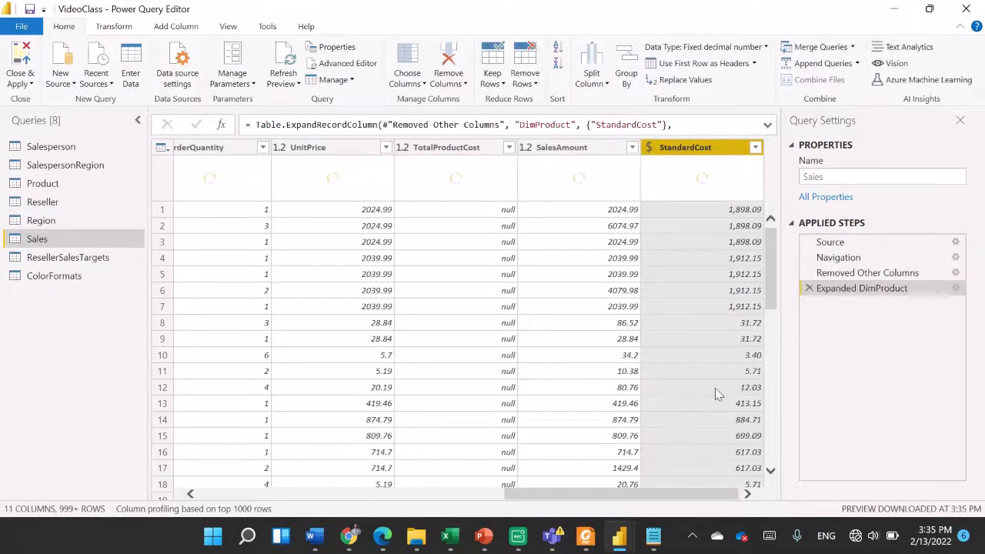
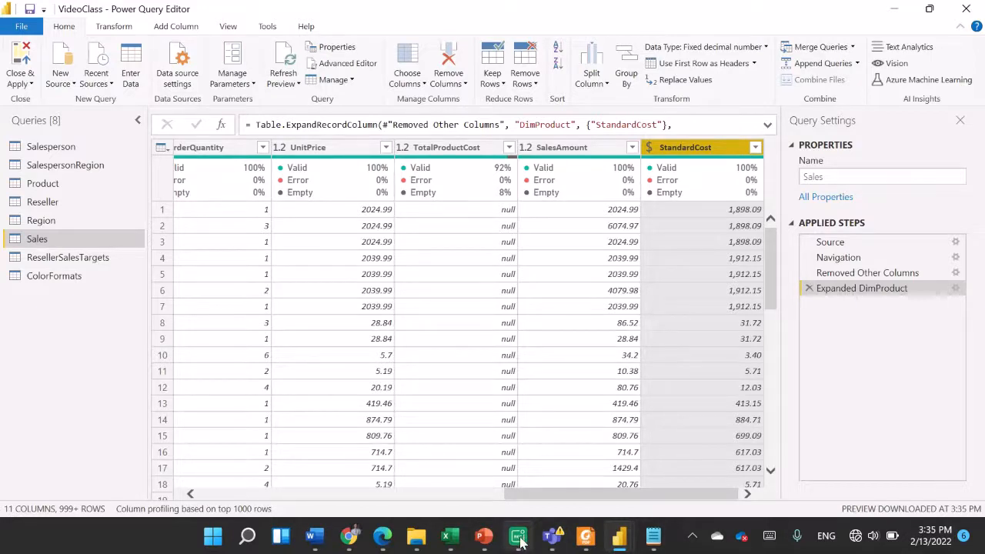
Start a custom column in the Sales query and name it Cost.
mouse_move(518, 545)
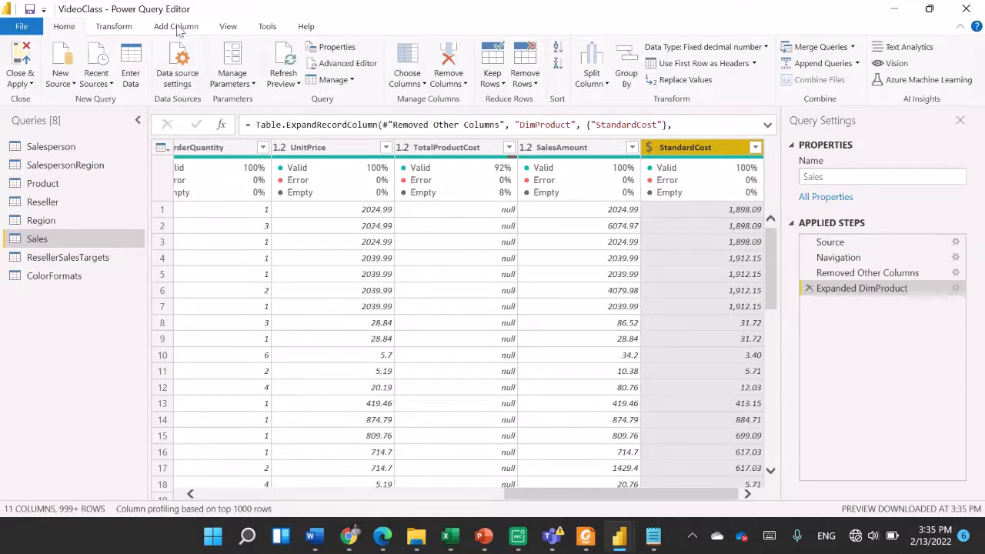
left_click(177, 28)
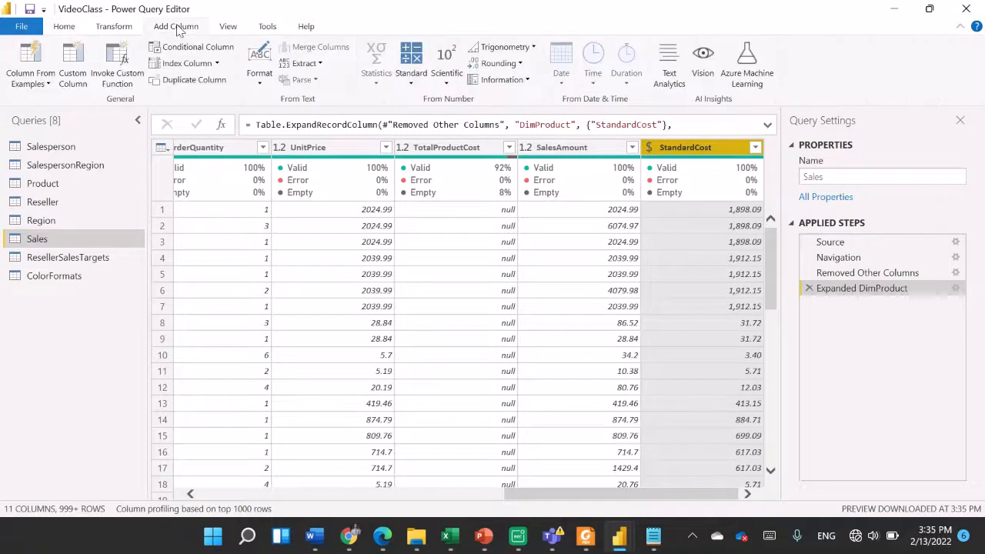
left_click(82, 83)
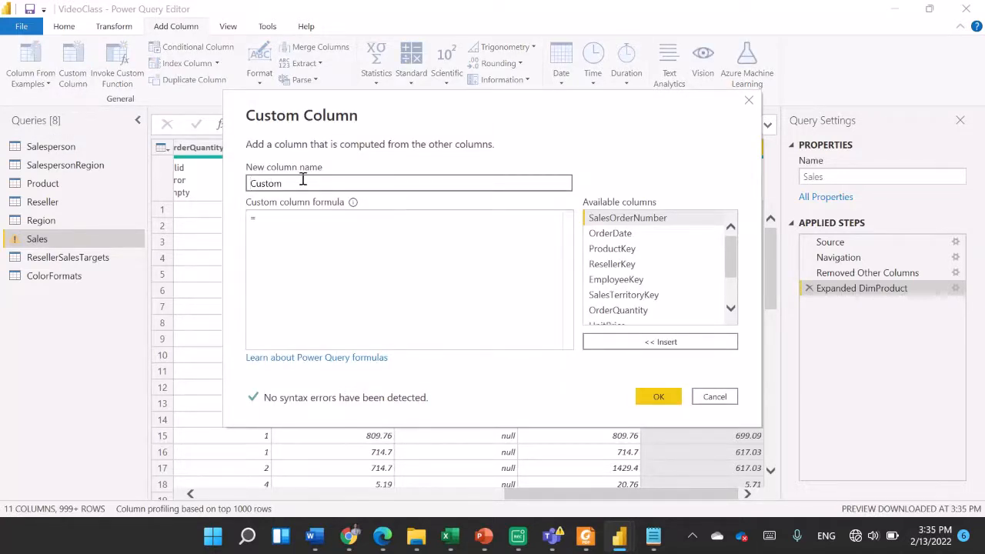
left_click(303, 178)
key("BackSpace")
key("BackSpace")
key("BackSpace")
key("BackSpace")
key("BackSpace")
Begin the Cost column's formula with the condition if[TotalProductCost]= null then.
left_click(303, 218)
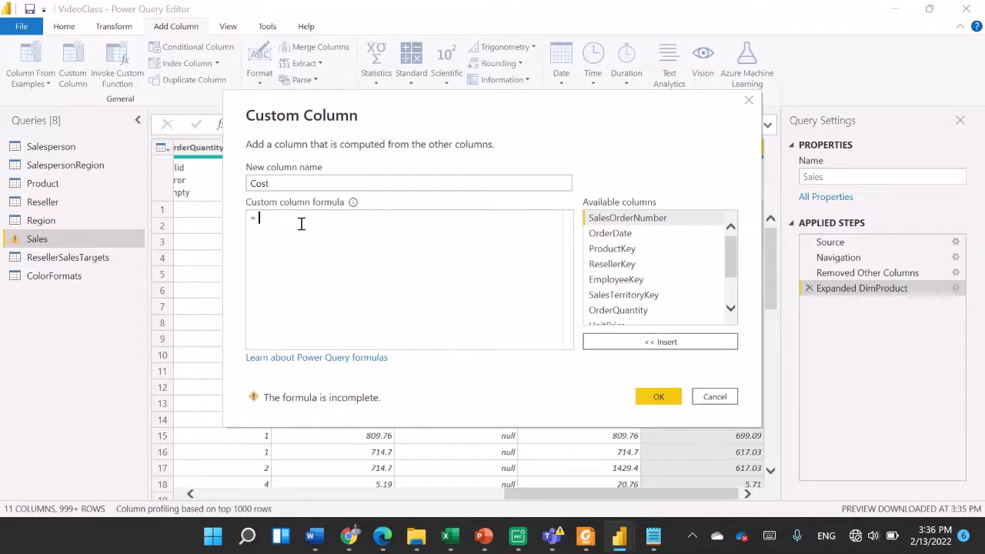
type("if ")
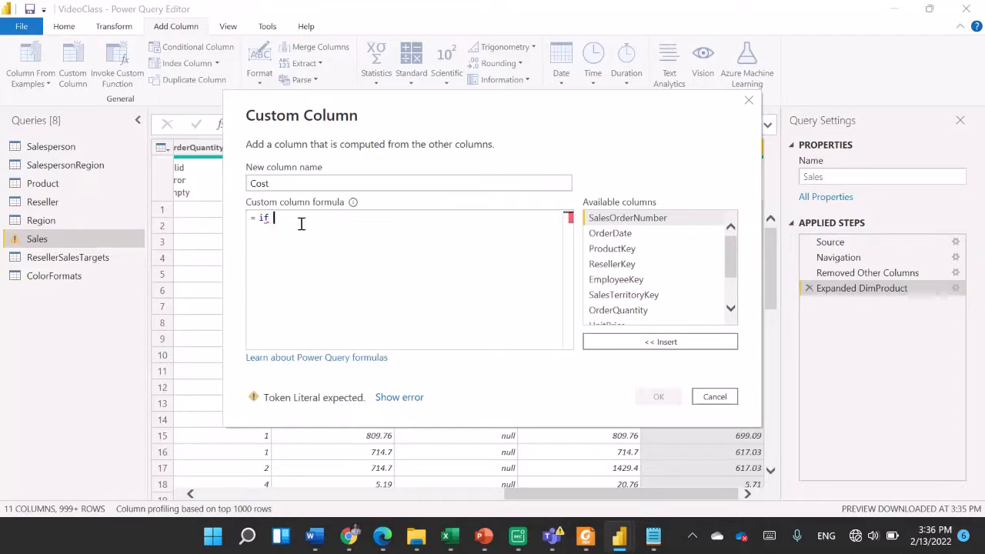
type("[")
key("BackSpace")
type("[")
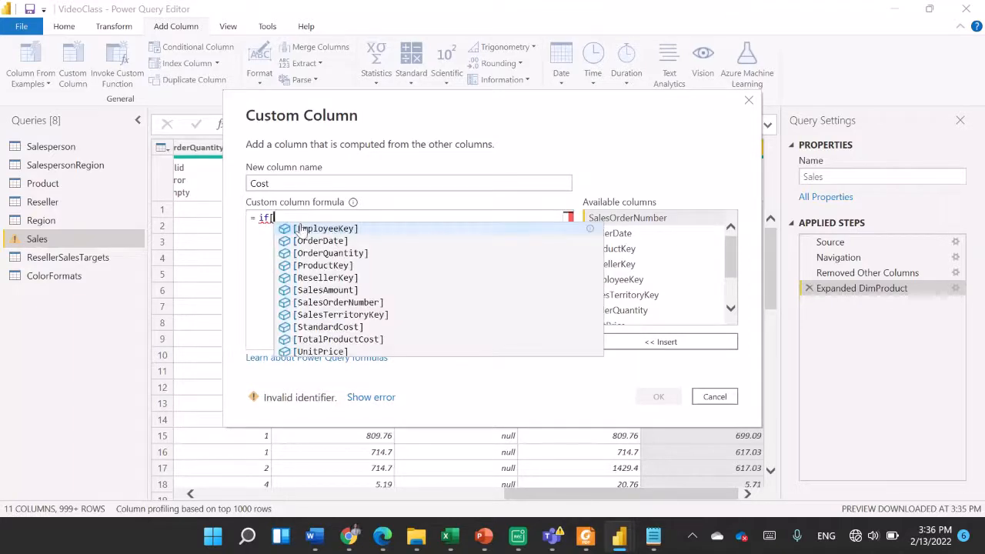
type("To")
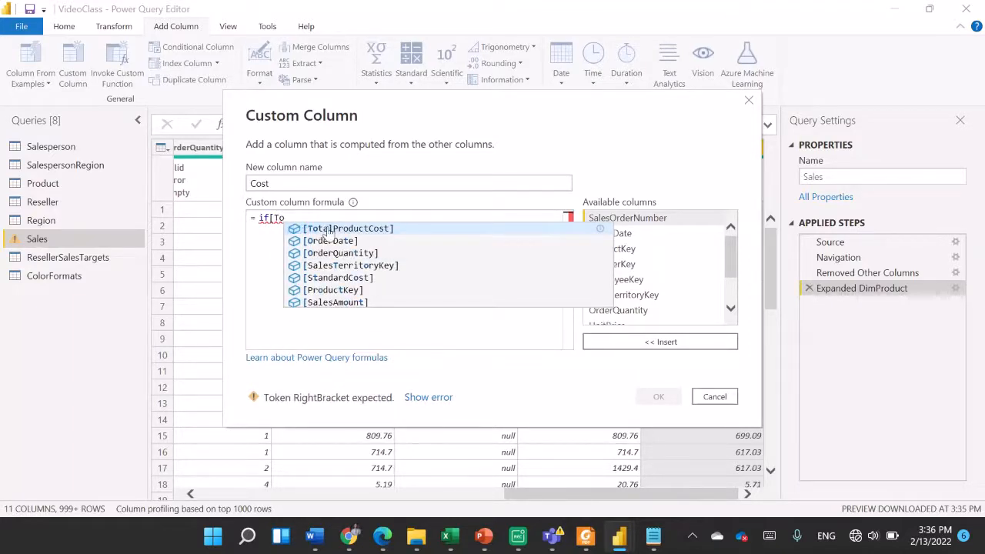
left_click(331, 231)
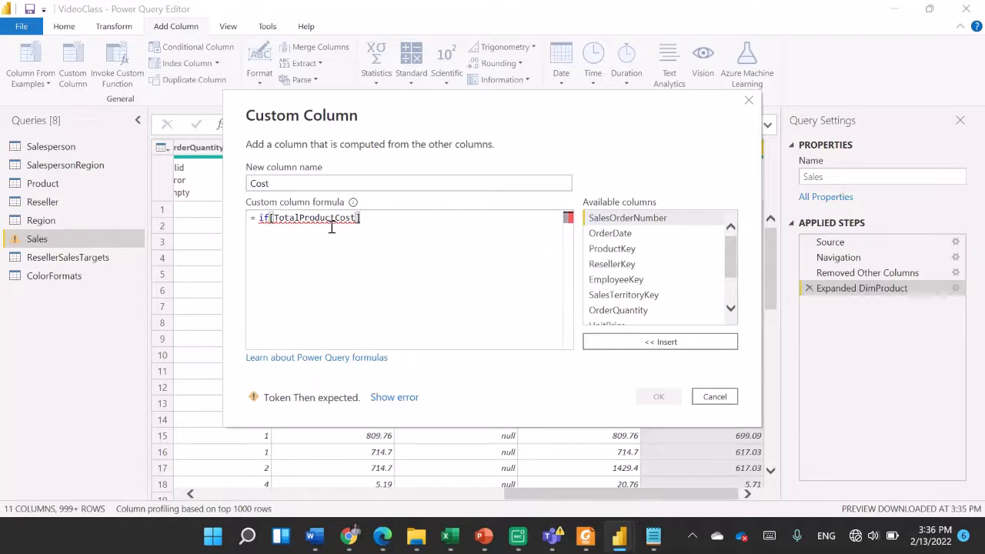
type("=")
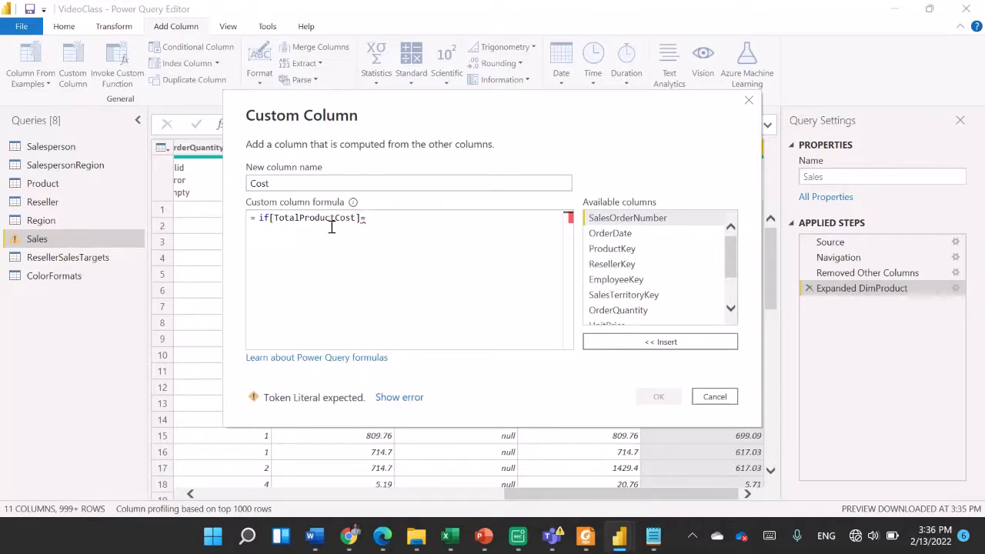
type(" nu")
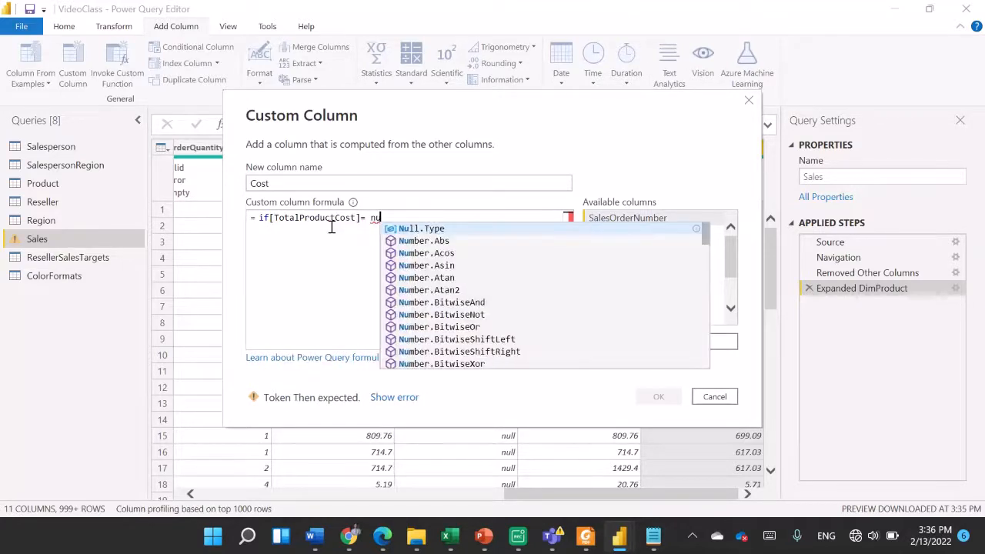
type("ll then [")
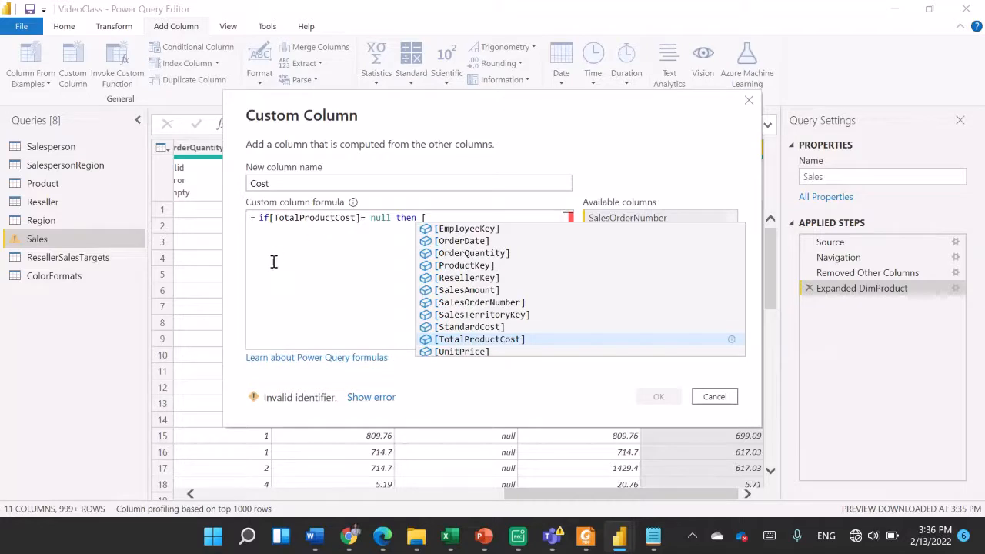
Complete the Cost formula with [OrderQuantity] * [StandardCost] else [TotalProductCost] and create the column.
left_click(475, 254)
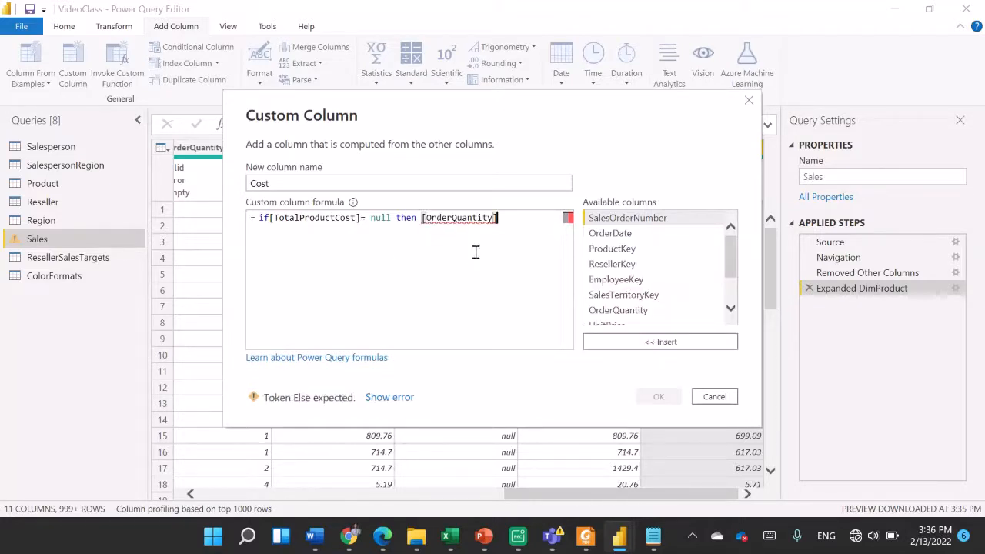
type("*")
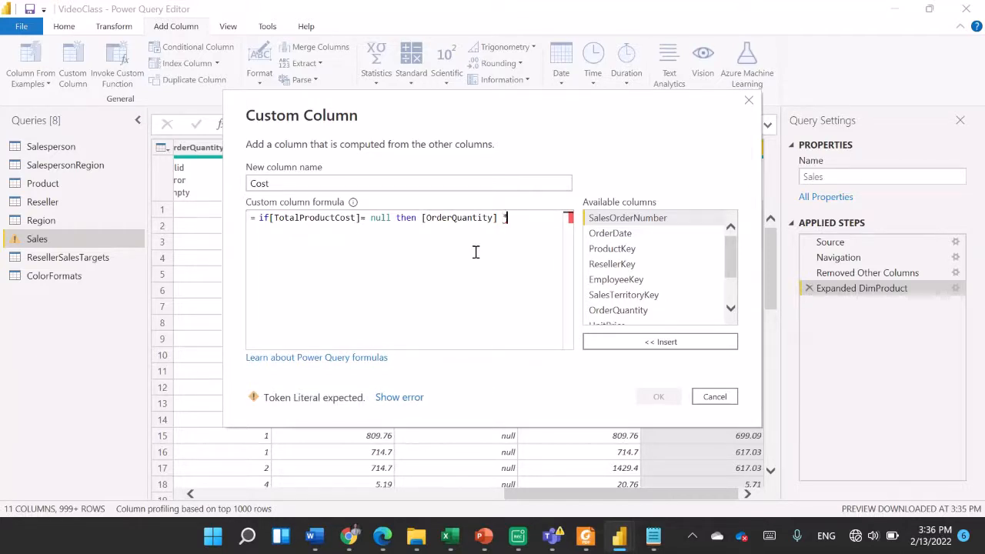
type(" [")
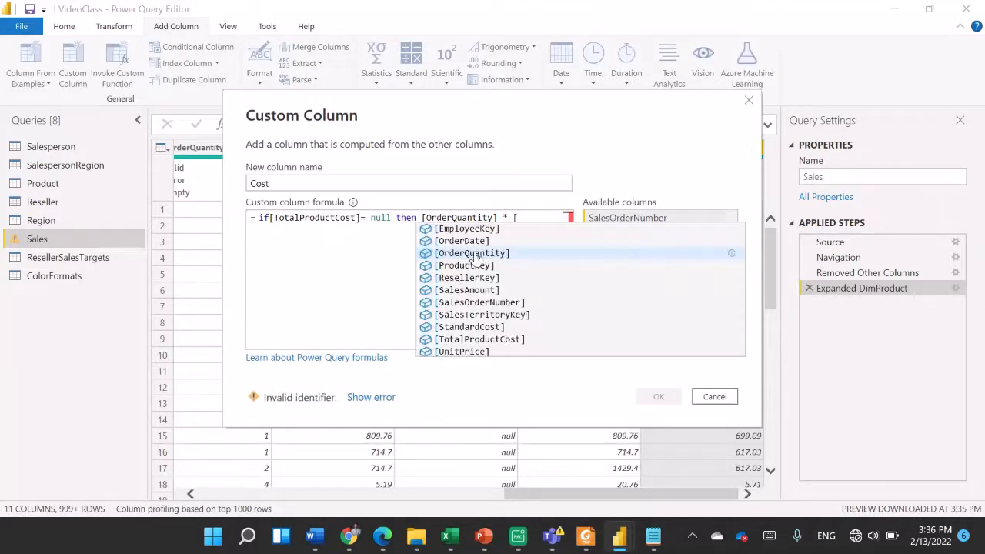
left_click(464, 328)
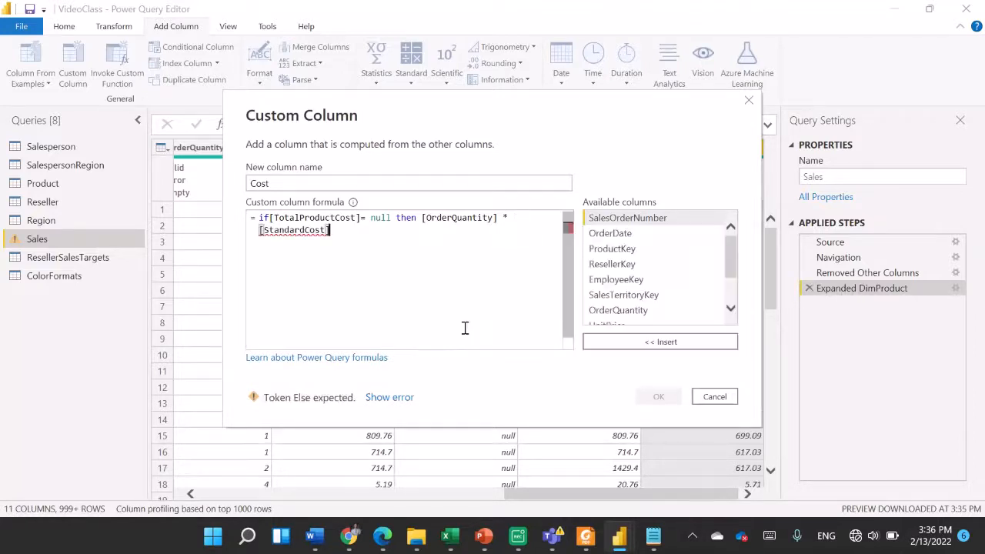
type("else ")
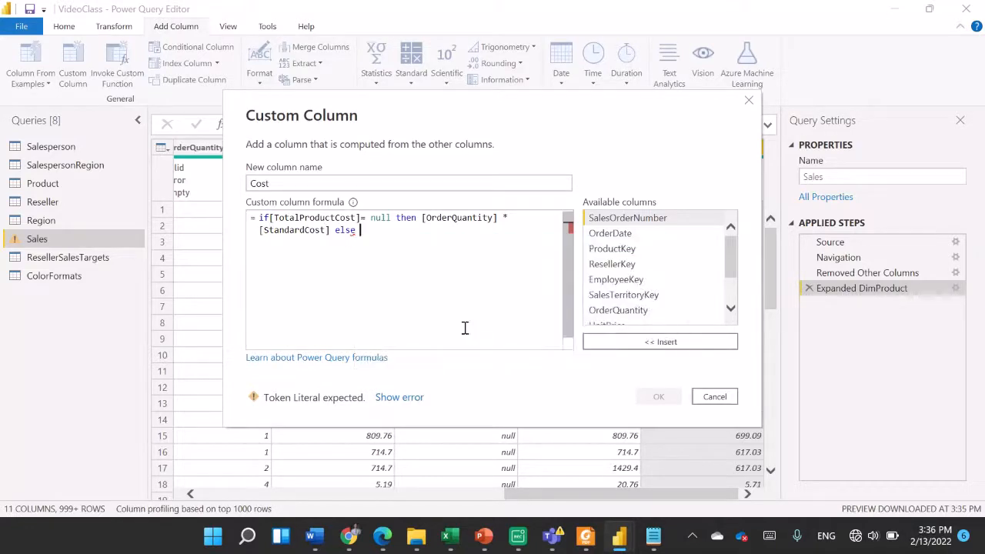
type("[")
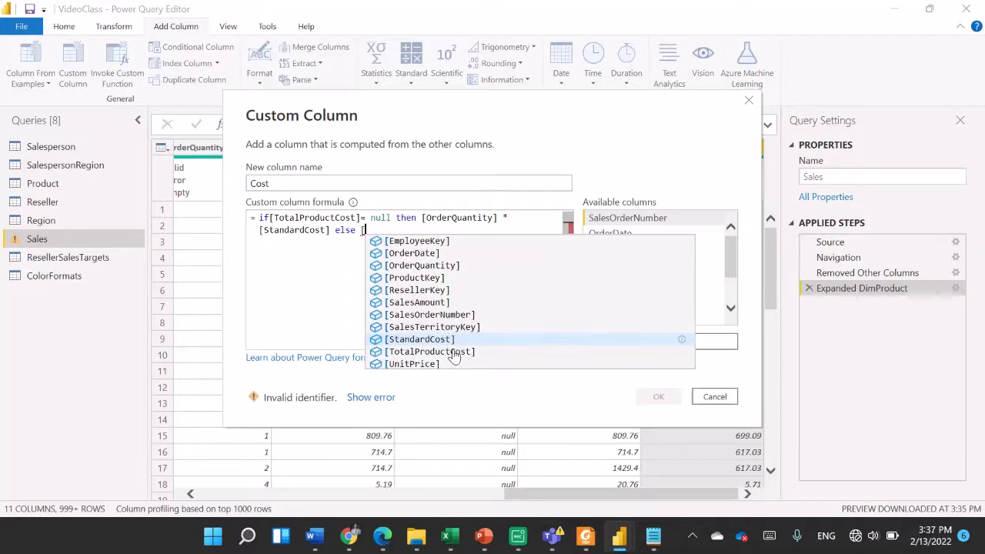
left_click(454, 351)
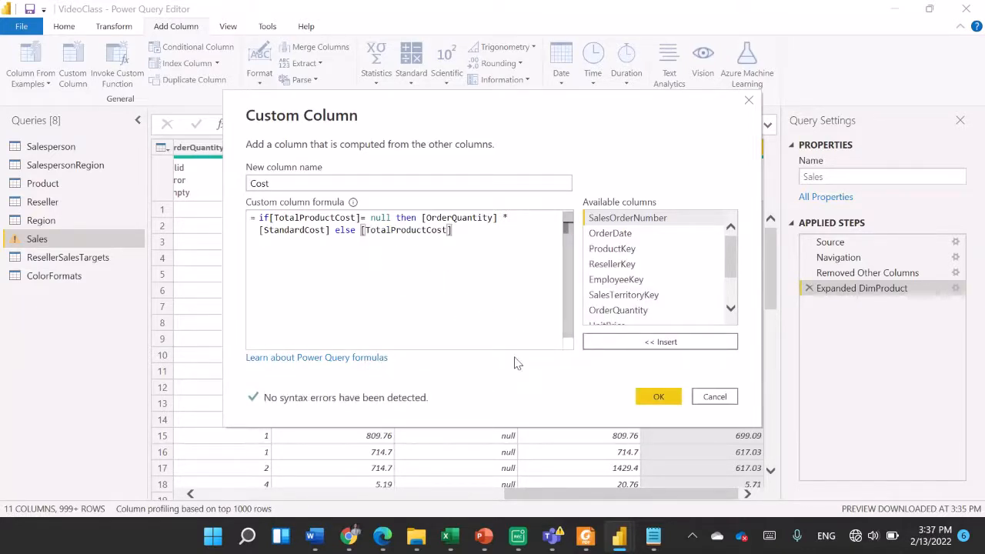
left_click(659, 397)
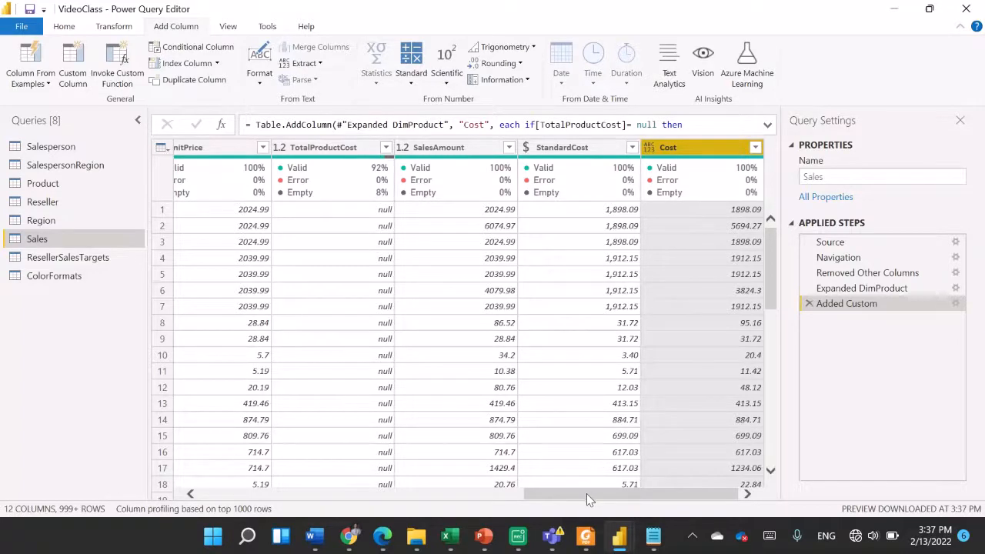
Compare the Cost values with the OrderQuantity, TotalProductCost and StandardCost columns in the Sales query.
left_click_drag(587, 495, 554, 496)
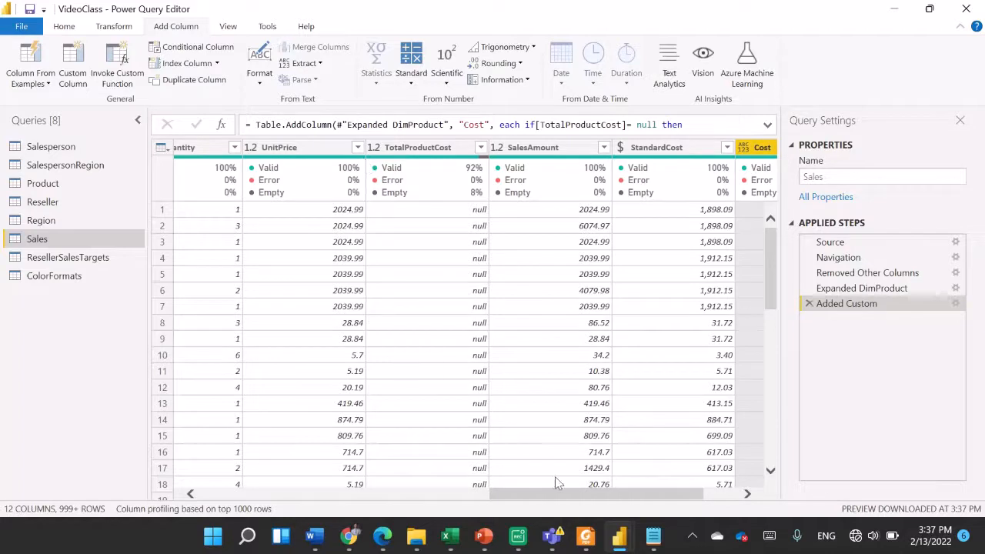
left_click_drag(557, 495, 490, 496)
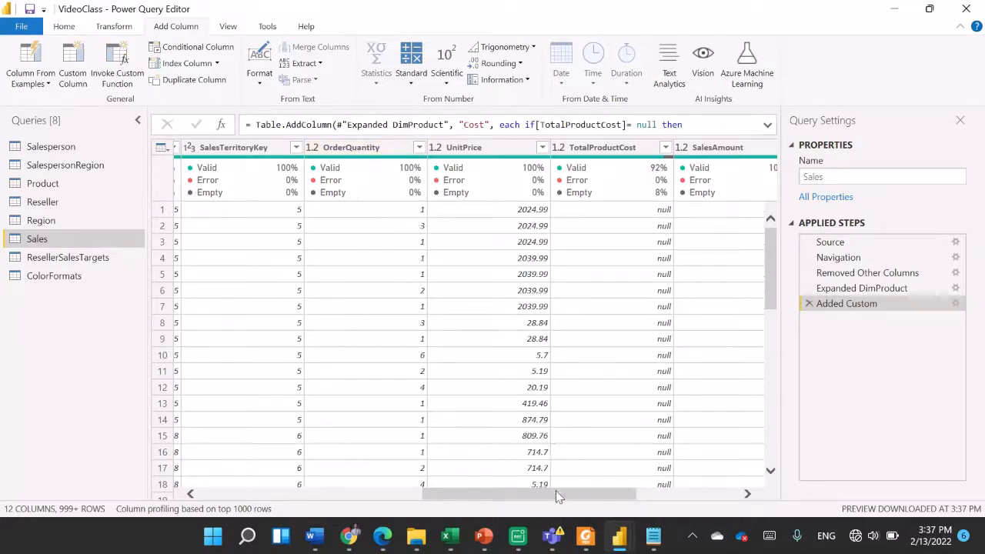
left_click_drag(558, 496, 654, 493)
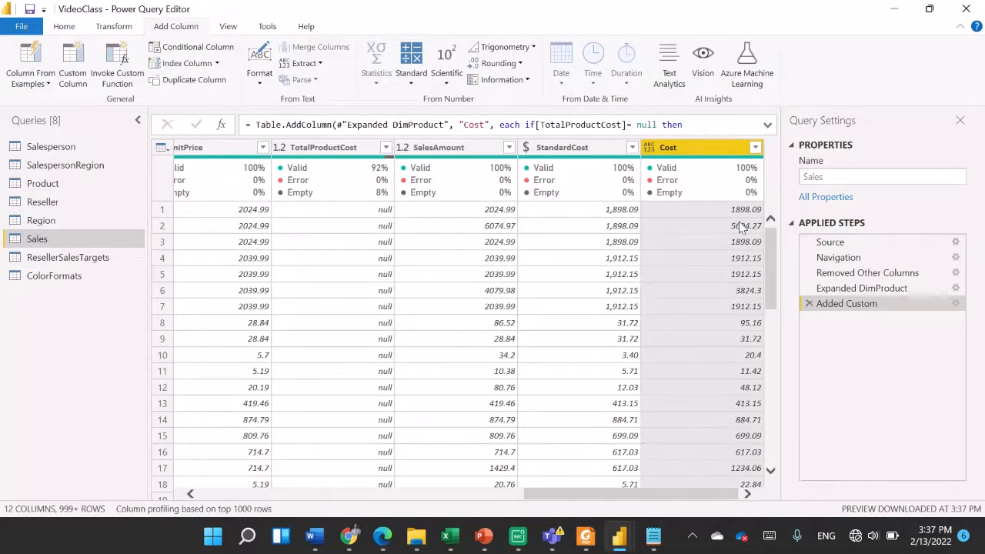
left_click_drag(623, 493, 534, 491)
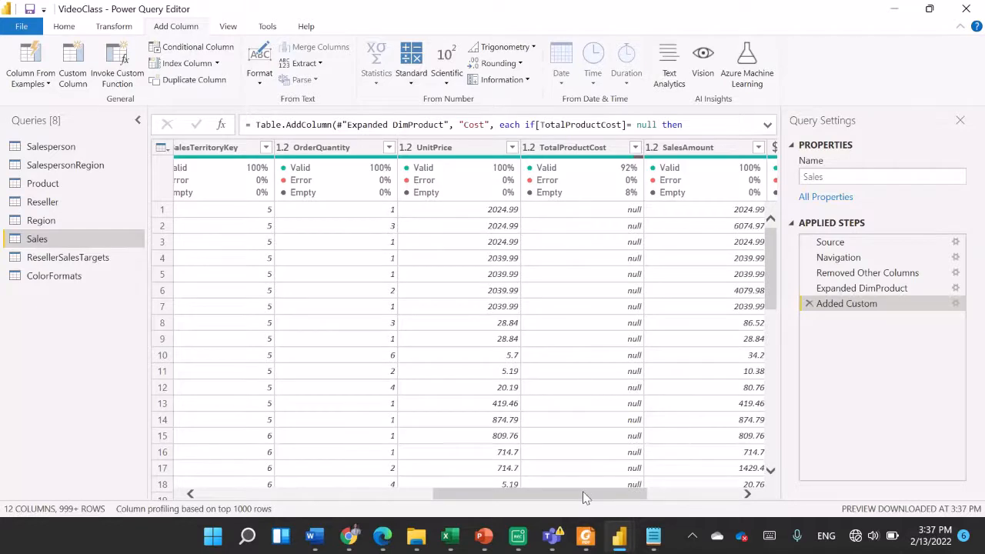
left_click_drag(583, 491, 675, 493)
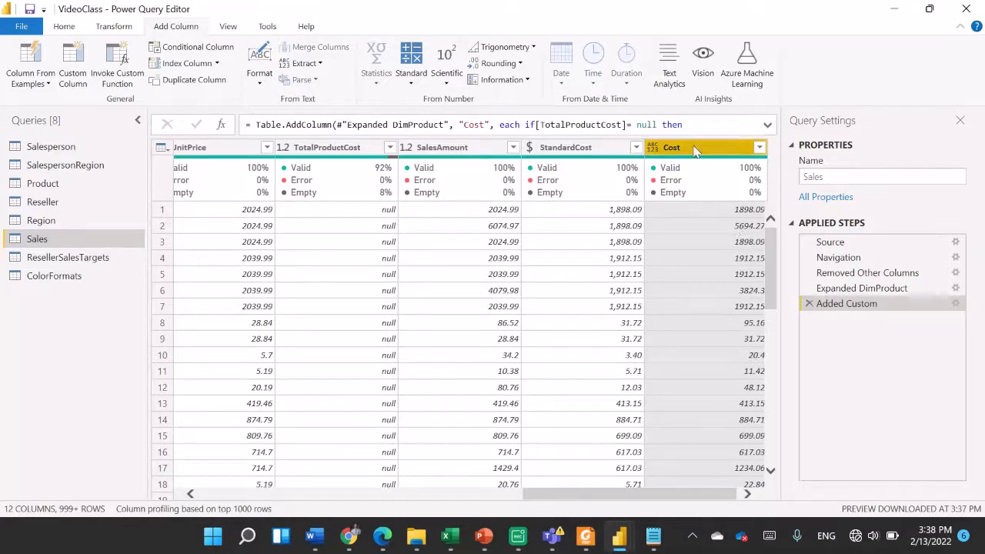
left_click_drag(632, 497, 660, 500)
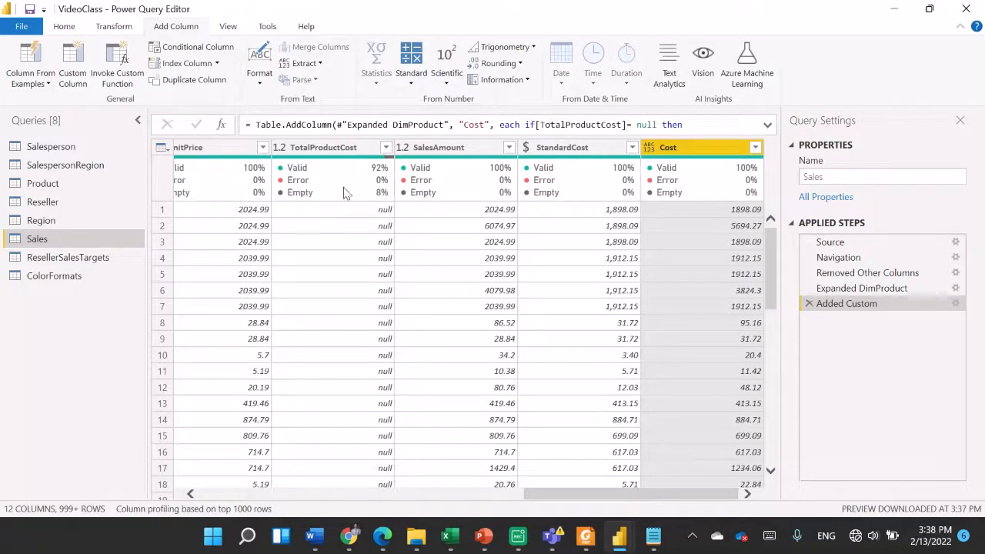
Remove the TotalProductCost and StandardCost columns from the Sales query.
mouse_move(346, 192)
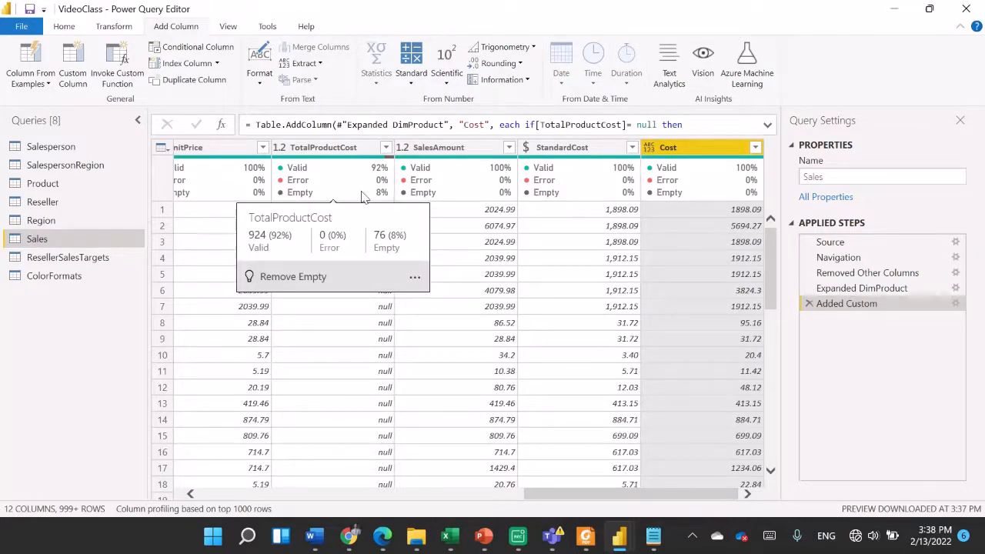
right_click(347, 154)
left_click(372, 177)
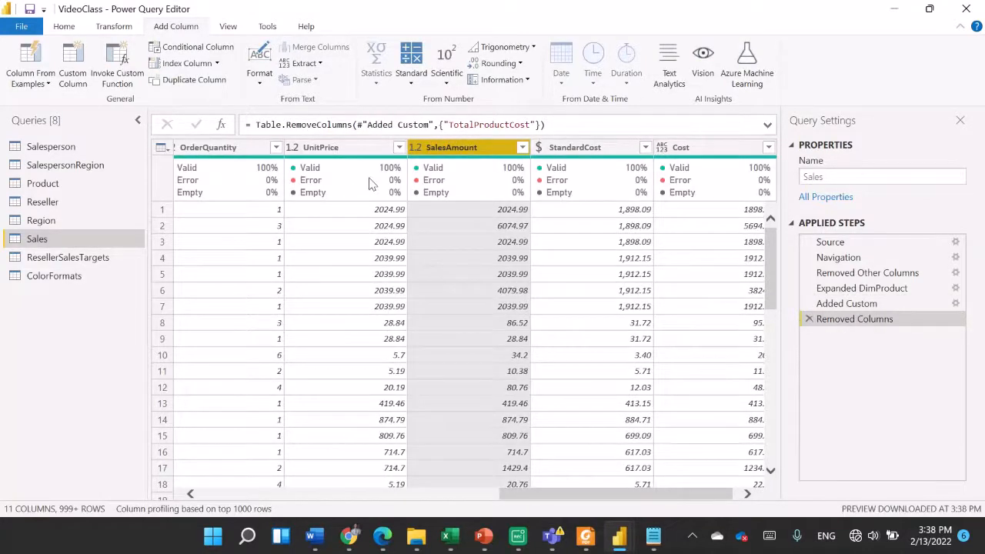
right_click(565, 152)
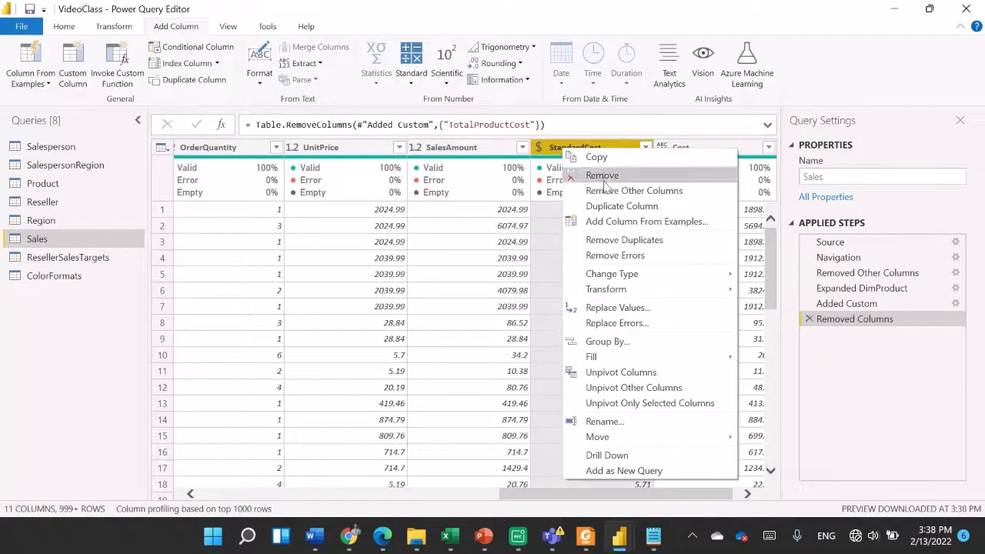
key("Escape")
key("Delete")
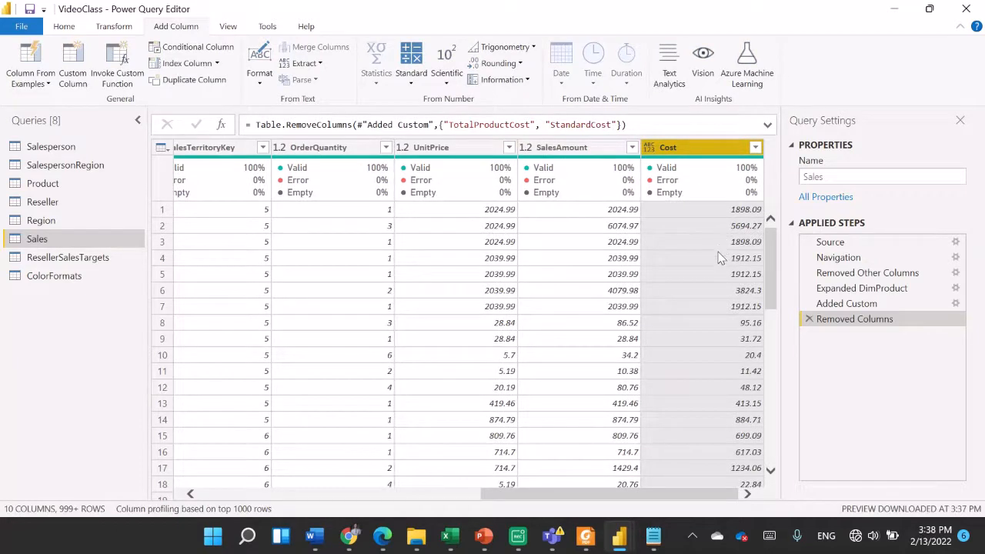
Rename the OrderQuantity column to Quantity and the UnitPrice column to Unit Price.
left_click(322, 151)
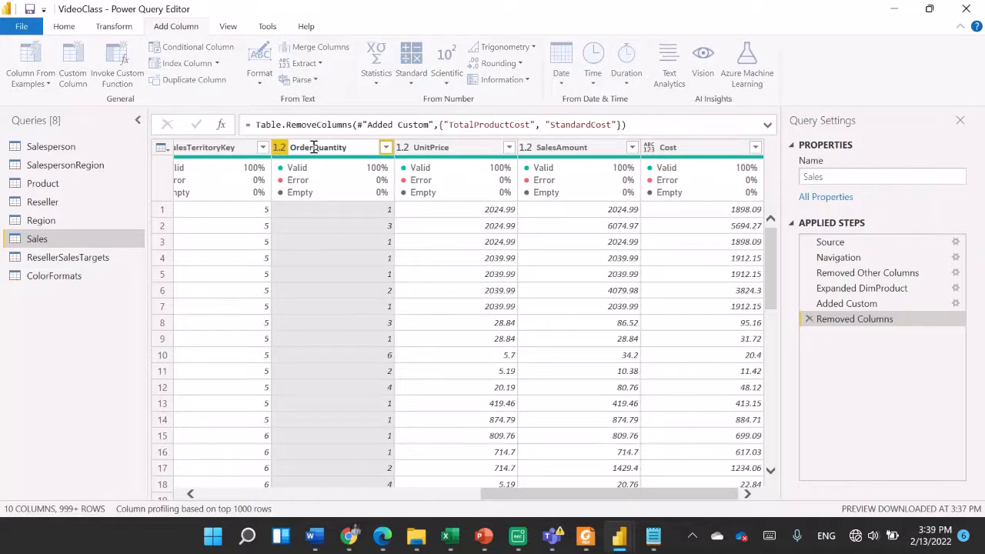
key("BackSpace")
key("BackSpace")
key("BackSpace")
key("BackSpace")
key("Return")
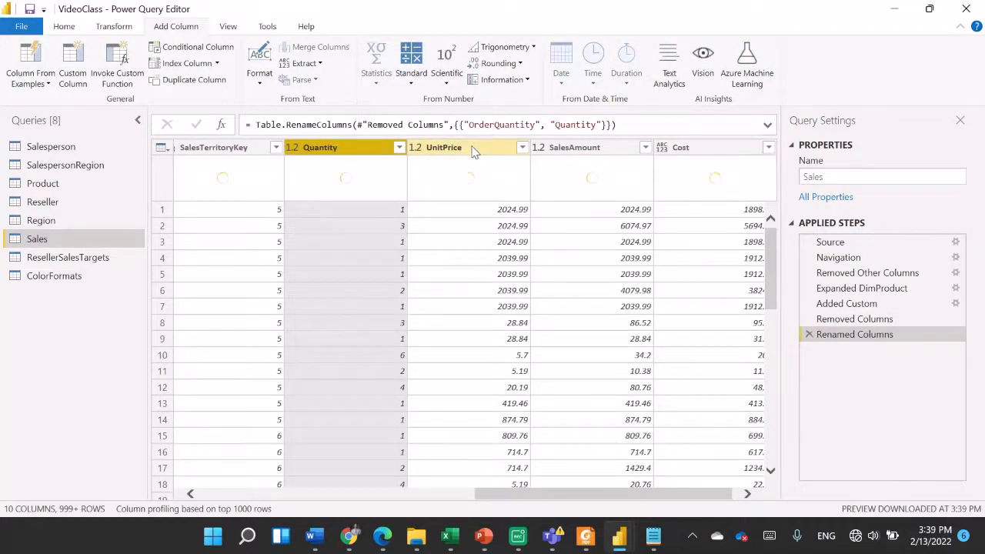
double_click(454, 148)
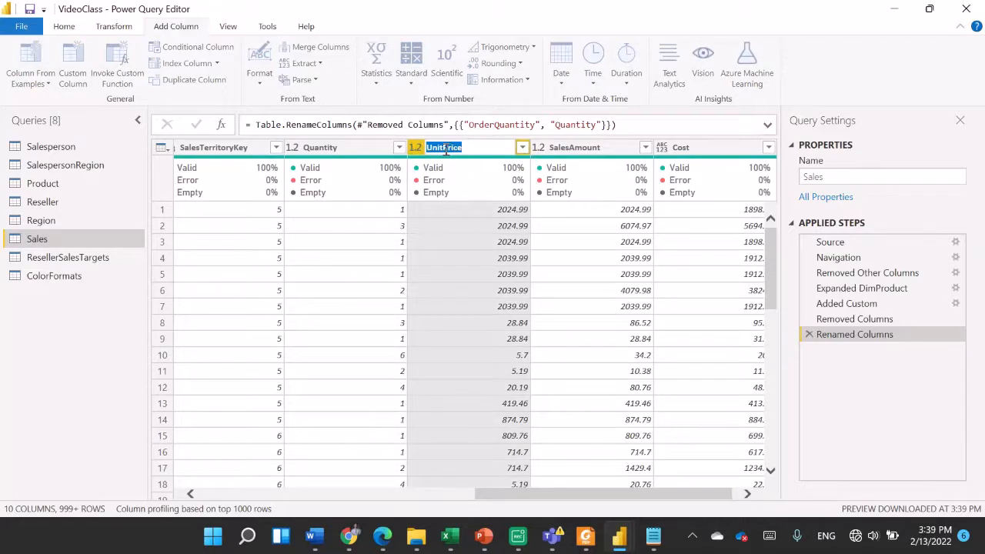
left_click(446, 148)
key("Return")
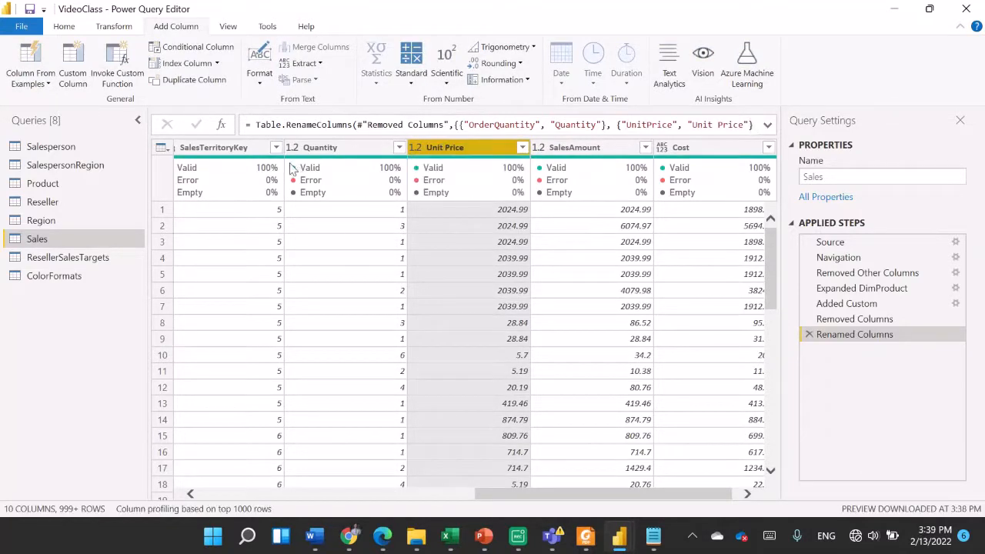
Rename the SalesAmount column in the Sales query to Sales.
double_click(576, 148)
left_click(609, 149)
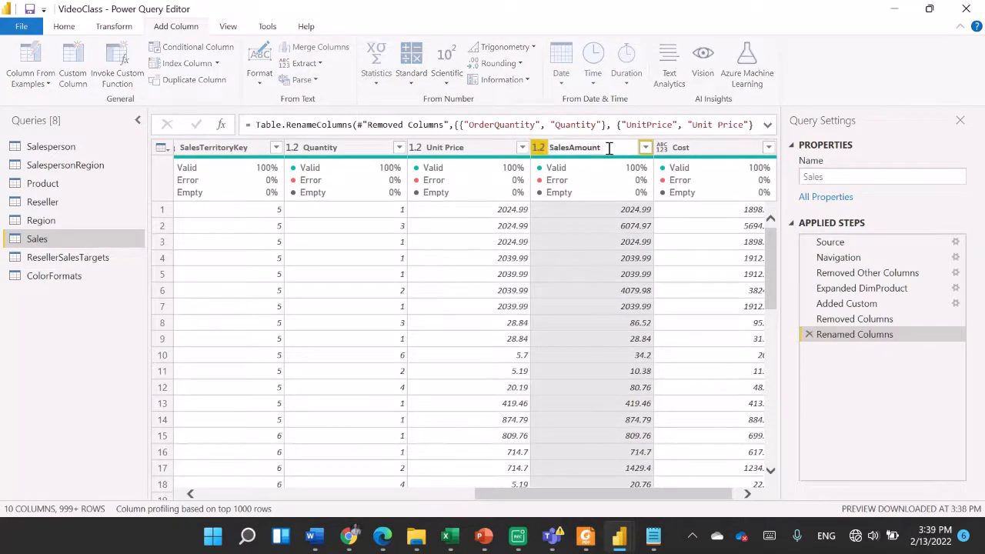
key("BackSpace")
key("BackSpace")
key("BackSpace")
key("BackSpace")
left_click(609, 149)
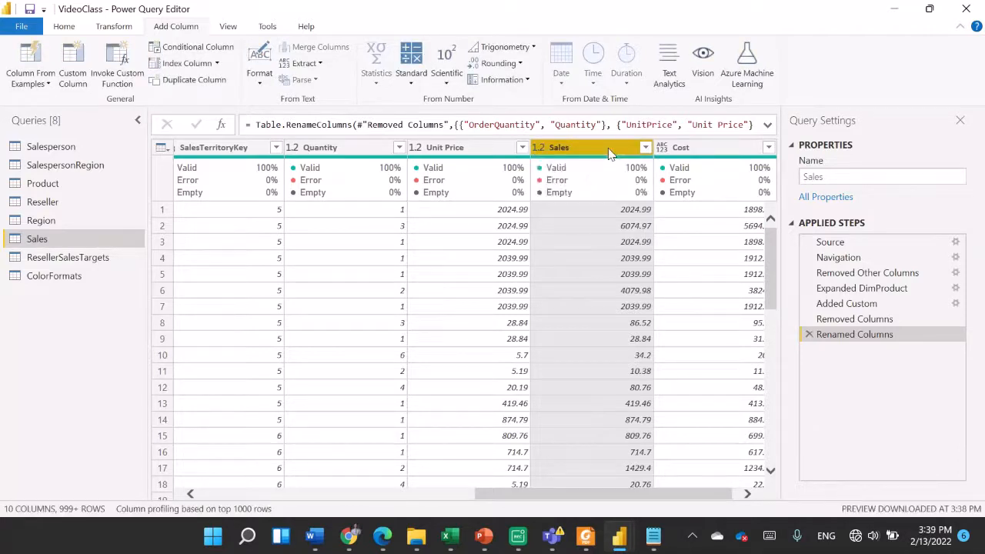
Change the Quantity column's data type to Whole Number.
left_click(295, 150)
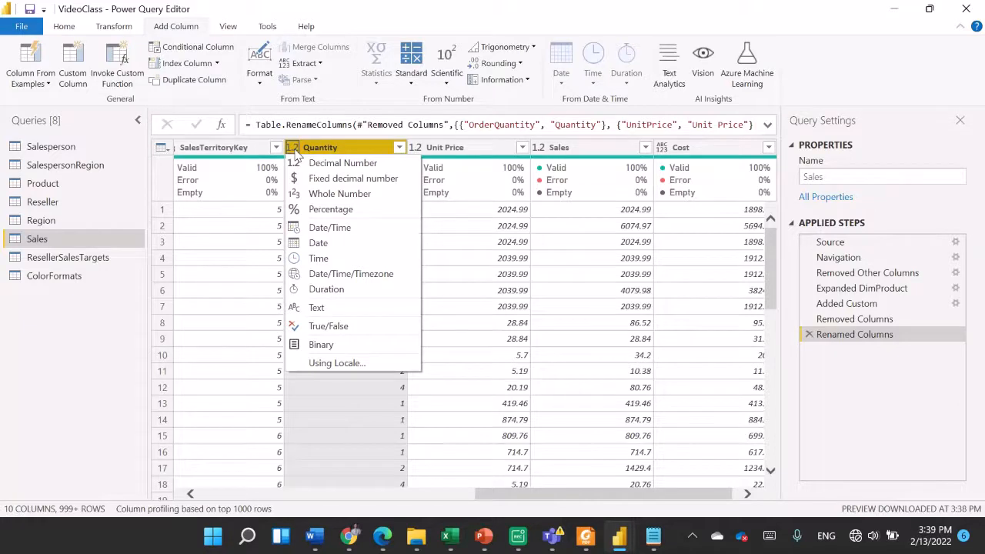
left_click(337, 195)
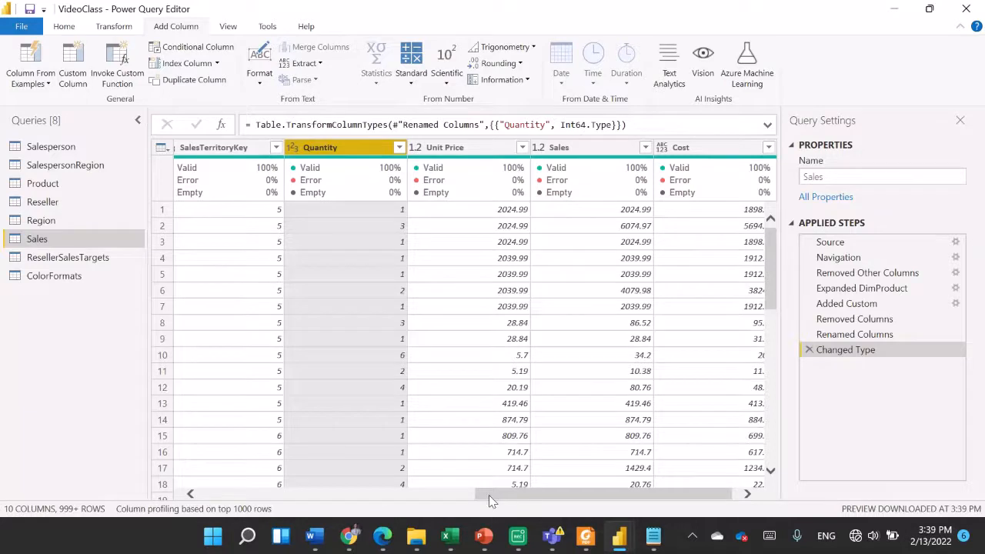
mouse_move(489, 497)
left_mouse_down()
mouse_move(414, 497)
mouse_move(477, 494)
left_mouse_up()
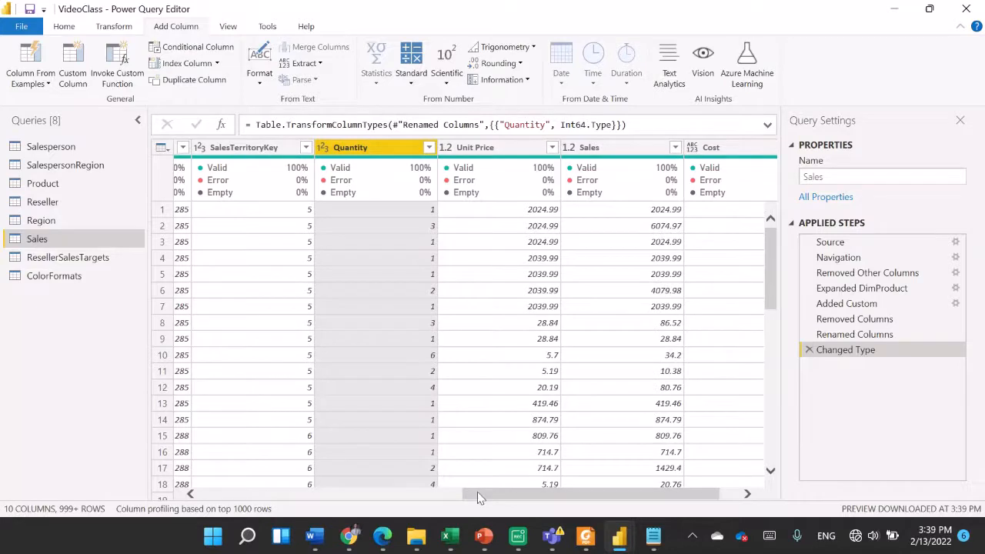
Change the data type of the Unit Price, Sales and Cost columns in the Sales query to Fixed decimal number.
left_click(451, 151)
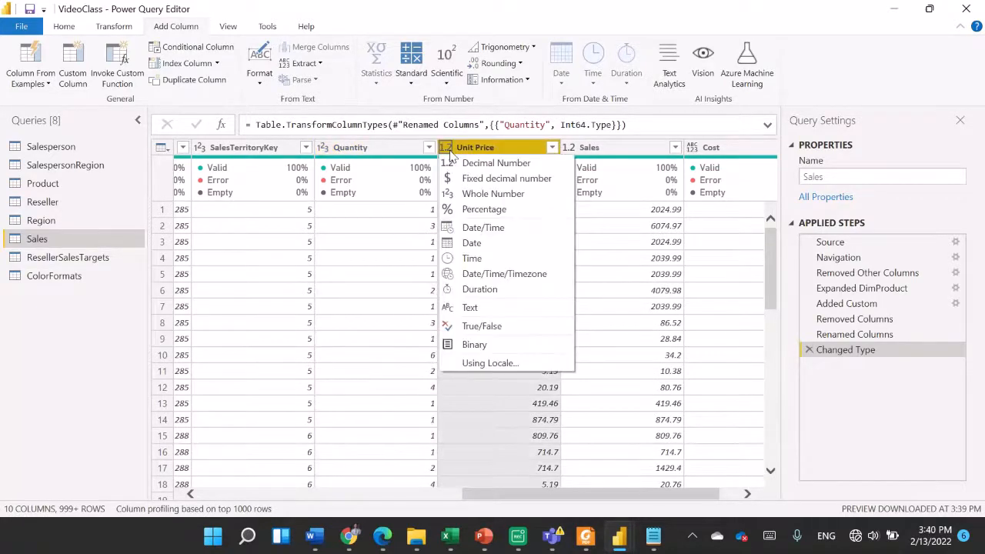
left_click(481, 181)
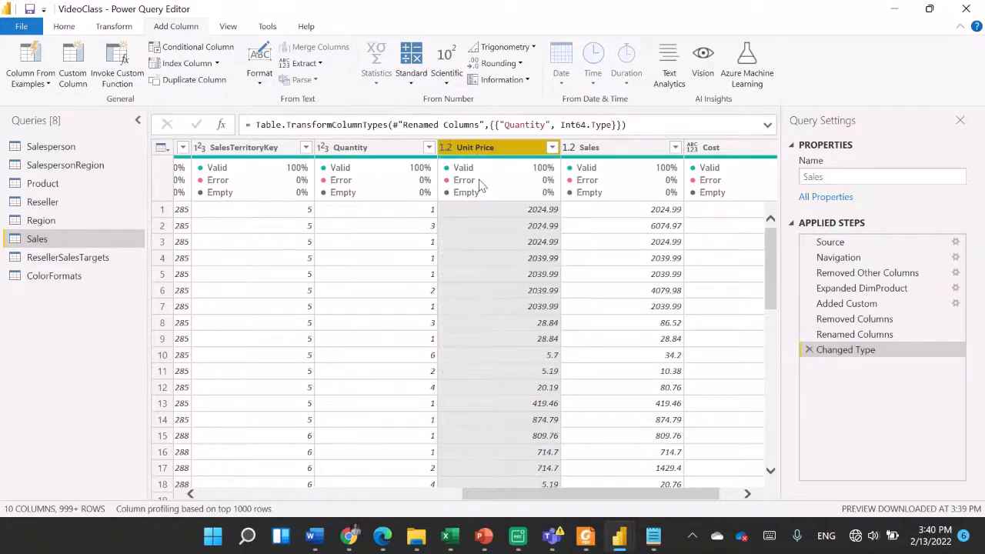
mouse_move(571, 163)
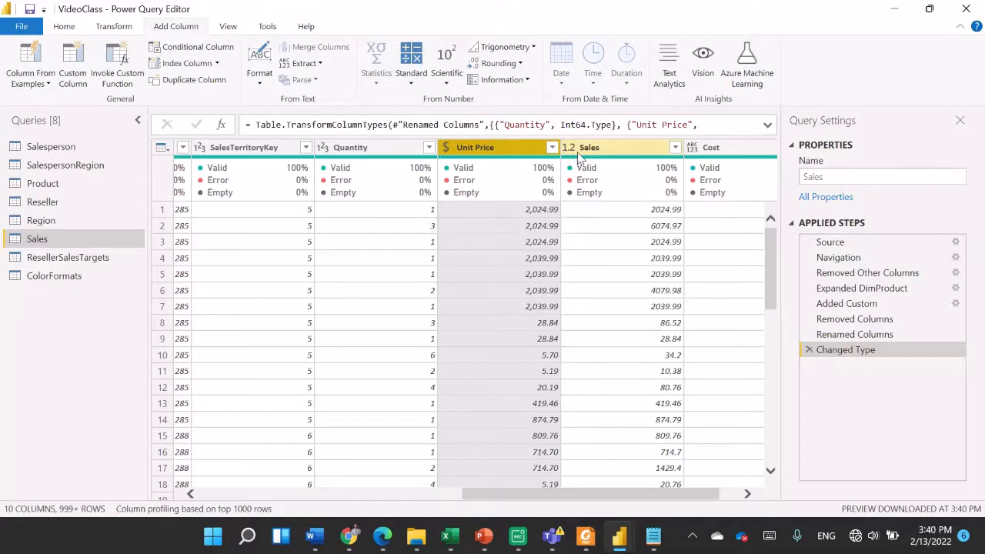
left_click(571, 148)
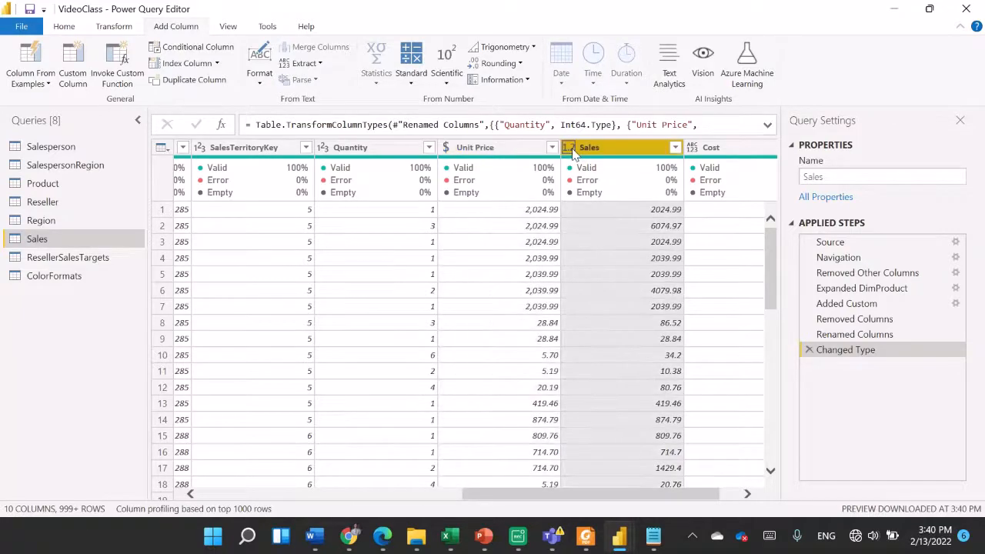
left_click(590, 178)
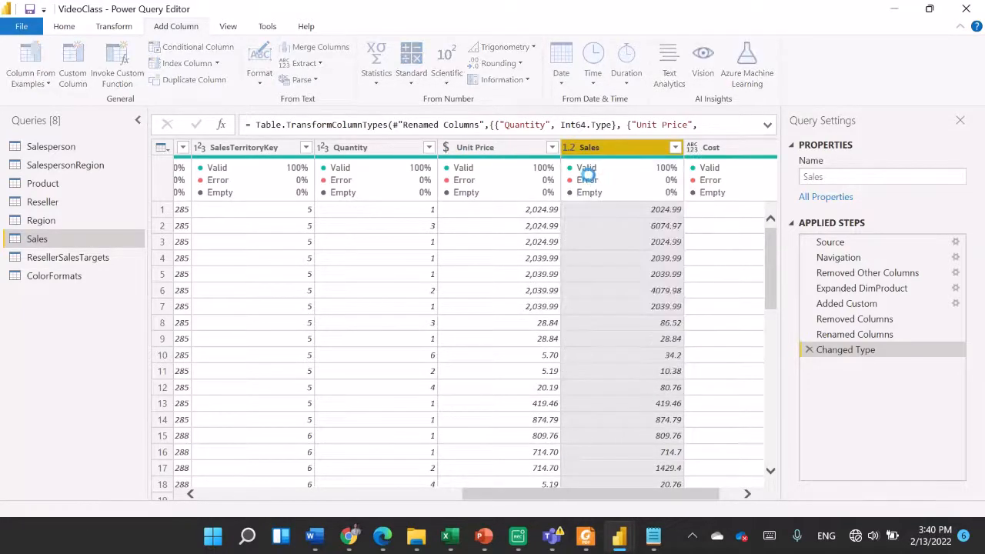
left_click(691, 152)
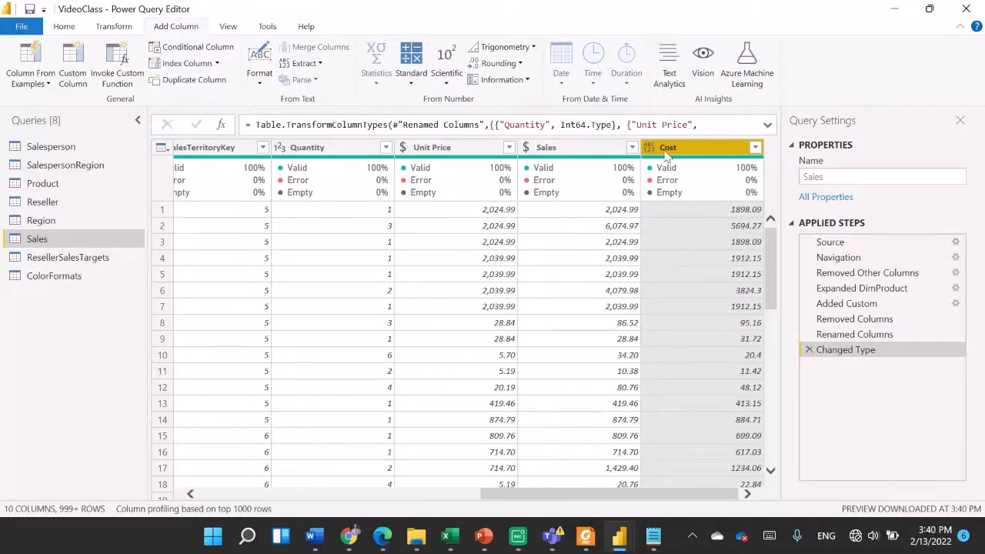
left_click(650, 148)
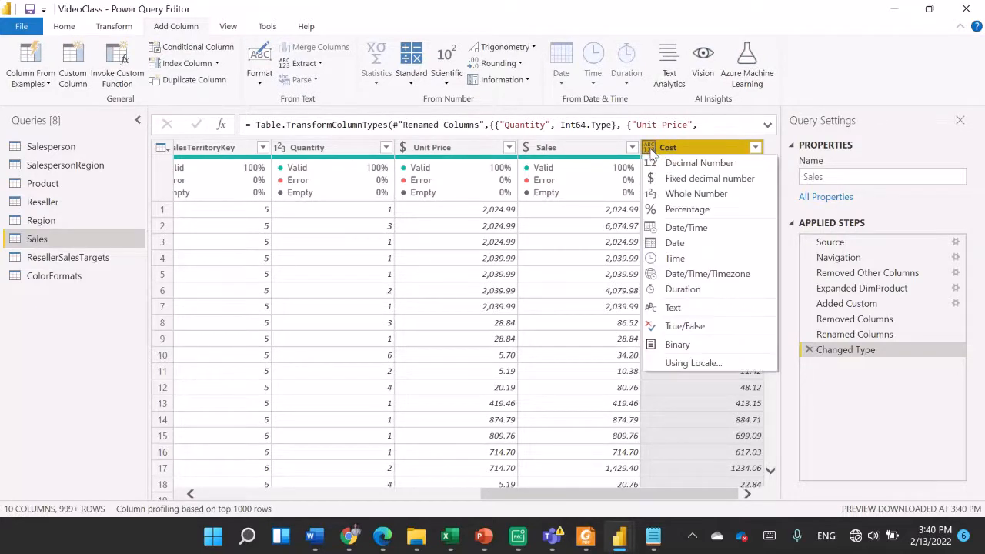
left_click(688, 181)
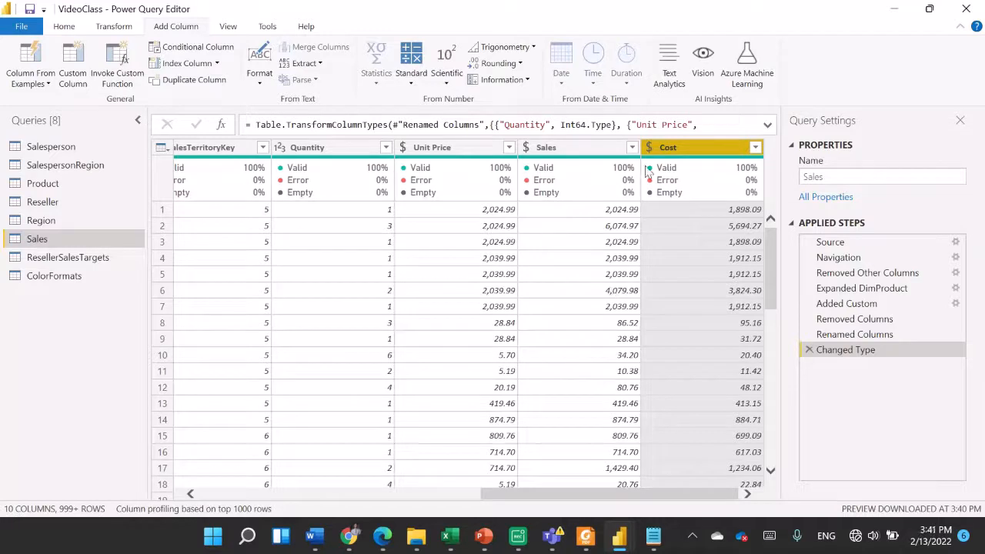
mouse_move(653, 165)
Rename the ResellerSalesTargets query to Targets.
left_click(83, 262)
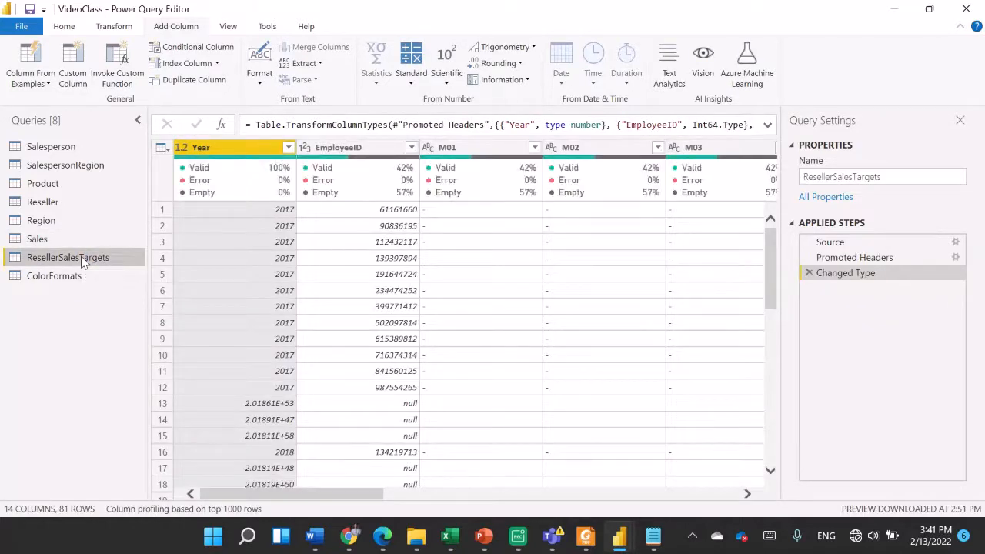
right_click(83, 263)
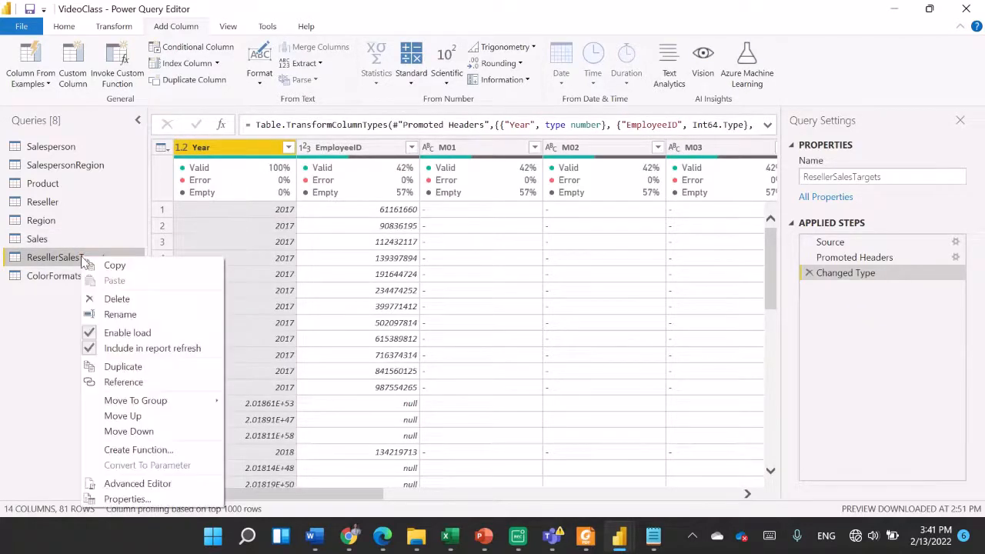
left_click(131, 315)
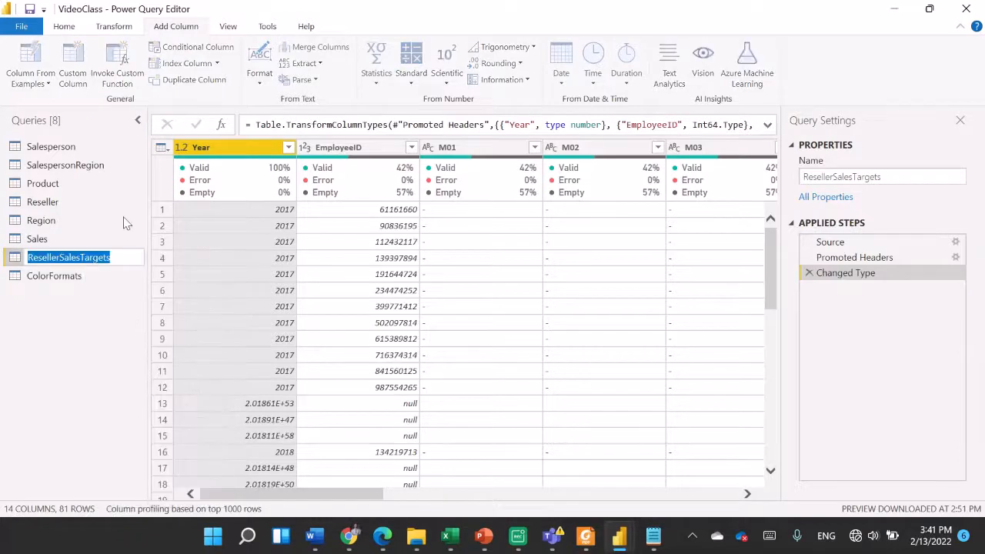
left_click(79, 258)
key("BackSpace")
key("BackSpace")
key("BackSpace")
key("BackSpace")
key("BackSpace")
key("BackSpace")
key("BackSpace")
key("BackSpace")
key("BackSpace")
key("BackSpace")
key("BackSpace")
key("BackSpace")
key("BackSpace")
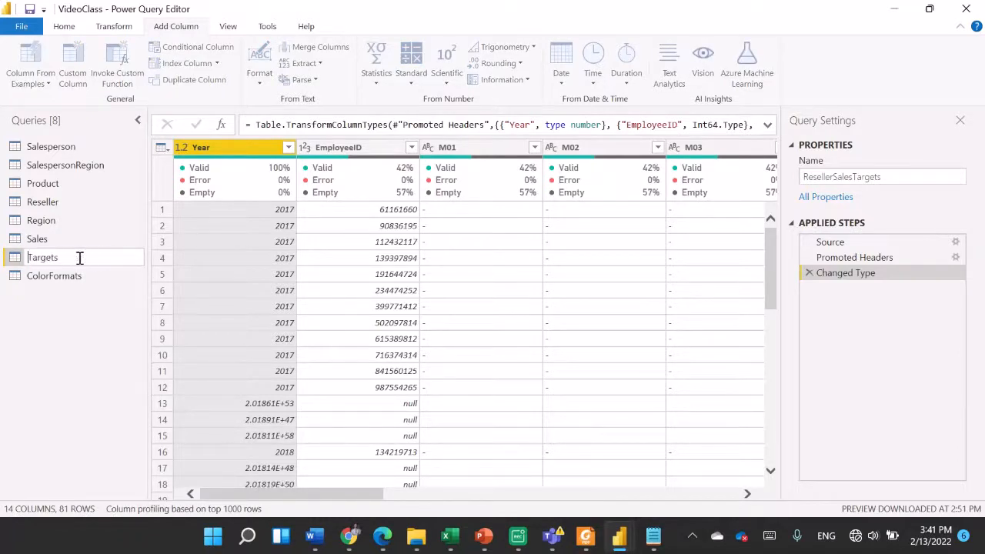
key("Return")
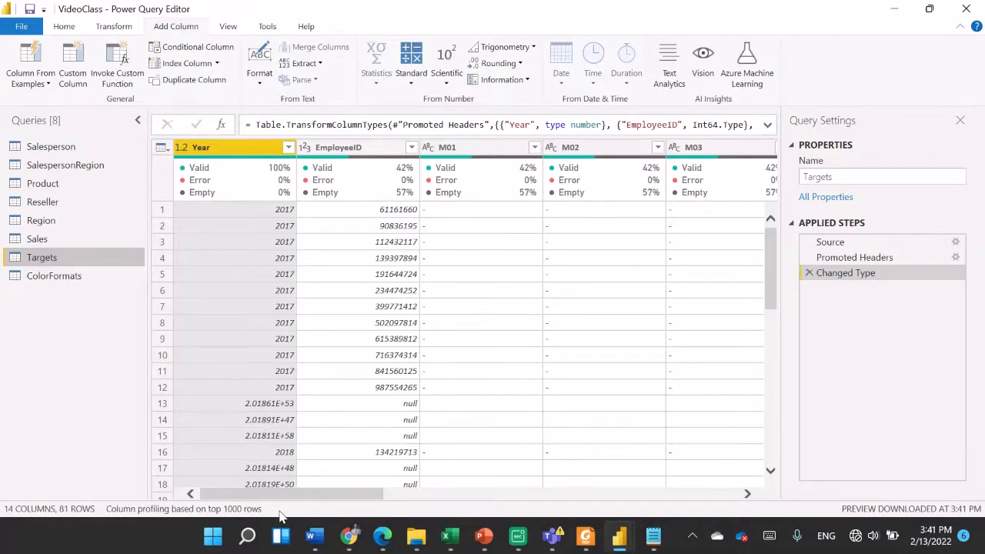
Unpivot all columns of the Targets query except Year and EmployeeID.
left_click_drag(311, 497, 679, 502)
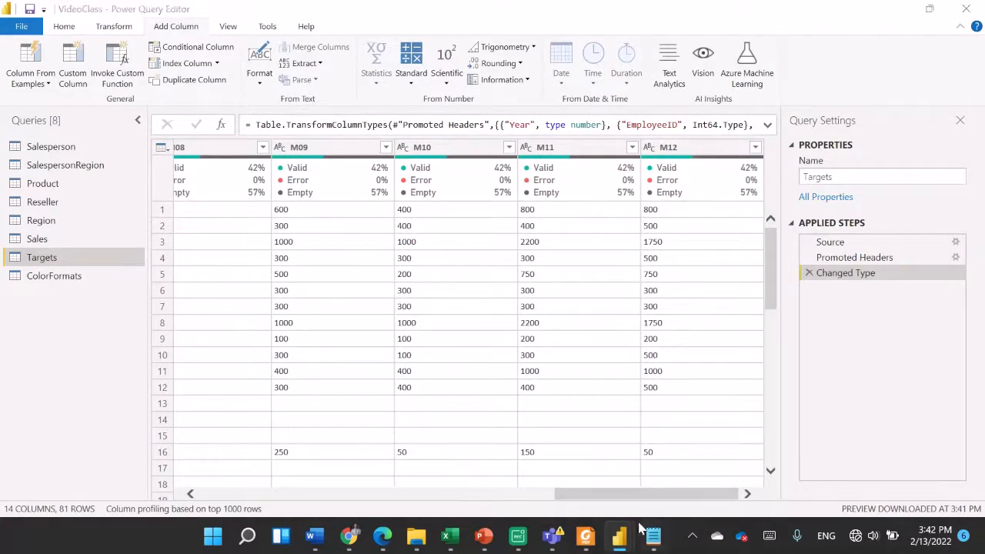
left_click_drag(628, 496, 253, 481)
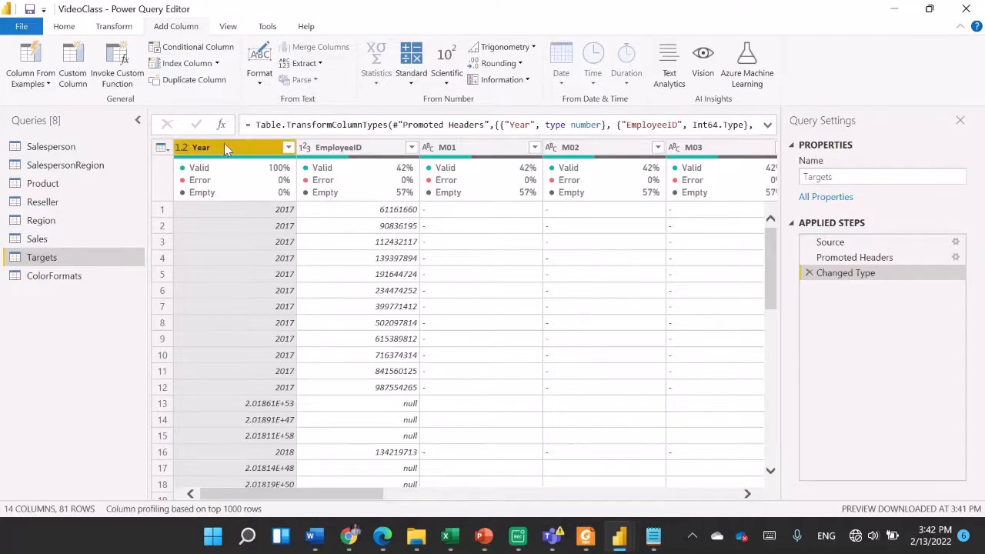
left_click(331, 150, "ctrl")
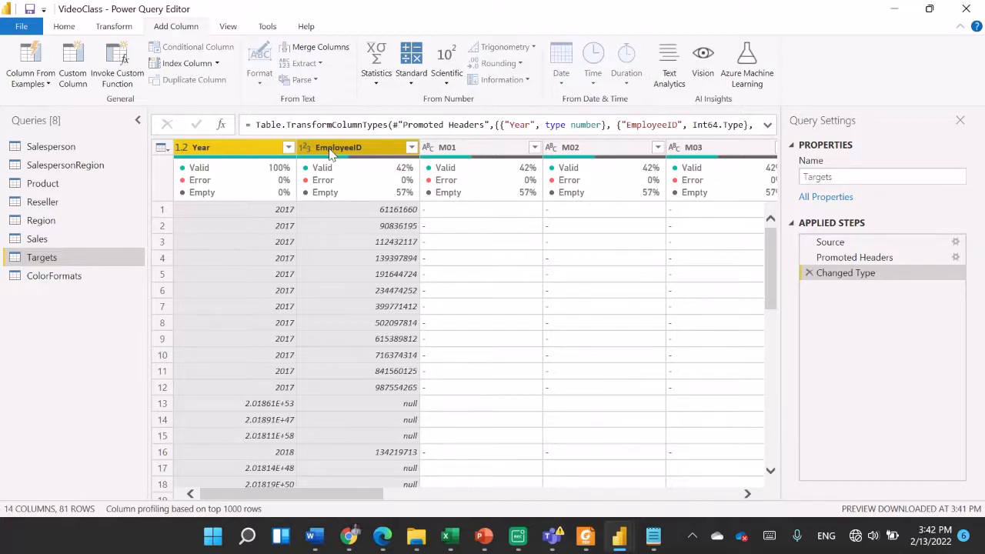
right_click(331, 153)
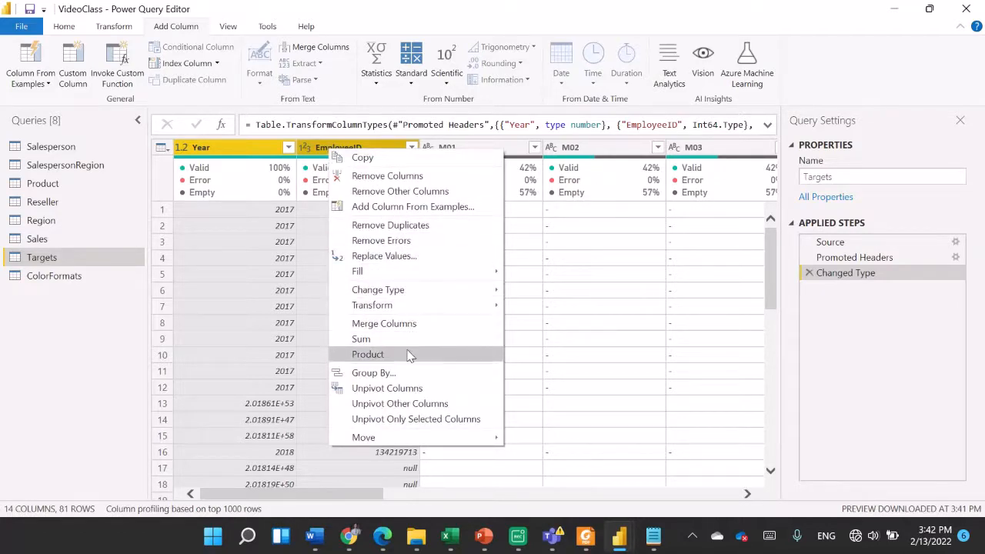
left_click(419, 408)
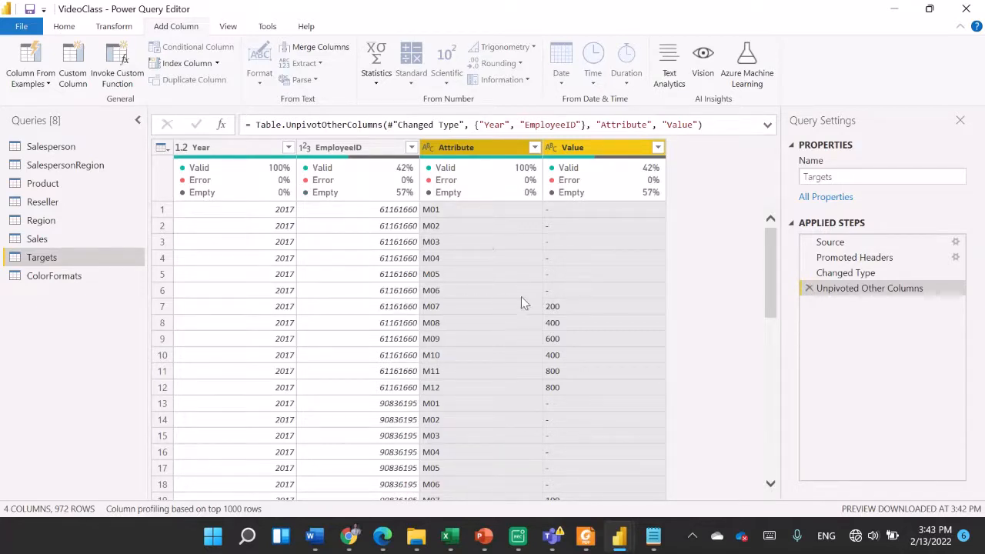
Filter the Value column of the Targets query to exclude the rows containing a hyphen (-).
mouse_move(445, 170)
mouse_move(599, 197)
left_click(658, 149)
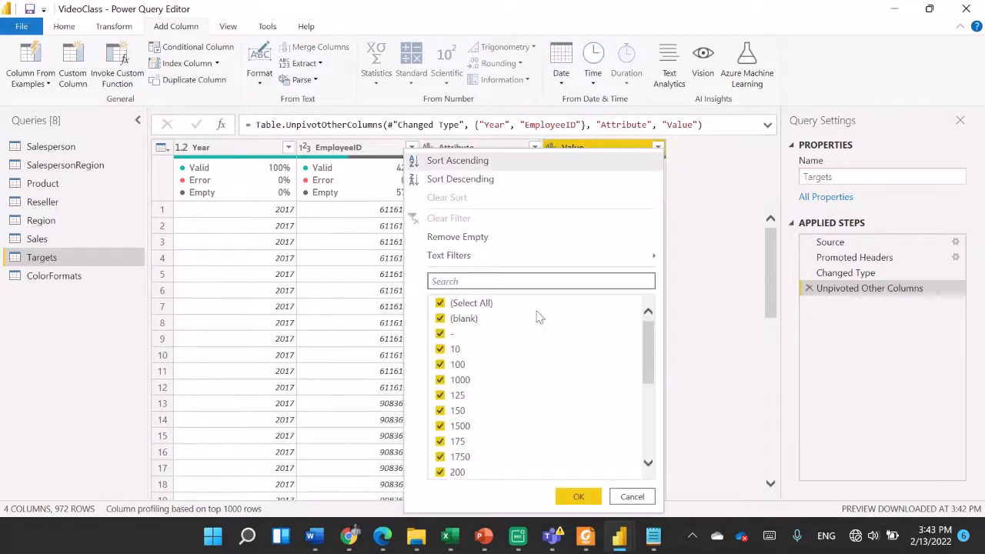
left_click(442, 335)
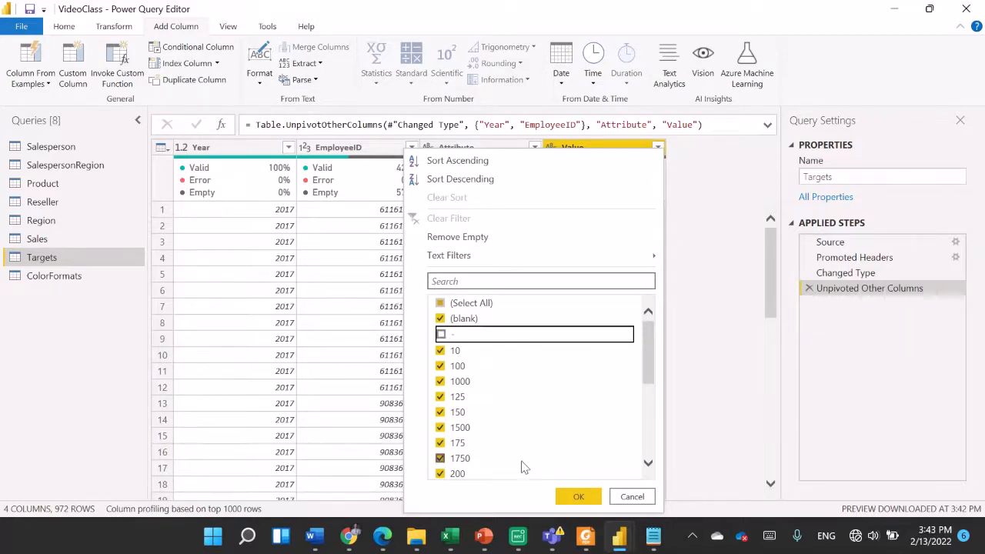
left_click(576, 496)
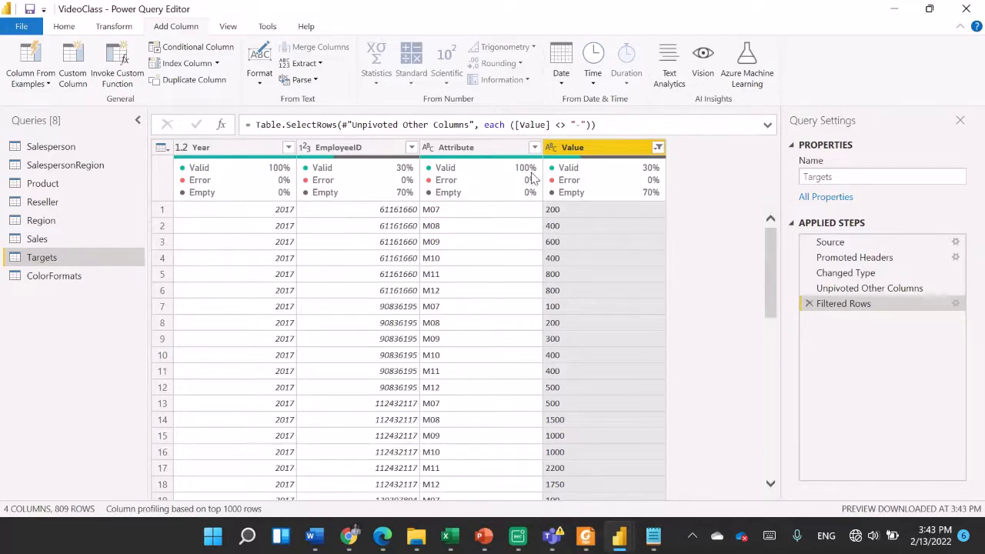
Rename the Attribute column to MonthNumber and the Value column to Target.
double_click(495, 147)
type("Mont")
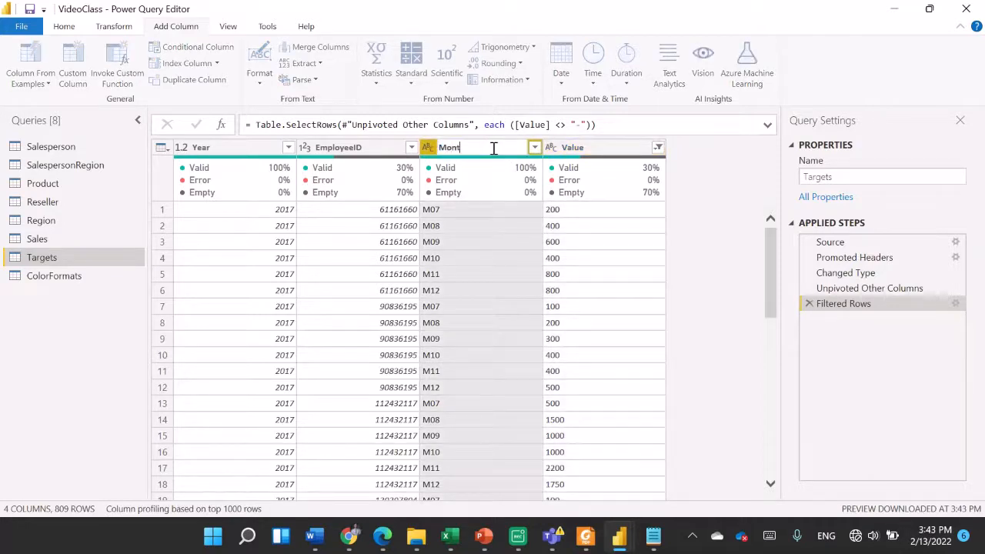
type("hNumber")
key("Return")
double_click(568, 151)
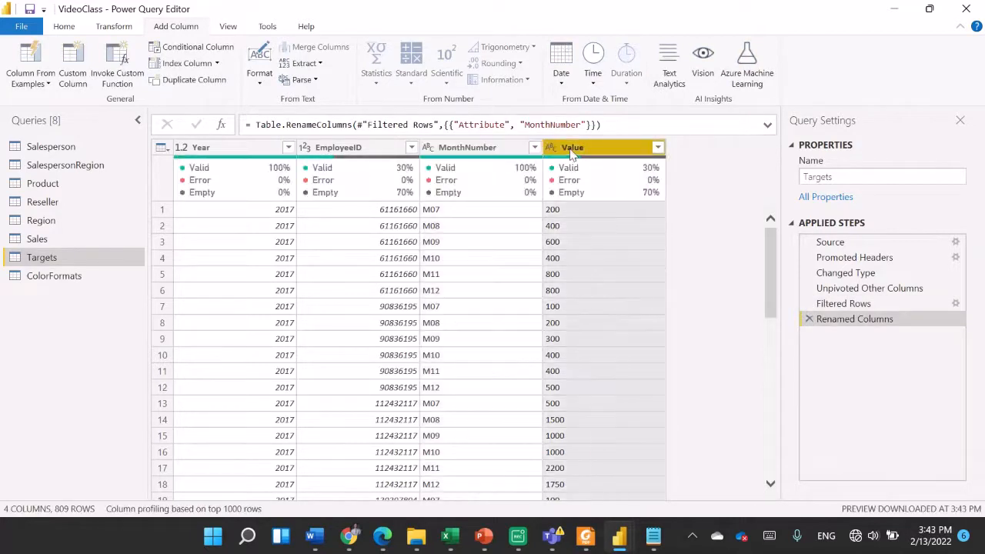
type("Target")
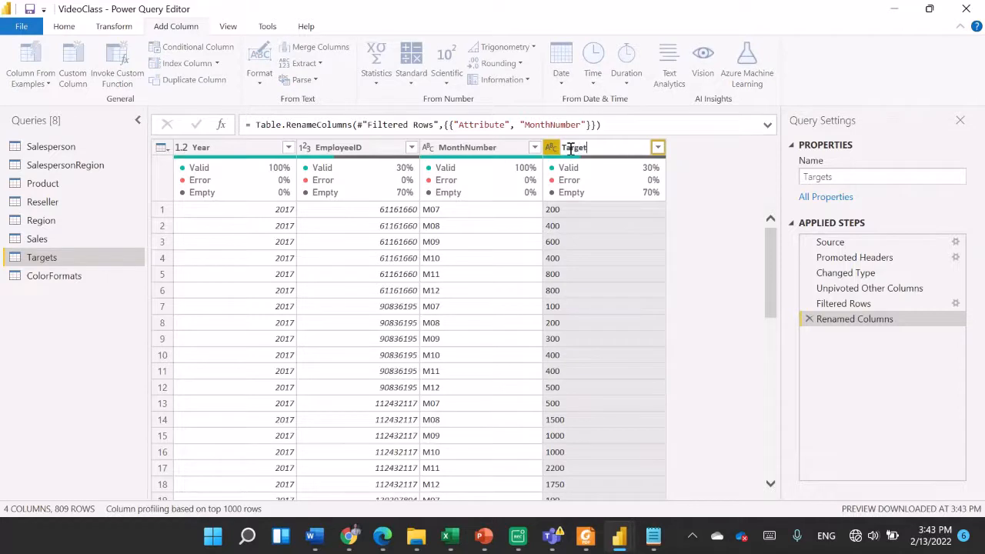
key("Return")
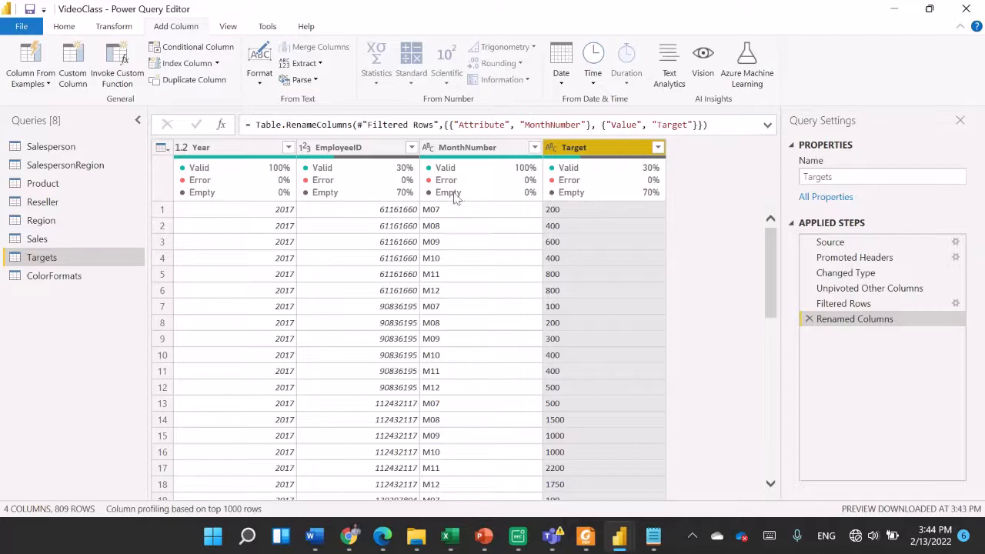
Replace the value M with nothing throughout the MonthNumber column.
mouse_move(480, 182)
right_click(483, 152)
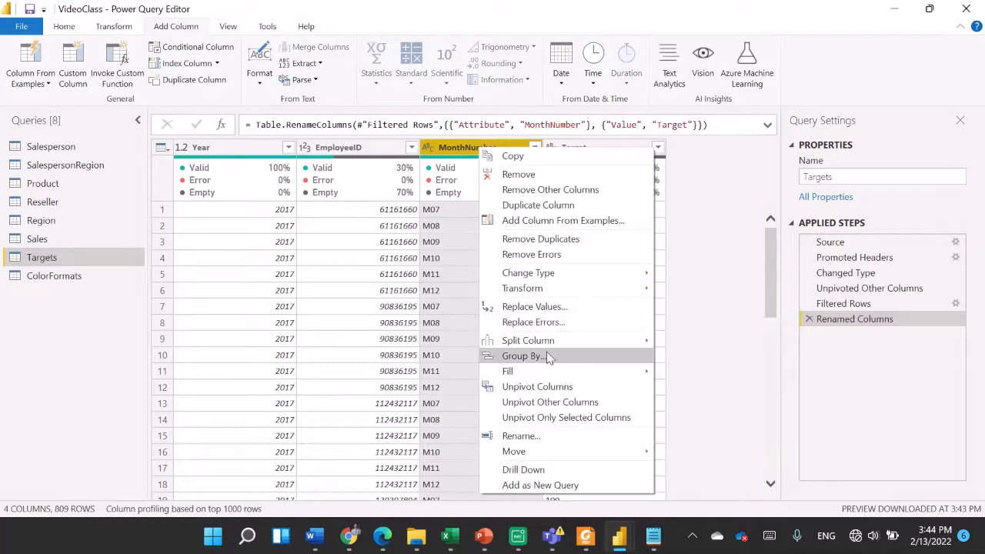
left_click(555, 308)
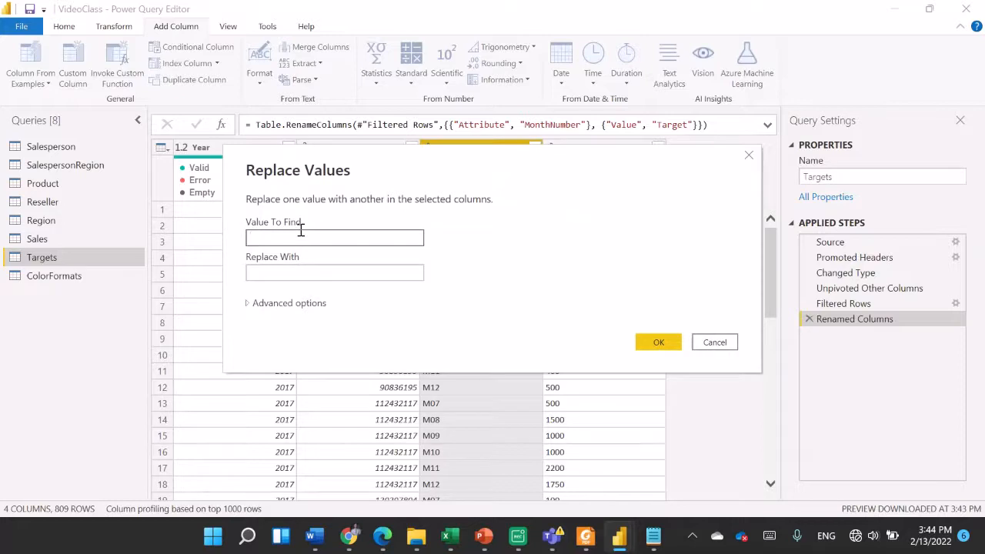
left_click(301, 235)
type("M")
left_click(653, 343)
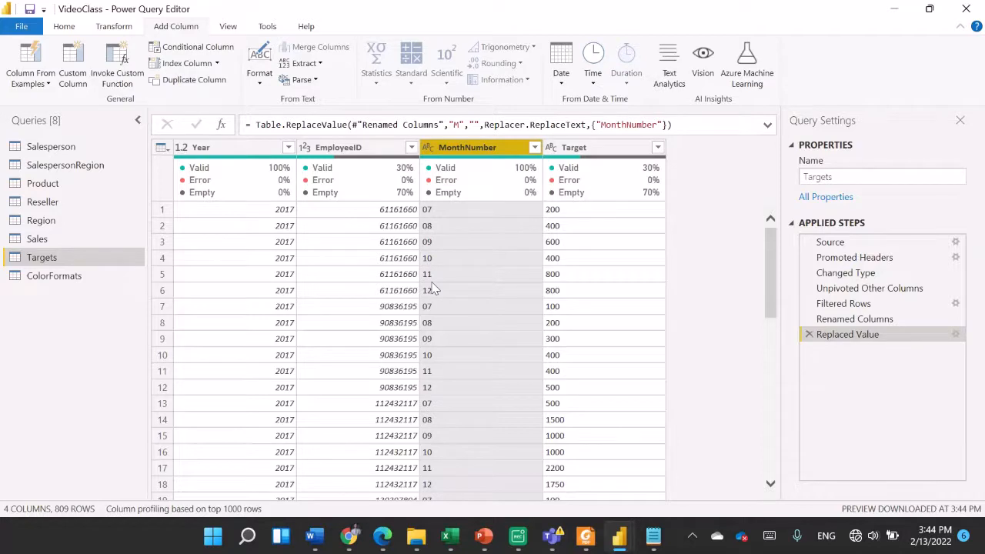
Change the MonthNumber column's data type to Whole Number.
left_click(428, 147)
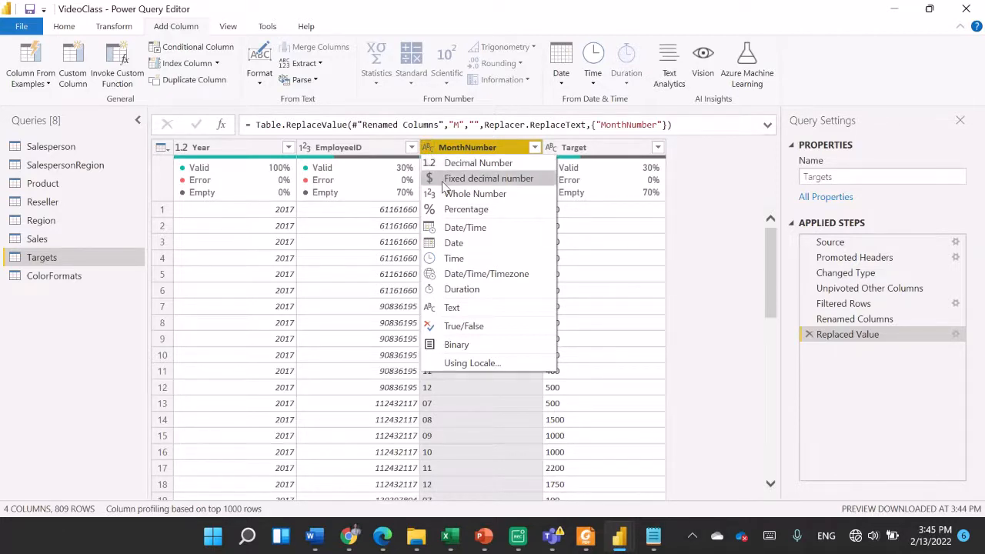
left_click(450, 194)
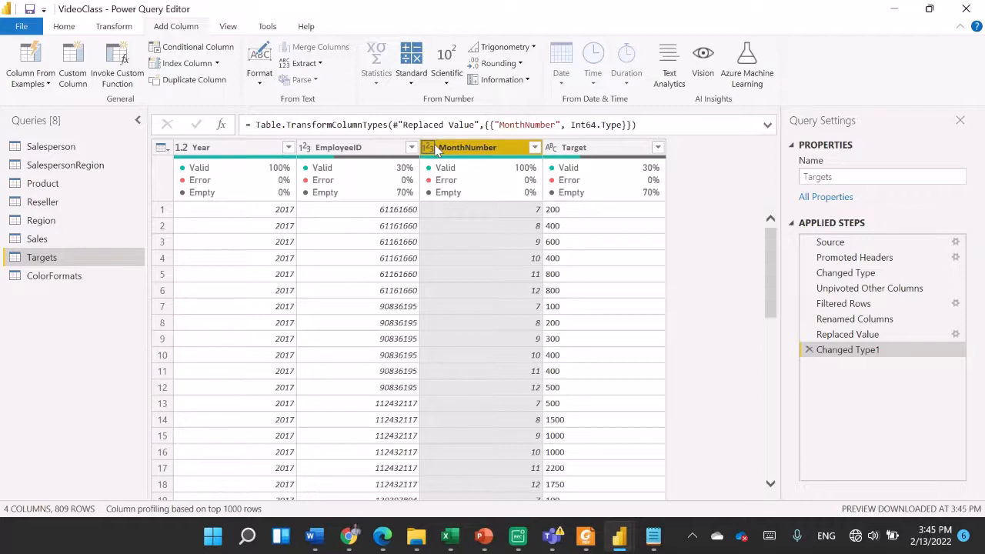
mouse_move(436, 166)
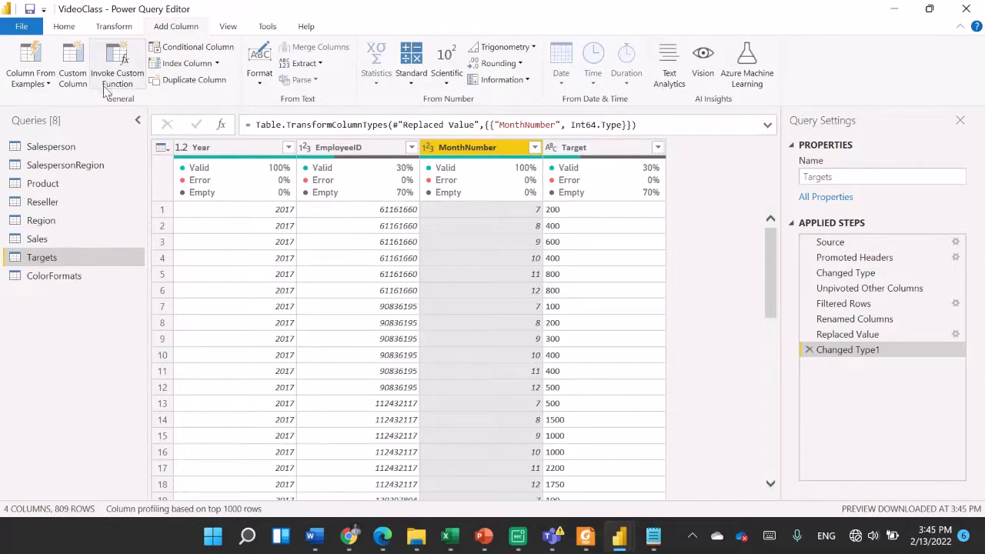
Start a new column from examples based on all columns of Targets, giving 7/1/2017 as the sample value for the first row.
left_click(49, 85)
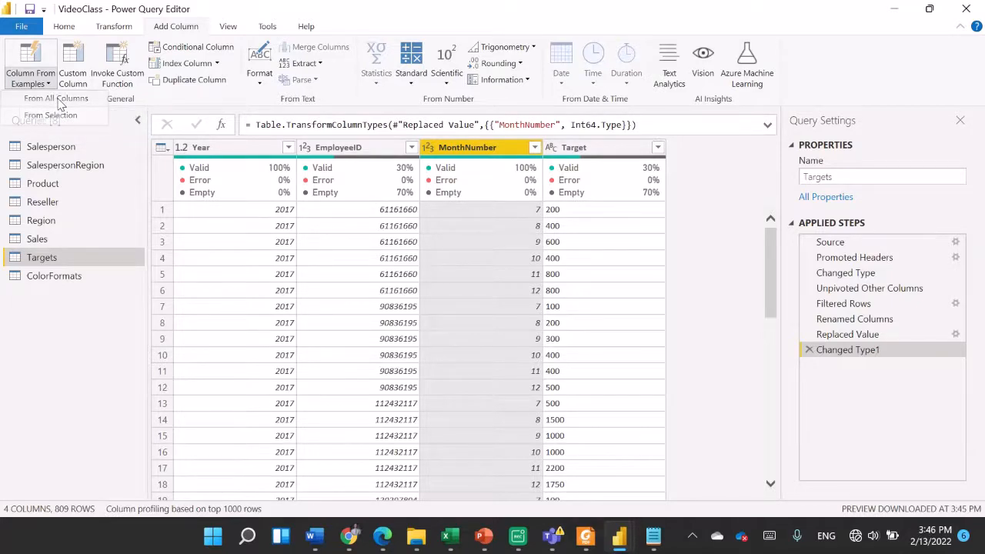
left_click(56, 100)
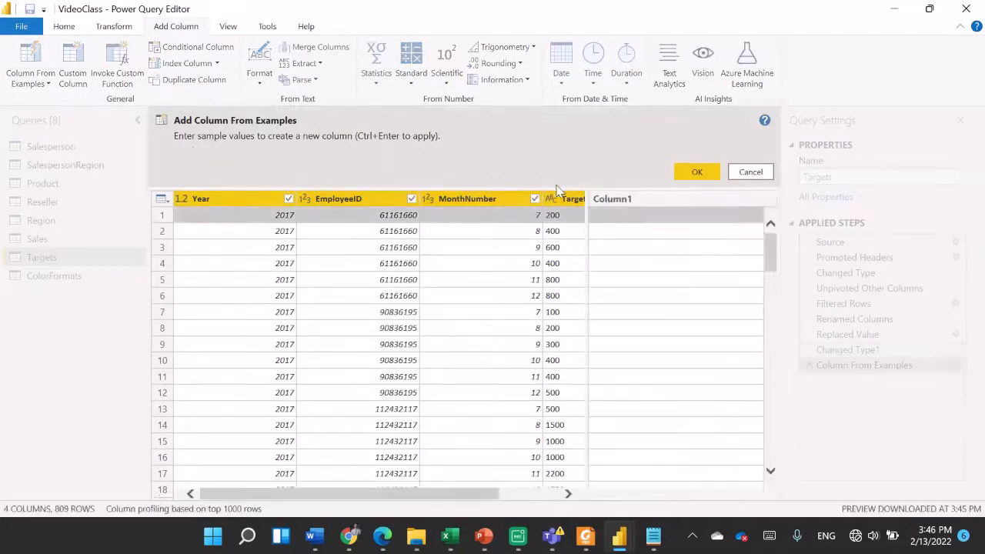
double_click(622, 215)
left_click(543, 138)
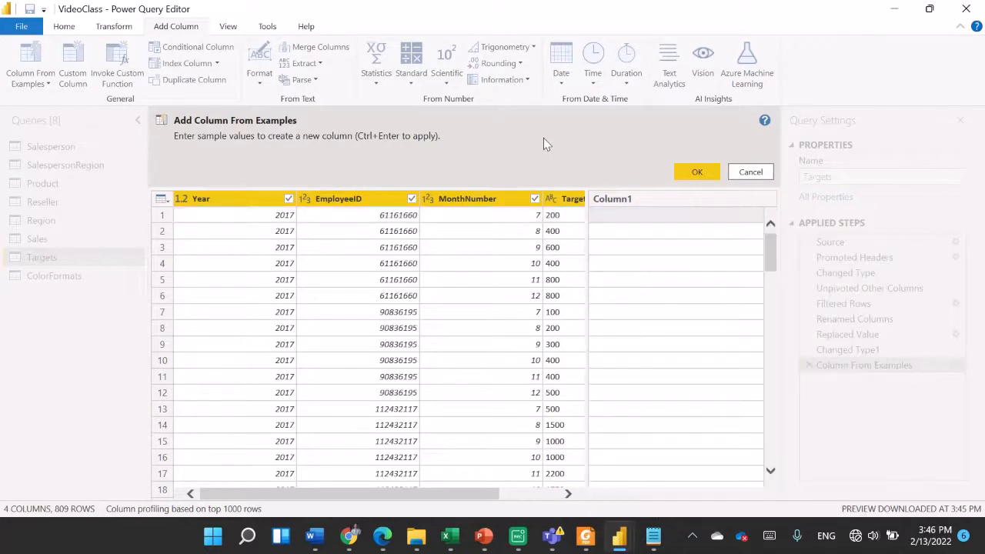
double_click(610, 215)
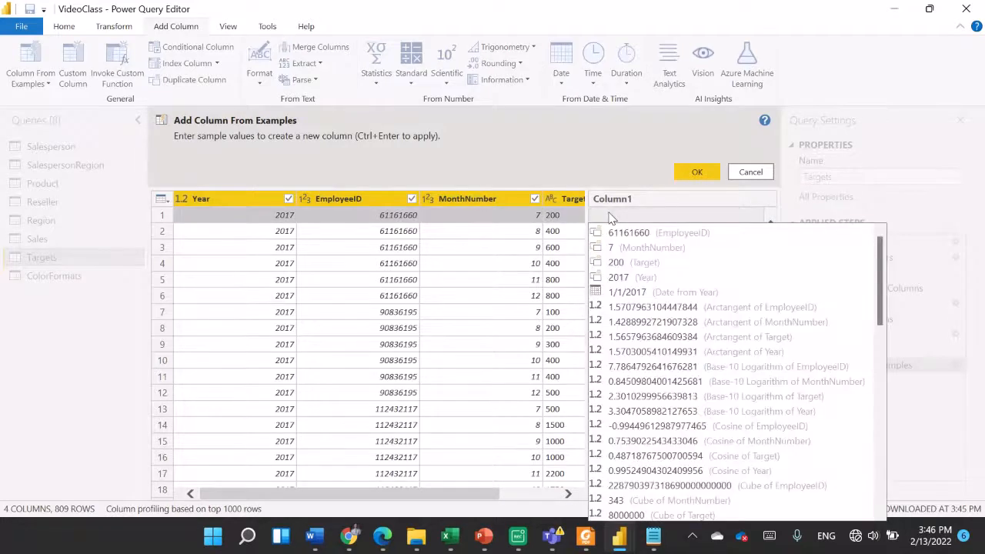
type("7")
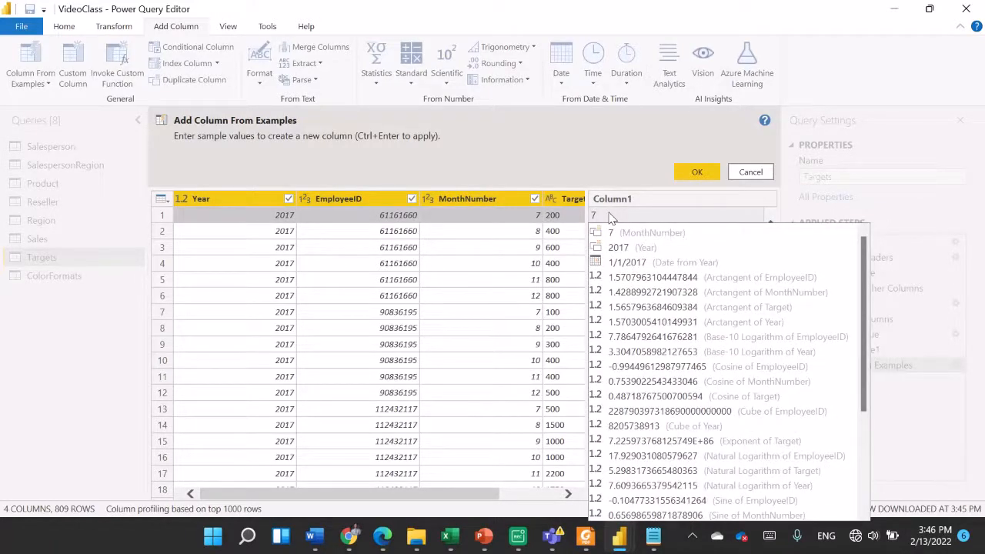
type("/1")
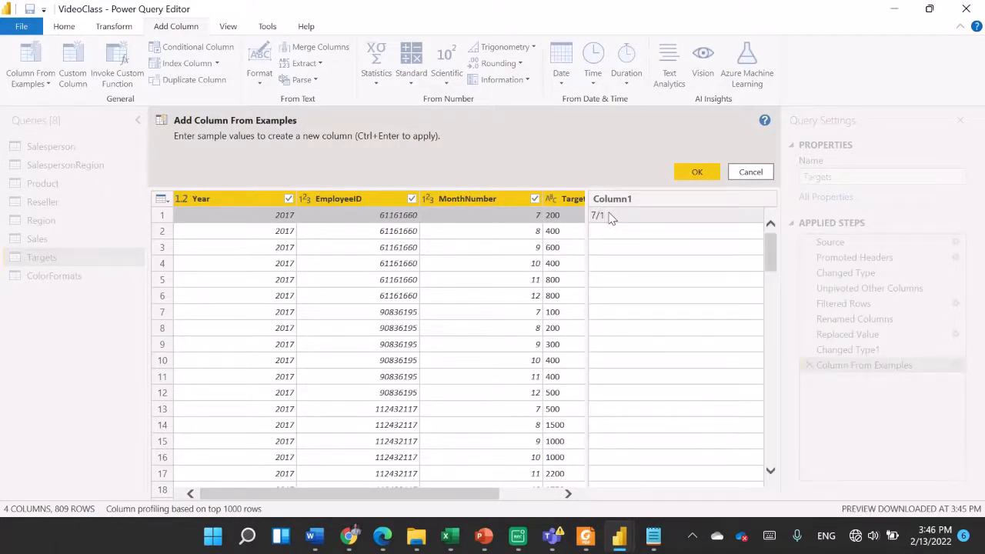
type("/2017")
key("Return")
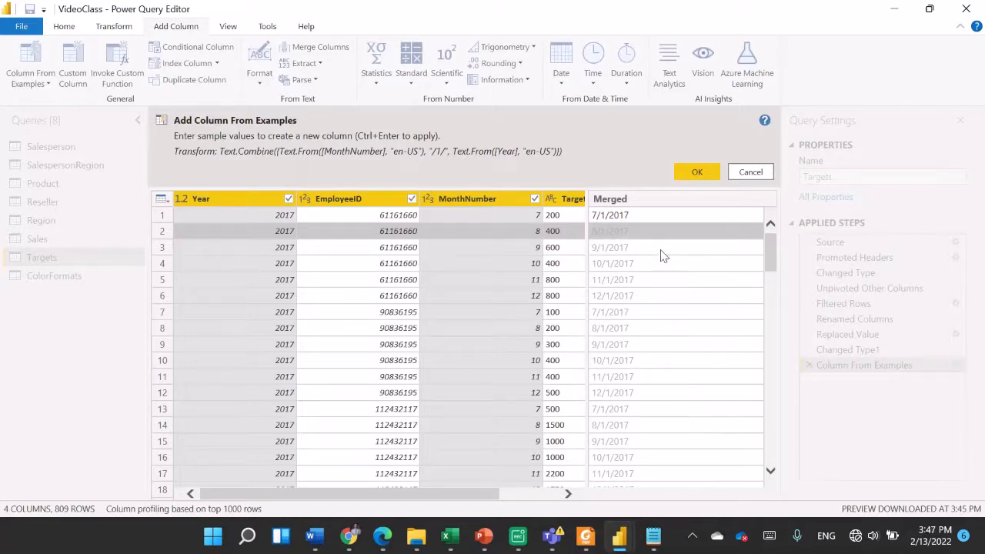
Name the new example-based column TargetMonth and add it to the Targets query.
left_click(637, 199)
double_click(637, 195)
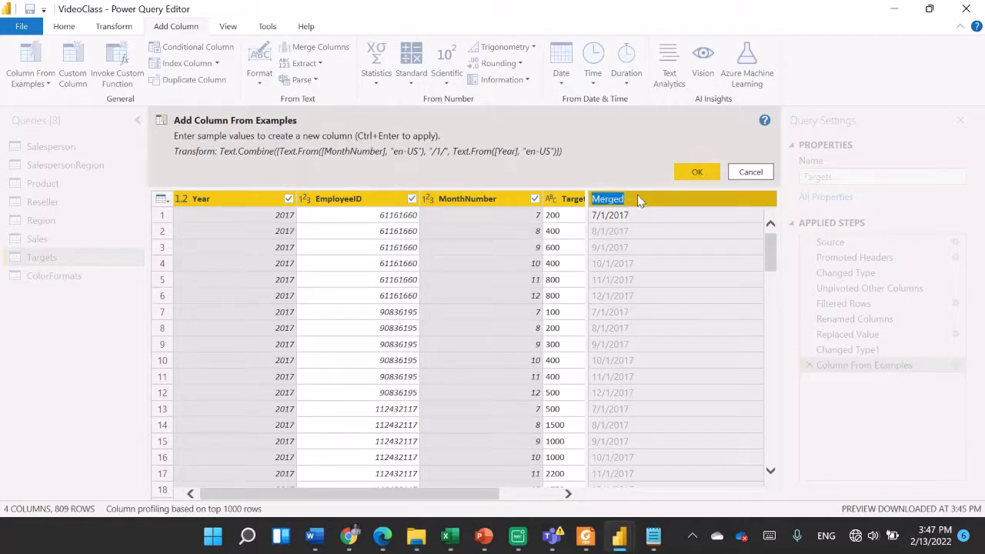
type("Targ")
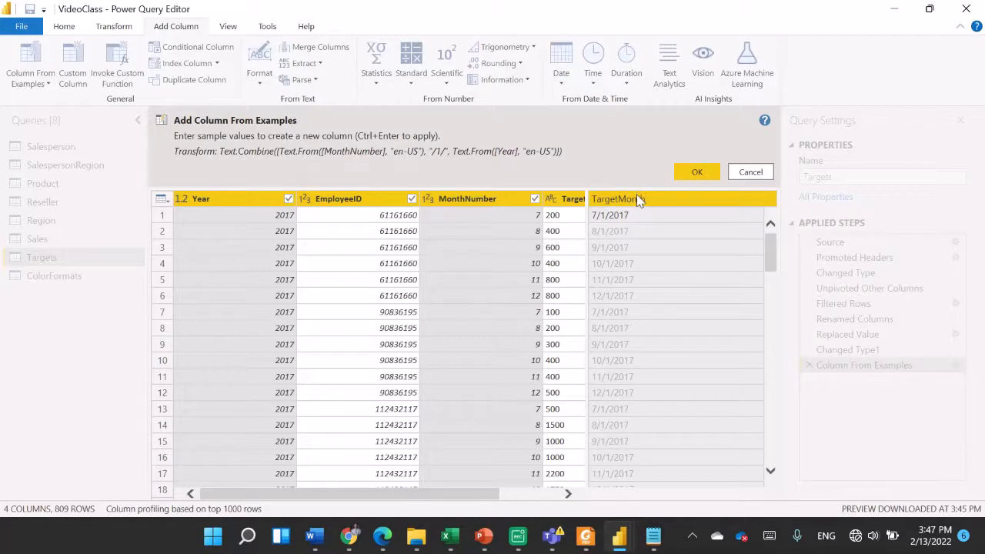
key("Return")
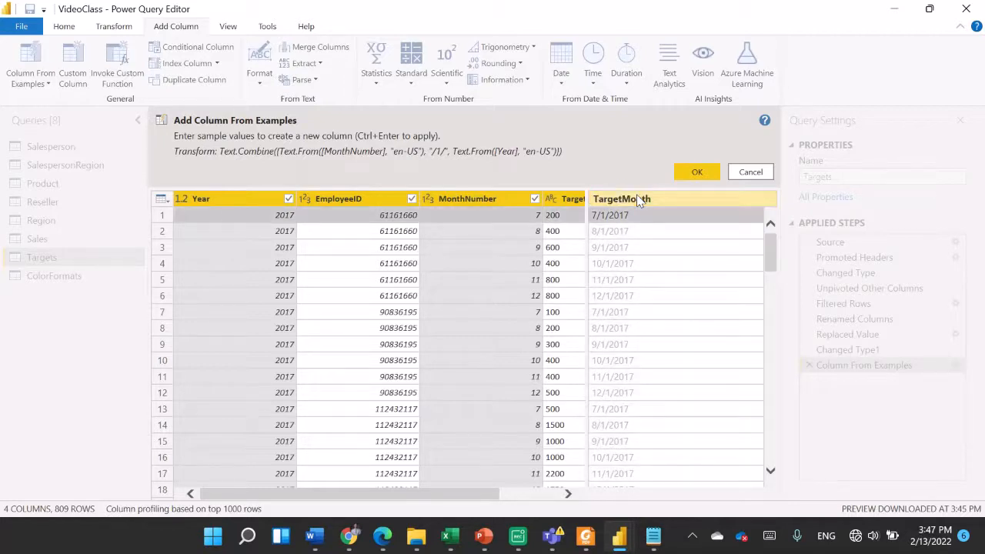
left_click(714, 171)
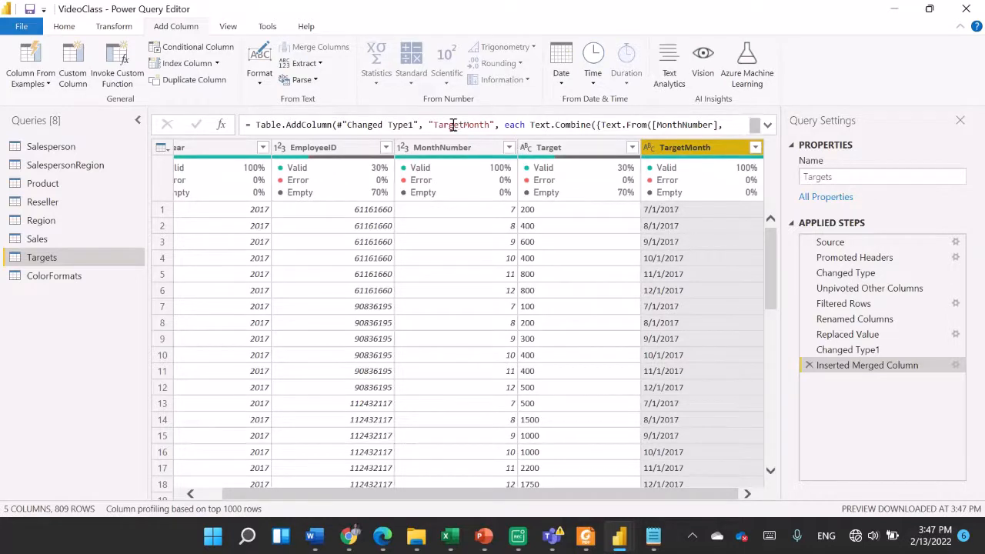
Remove the MonthNumber and Year columns from the Targets query.
right_click(452, 152)
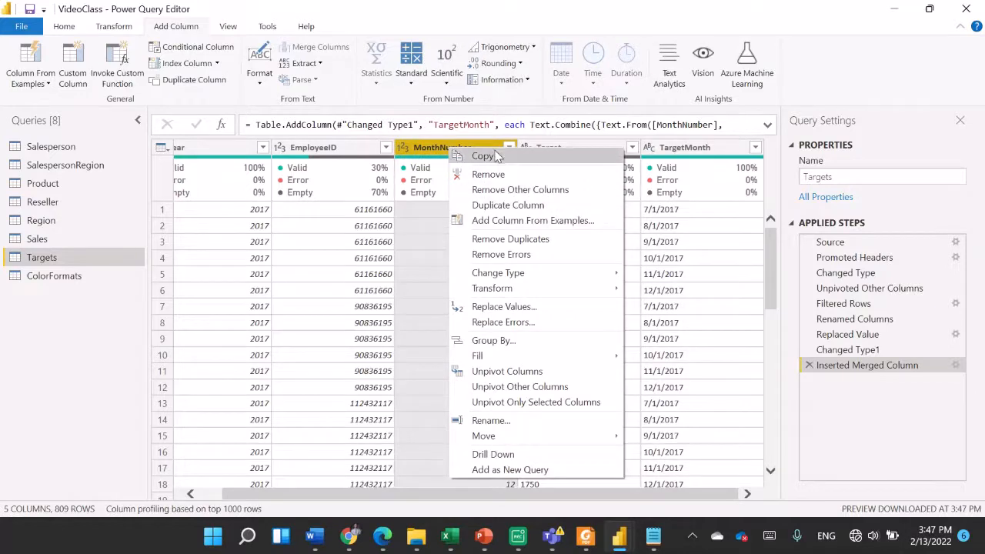
left_click(496, 175)
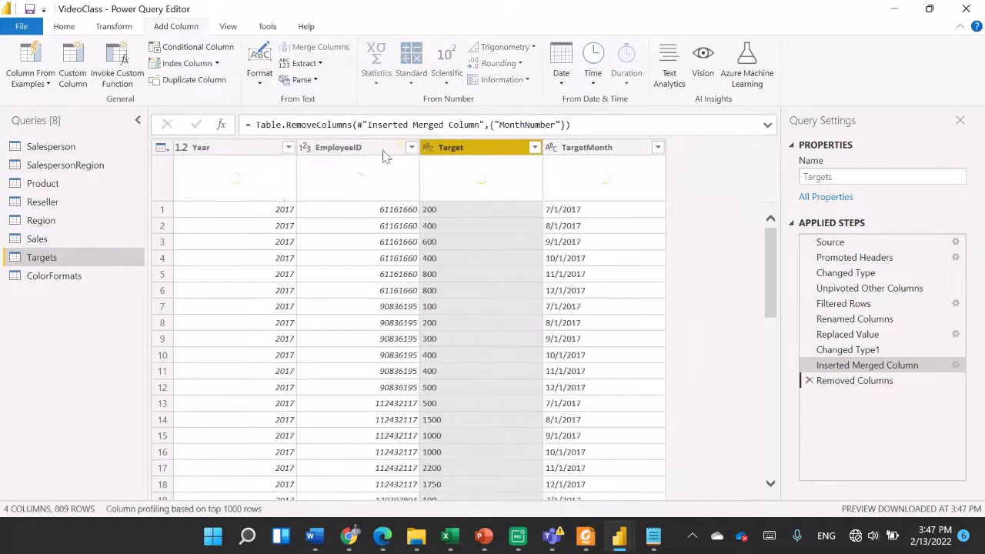
right_click(227, 148)
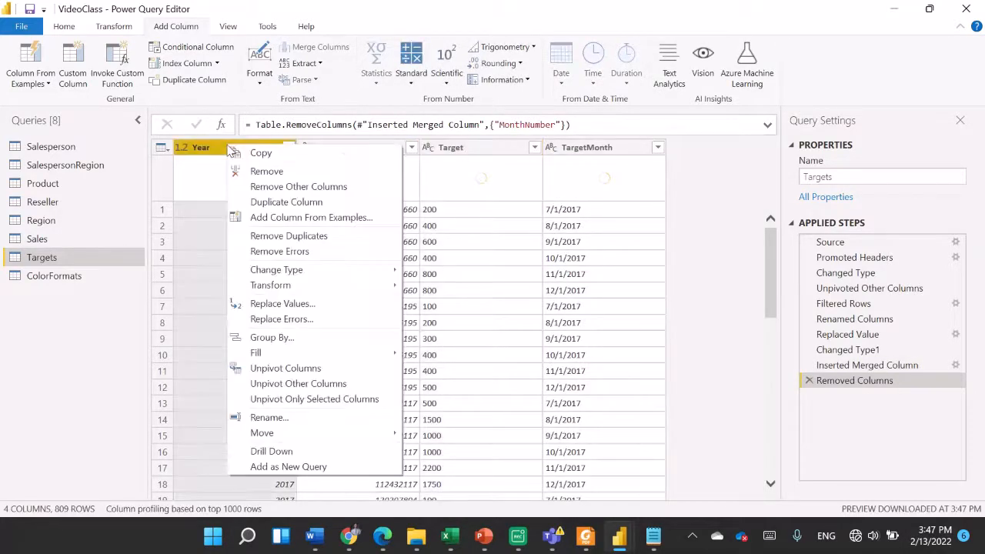
left_click(266, 173)
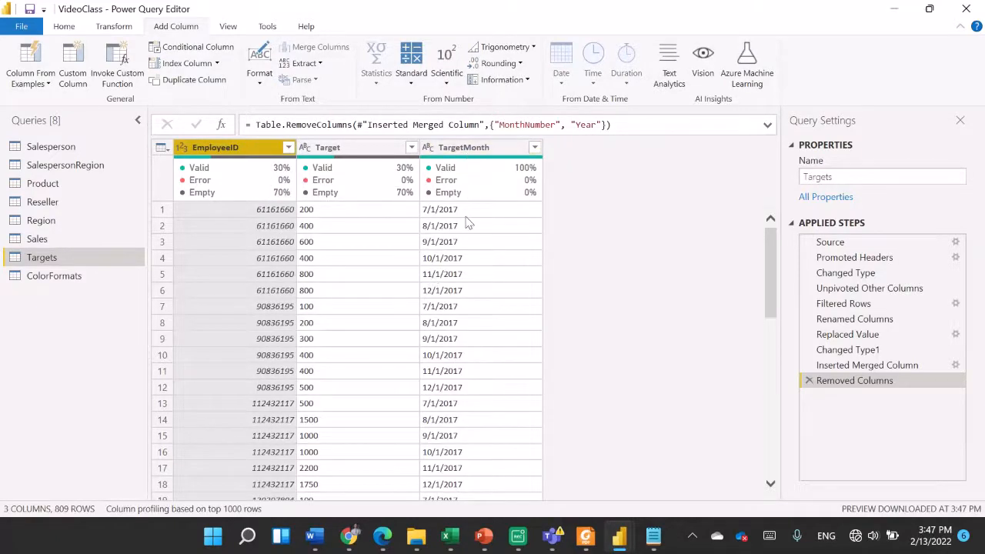
Set the Target column's data type to Decimal Number and the TargetMonth column's to Date.
mouse_move(236, 176)
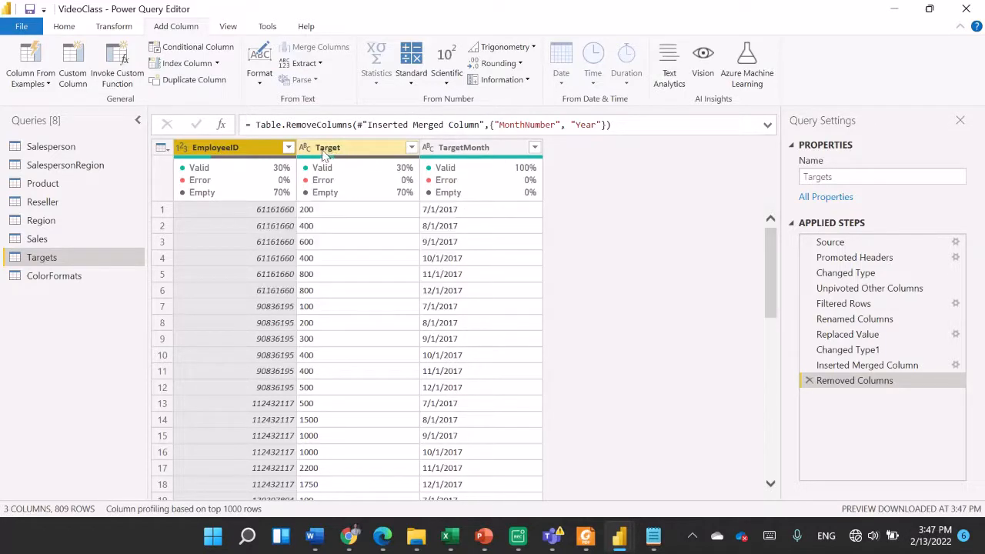
left_click(305, 147)
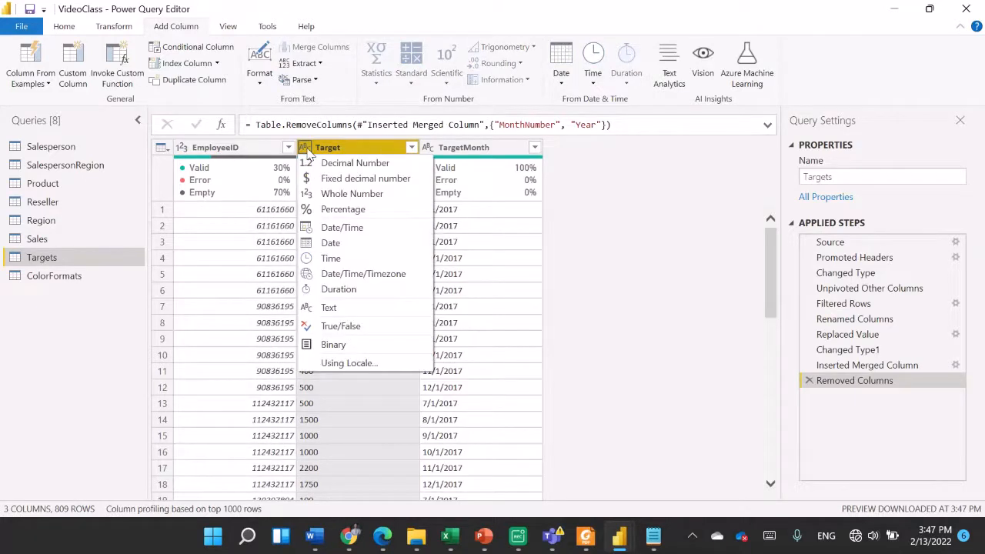
left_click(320, 165)
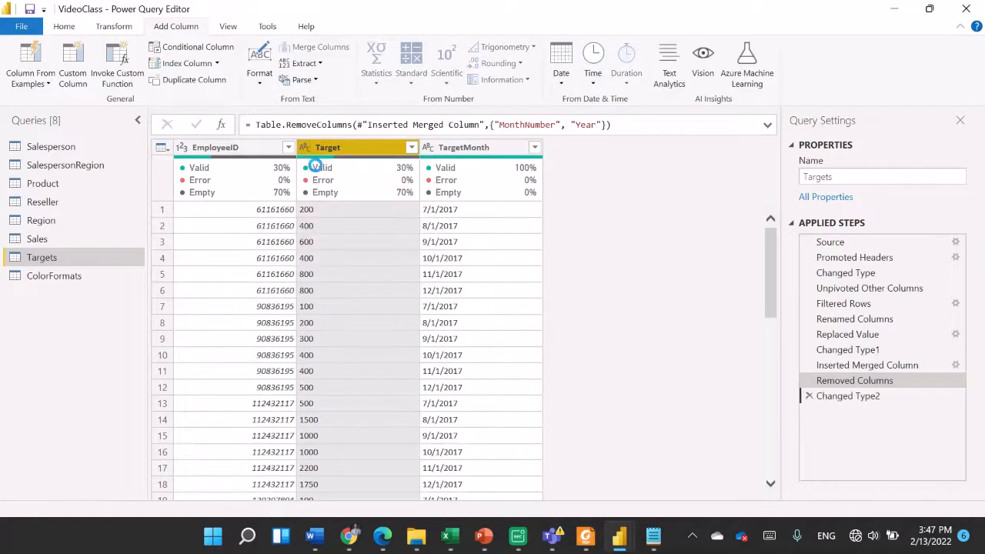
left_click(428, 147)
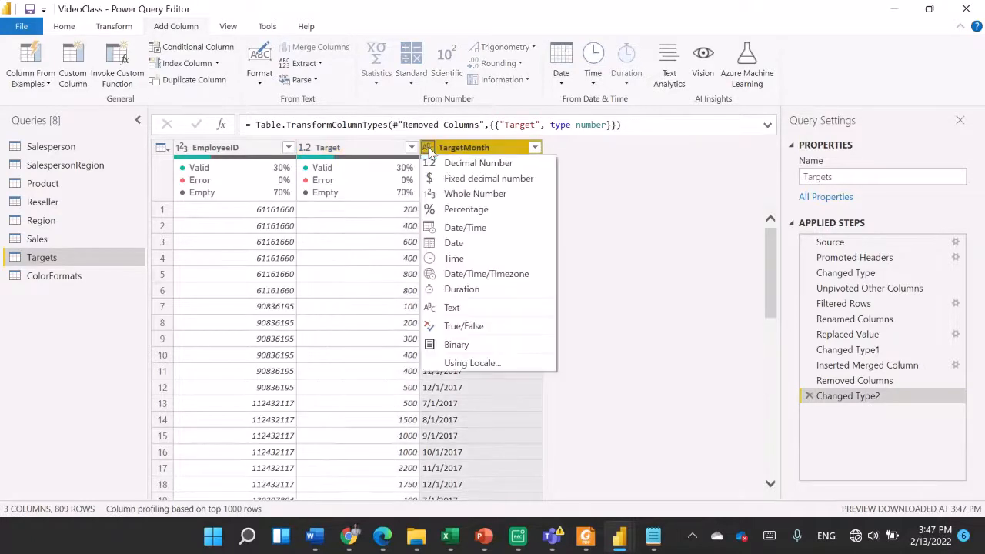
left_click(450, 243)
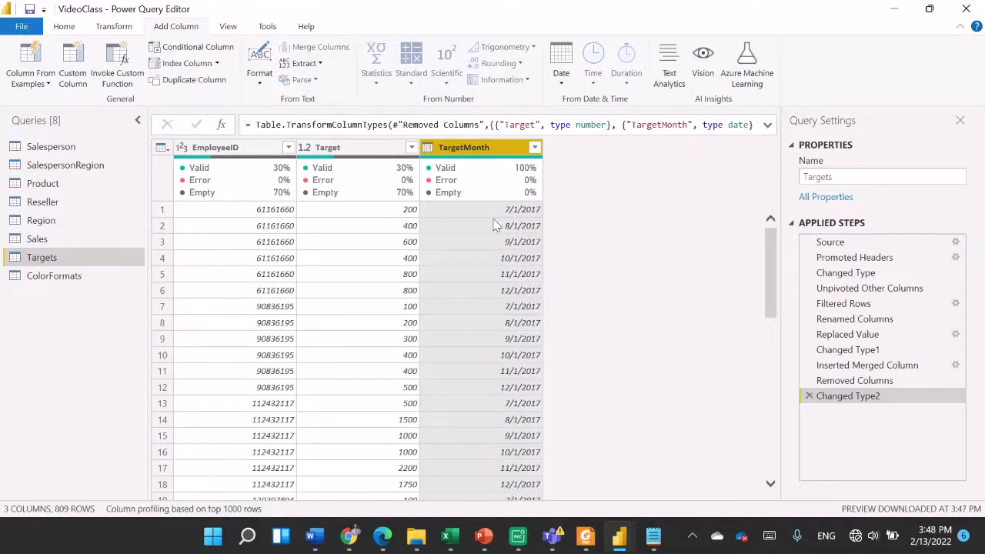
Multiply every value in the Target column by 1000.
mouse_move(356, 197)
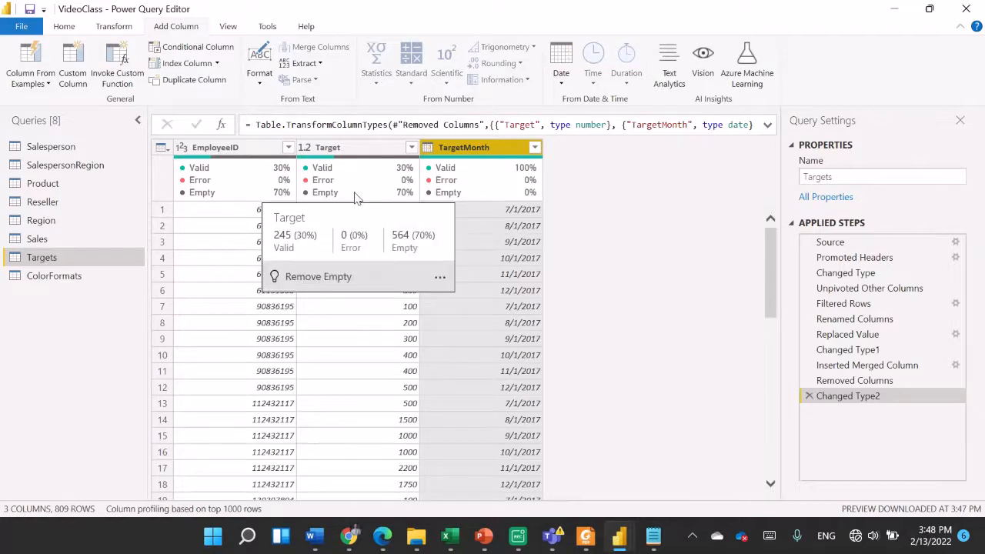
left_click(353, 148)
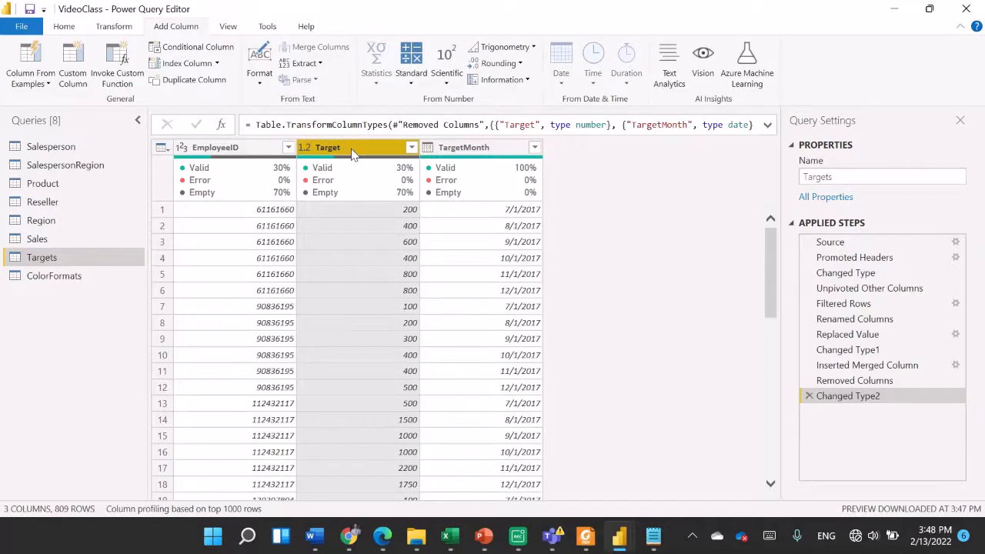
left_click(115, 27)
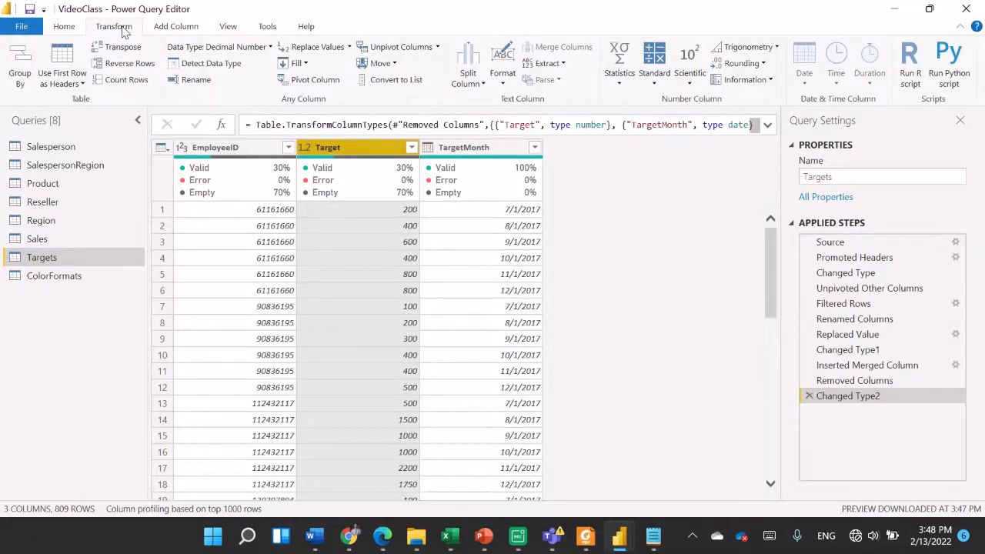
left_click(659, 86)
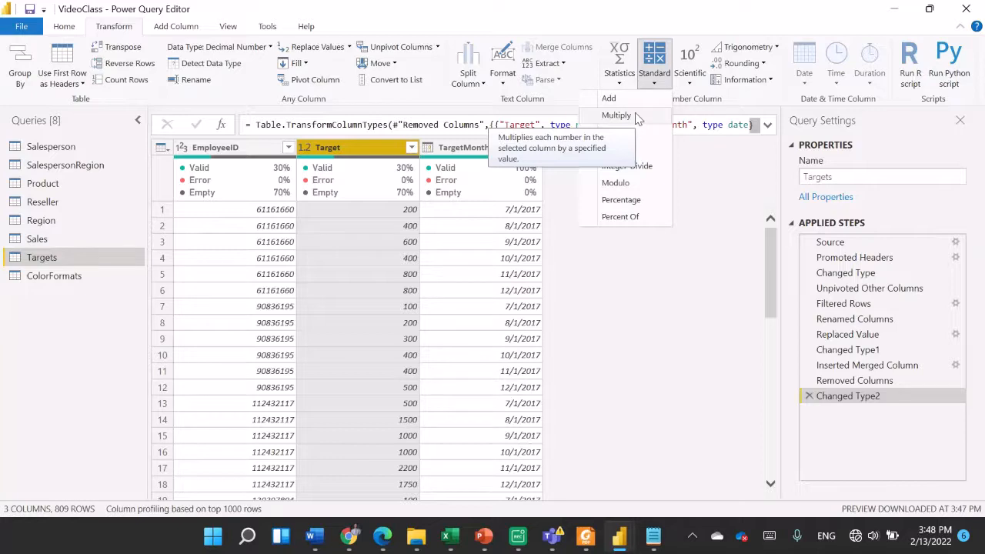
left_click(635, 117)
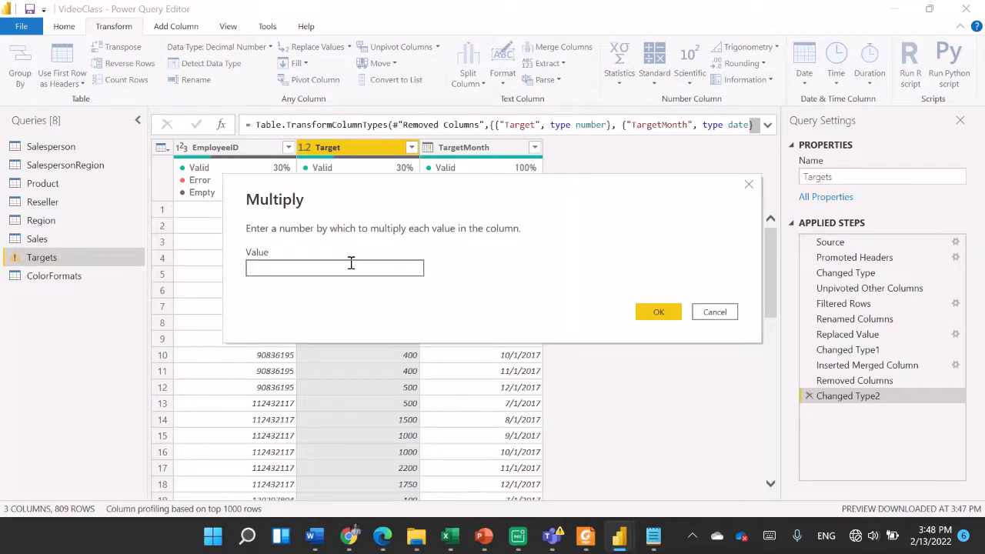
type("1000")
left_click(656, 312)
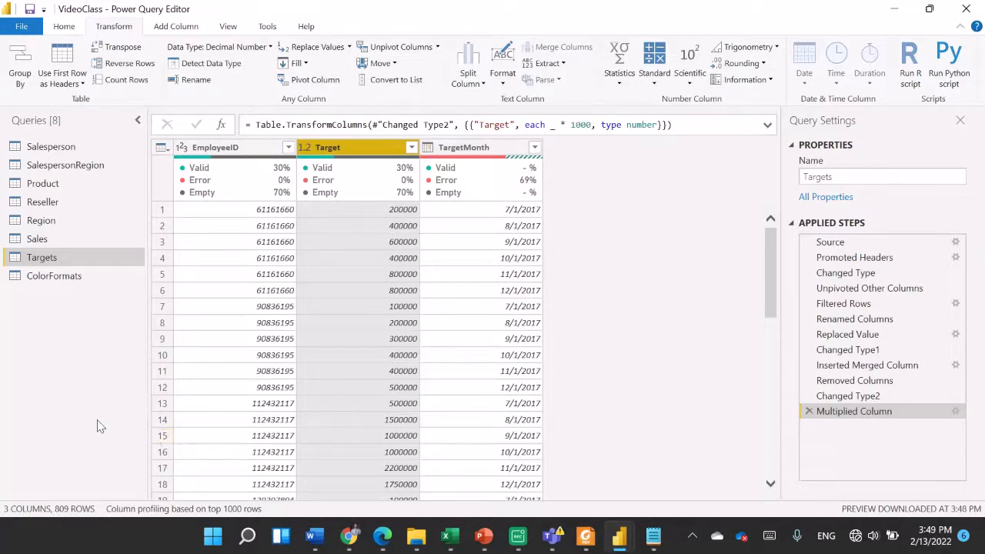
Rename the ColorFormats query as ColorFormat.
left_click(67, 279)
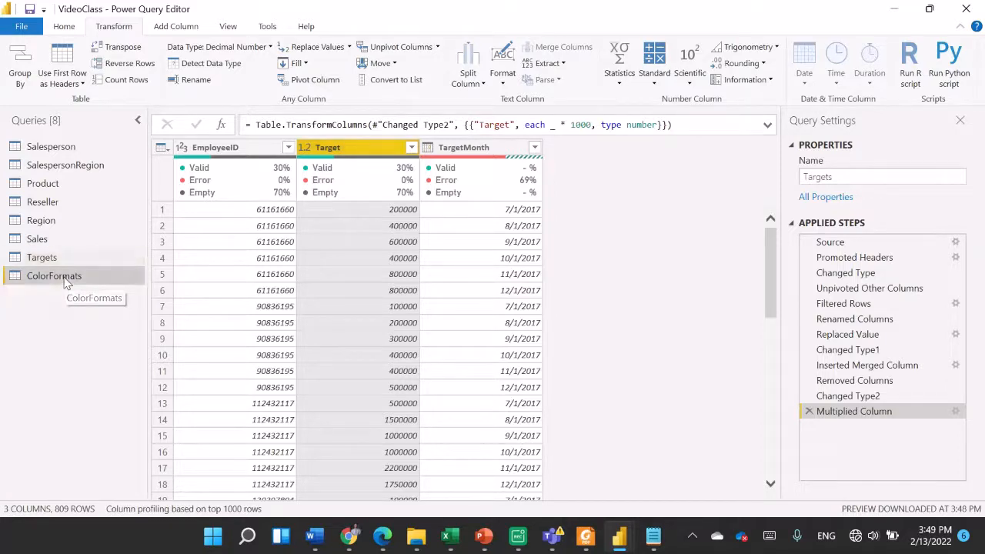
left_click(861, 177)
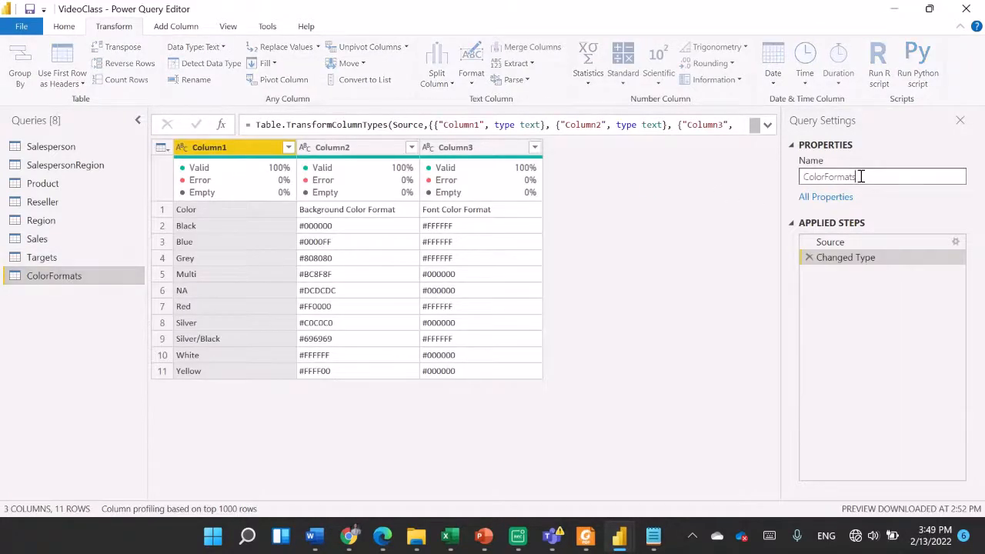
key("BackSpace")
key("BackSpace")
key("BackSpace")
key("BackSpace")
key("BackSpace")
key("BackSpace")
key("BackSpace")
type("Format")
key("Return")
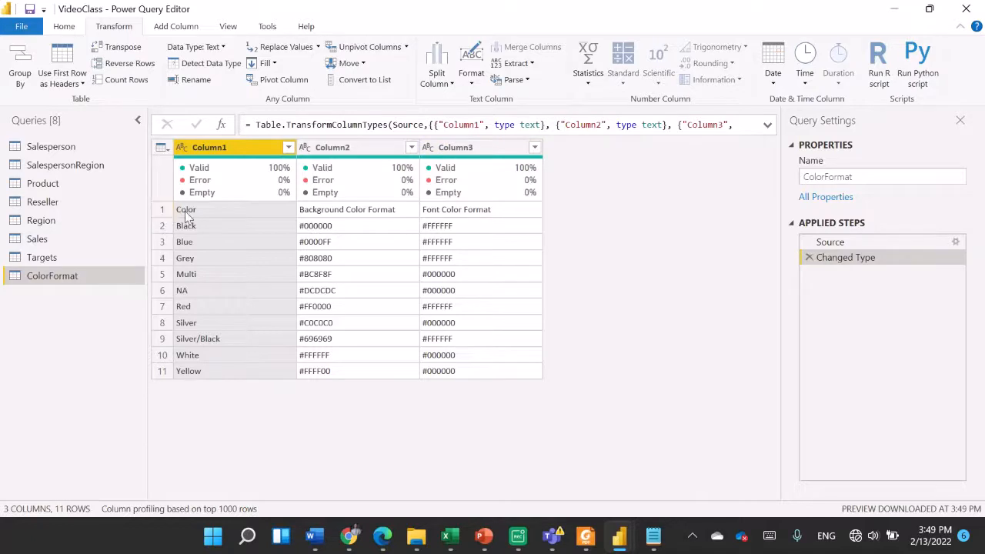
Promote the first row of the ColorFormat query to column headers.
left_click(162, 211)
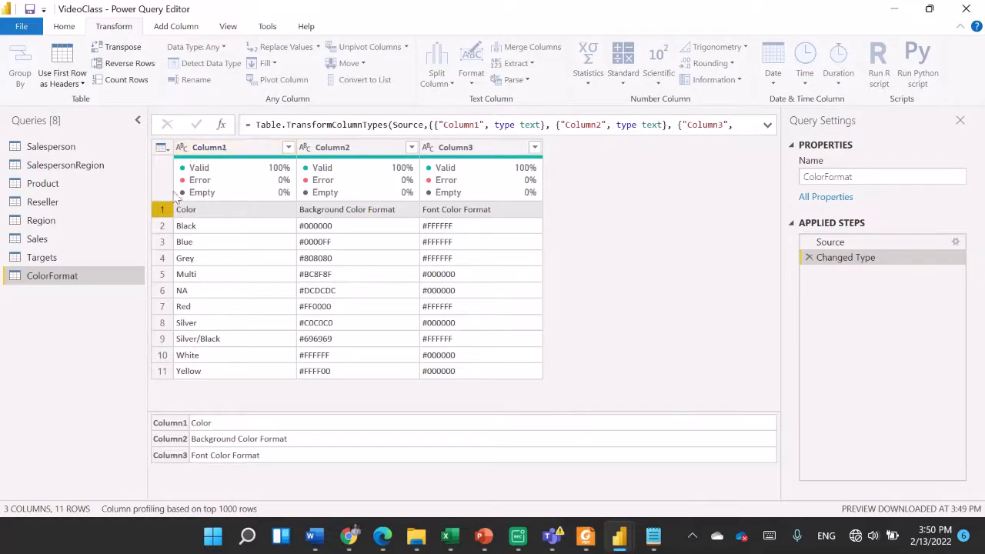
left_click(82, 84)
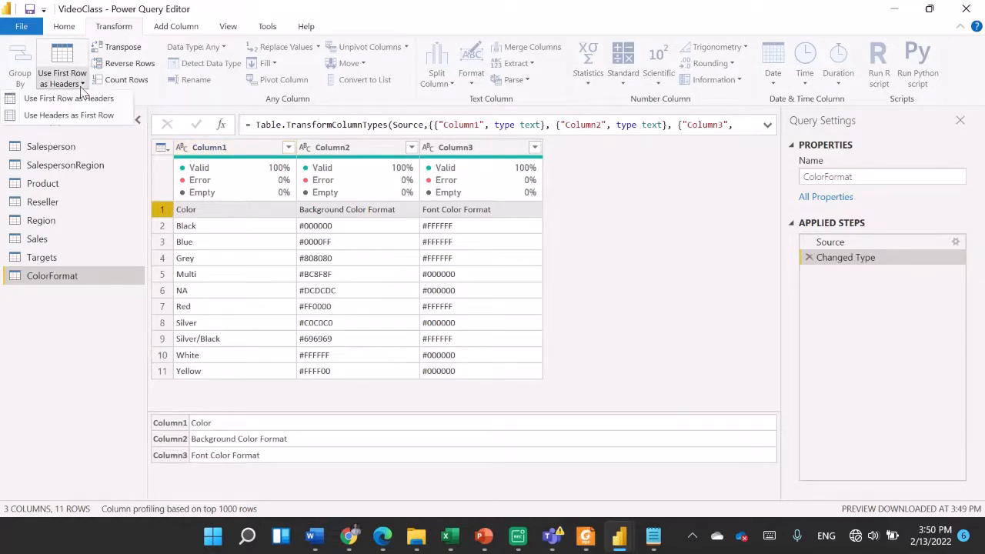
left_click(81, 99)
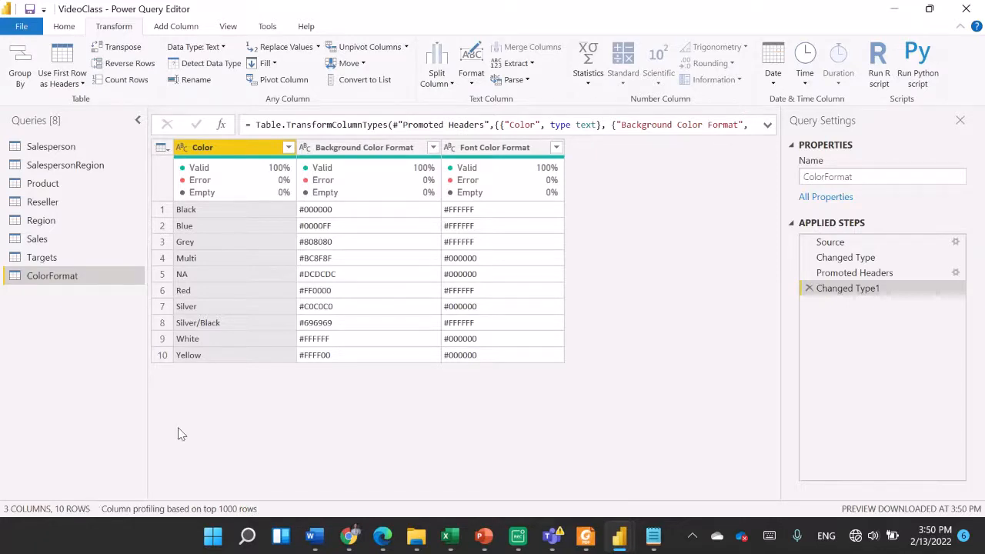
Set up a merge of the ColorFormat query into the Product query, matching on the Color column in both tables.
left_click(42, 185)
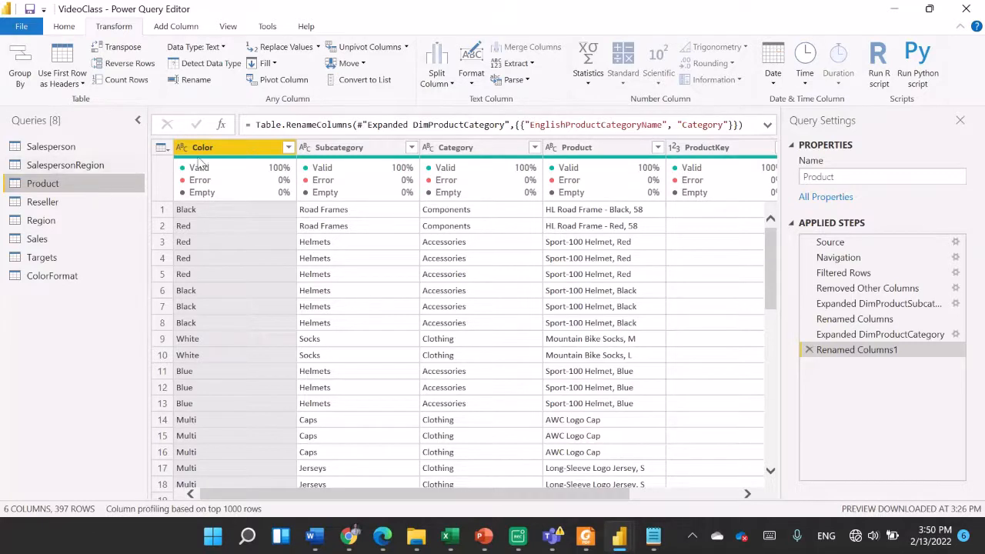
left_click(68, 27)
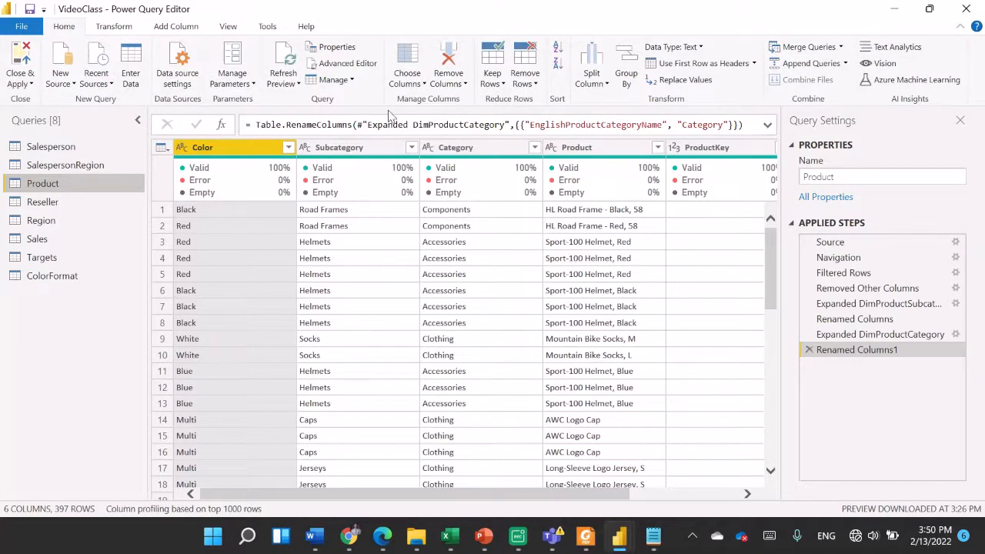
left_click(841, 48)
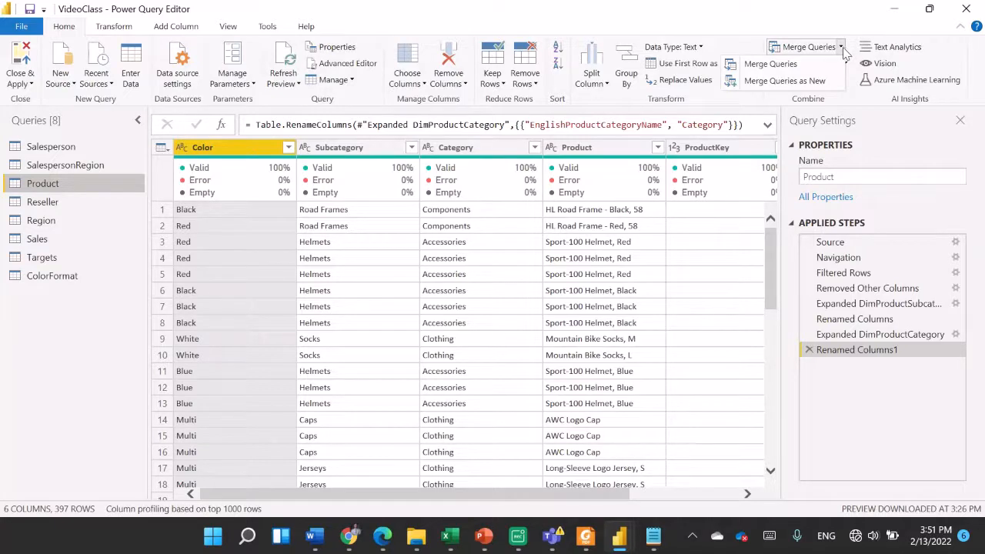
left_click(804, 65)
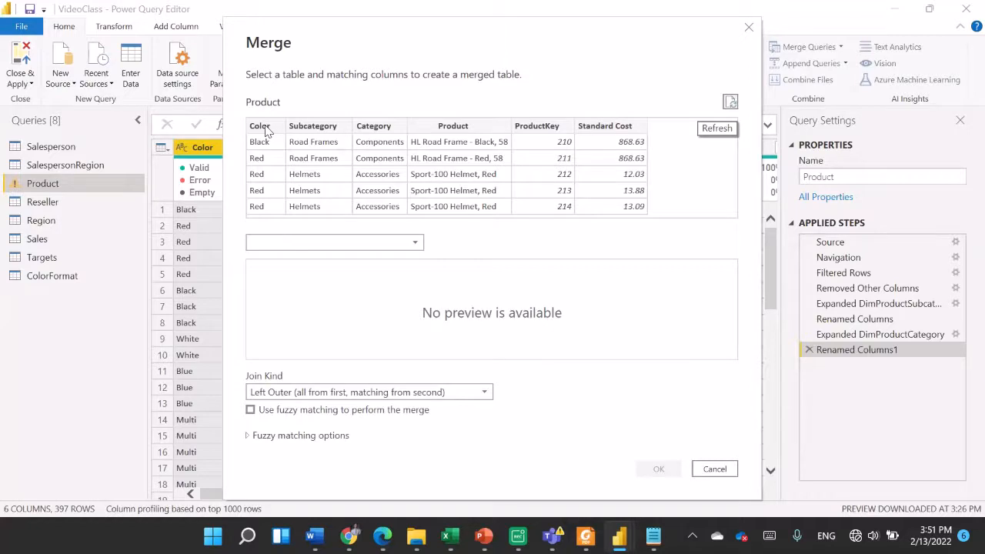
left_click(416, 247)
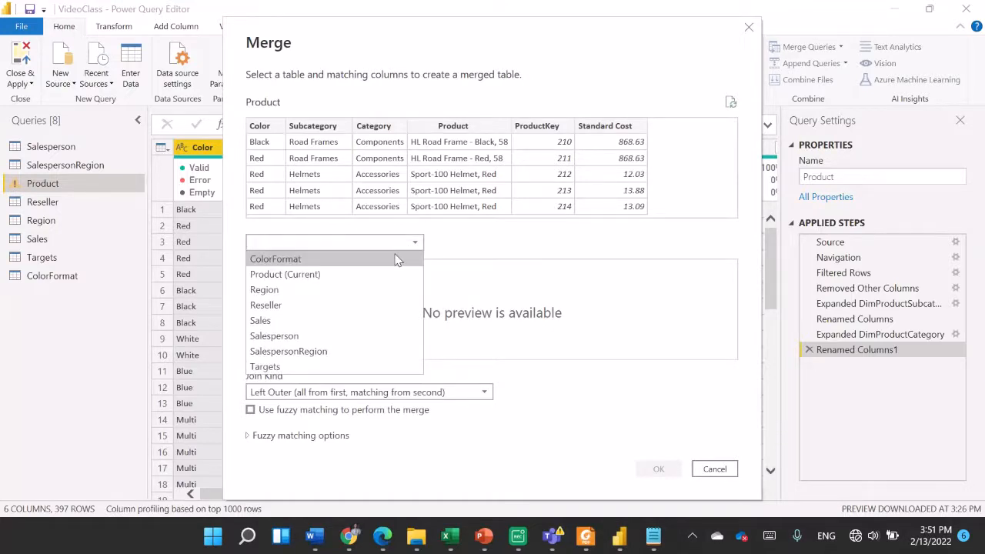
left_click(396, 260)
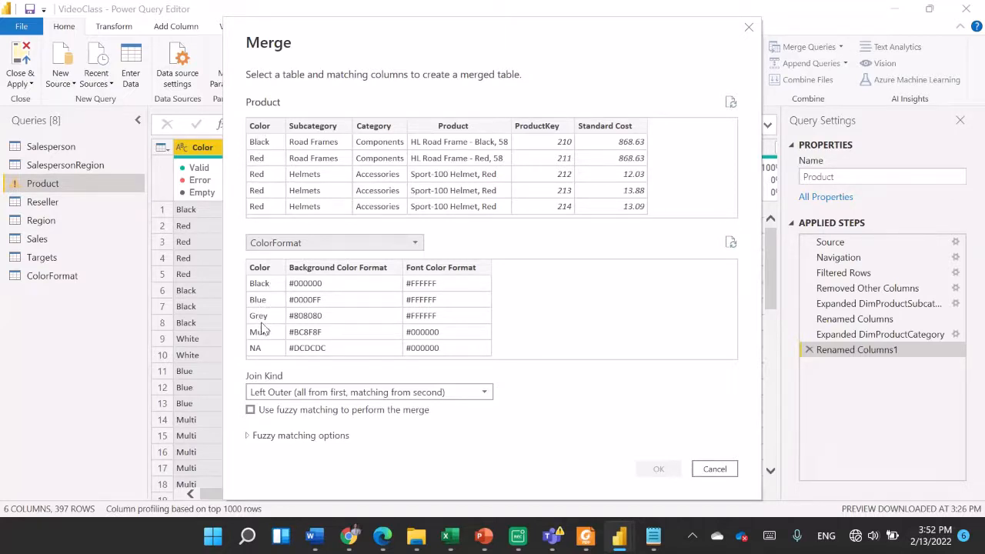
left_click(263, 271)
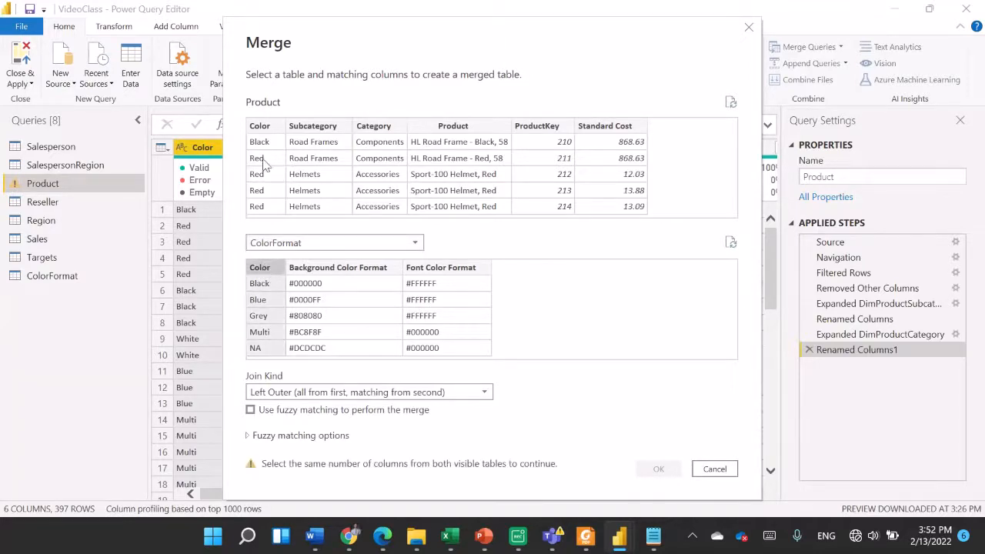
left_click(260, 129)
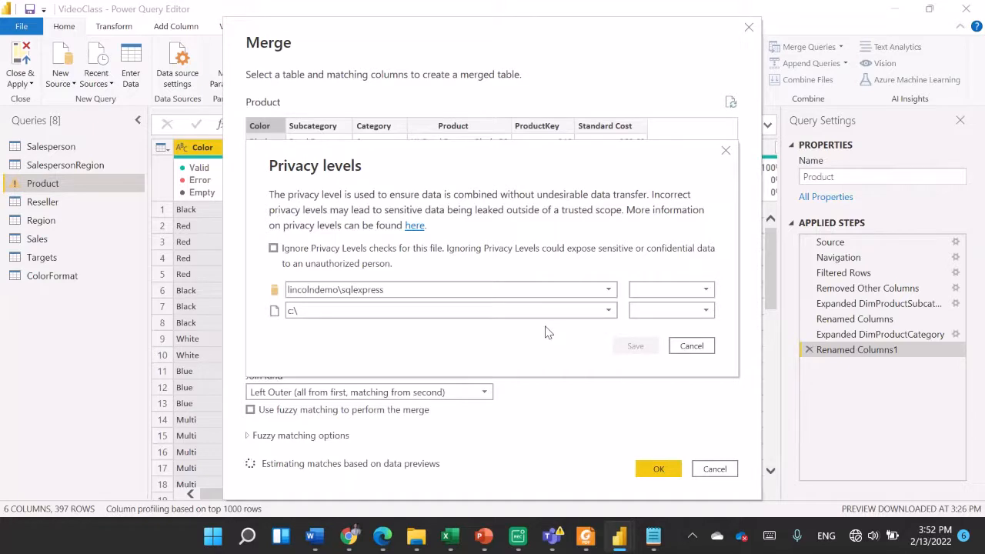
Set the privacy level of both the SQL Server and c:\ sources to Public, and complete the left outer merge.
left_click(687, 292)
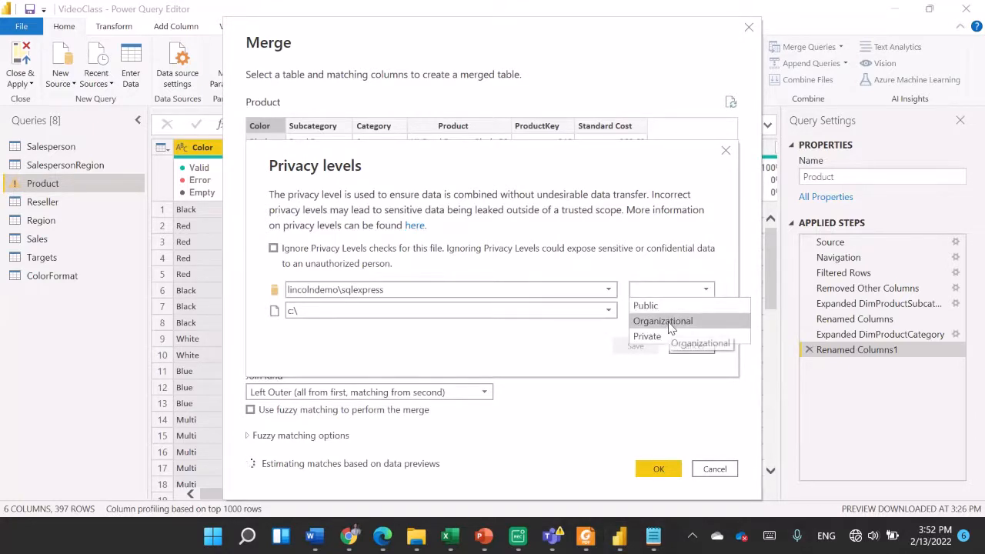
left_click(650, 306)
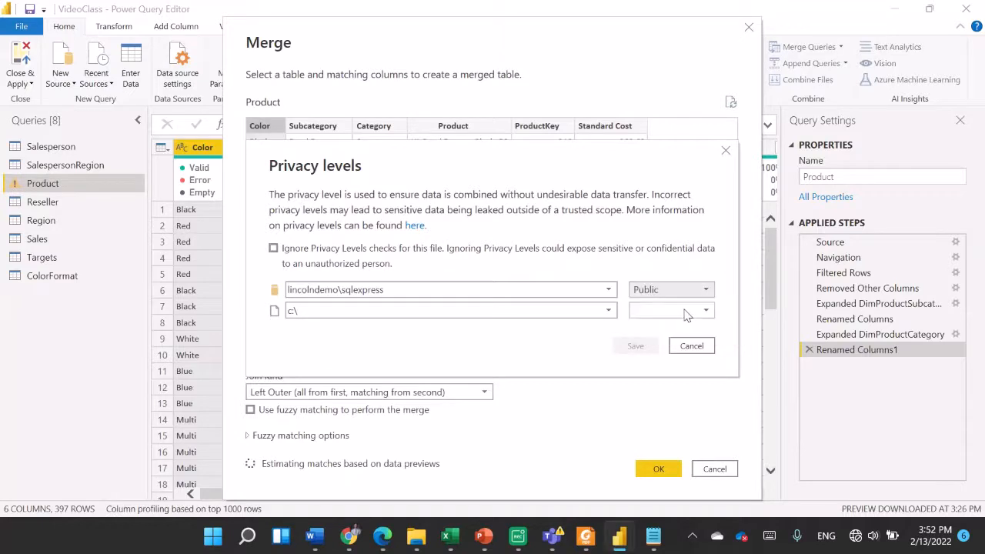
left_click(688, 311)
left_click(668, 326)
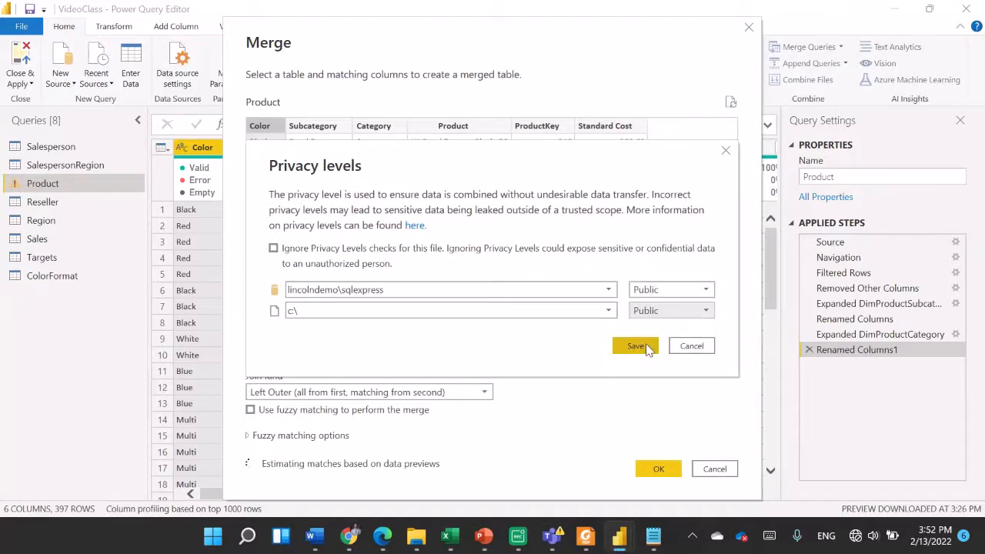
left_click(636, 347)
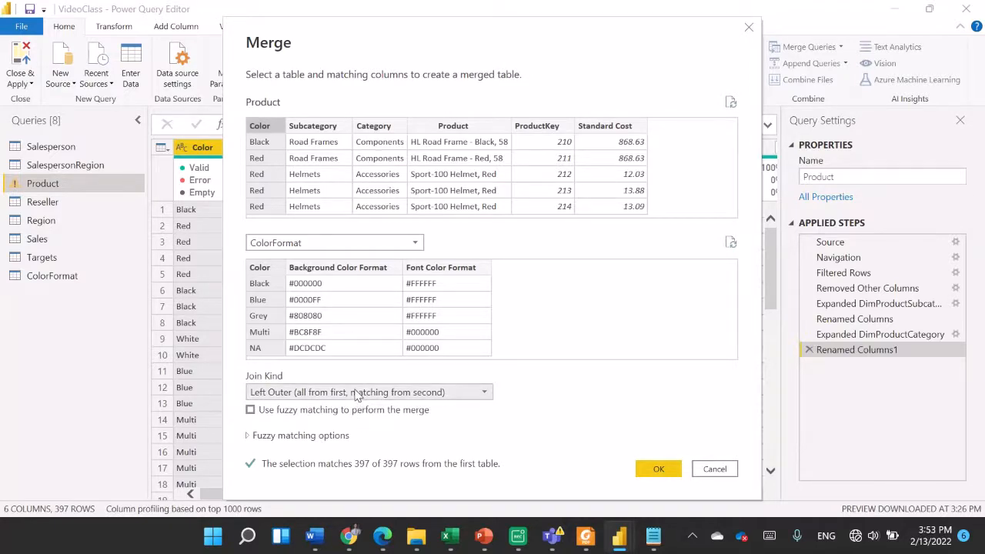
left_click(667, 472)
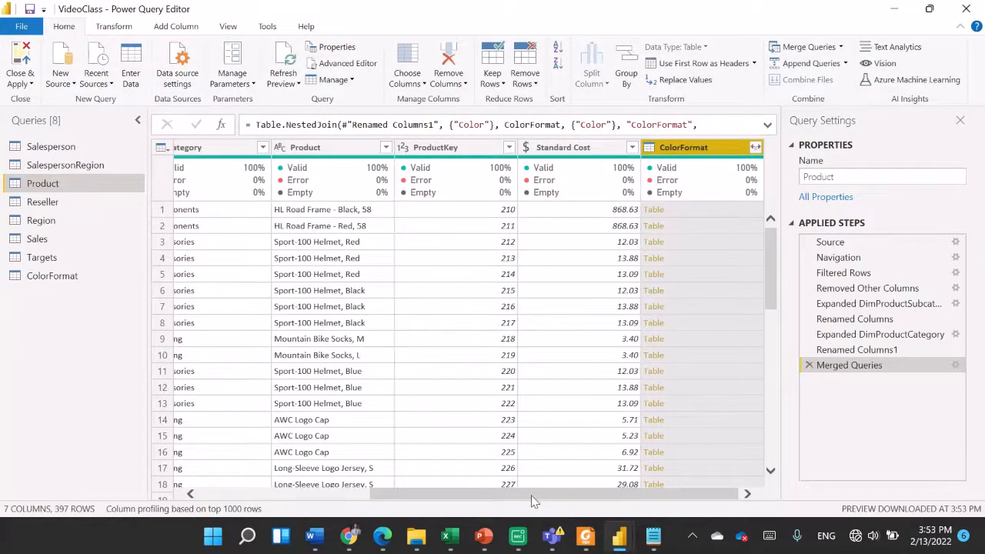
Expand the merged ColorFormat column in Product to only Background Color Format and Font Color Format, without the original name as prefix.
mouse_move(531, 495)
left_mouse_down()
mouse_move(370, 500)
mouse_move(531, 498)
left_mouse_up()
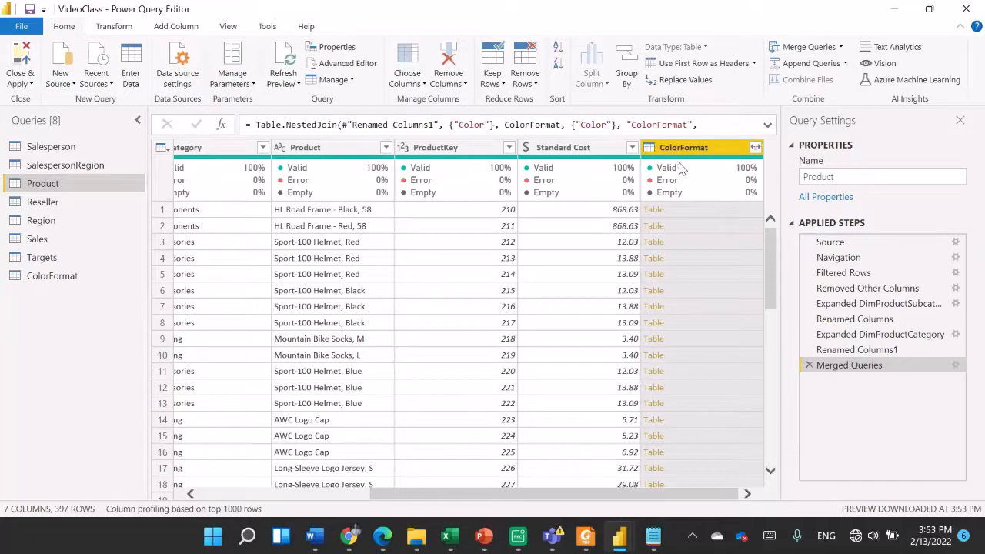
mouse_move(685, 165)
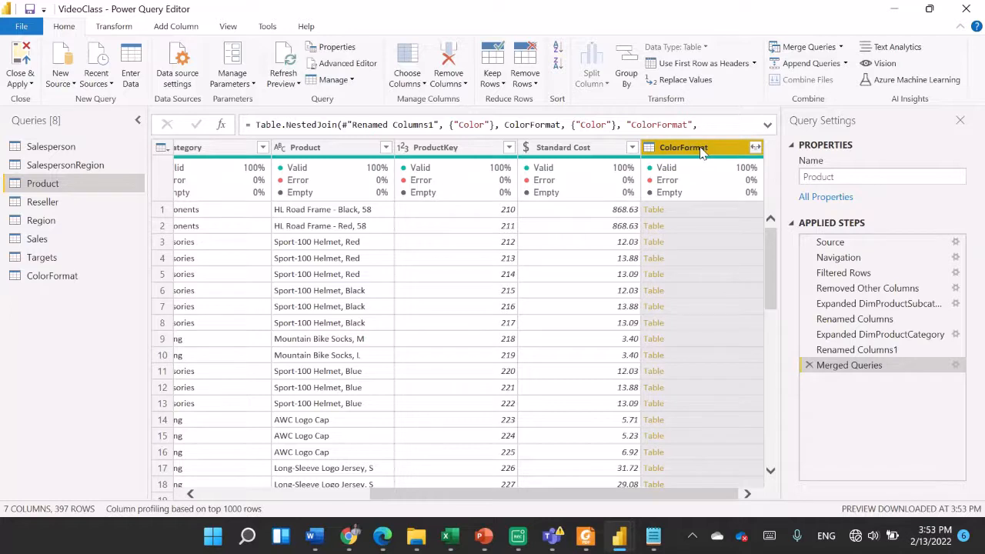
left_click(755, 148)
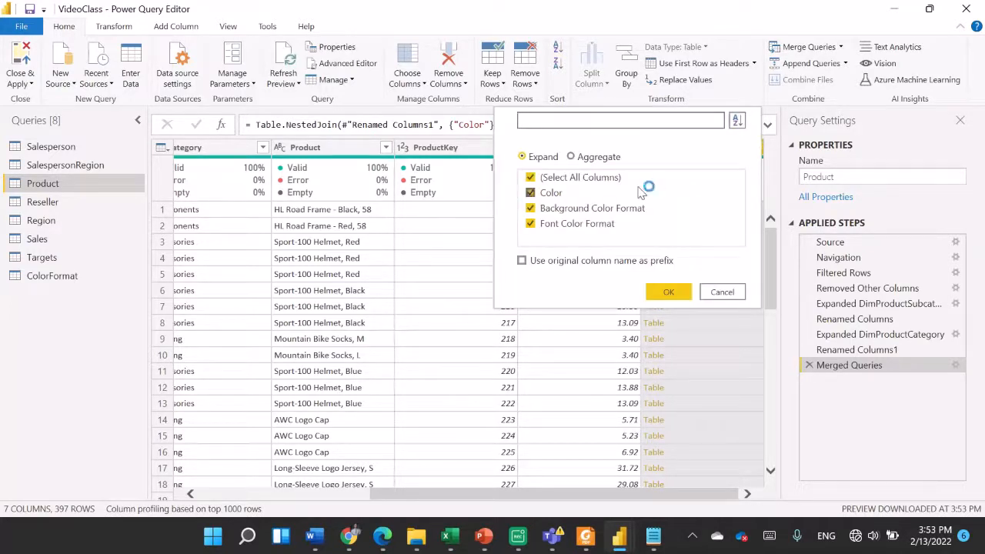
left_click(531, 178)
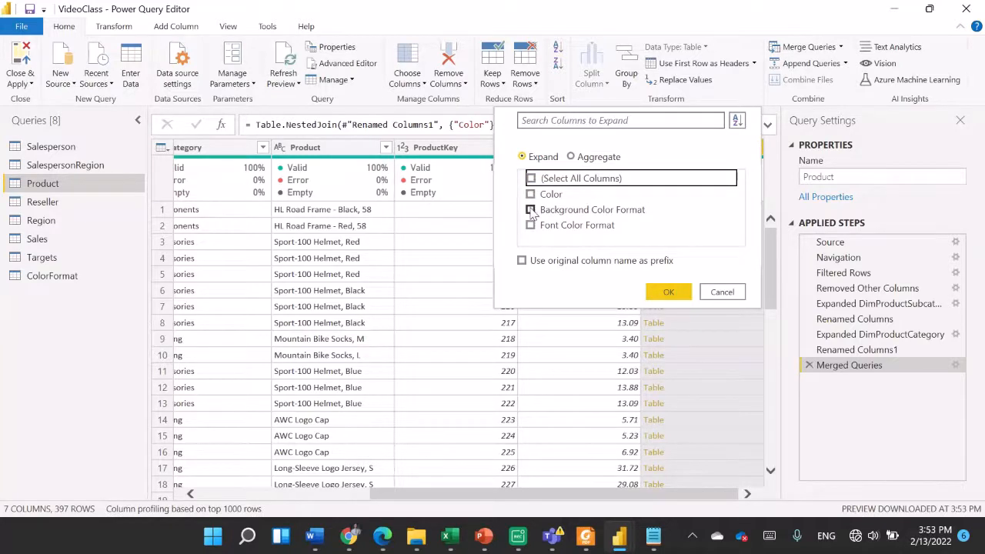
left_click(531, 209)
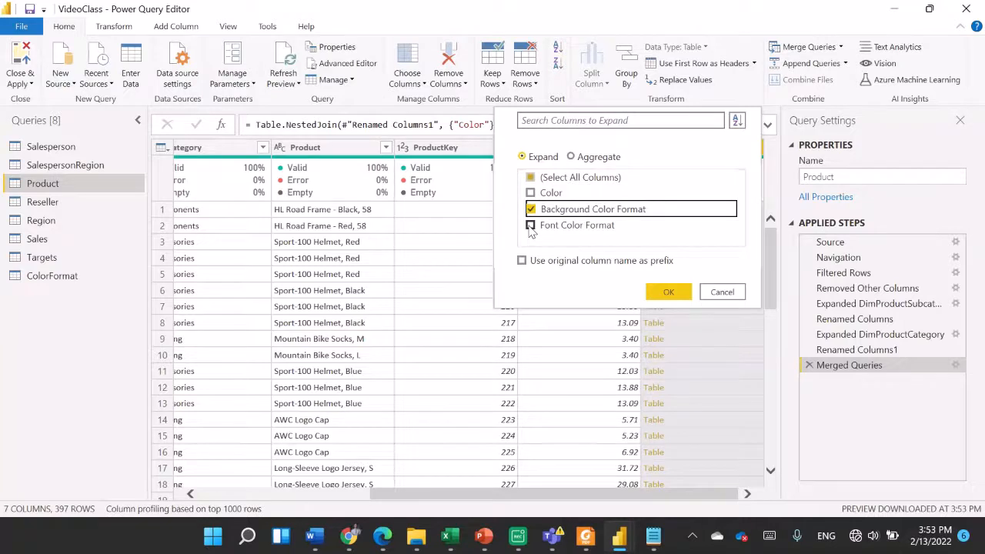
left_click(531, 225)
left_click(679, 292)
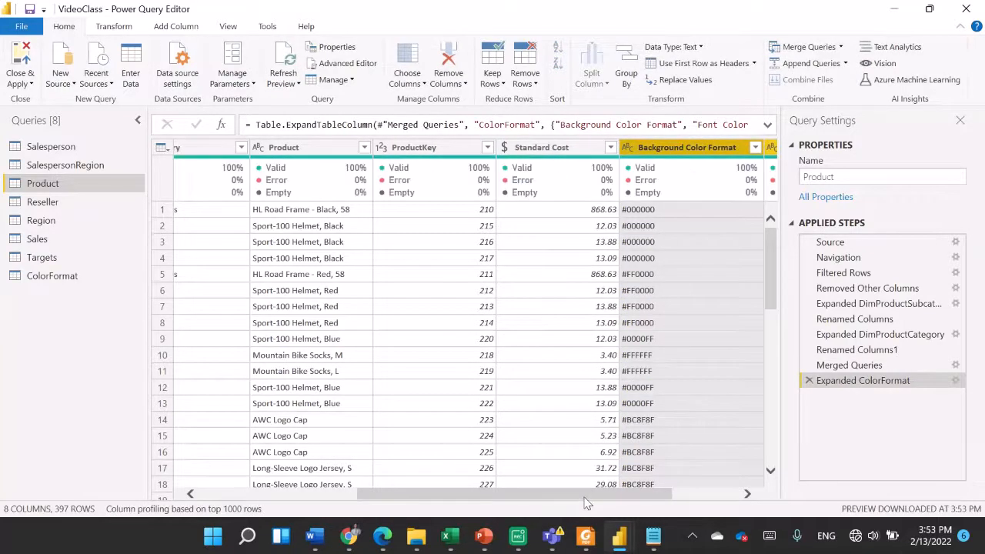
left_click_drag(584, 497, 674, 496)
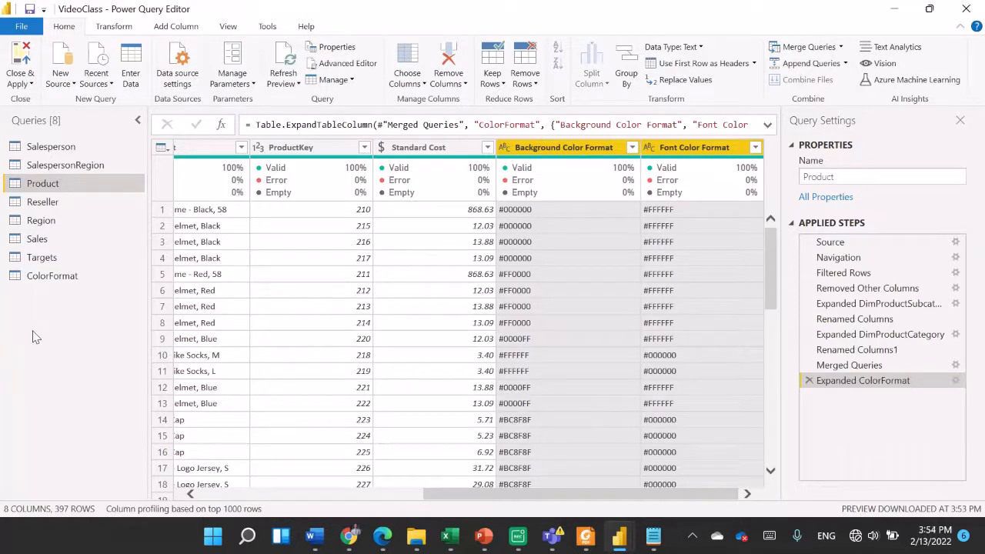
Rename the ColorFormat query as ColorFormats.
double_click(45, 277)
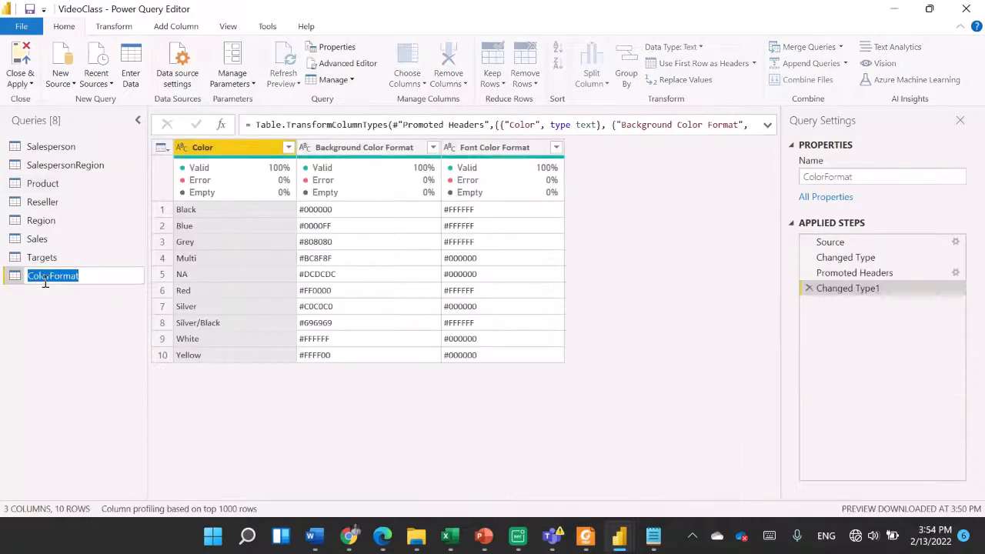
left_click(91, 275)
key("Return")
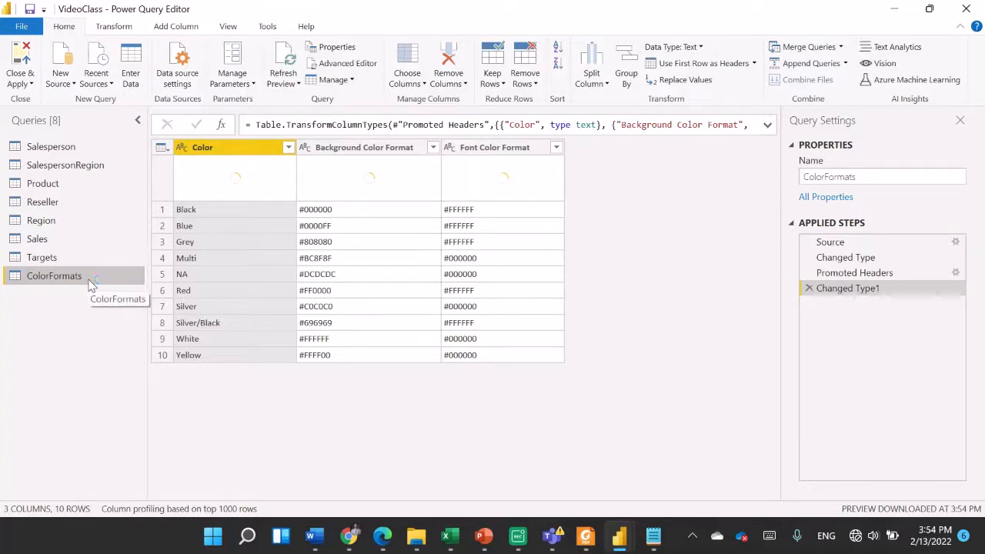
Disable loading to the report for the ColorFormats query in its query properties.
left_click(826, 197)
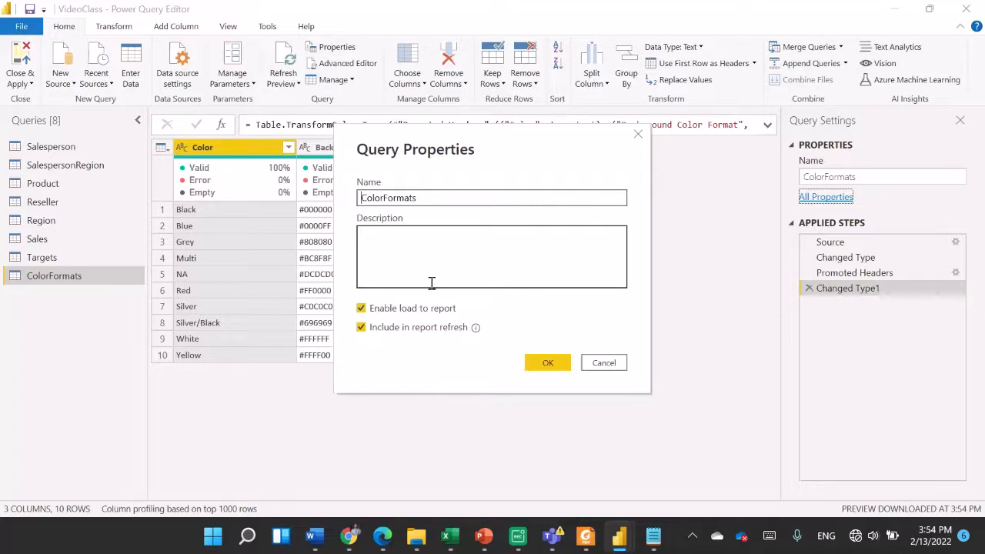
left_click(361, 310)
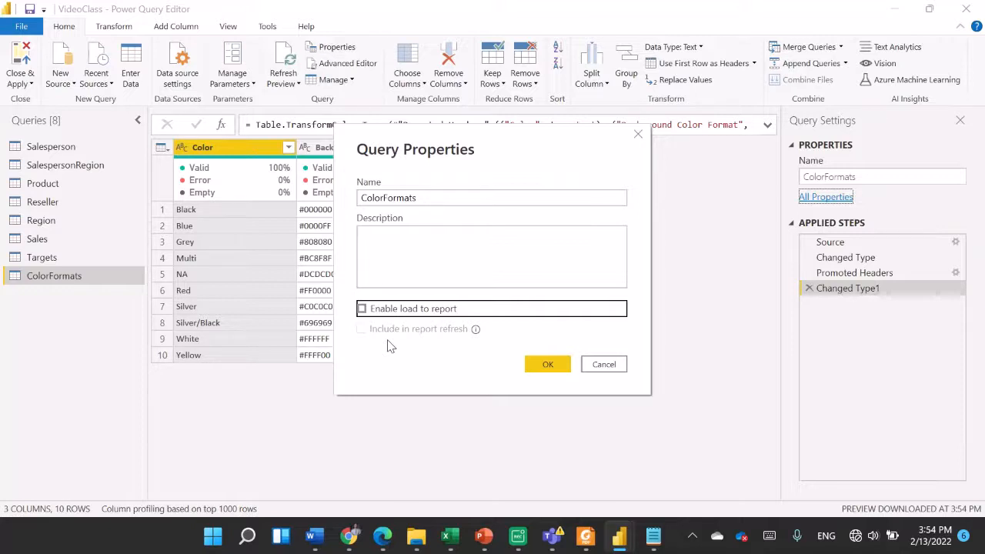
left_click(548, 368)
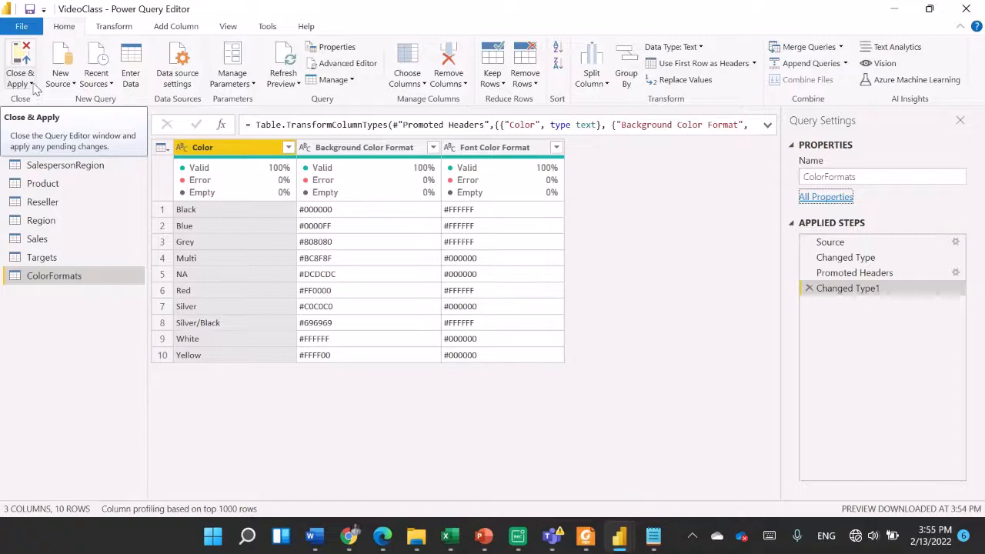
Close the query editor, apply all pending query changes to the report, and dismiss the load summary.
left_click(32, 85)
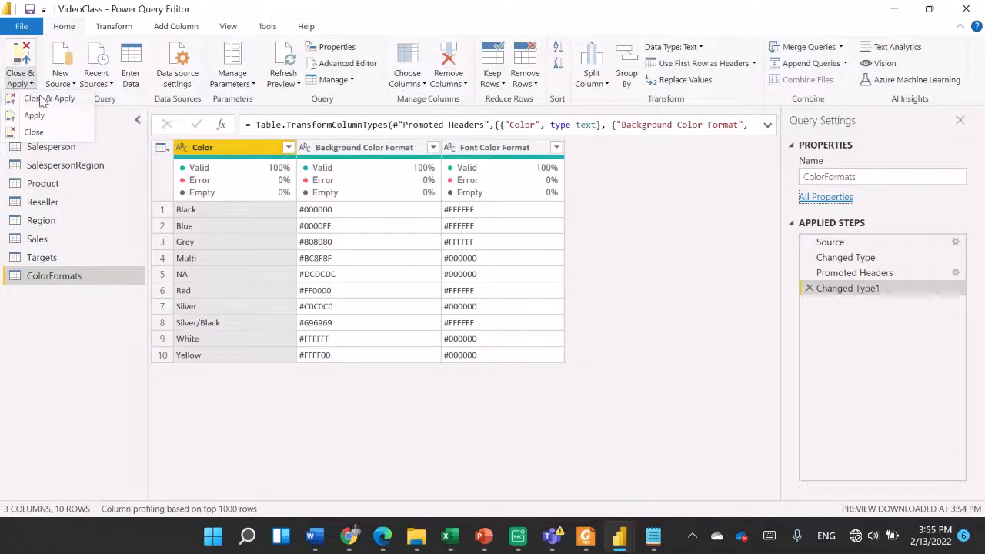
left_click(47, 100)
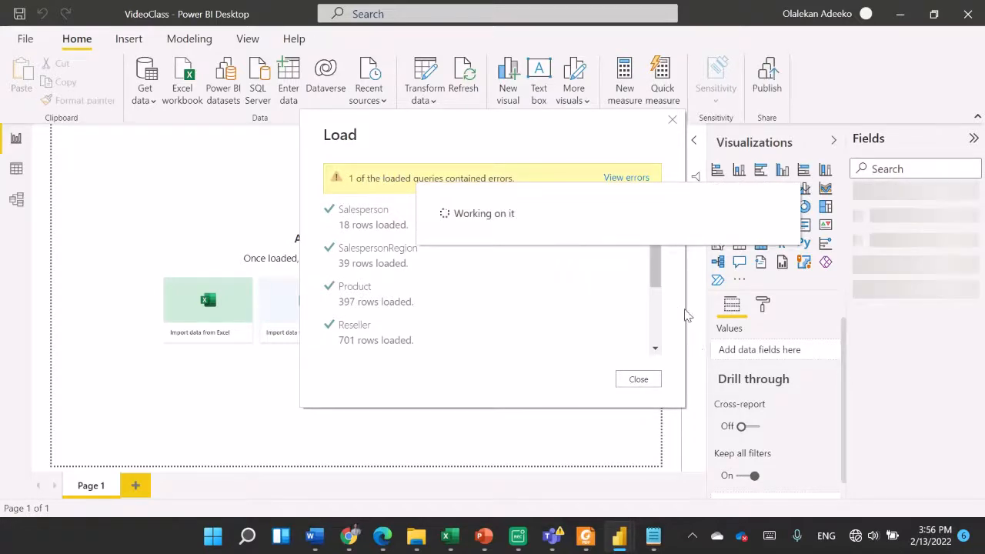
left_click(637, 379)
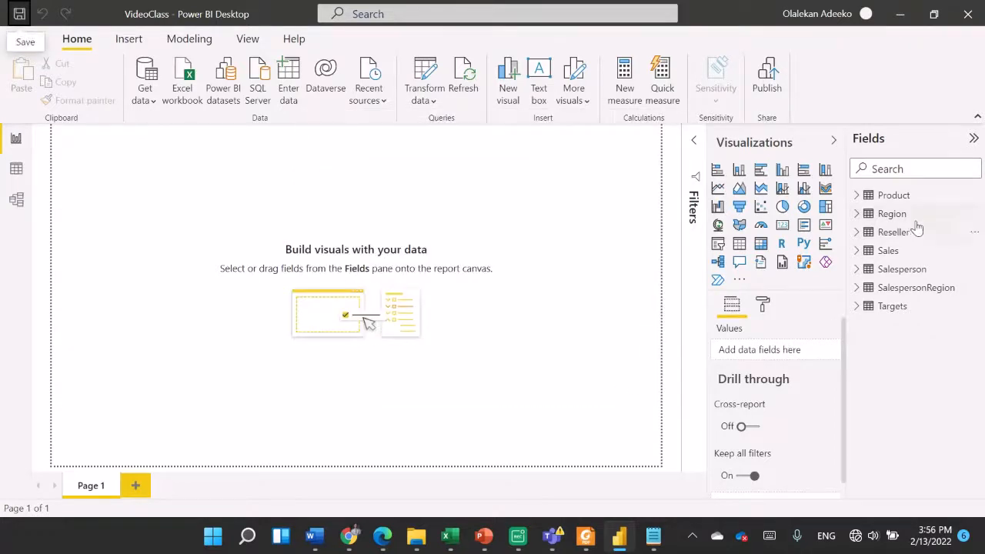